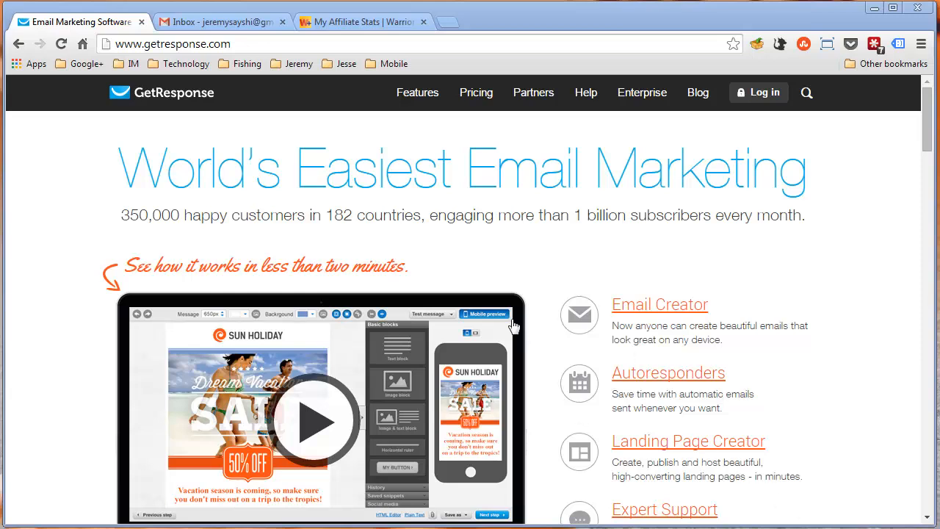
Switch to Gmail to examine the promotional emails in the inbox, and view the Warrior+Plus all-time affiliate stats
{"action": "left_click", "coordinate": [224, 28]}
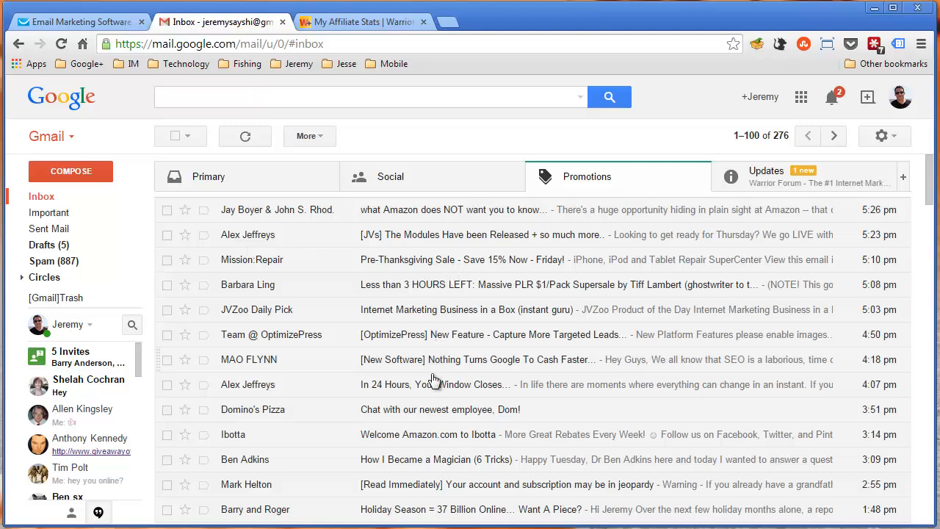
{"action": "scroll", "coordinate": [455, 312], "scroll_direction": "down", "scroll_amount": 1}
{"action": "scroll", "coordinate": [455, 316], "scroll_direction": "down", "scroll_amount": 4}
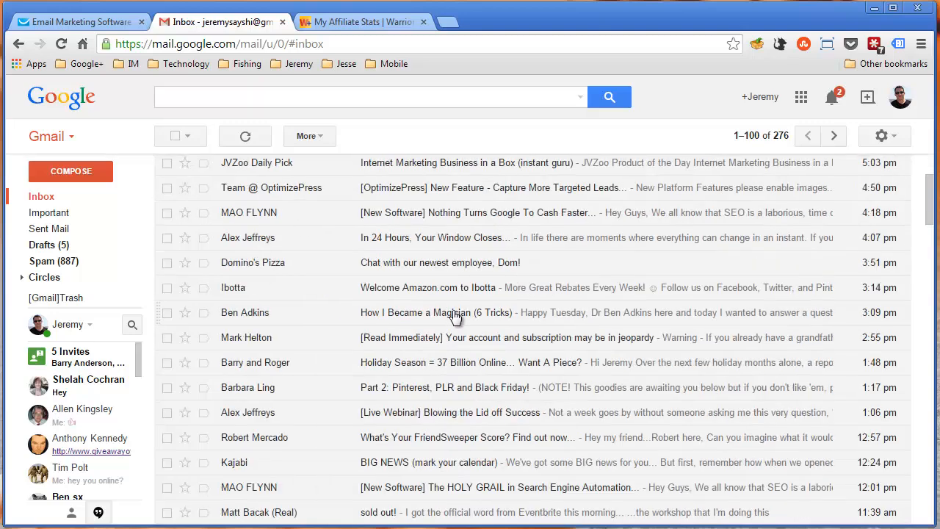
{"action": "scroll", "coordinate": [455, 317], "scroll_direction": "down", "scroll_amount": 2}
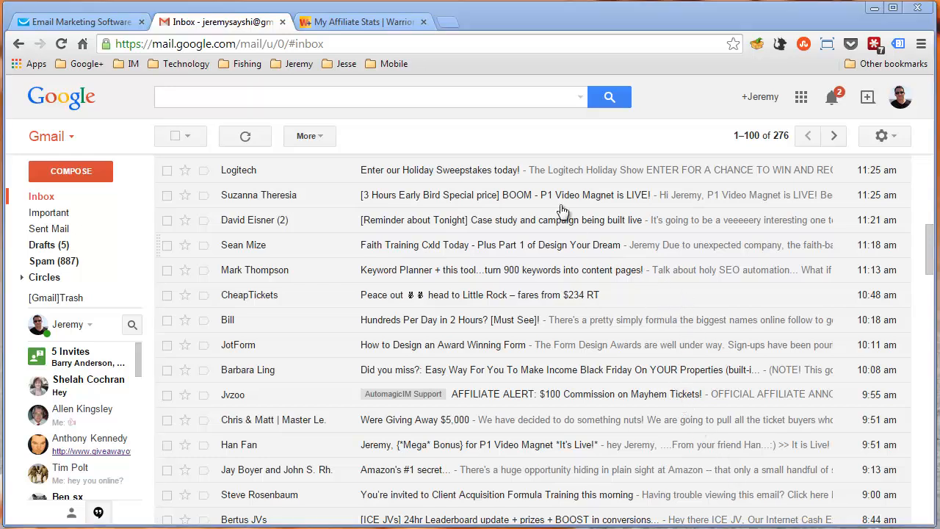
{"action": "scroll", "coordinate": [527, 255], "scroll_direction": "up", "scroll_amount": 2}
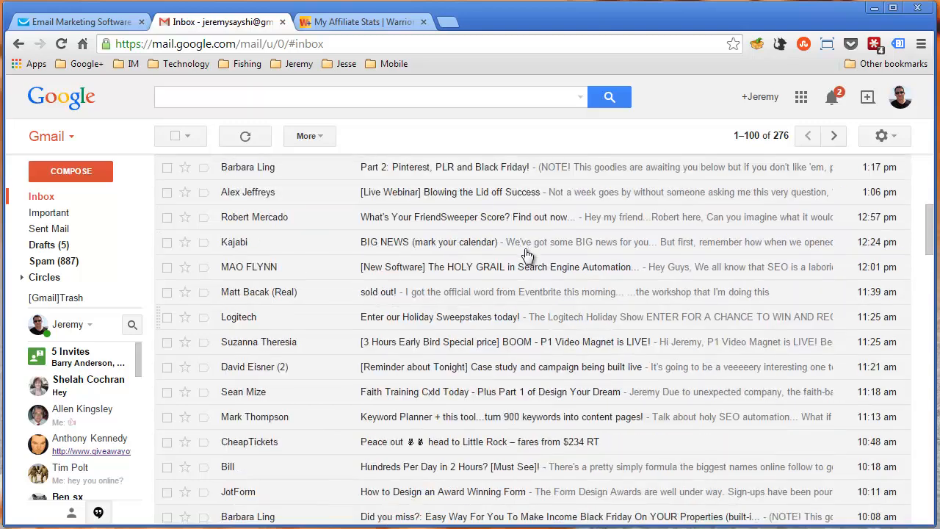
{"action": "scroll", "coordinate": [527, 255], "scroll_direction": "up", "scroll_amount": 5}
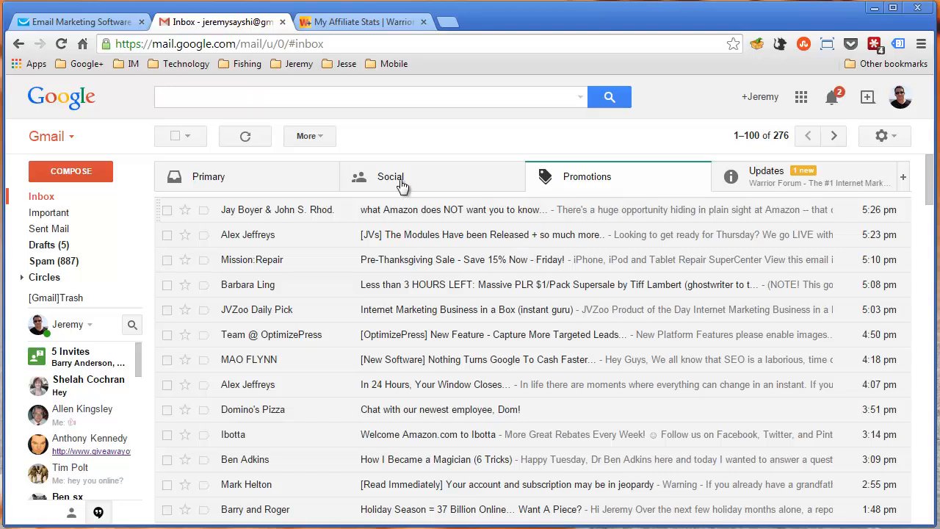
{"action": "left_click", "coordinate": [333, 20]}
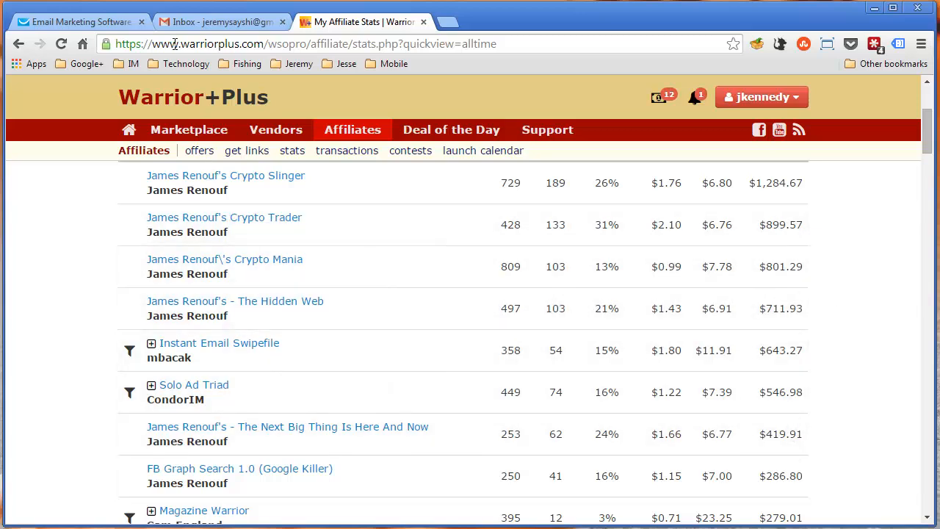
Switch to GetResponse, view its pricing plans by subscriber count, and return to the home page
{"action": "left_click", "coordinate": [118, 21]}
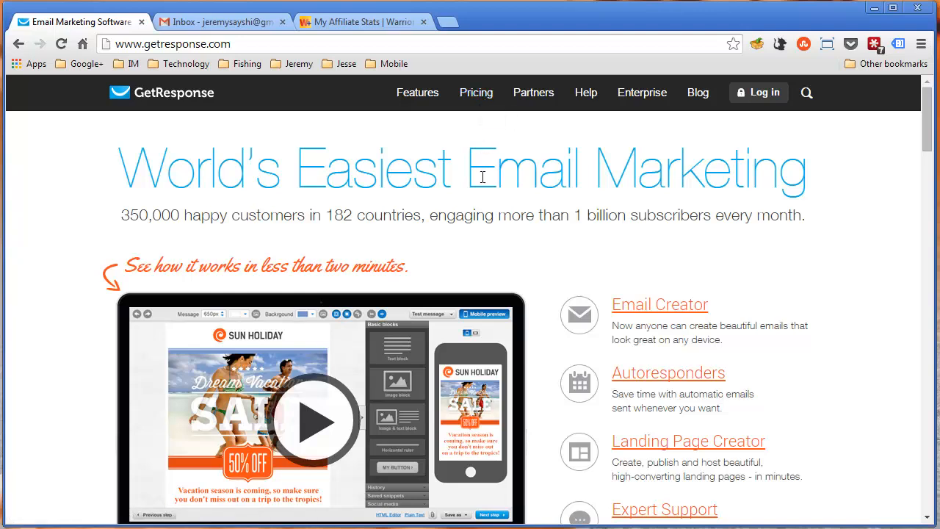
{"action": "left_click", "coordinate": [470, 91]}
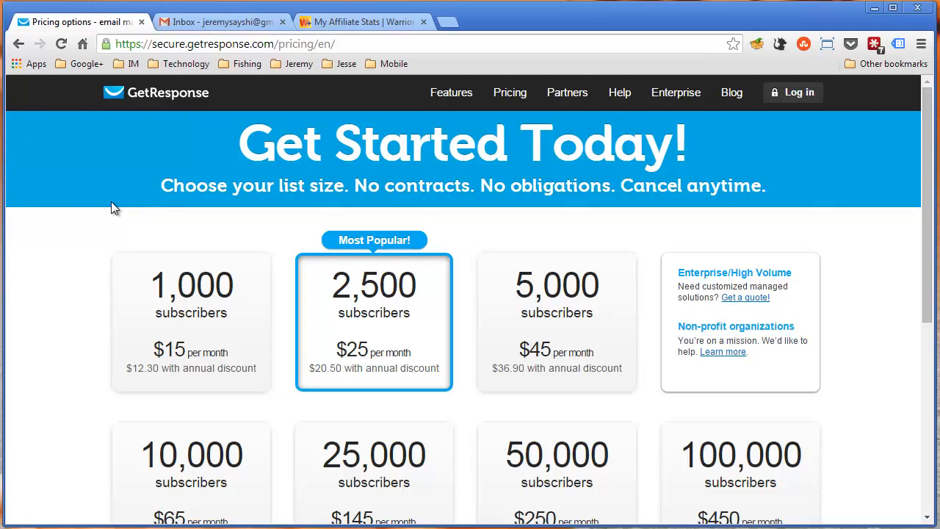
{"action": "left_click", "coordinate": [169, 94]}
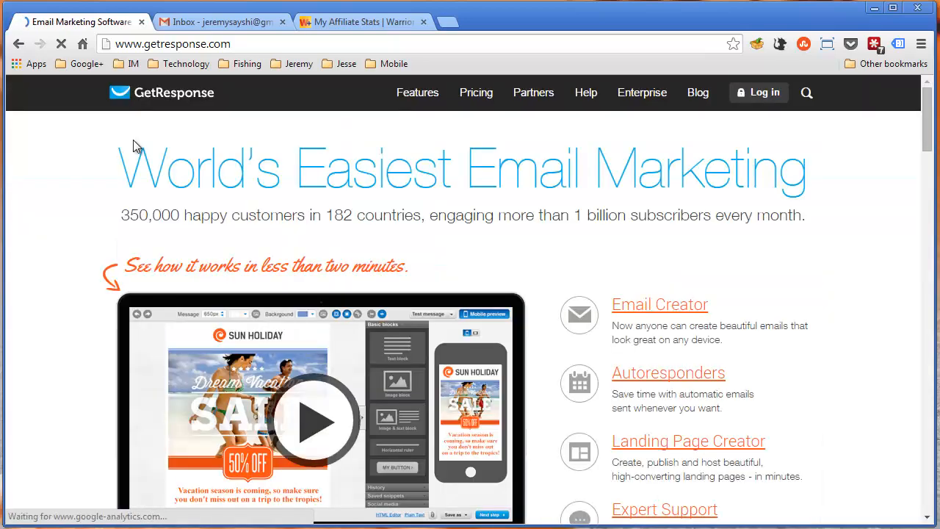
View the sign-up form for the free 30-day GetResponse trial and return to the home page
{"action": "scroll", "coordinate": [265, 197], "scroll_direction": "down", "scroll_amount": 2}
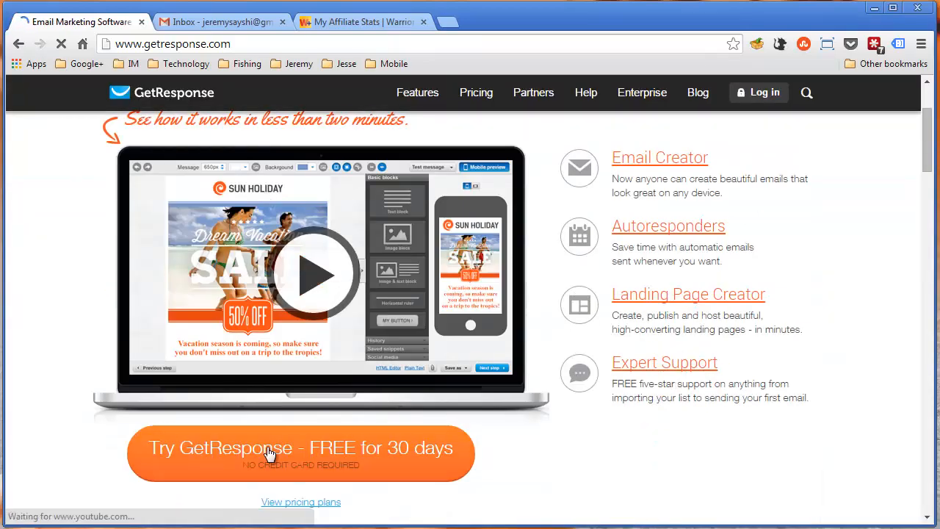
{"action": "left_click", "coordinate": [376, 471]}
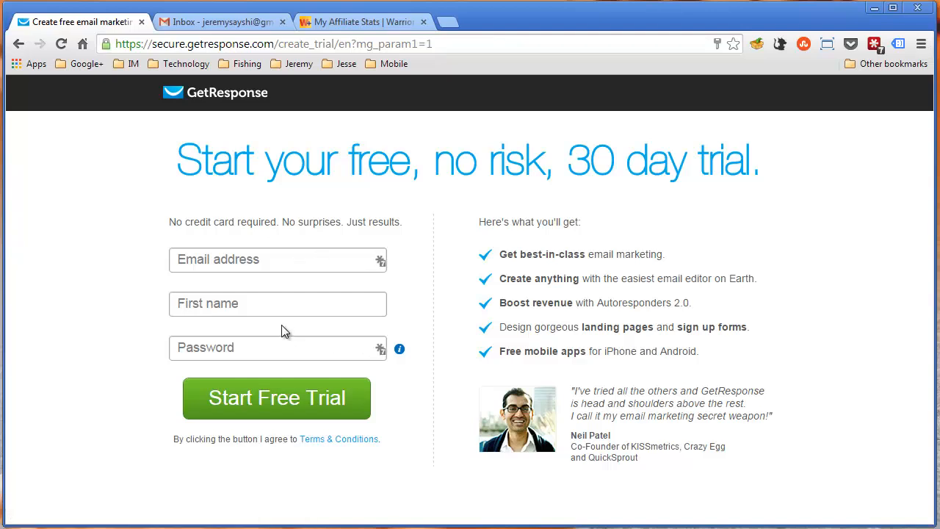
{"action": "left_click", "coordinate": [226, 94]}
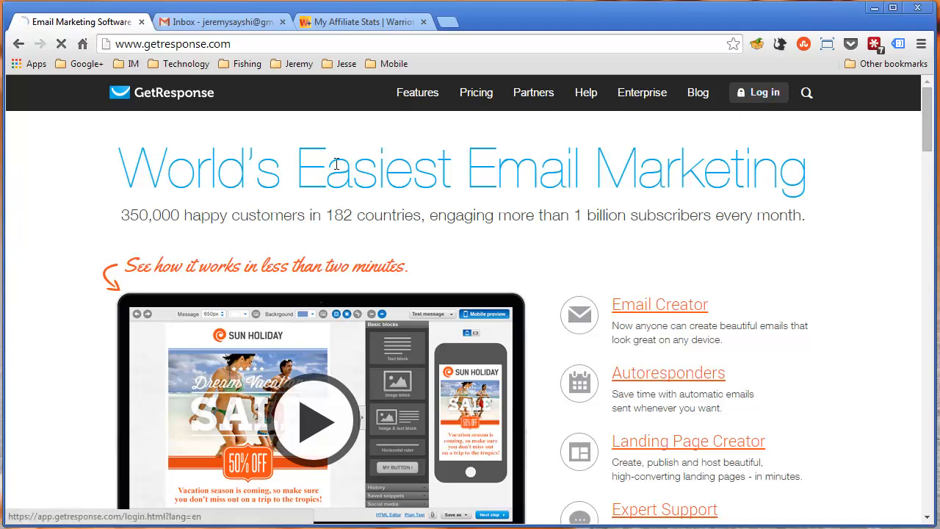
Log in to GetResponse with the saved credentials and show the dashboard's subscriptions as a list
{"action": "left_click", "coordinate": [761, 94]}
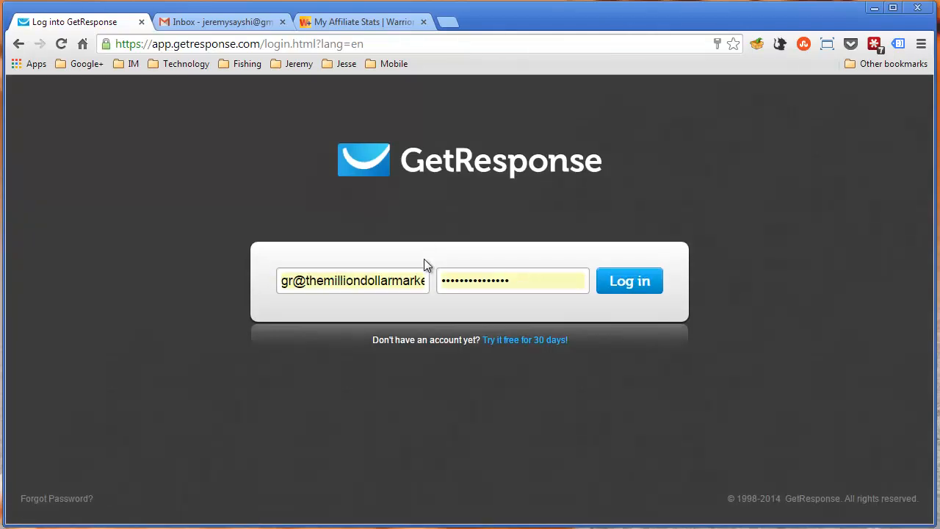
{"action": "left_click", "coordinate": [607, 287]}
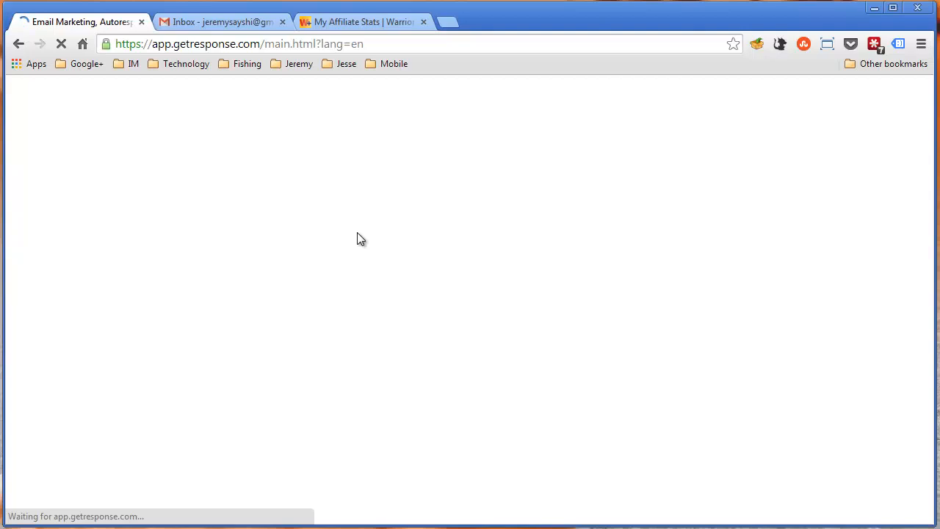
{"action": "left_click", "coordinate": [758, 384]}
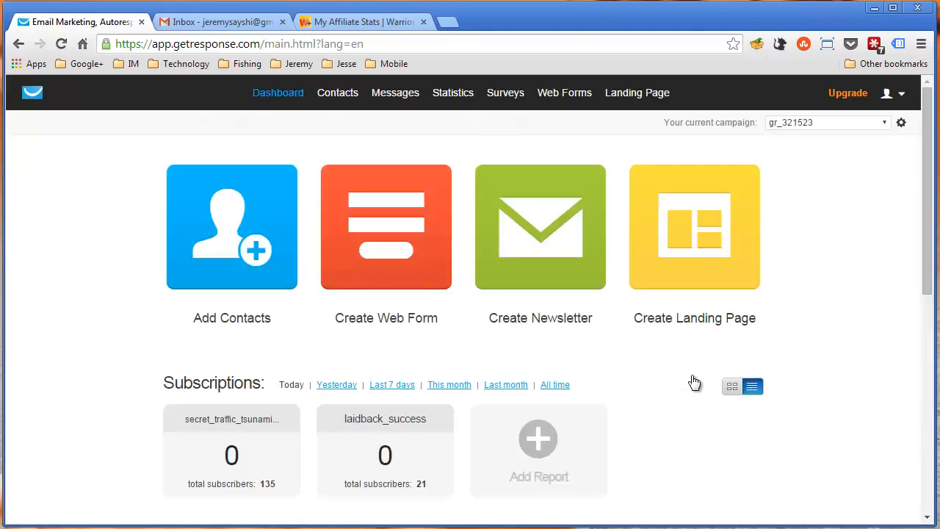
Examine the campaigns and their list sizes across the three pages of the subscriptions table
{"action": "scroll", "coordinate": [645, 336], "scroll_direction": "down", "scroll_amount": 5}
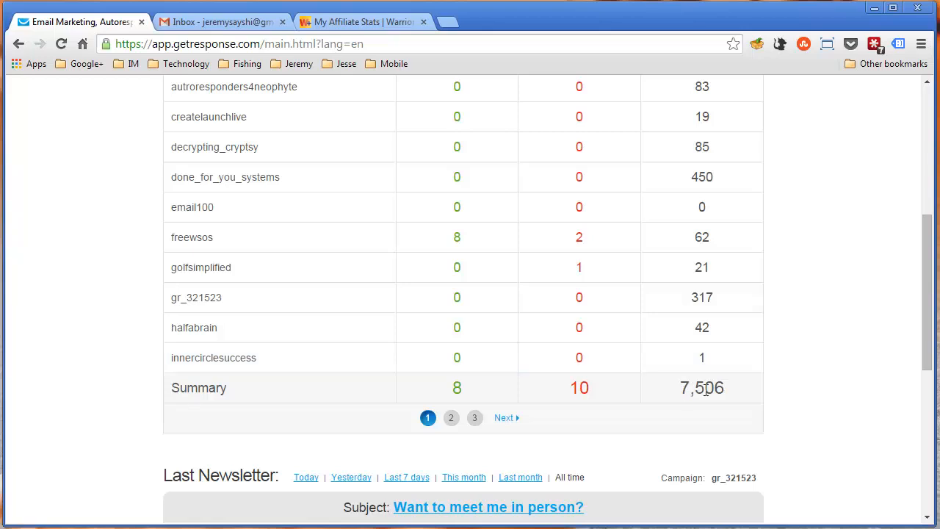
{"action": "scroll", "coordinate": [756, 394], "scroll_direction": "up", "scroll_amount": 1}
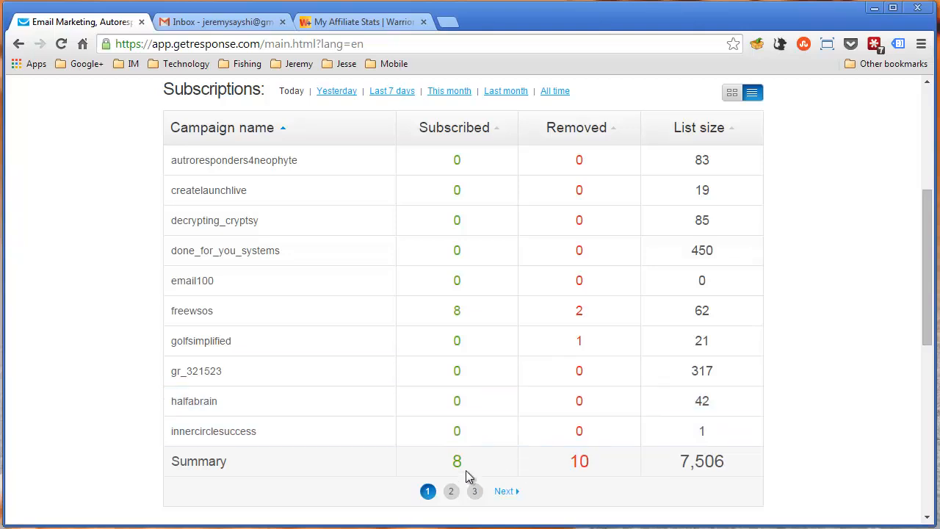
{"action": "left_click", "coordinate": [450, 490]}
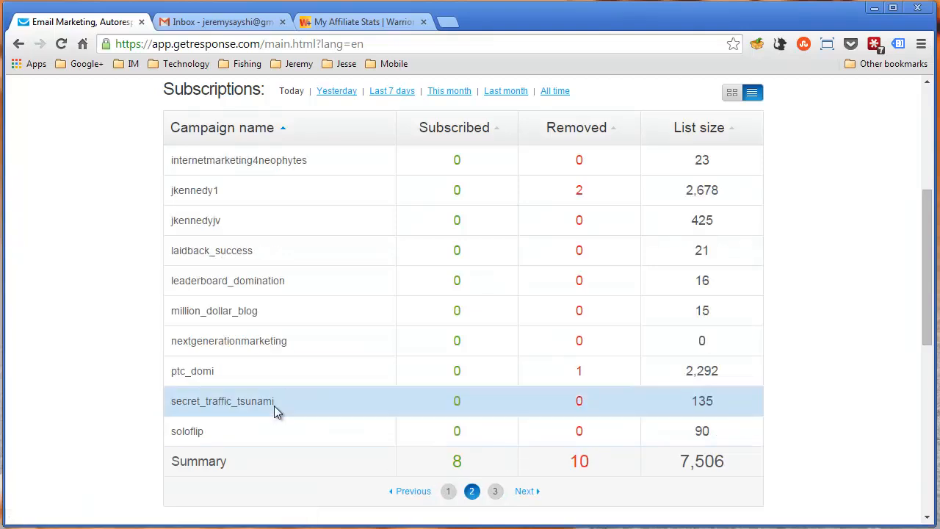
{"action": "left_click", "coordinate": [495, 490]}
{"action": "left_click", "coordinate": [464, 370]}
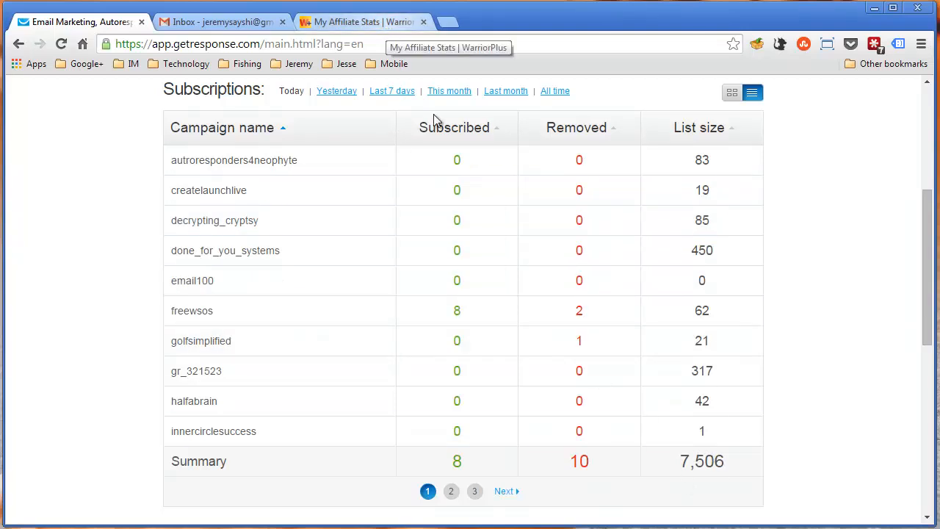
Highlight the total list size in the summary row of the subscriptions table
{"action": "left_click_drag", "start_coordinate": [679, 464], "coordinate": [735, 464]}
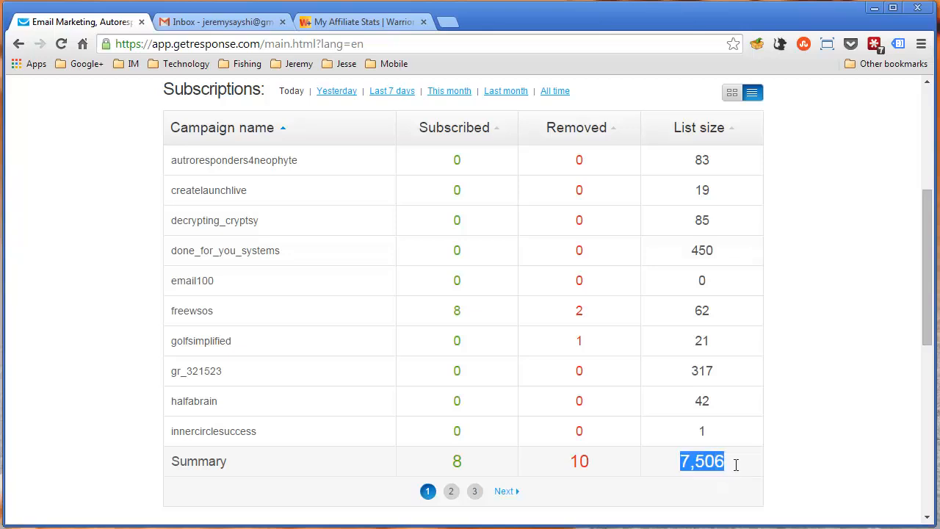
{"action": "left_click", "coordinate": [735, 465]}
{"action": "left_click_drag", "start_coordinate": [682, 464], "coordinate": [737, 467]}
{"action": "left_click", "coordinate": [736, 467]}
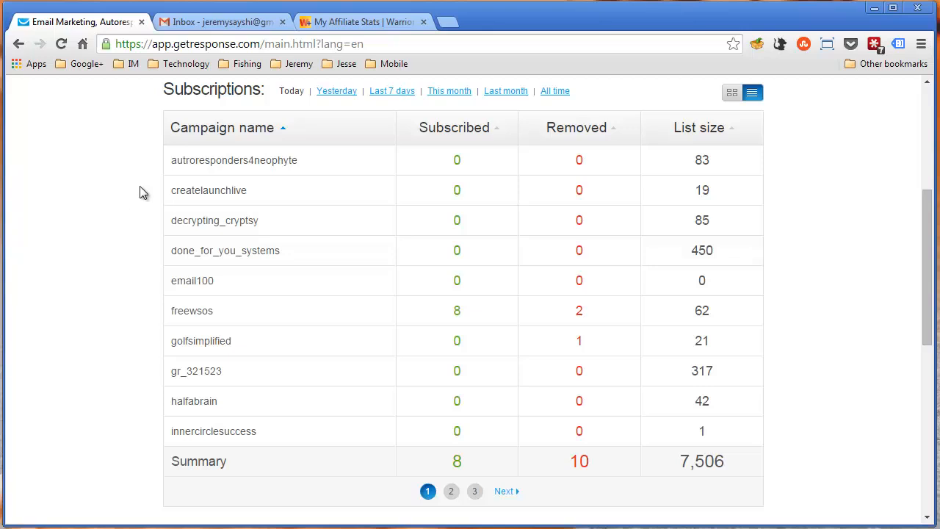
View the form for creating a new campaign, reached from the current campaign list, and return to the dashboard
{"action": "scroll", "coordinate": [141, 187], "scroll_direction": "up", "scroll_amount": 1}
{"action": "scroll", "coordinate": [140, 187], "scroll_direction": "down", "scroll_amount": 1}
{"action": "scroll", "coordinate": [140, 187], "scroll_direction": "up", "scroll_amount": 4}
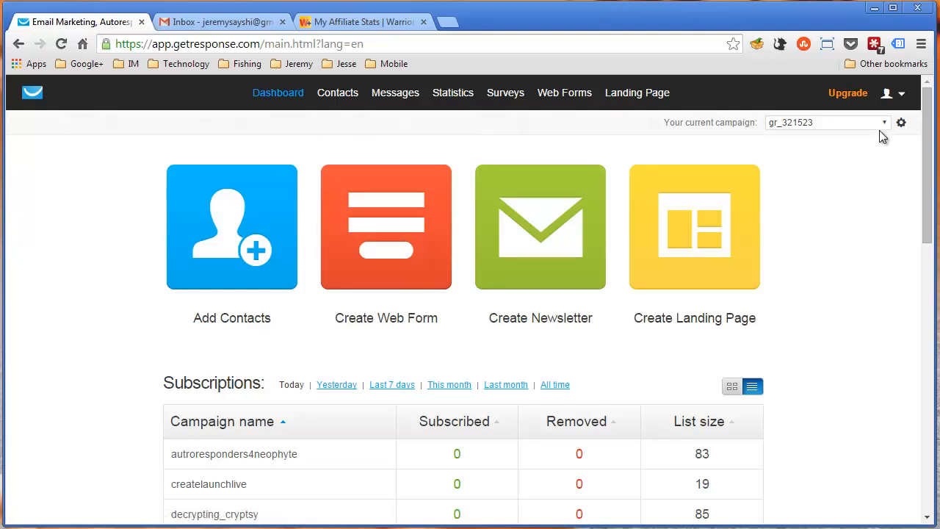
{"action": "left_click", "coordinate": [904, 97]}
{"action": "left_click", "coordinate": [813, 128]}
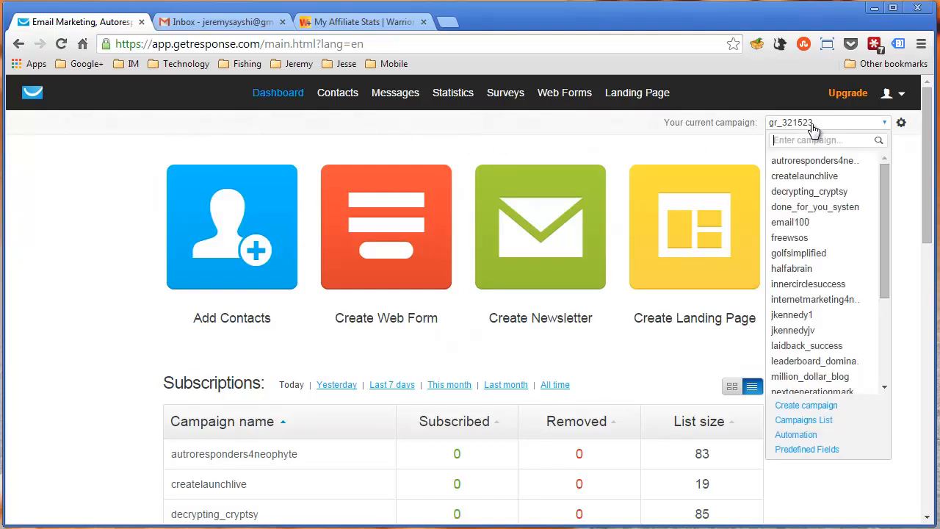
{"action": "left_click", "coordinate": [813, 403]}
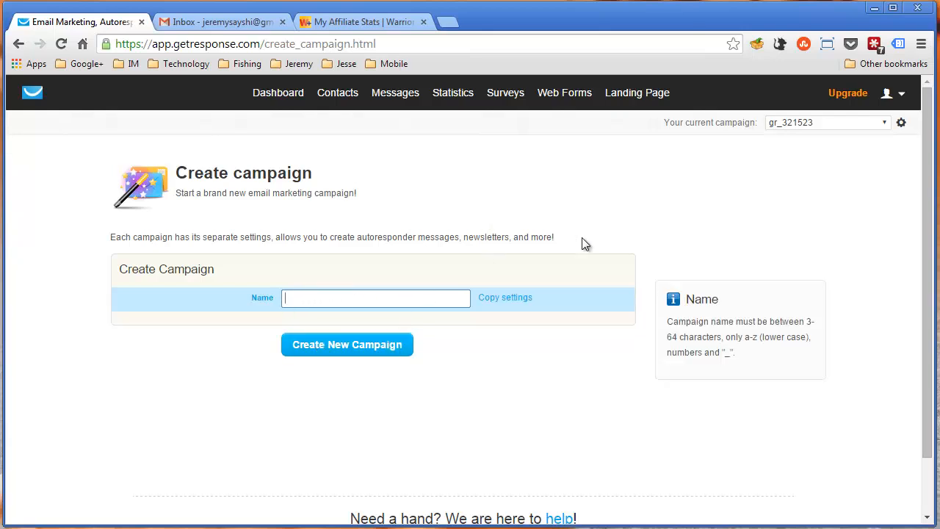
{"action": "left_click", "coordinate": [271, 98]}
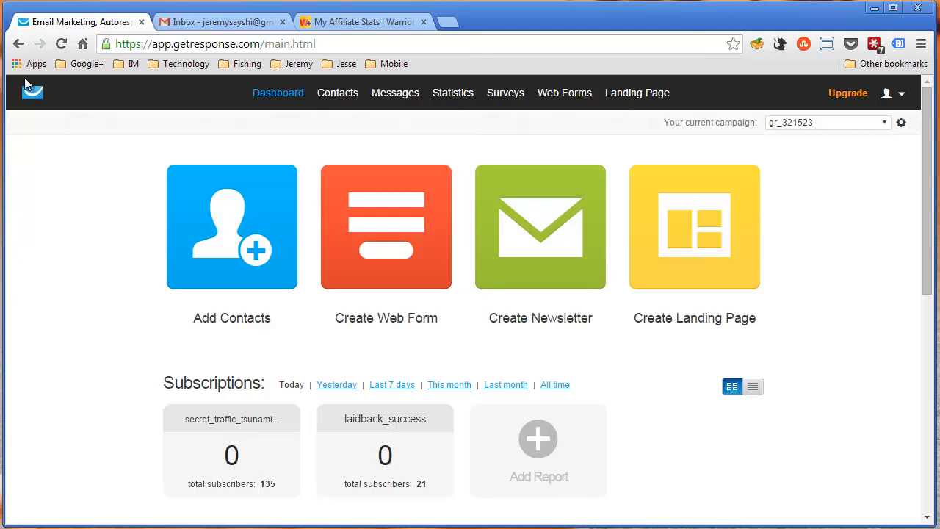
Switch to Warrior+Plus and open the My Account page
{"action": "left_click", "coordinate": [327, 22]}
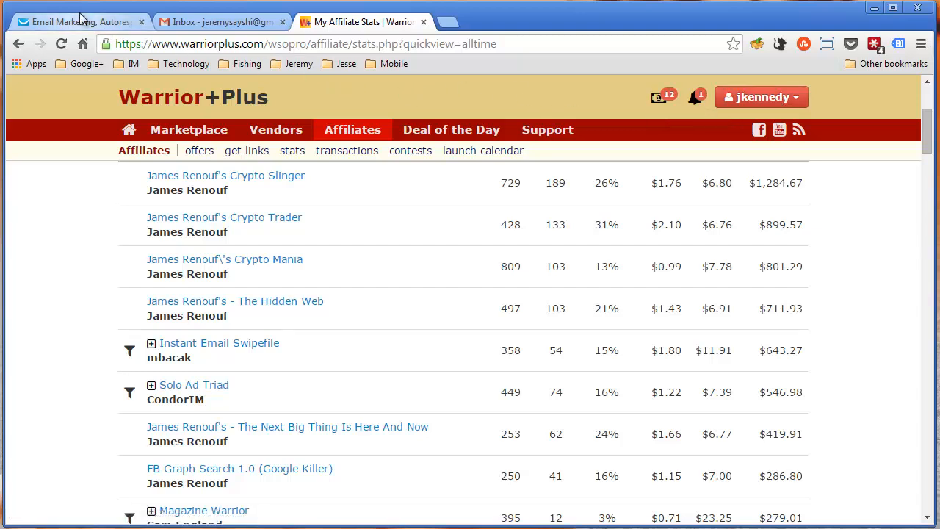
{"action": "left_click", "coordinate": [790, 106]}
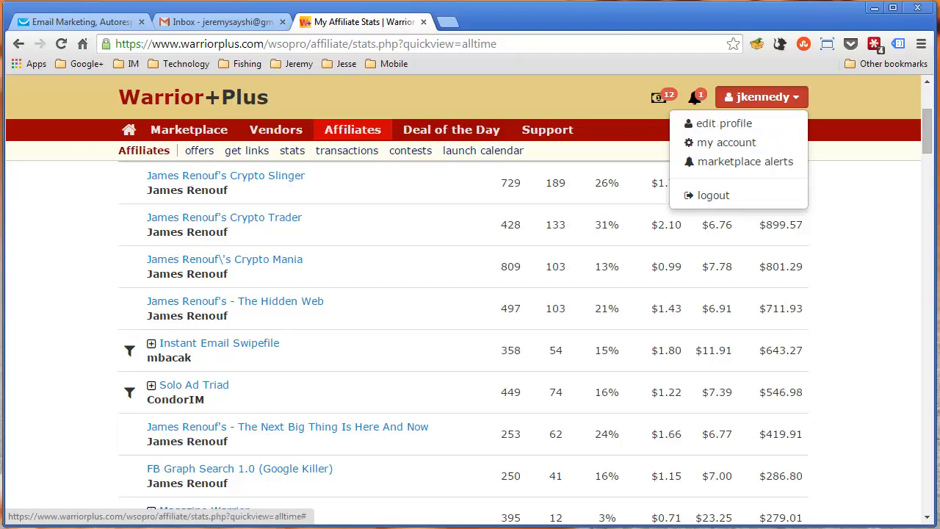
{"action": "left_click", "coordinate": [726, 143]}
{"action": "left_click", "coordinate": [771, 90]}
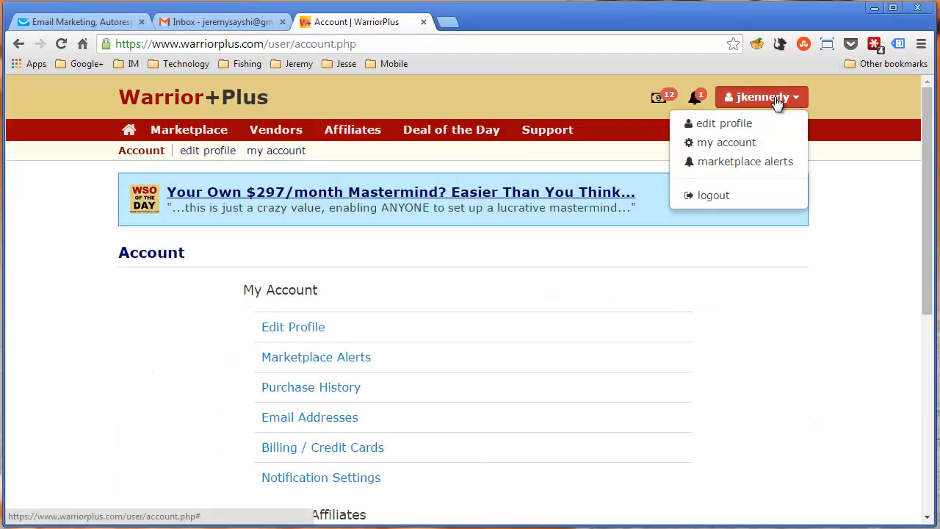
{"action": "left_click", "coordinate": [837, 180]}
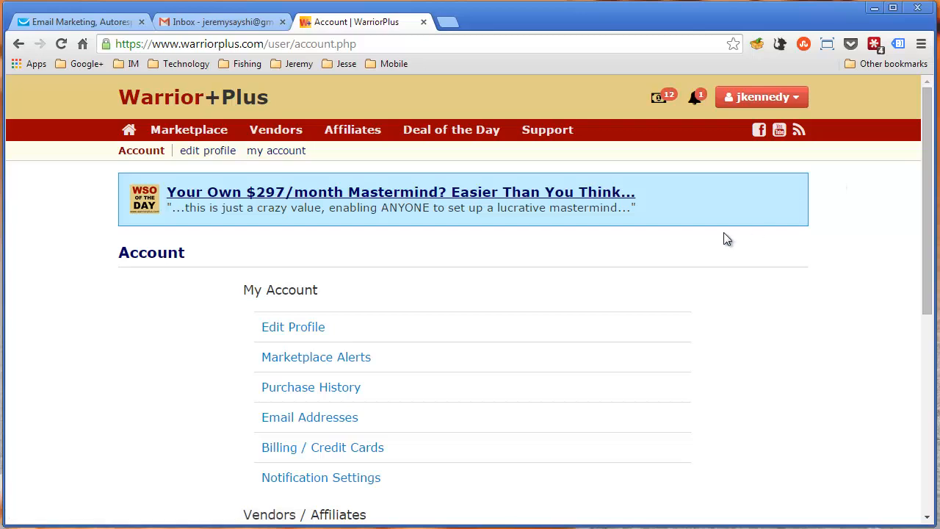
Open the email, webinar and membership integrations and view the services available to add, such as GetResponse
{"action": "scroll", "coordinate": [723, 237], "scroll_direction": "down", "scroll_amount": 4}
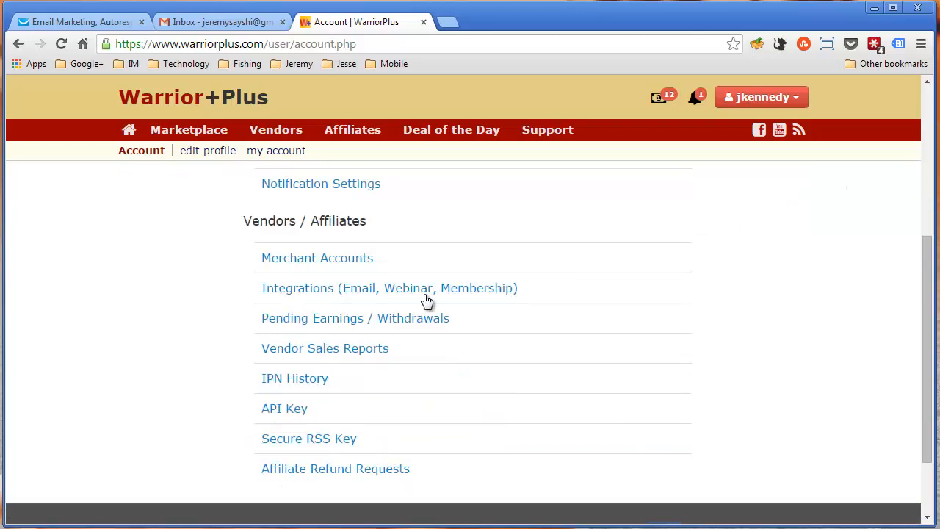
{"action": "left_click", "coordinate": [331, 297]}
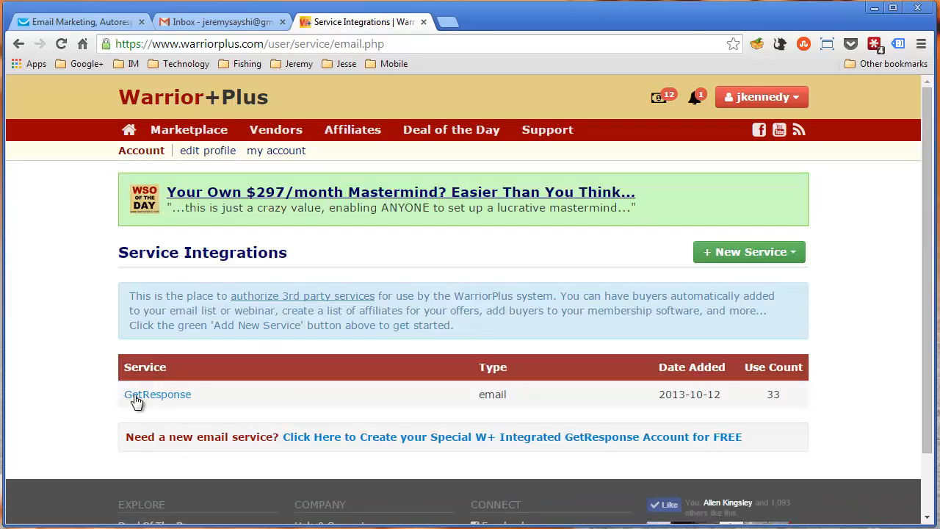
{"action": "left_click", "coordinate": [758, 252]}
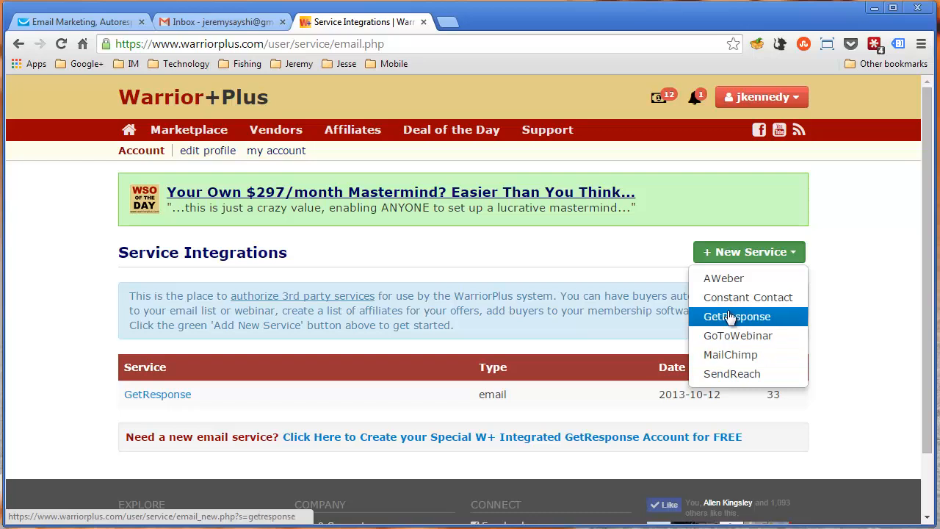
{"action": "left_click", "coordinate": [452, 284]}
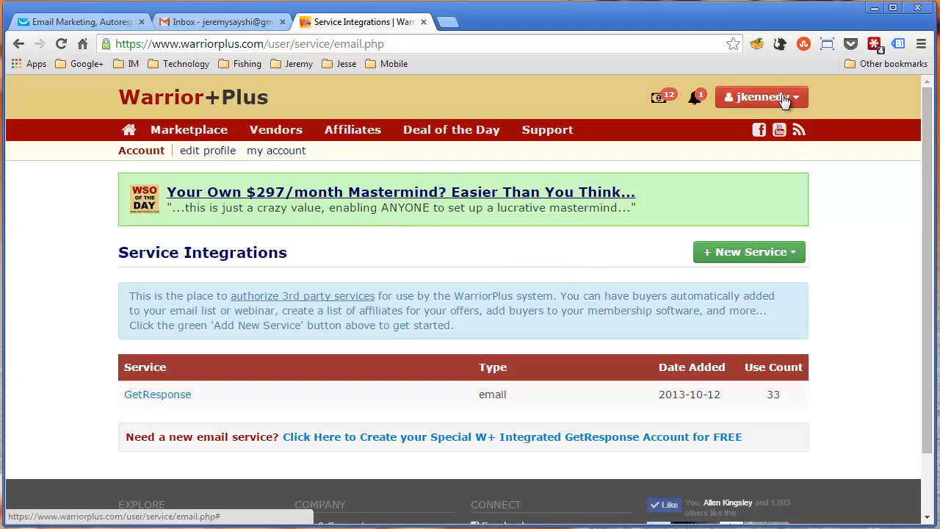
Start creating a new product in the Vendors area
{"action": "left_click", "coordinate": [273, 130]}
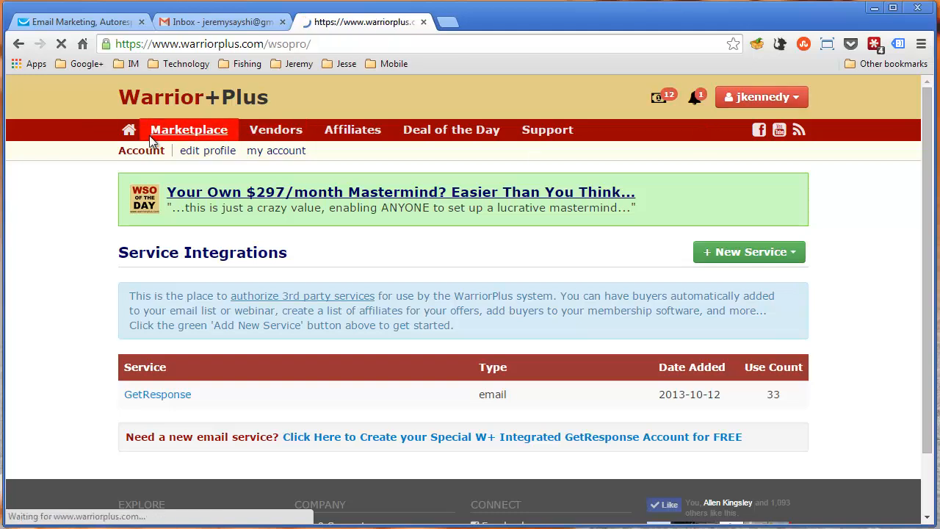
{"action": "left_click", "coordinate": [724, 313]}
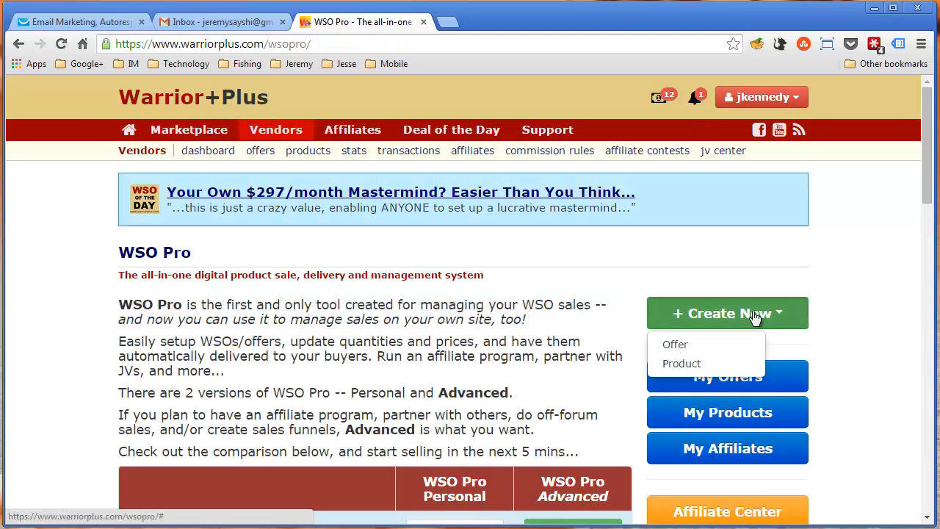
{"action": "left_click", "coordinate": [722, 365]}
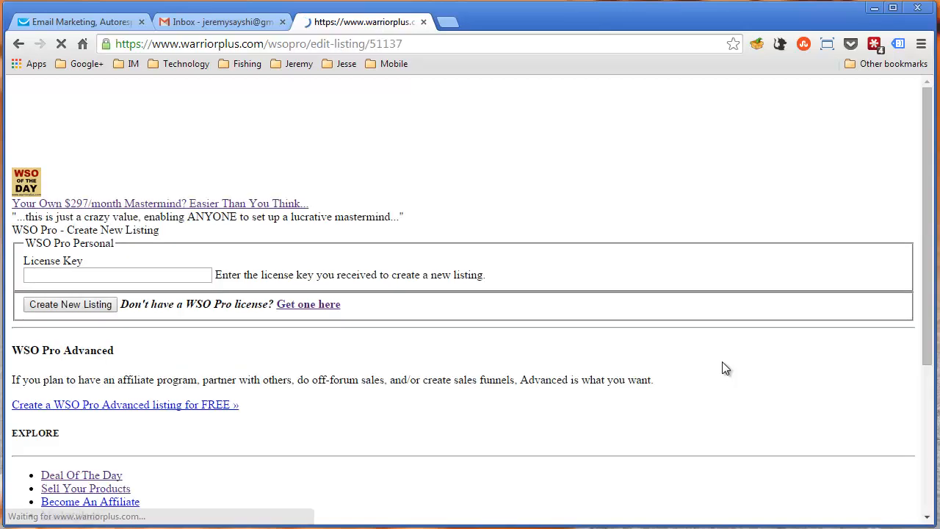
Examine the product name, delivery file and delivery URL fields in the product details
{"action": "scroll", "coordinate": [423, 237], "scroll_direction": "down", "scroll_amount": 3}
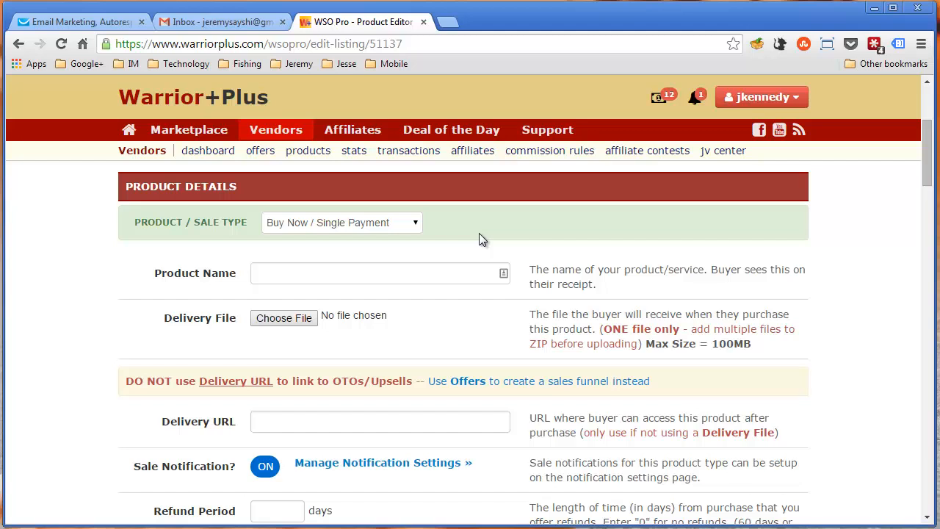
{"action": "left_click", "coordinate": [345, 275]}
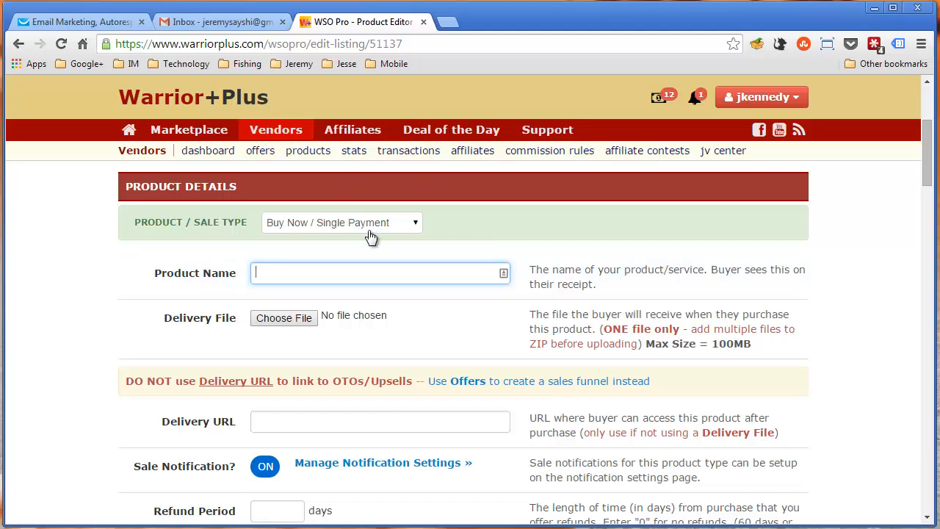
{"action": "scroll", "coordinate": [300, 262], "scroll_direction": "down", "scroll_amount": 1}
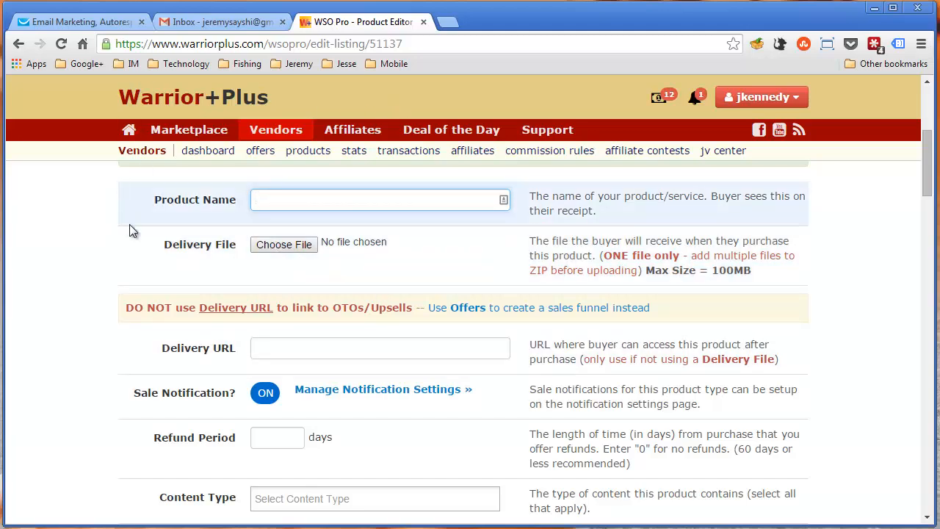
{"action": "left_click", "coordinate": [83, 227]}
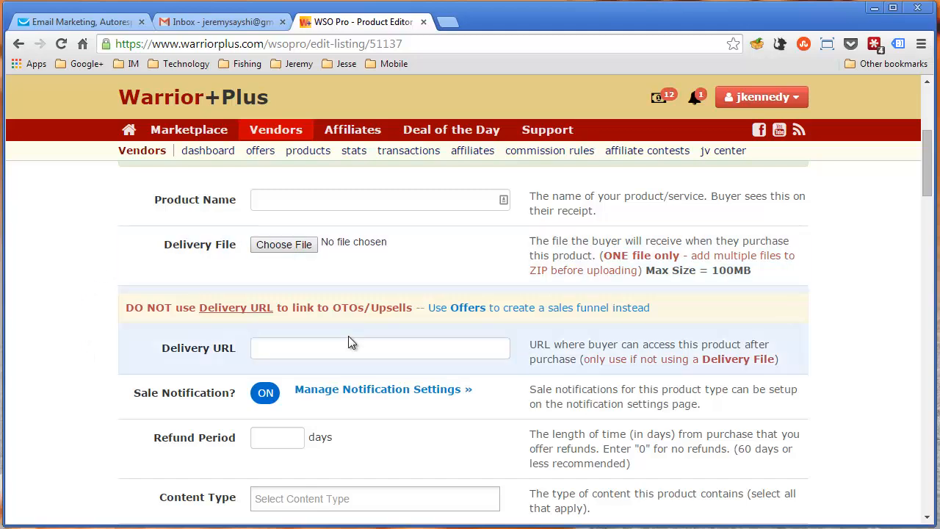
{"action": "left_click", "coordinate": [304, 345]}
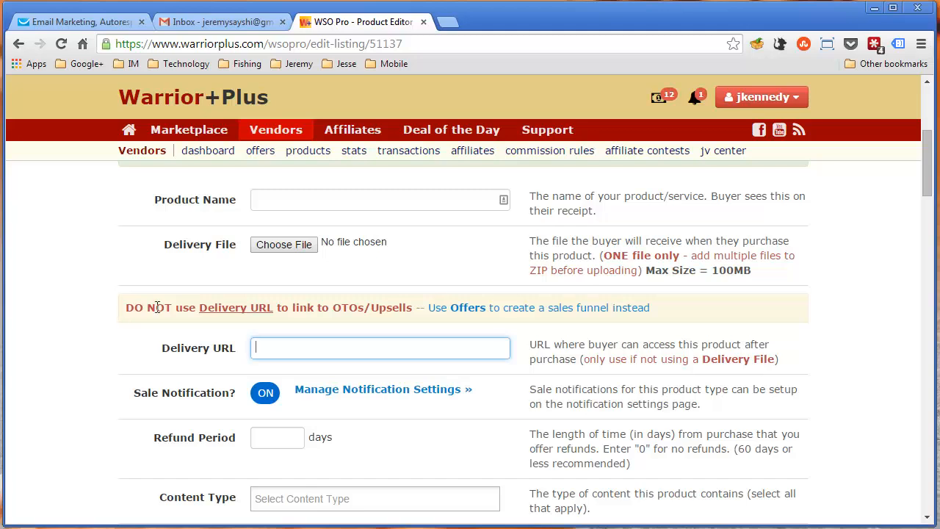
{"action": "left_click", "coordinate": [393, 350]}
{"action": "left_click", "coordinate": [222, 336]}
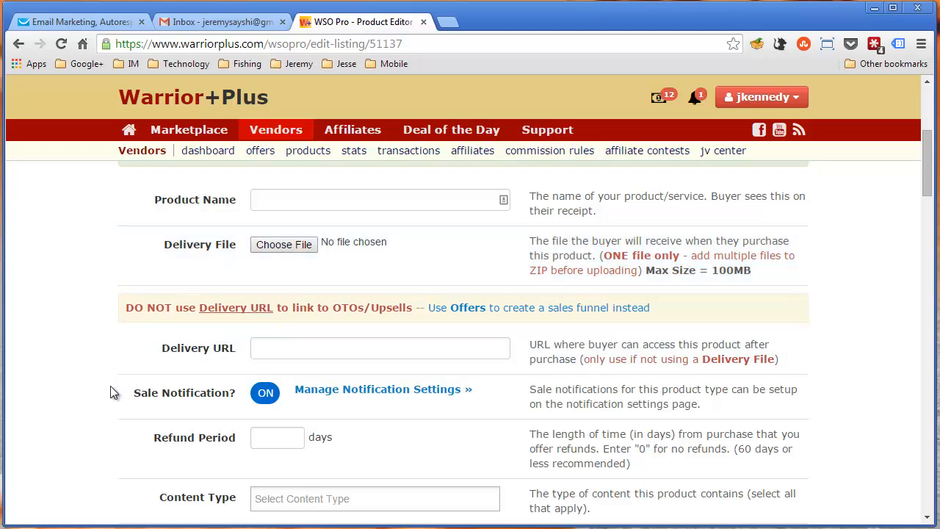
Review the remaining product details, support and payment method settings, and check the account options
{"action": "scroll", "coordinate": [96, 381], "scroll_direction": "down", "scroll_amount": 2}
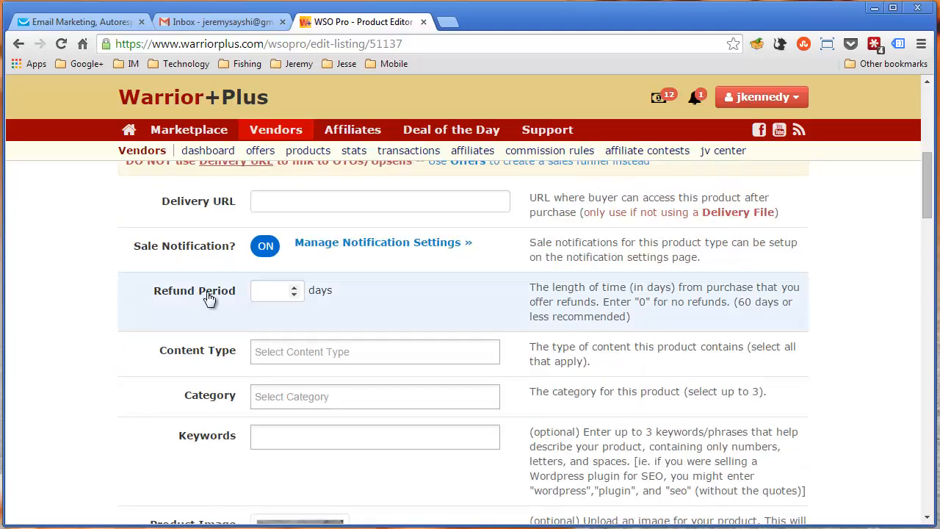
{"action": "scroll", "coordinate": [314, 356], "scroll_direction": "down", "scroll_amount": 2}
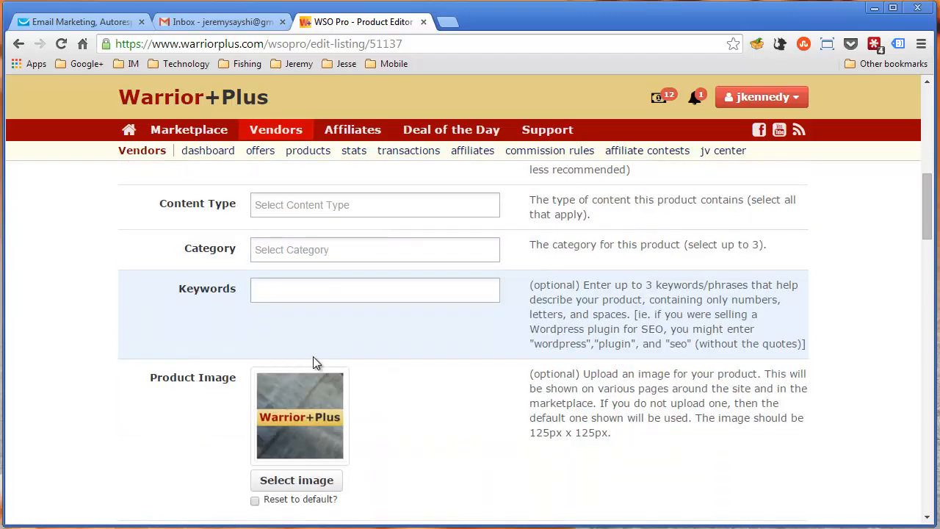
{"action": "scroll", "coordinate": [163, 392], "scroll_direction": "down", "scroll_amount": 2}
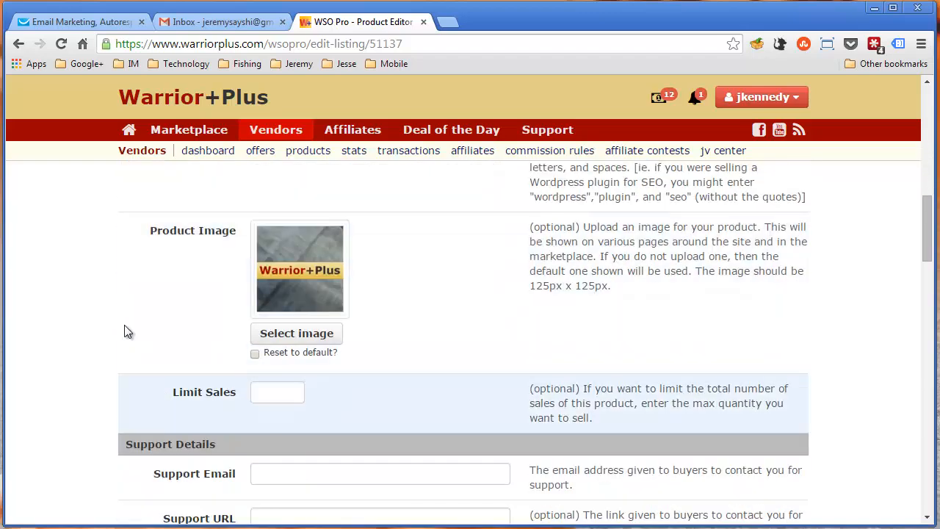
{"action": "scroll", "coordinate": [396, 331], "scroll_direction": "down", "scroll_amount": 2}
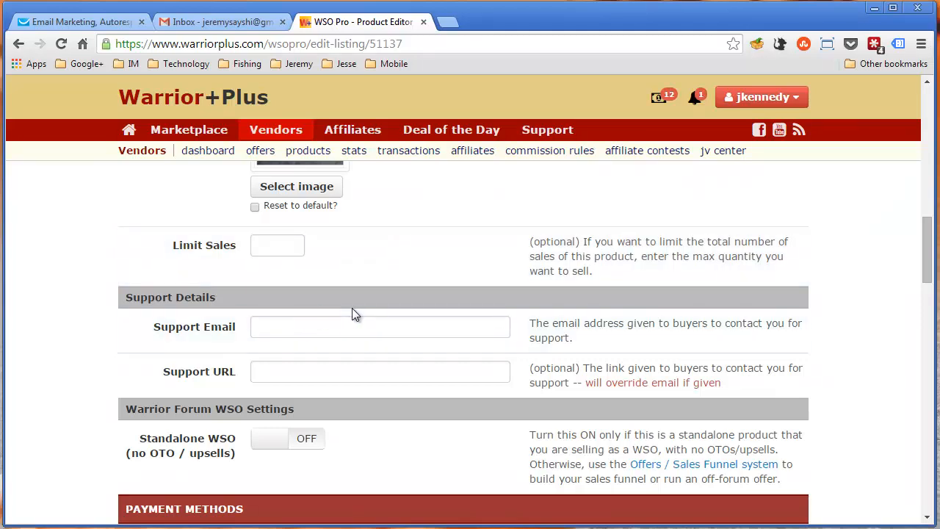
{"action": "scroll", "coordinate": [321, 331], "scroll_direction": "down", "scroll_amount": 1}
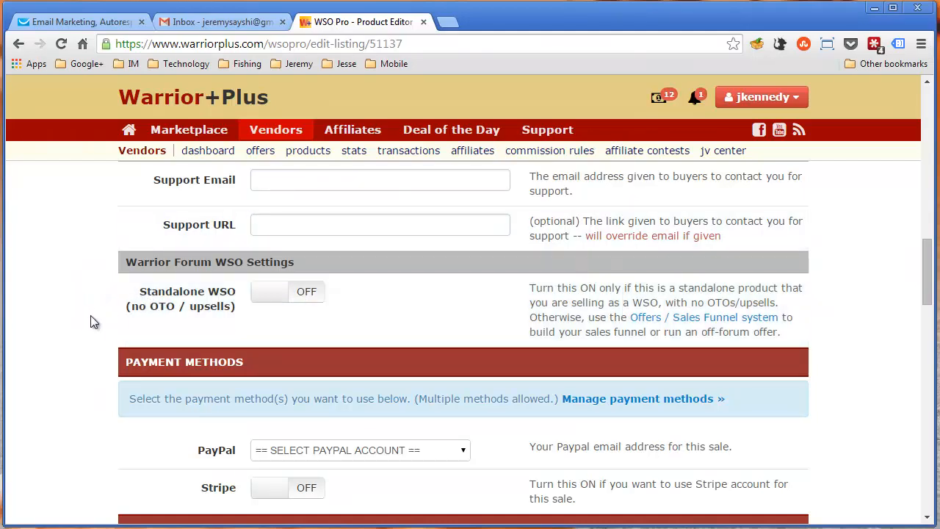
{"action": "scroll", "coordinate": [92, 317], "scroll_direction": "down", "scroll_amount": 2}
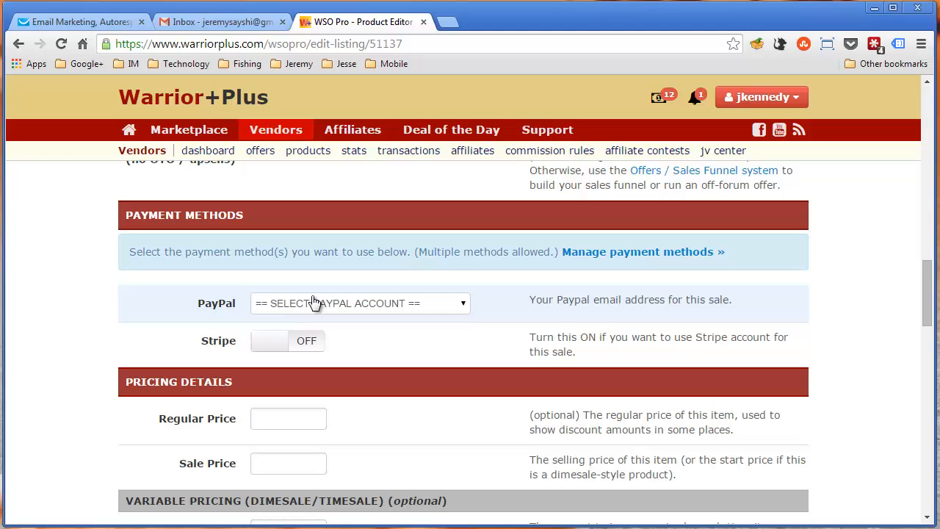
{"action": "left_click", "coordinate": [752, 97]}
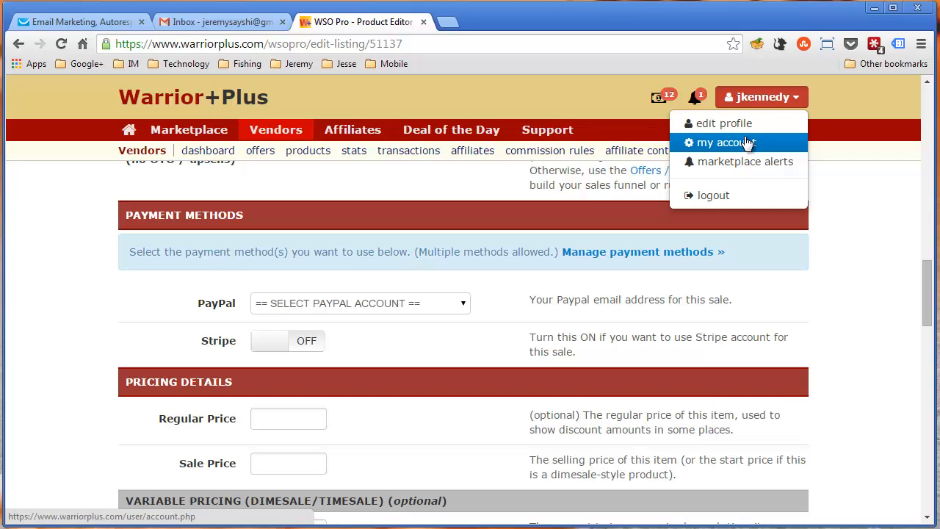
{"action": "left_click", "coordinate": [84, 341]}
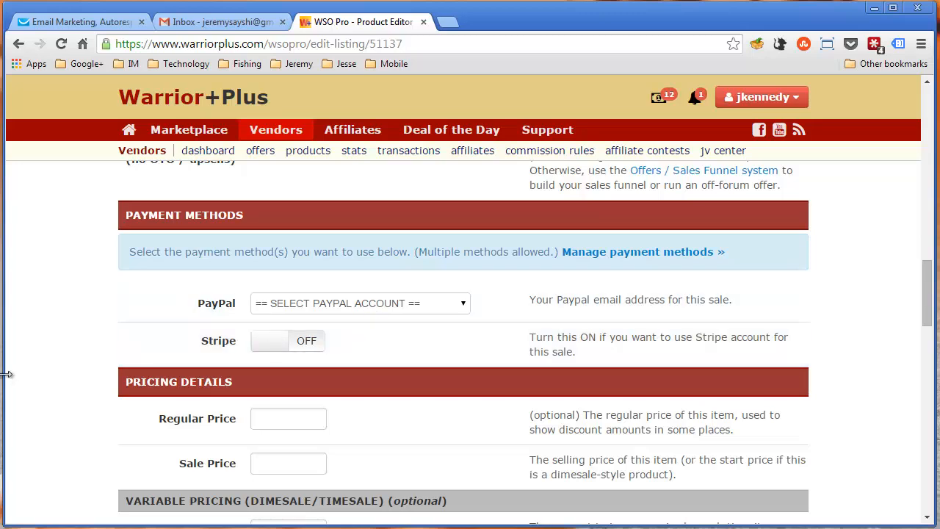
Set the product's sale price to 7 in the pricing details
{"action": "scroll", "coordinate": [42, 357], "scroll_direction": "down", "scroll_amount": 3}
{"action": "scroll", "coordinate": [42, 357], "scroll_direction": "up", "scroll_amount": 2}
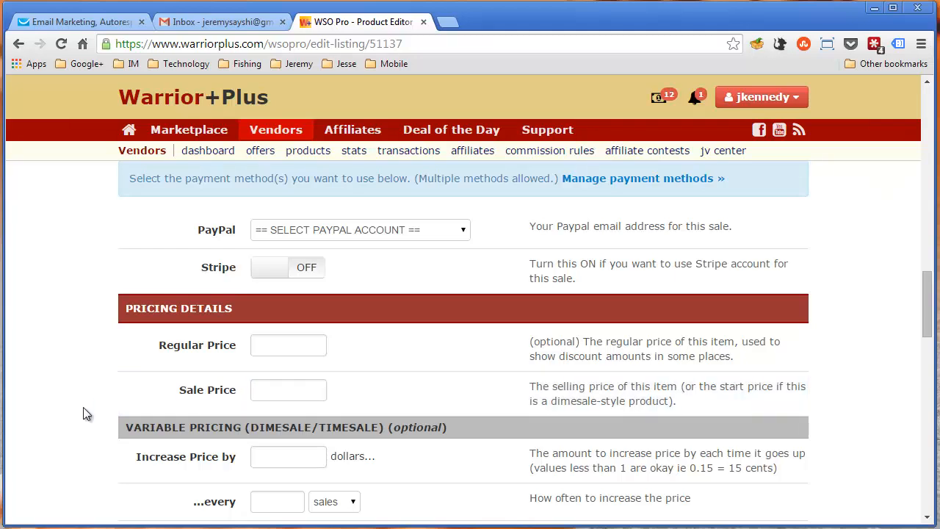
{"action": "scroll", "coordinate": [84, 413], "scroll_direction": "down", "scroll_amount": 2}
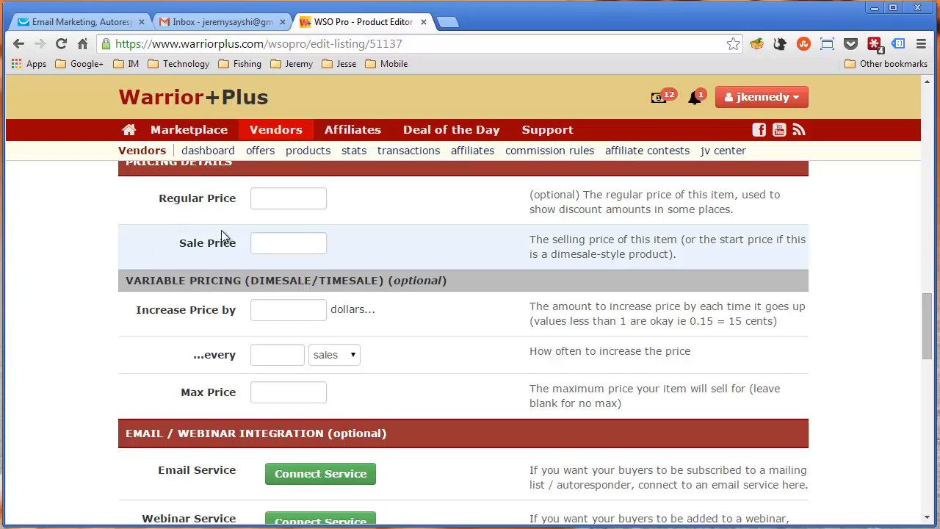
{"action": "left_click", "coordinate": [277, 242]}
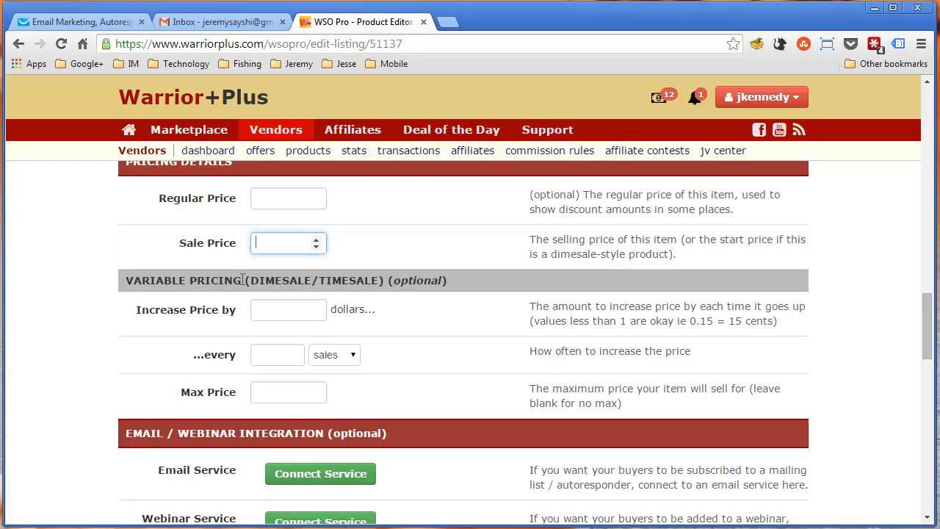
{"action": "type", "text": "7"}
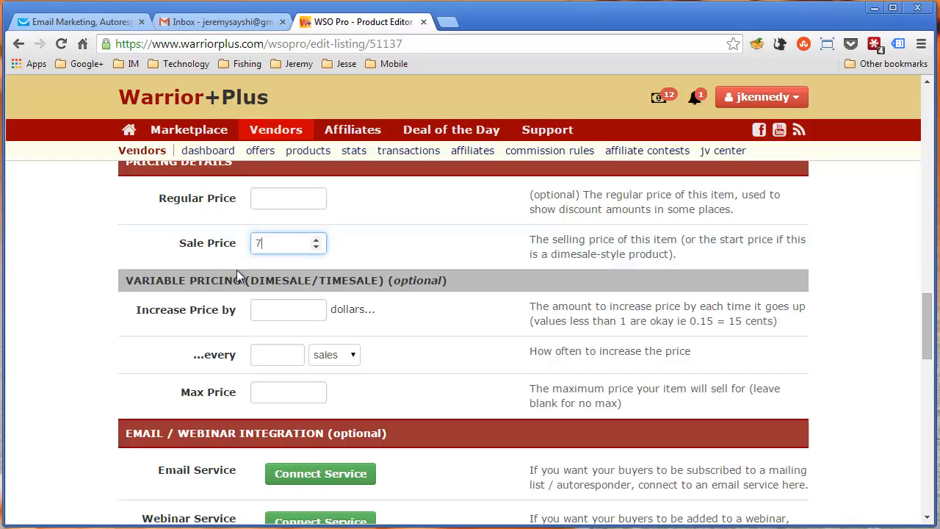
Configure variable pricing to increase by .01 dollars every 1 sales up to a max price of 9.95, keeping the sale price at 7
{"action": "left_click", "coordinate": [290, 317]}
{"action": "type", "text": ".01"}
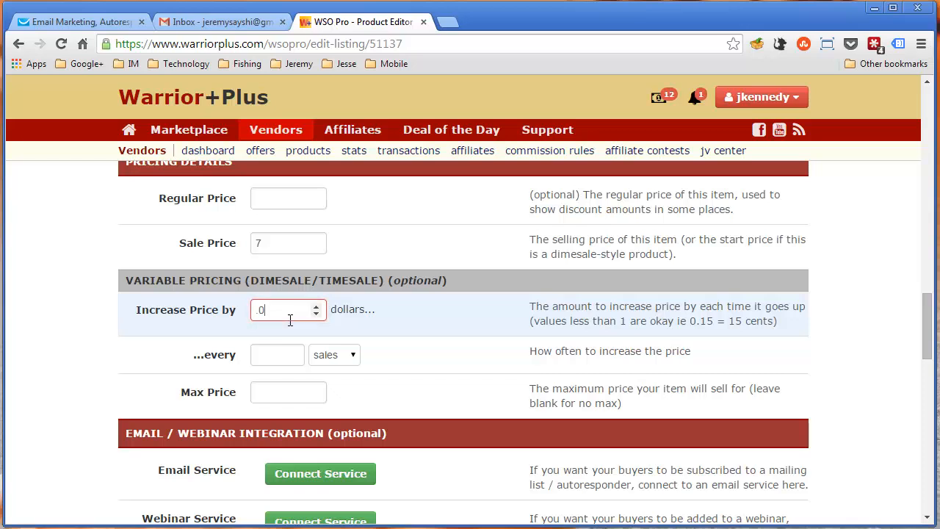
{"action": "left_click", "coordinate": [266, 355]}
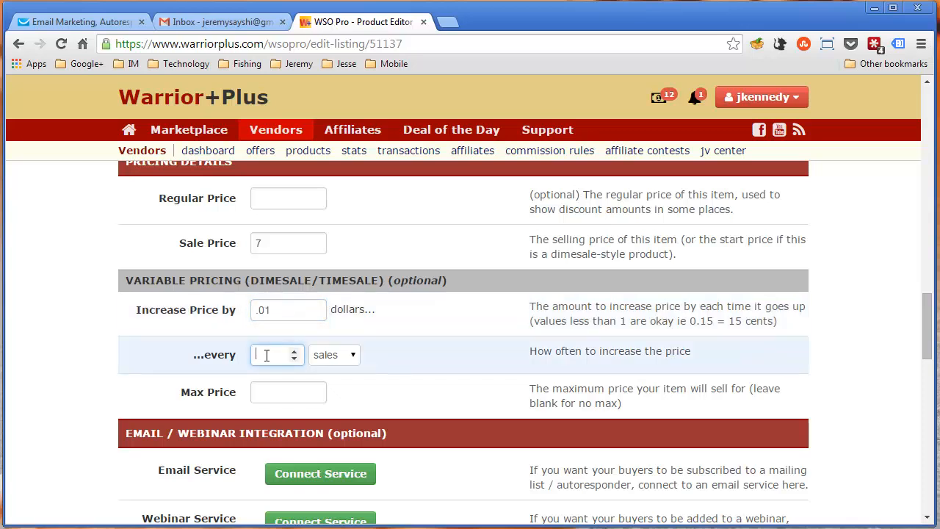
{"action": "type", "text": "1"}
{"action": "left_click", "coordinate": [269, 387]}
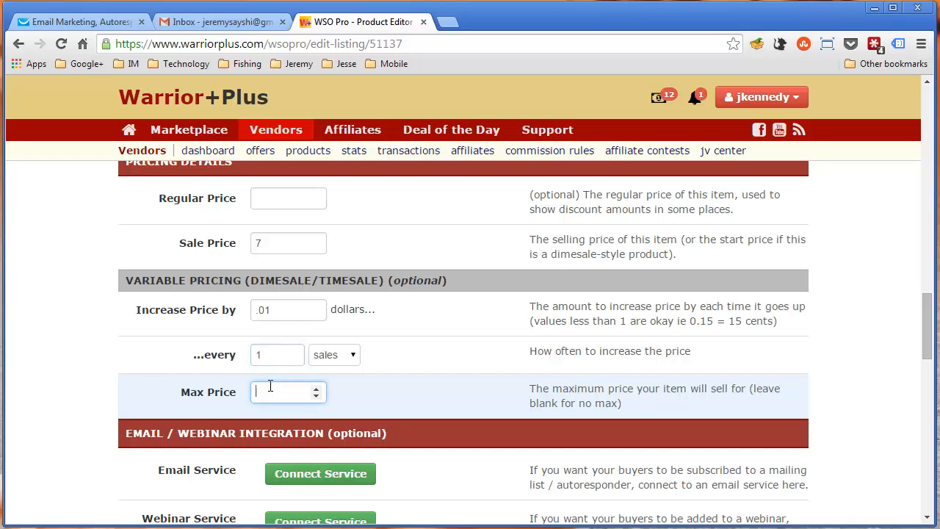
{"action": "type", "text": "9.95"}
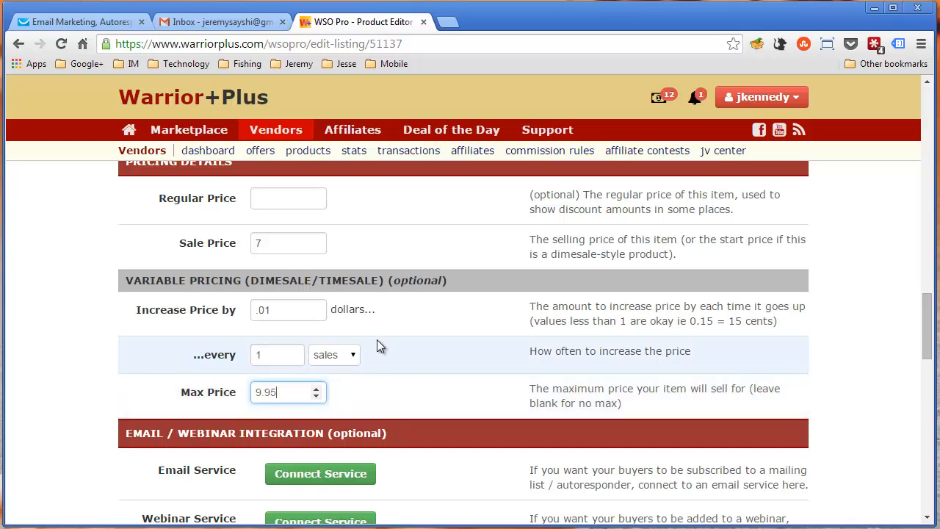
{"action": "left_click", "coordinate": [101, 344]}
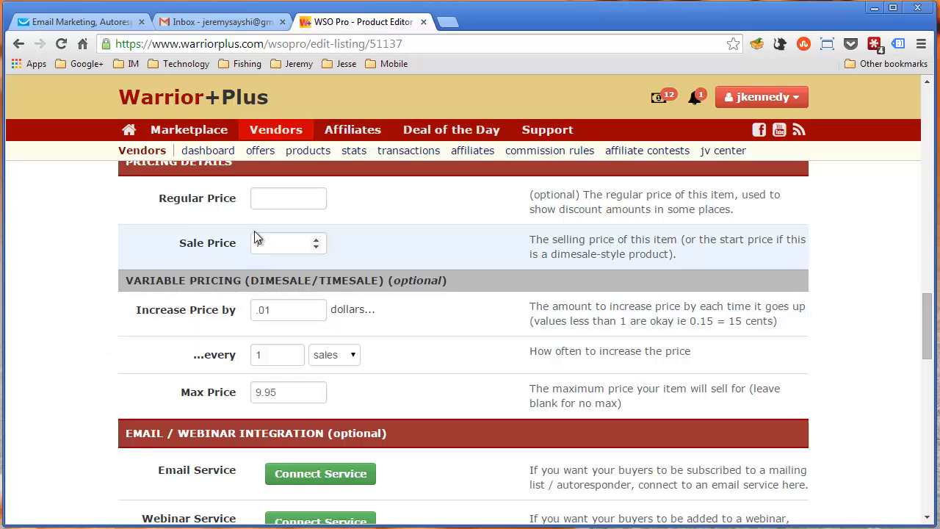
{"action": "left_click", "coordinate": [256, 239]}
{"action": "type", "text": "7"}
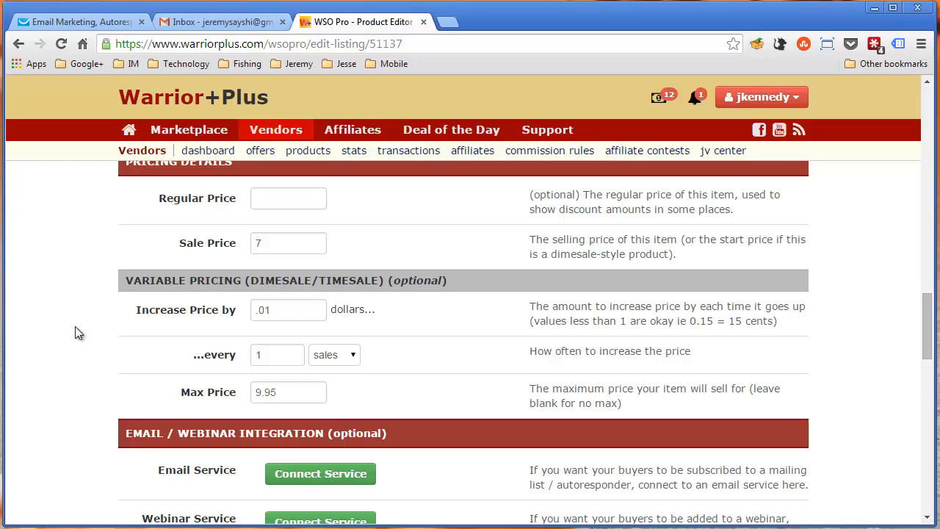
Start connecting an email service to the product and choose GetResponse as the service
{"action": "scroll", "coordinate": [91, 334], "scroll_direction": "down", "scroll_amount": 2}
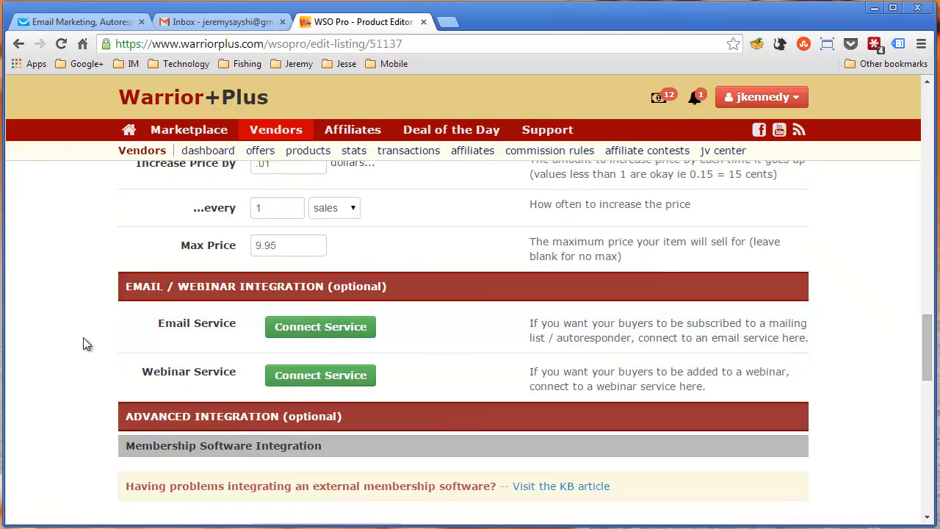
{"action": "left_click", "coordinate": [336, 328]}
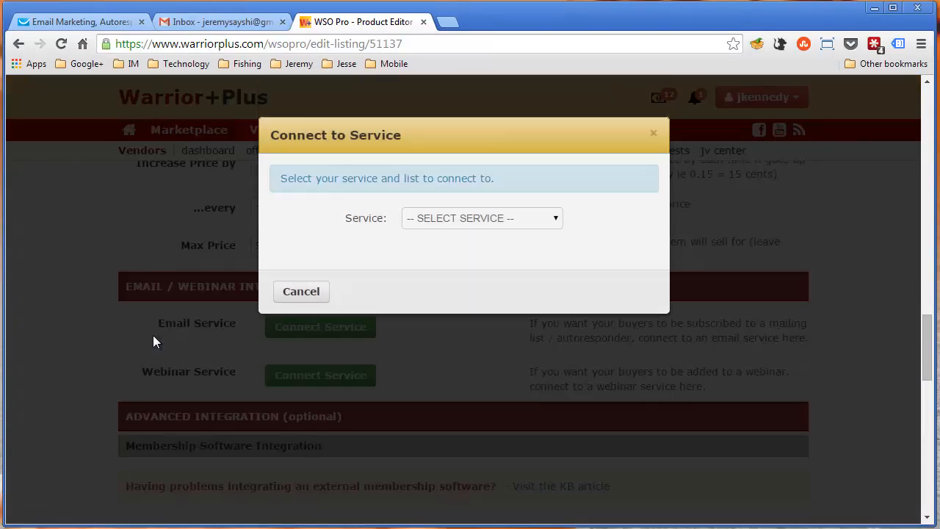
{"action": "left_click", "coordinate": [476, 226]}
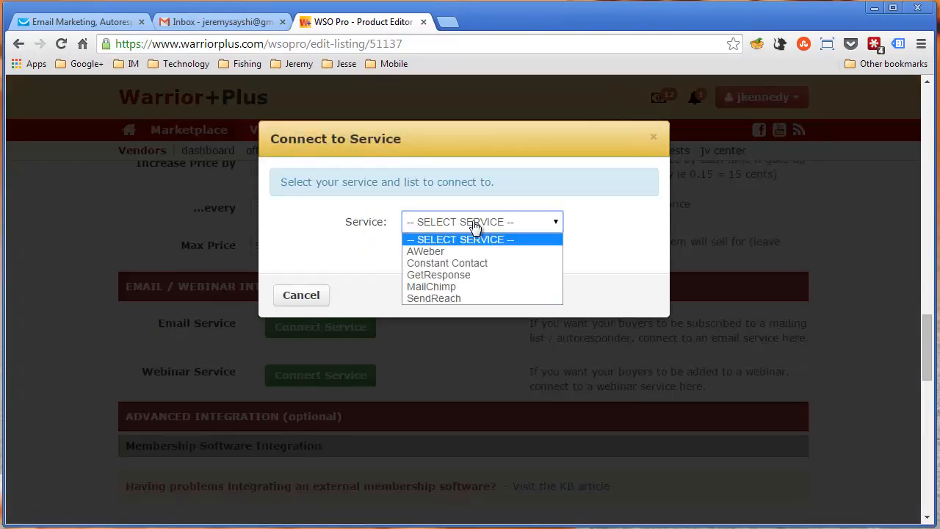
{"action": "left_click", "coordinate": [456, 275]}
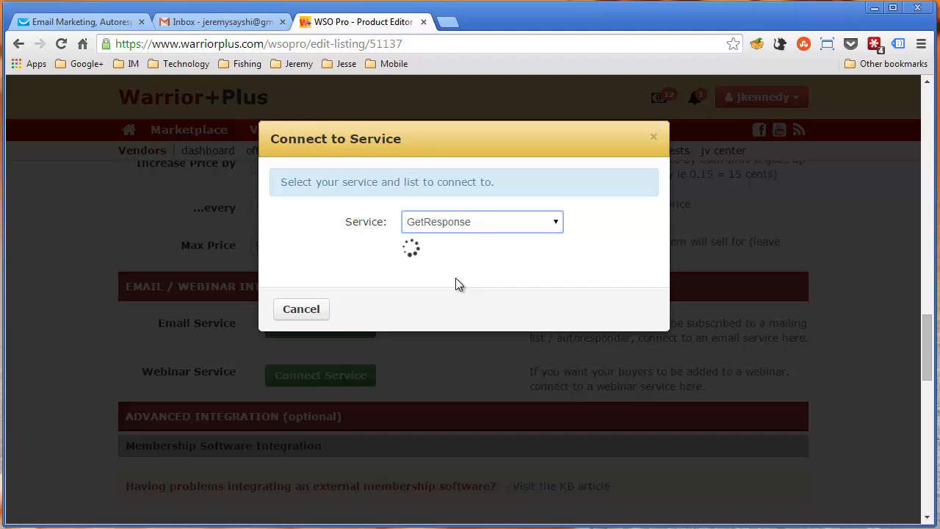
Try out the new GetResponse list form by choosing a different sender in the From Field, and cancel the service connection
{"action": "left_click", "coordinate": [478, 265]}
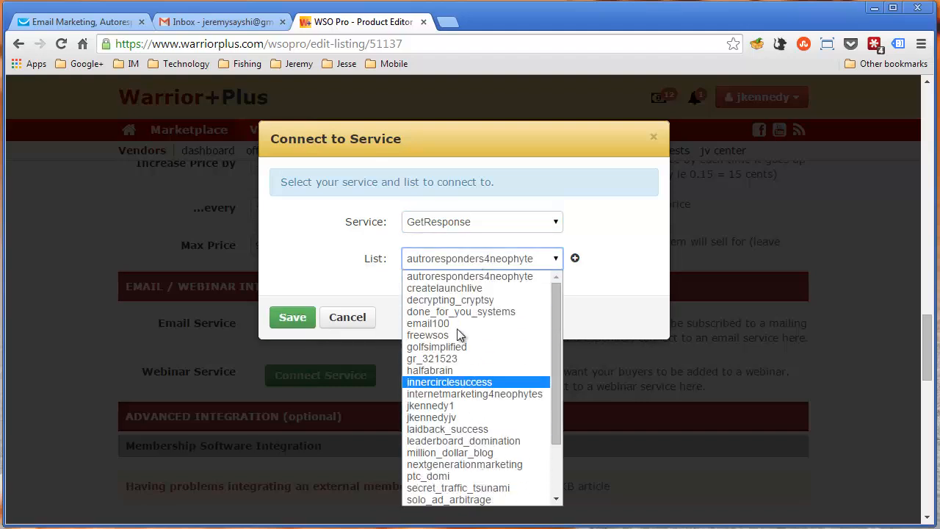
{"action": "left_click", "coordinate": [610, 283]}
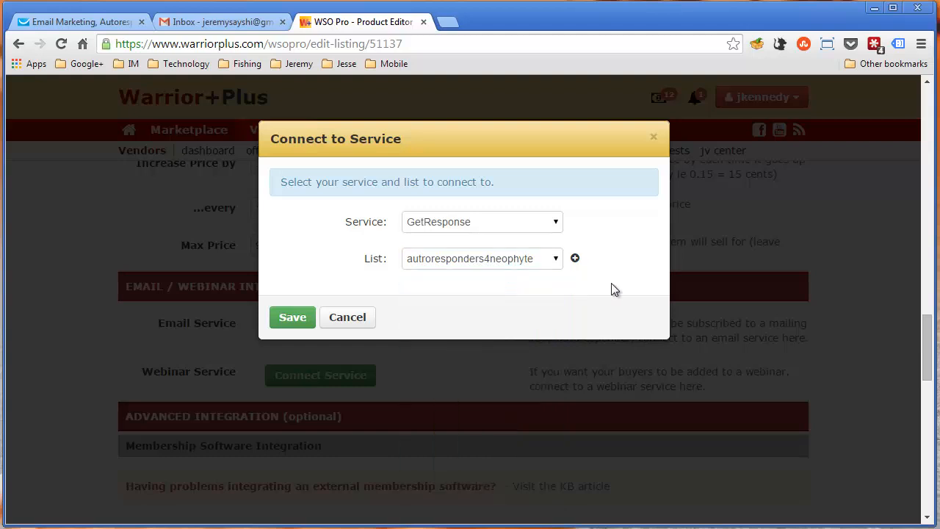
{"action": "left_click", "coordinate": [575, 259]}
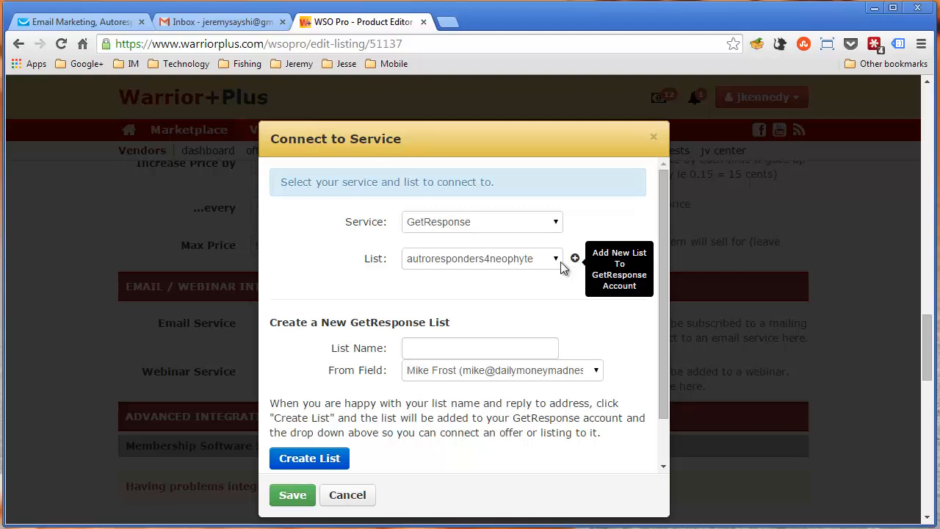
{"action": "left_click", "coordinate": [419, 345]}
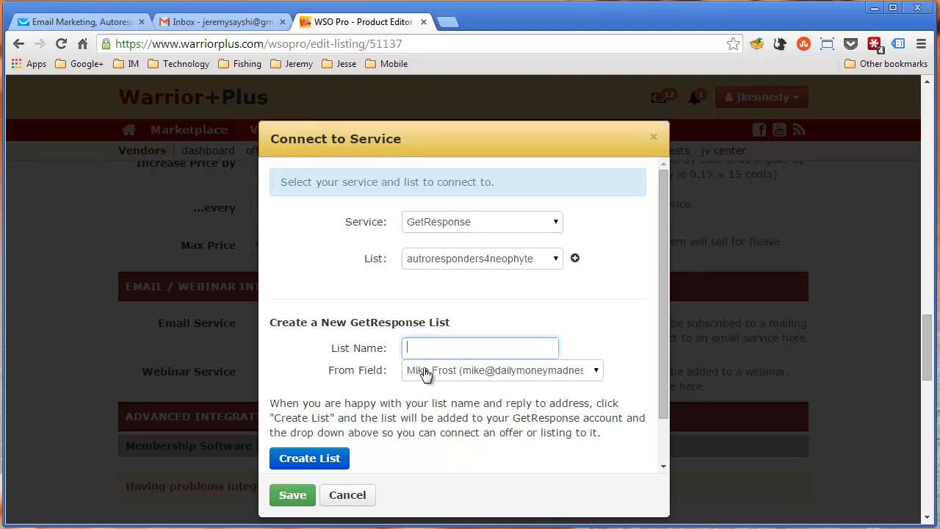
{"action": "left_click", "coordinate": [426, 372]}
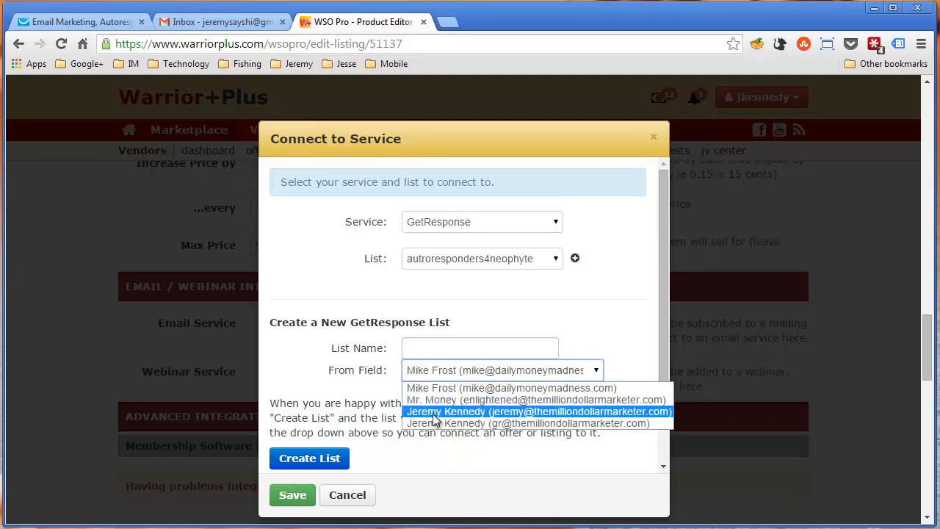
{"action": "left_click", "coordinate": [433, 411]}
{"action": "left_click", "coordinate": [345, 351]}
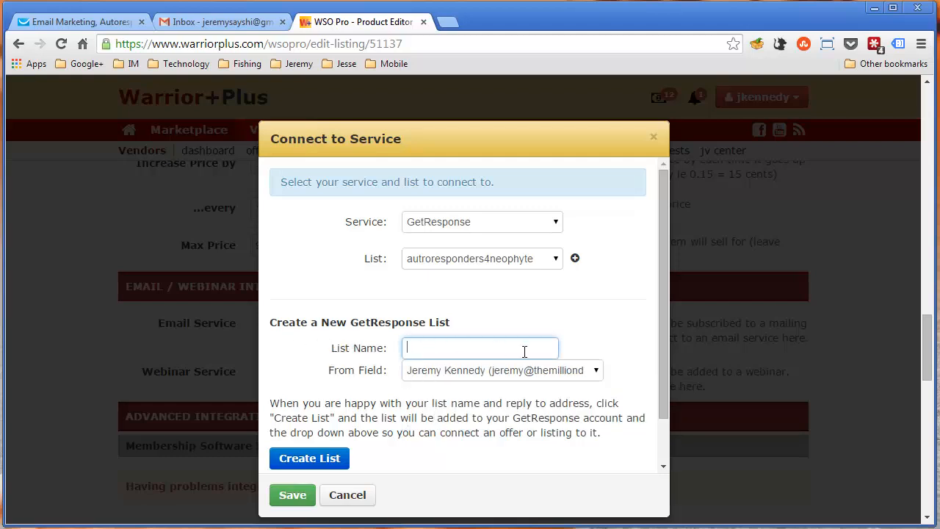
{"action": "left_click", "coordinate": [359, 496]}
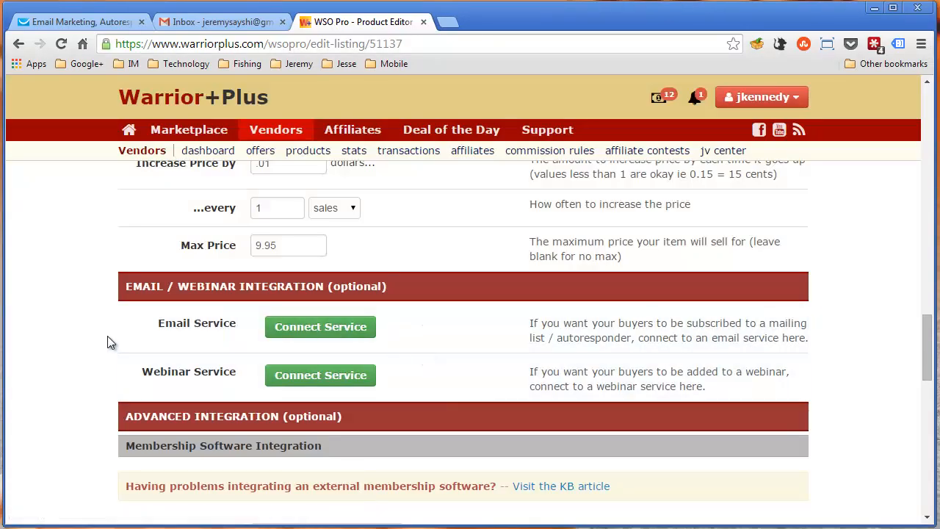
Set the commission rate in the product's affiliate program settings to 100%
{"action": "scroll", "coordinate": [114, 308], "scroll_direction": "down", "scroll_amount": 2}
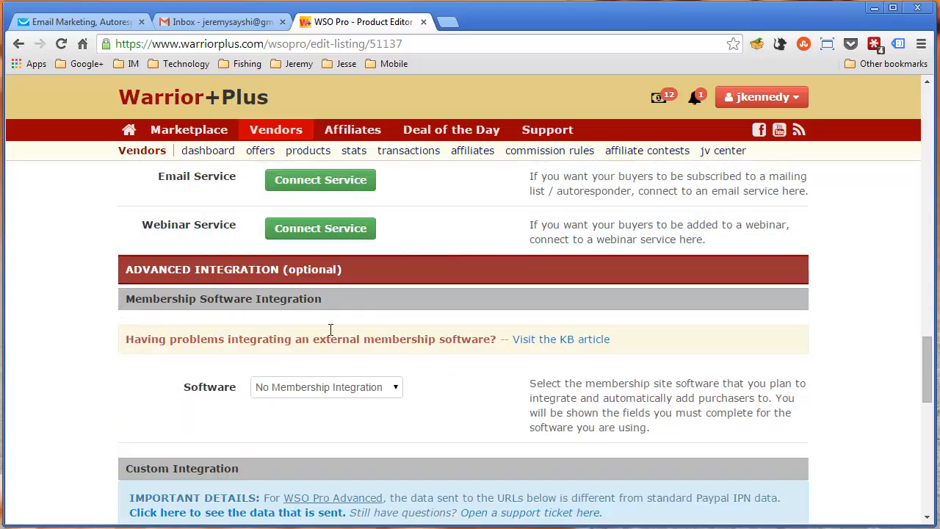
{"action": "scroll", "coordinate": [114, 376], "scroll_direction": "down", "scroll_amount": 1}
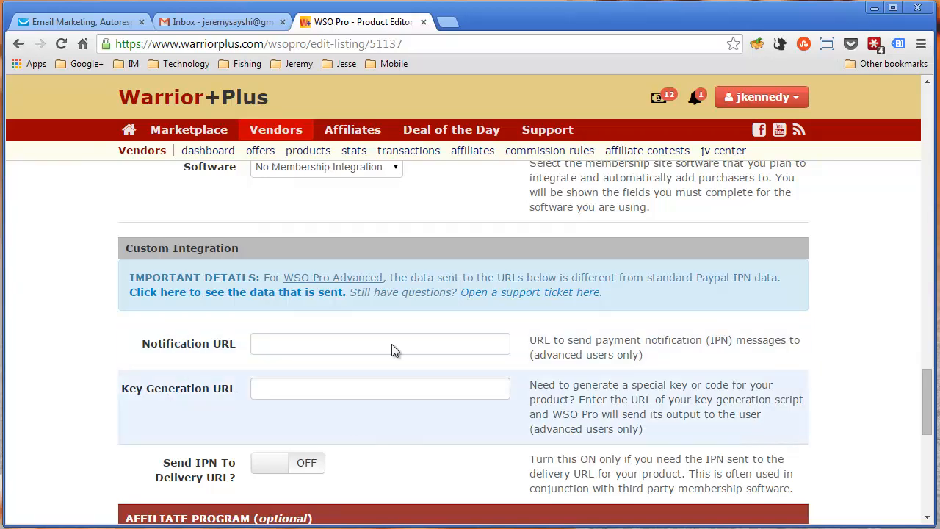
{"action": "left_click", "coordinate": [391, 344]}
{"action": "scroll", "coordinate": [104, 365], "scroll_direction": "down", "scroll_amount": 3}
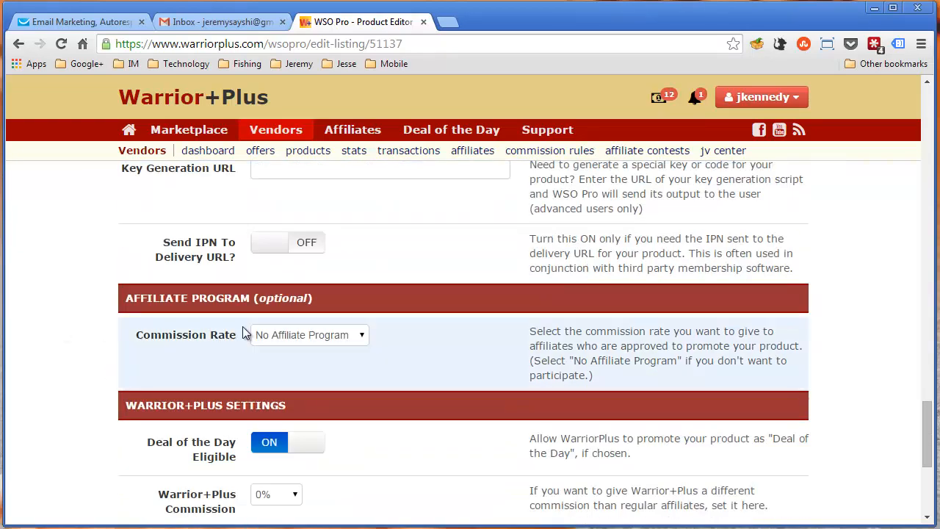
{"action": "left_click", "coordinate": [329, 342]}
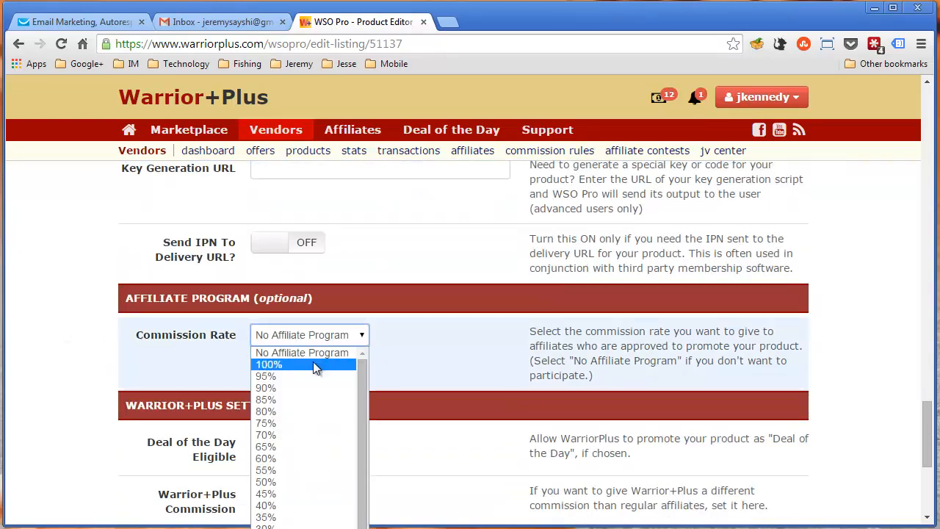
{"action": "left_click", "coordinate": [313, 363]}
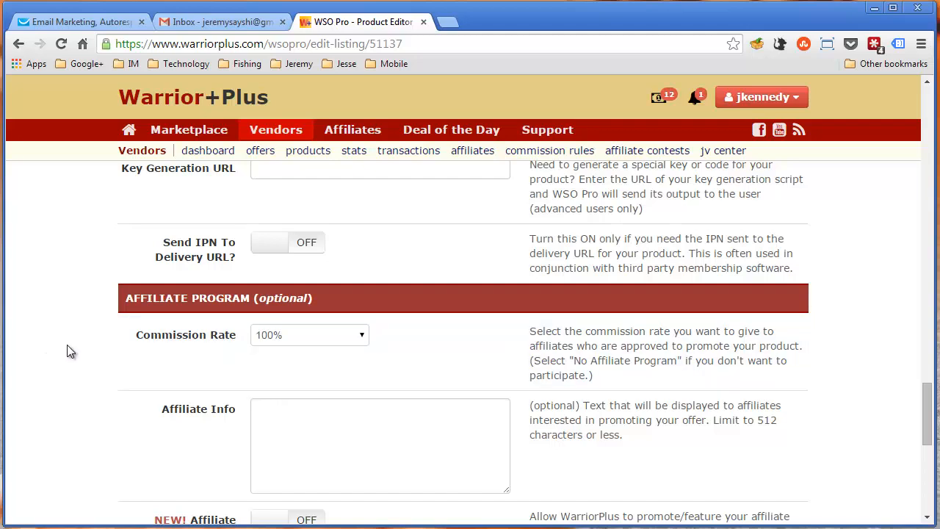
Go through the affiliate commission rate options, try 50%, and return the rate to 100%
{"action": "scroll", "coordinate": [67, 351], "scroll_direction": "down", "scroll_amount": 1}
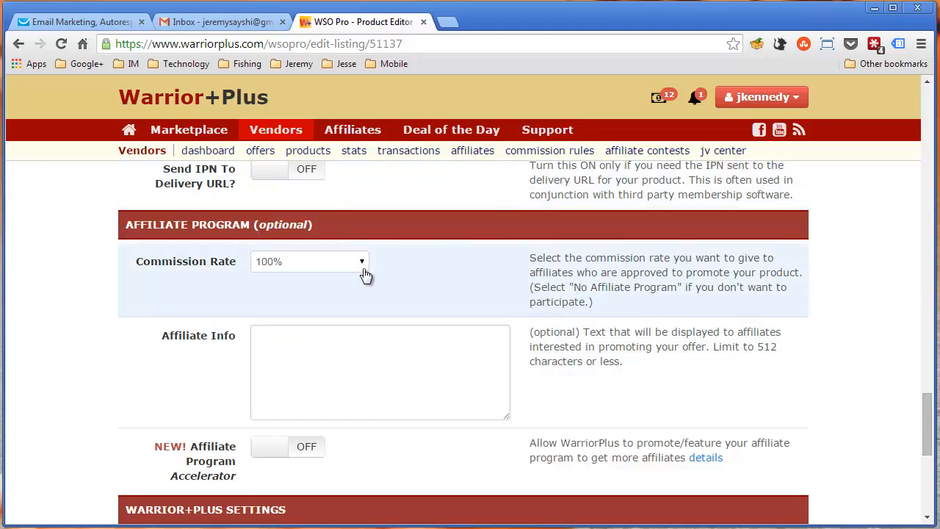
{"action": "left_click", "coordinate": [308, 264]}
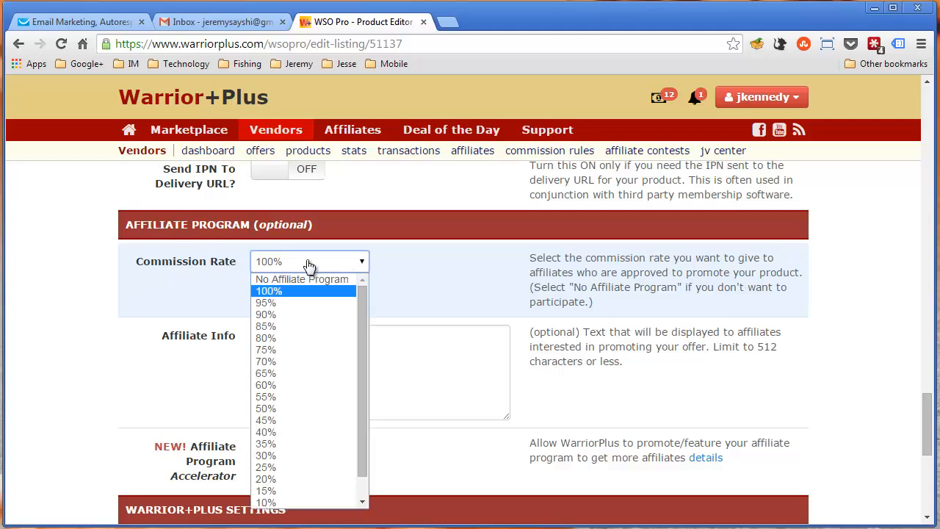
{"action": "left_click", "coordinate": [295, 290]}
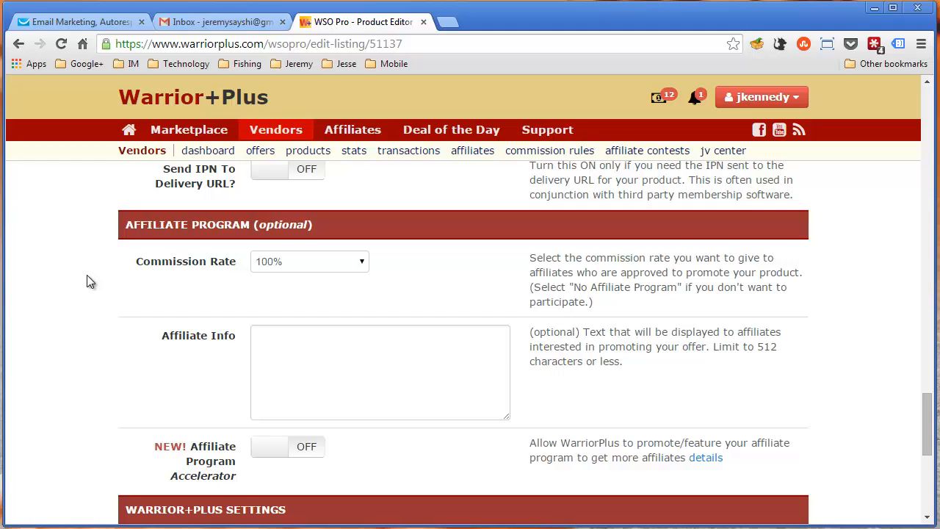
{"action": "left_click", "coordinate": [278, 260]}
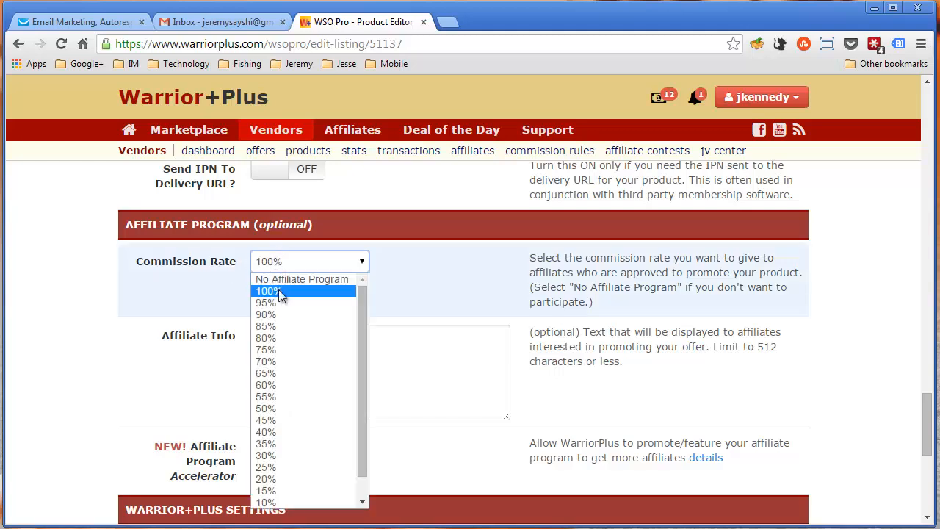
{"action": "left_click", "coordinate": [278, 290]}
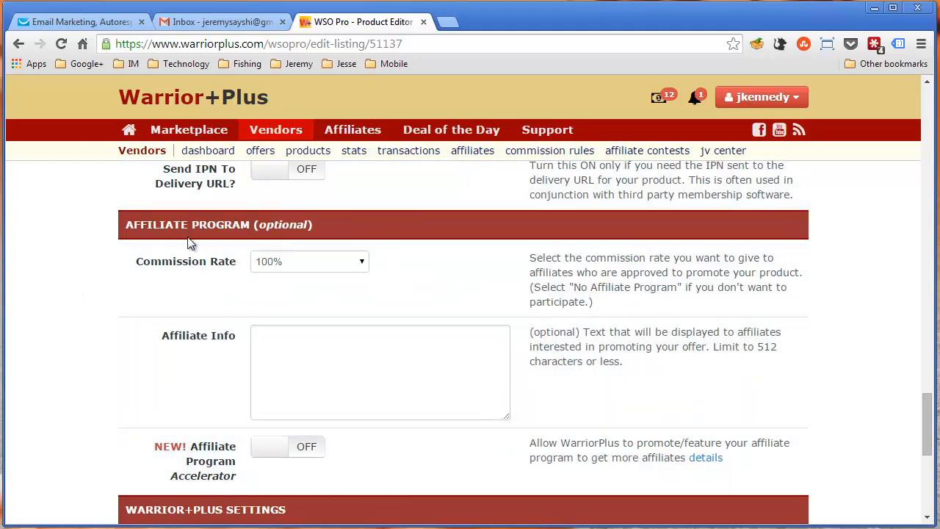
{"action": "left_click", "coordinate": [332, 267]}
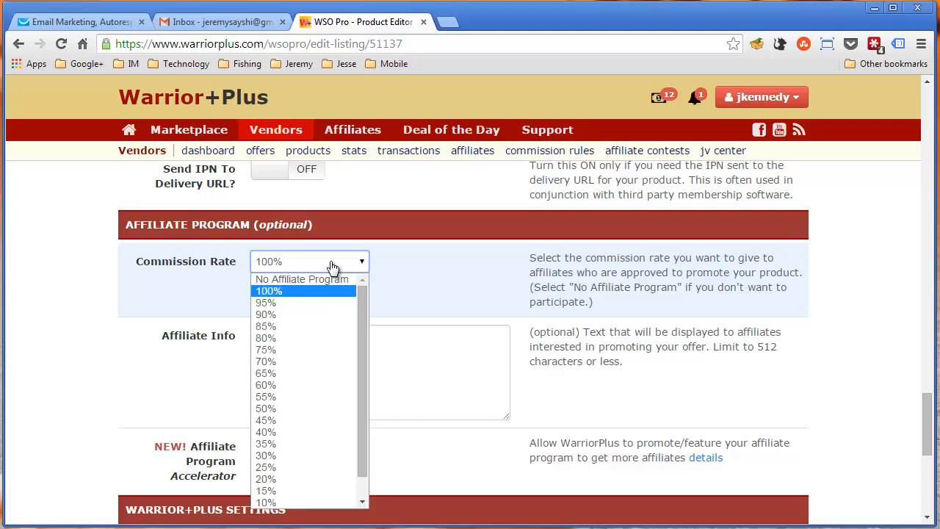
{"action": "left_click", "coordinate": [298, 407]}
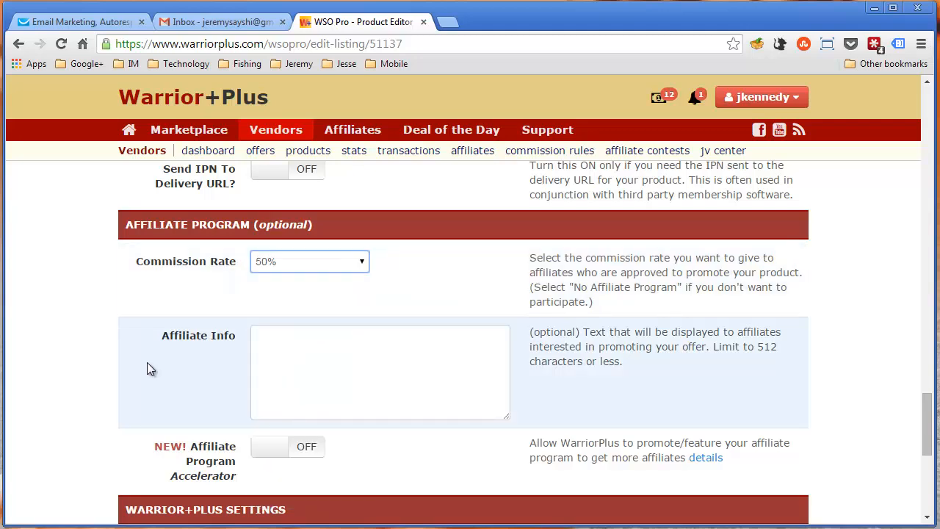
{"action": "left_click", "coordinate": [309, 261]}
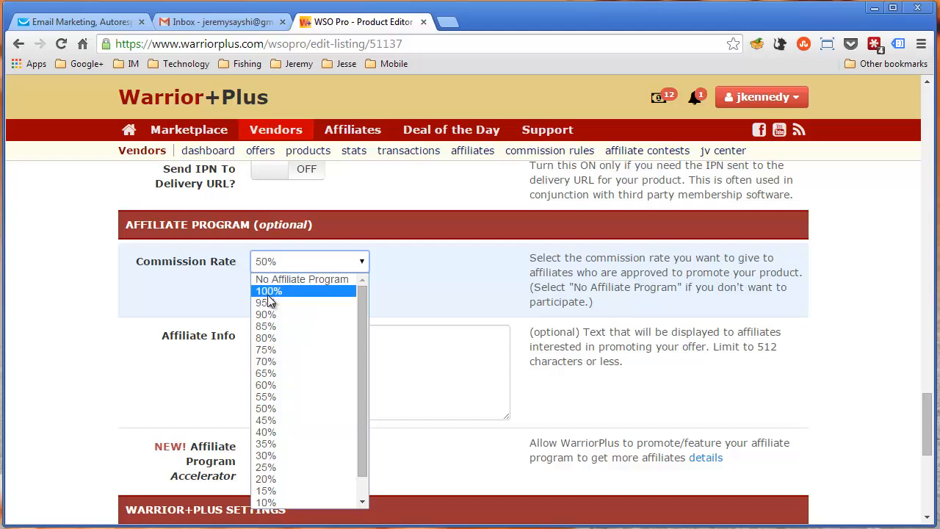
{"action": "left_click", "coordinate": [269, 291]}
{"action": "left_click", "coordinate": [67, 270]}
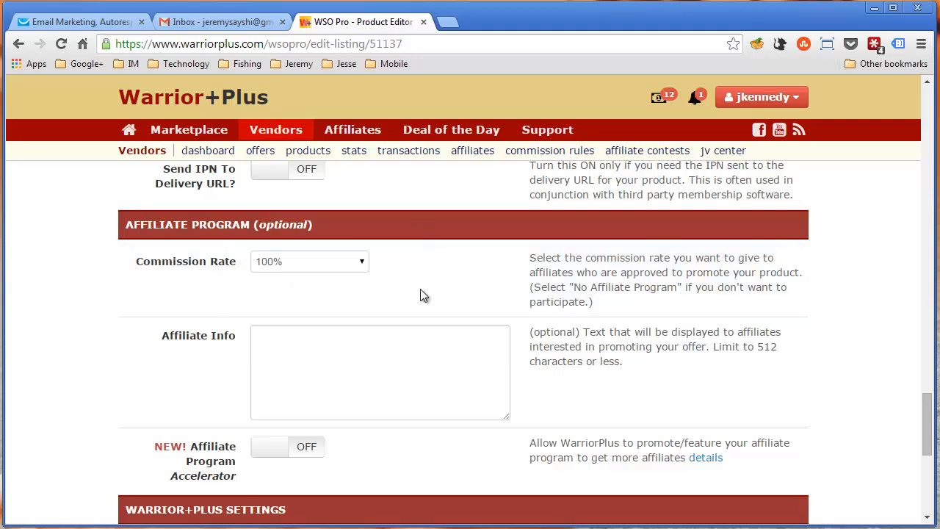
Leave the affiliate info blank and turn on the Affiliate Program Accelerator
{"action": "left_click", "coordinate": [418, 375]}
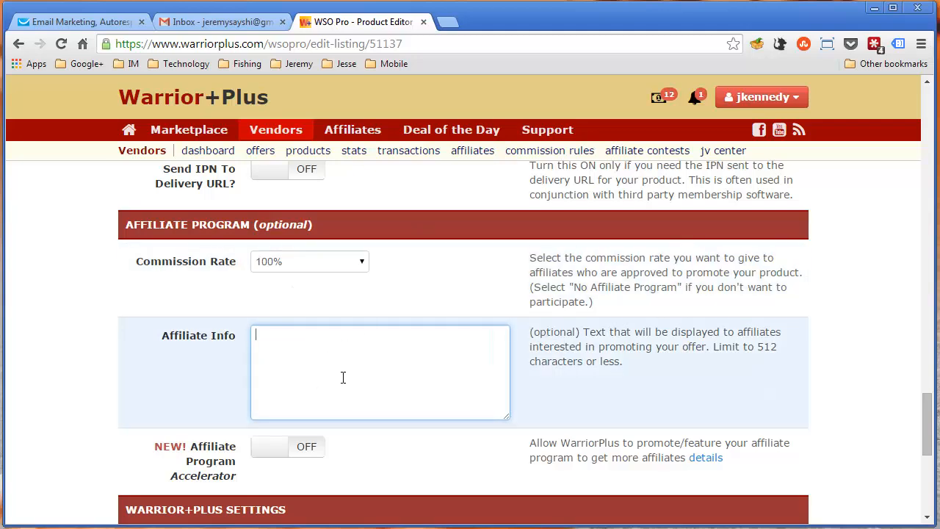
{"action": "scroll", "coordinate": [361, 355], "scroll_direction": "down", "scroll_amount": 1}
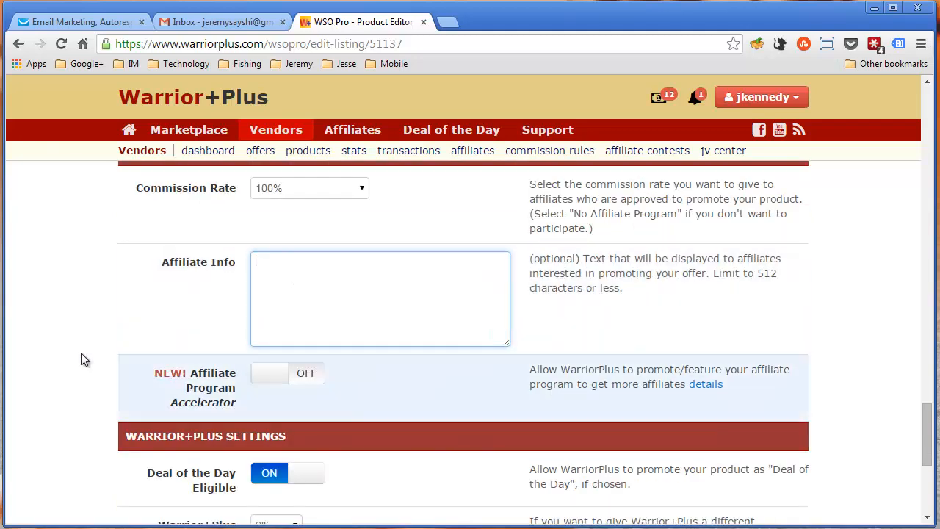
{"action": "left_click", "coordinate": [302, 384]}
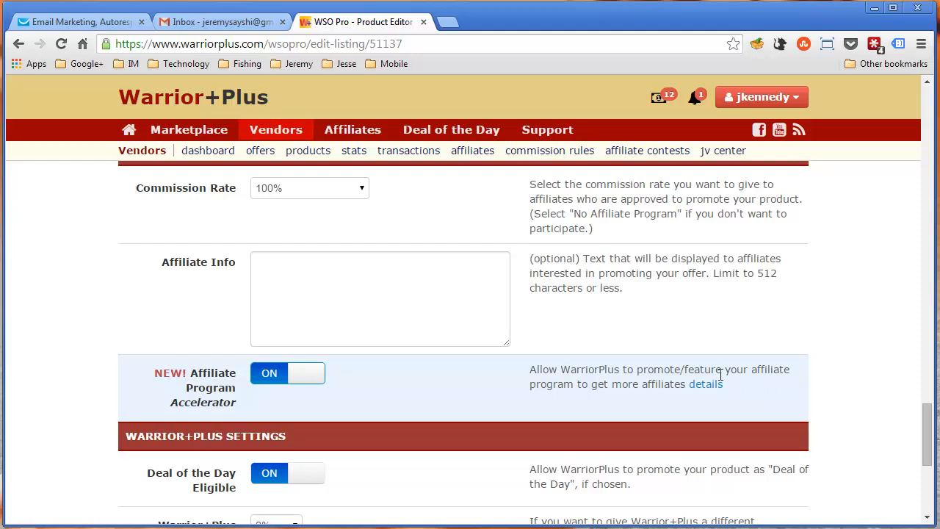
{"action": "mouse_move", "coordinate": [709, 387]}
{"action": "left_click", "coordinate": [282, 378]}
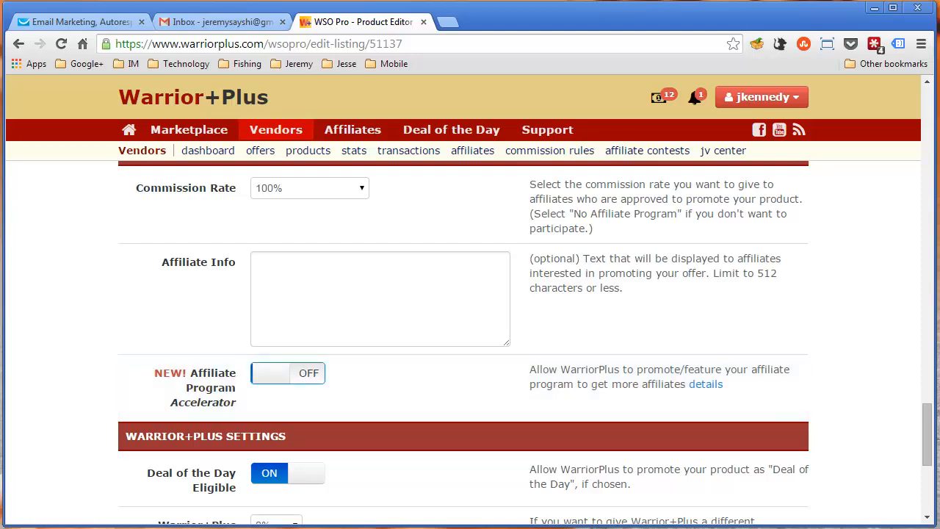
{"action": "left_click", "coordinate": [278, 380]}
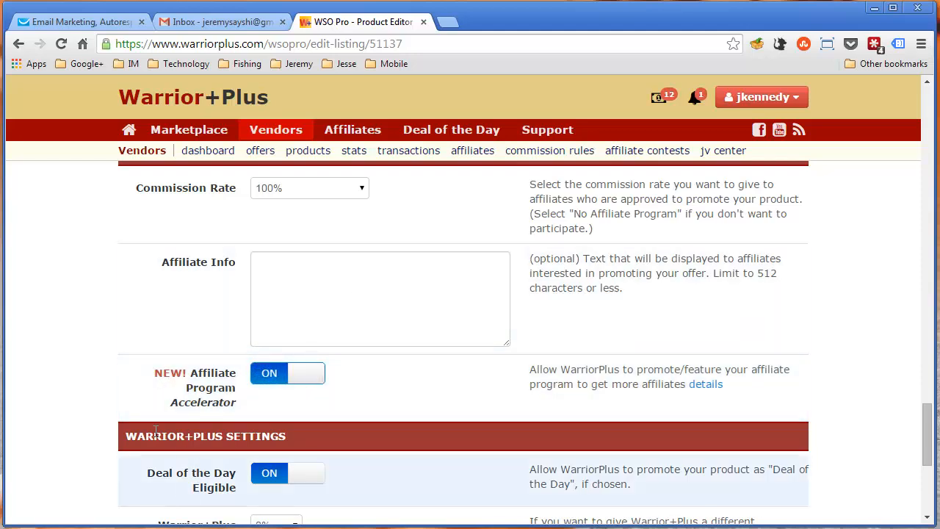
Set the Warrior+Plus Commission to 100% and place the cursor in the Warrior+Plus Access Info field
{"action": "scroll", "coordinate": [65, 337], "scroll_direction": "down", "scroll_amount": 1}
{"action": "scroll", "coordinate": [66, 331], "scroll_direction": "down", "scroll_amount": 2}
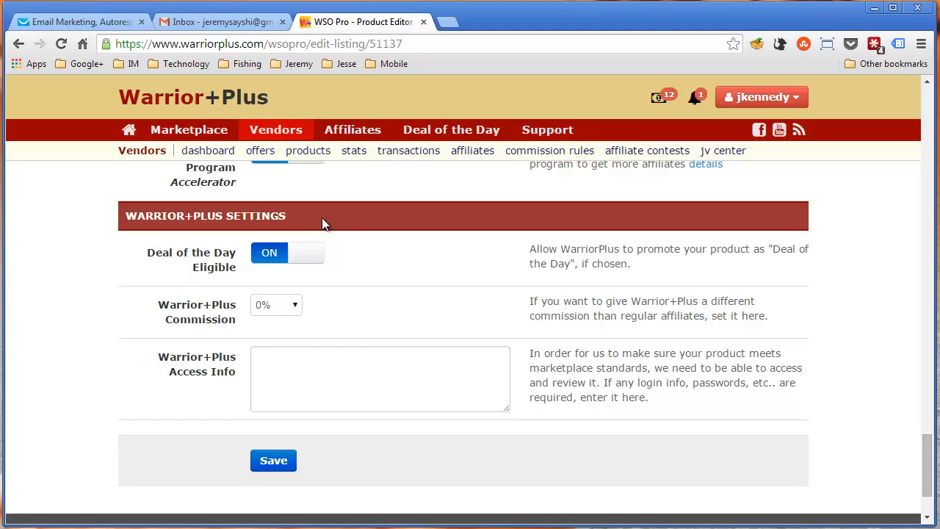
{"action": "left_click", "coordinate": [285, 307]}
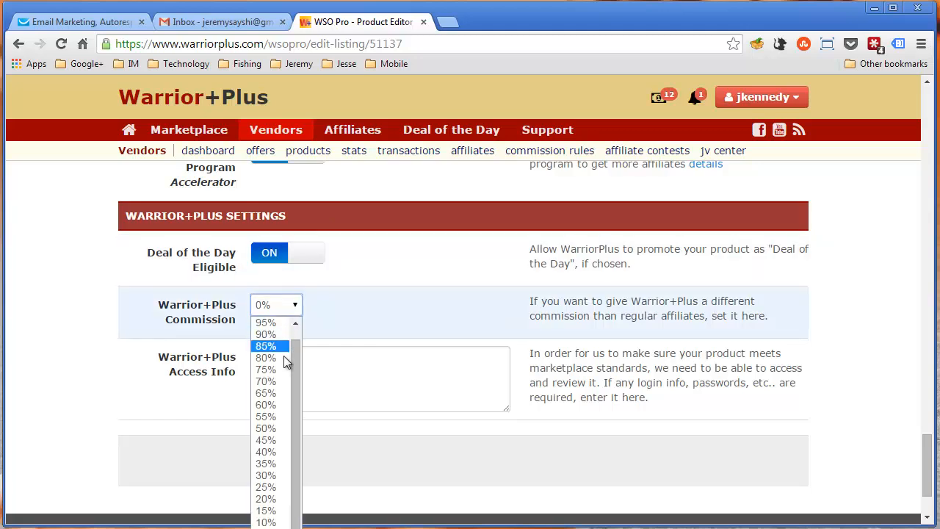
{"action": "scroll", "coordinate": [273, 322], "scroll_direction": "up", "scroll_amount": 1}
{"action": "left_click", "coordinate": [273, 323]}
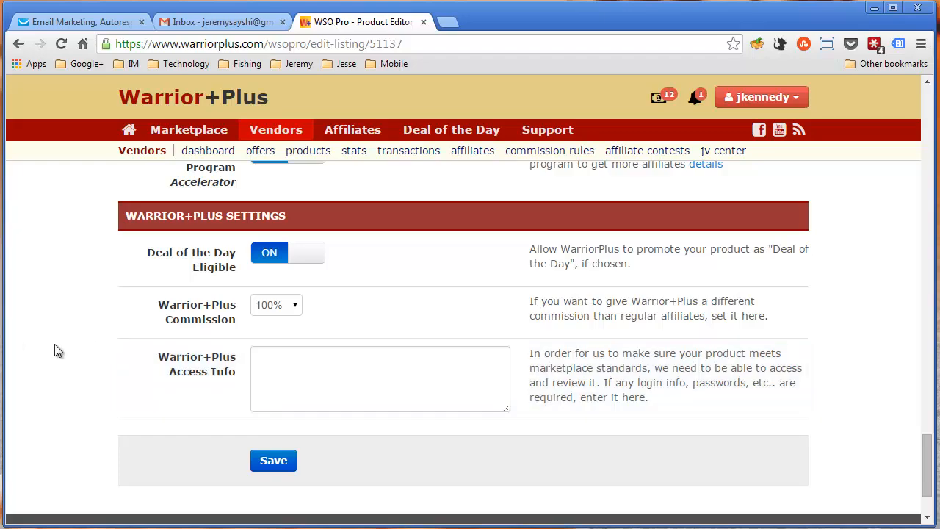
{"action": "left_click", "coordinate": [271, 357]}
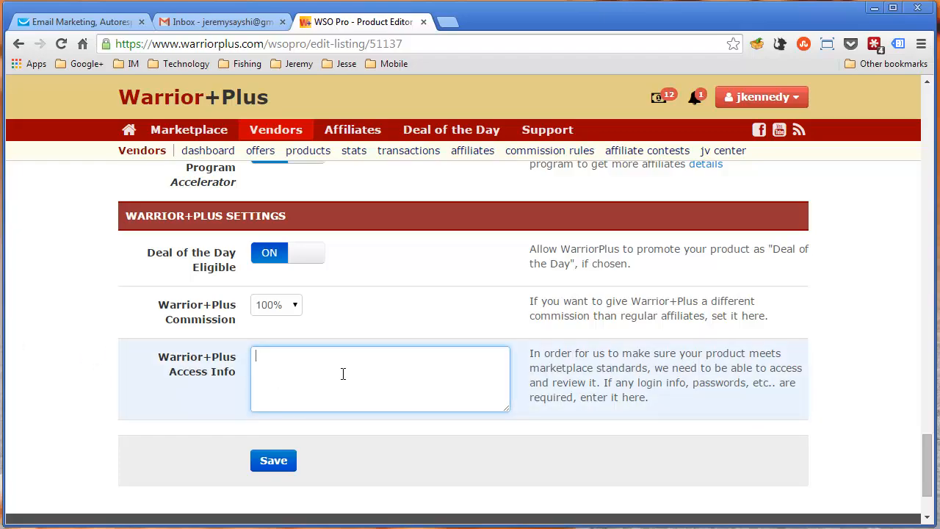
Review the whole product form, from the product name and delivery file through payment, pricing, integration and Warrior+Plus settings
{"action": "scroll", "coordinate": [376, 377], "scroll_direction": "up", "scroll_amount": 20}
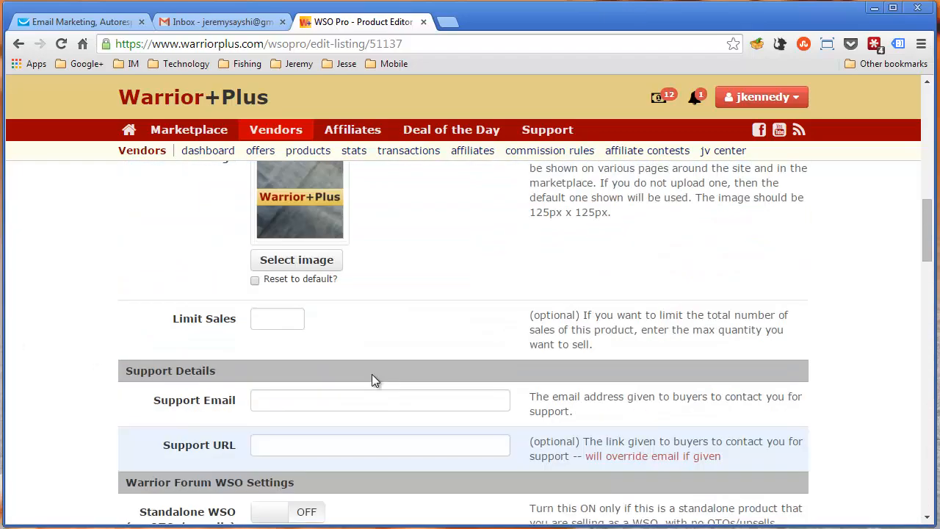
{"action": "scroll", "coordinate": [311, 418], "scroll_direction": "up", "scroll_amount": 3}
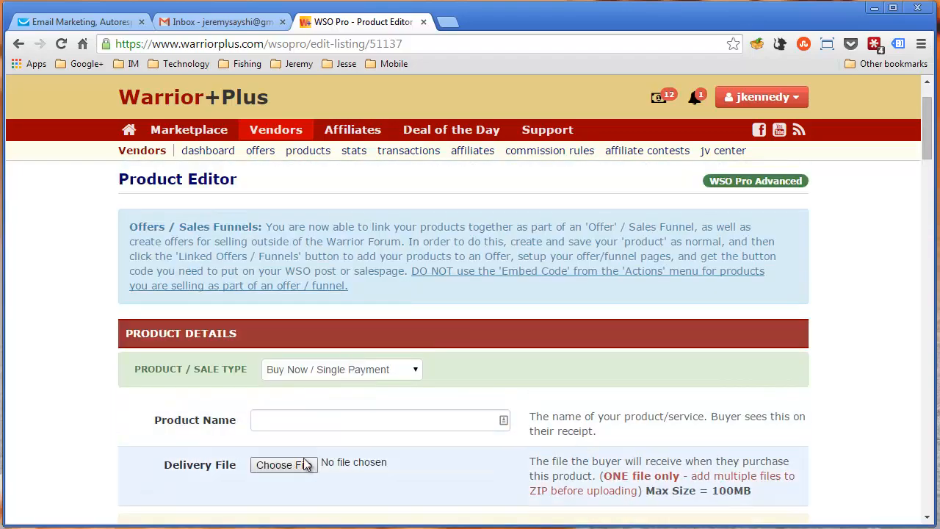
{"action": "scroll", "coordinate": [274, 419], "scroll_direction": "down", "scroll_amount": 15}
{"action": "scroll", "coordinate": [260, 404], "scroll_direction": "down", "scroll_amount": 15}
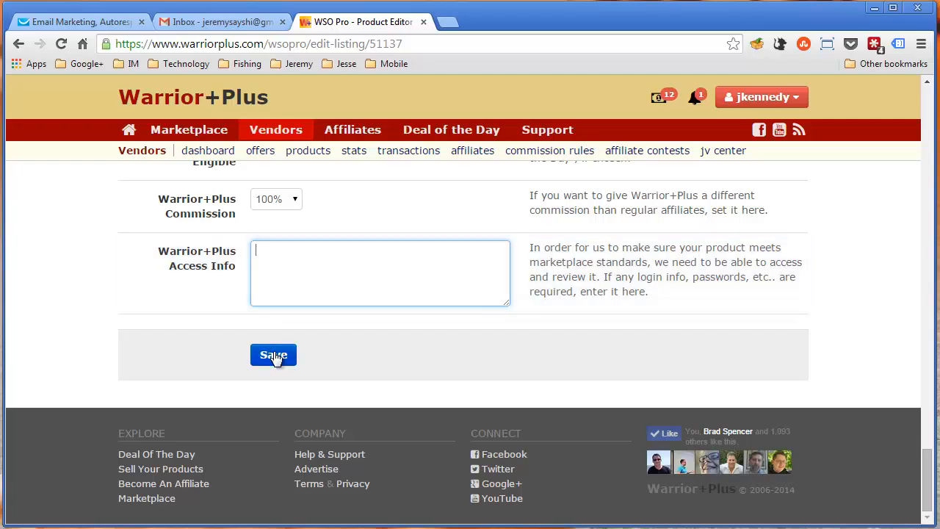
{"action": "left_click", "coordinate": [151, 324]}
{"action": "scroll", "coordinate": [153, 329], "scroll_direction": "up", "scroll_amount": 15}
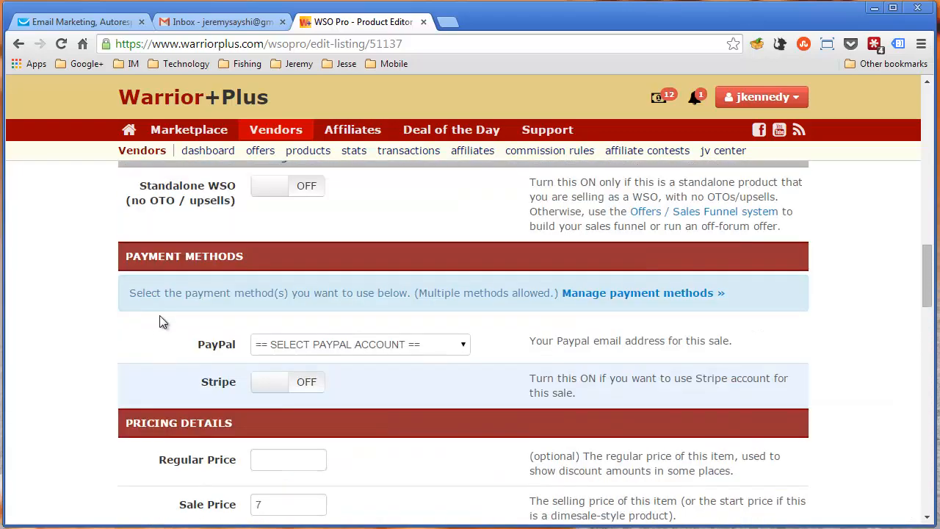
{"action": "scroll", "coordinate": [159, 314], "scroll_direction": "down", "scroll_amount": 10}
{"action": "scroll", "coordinate": [159, 314], "scroll_direction": "down", "scroll_amount": 1}
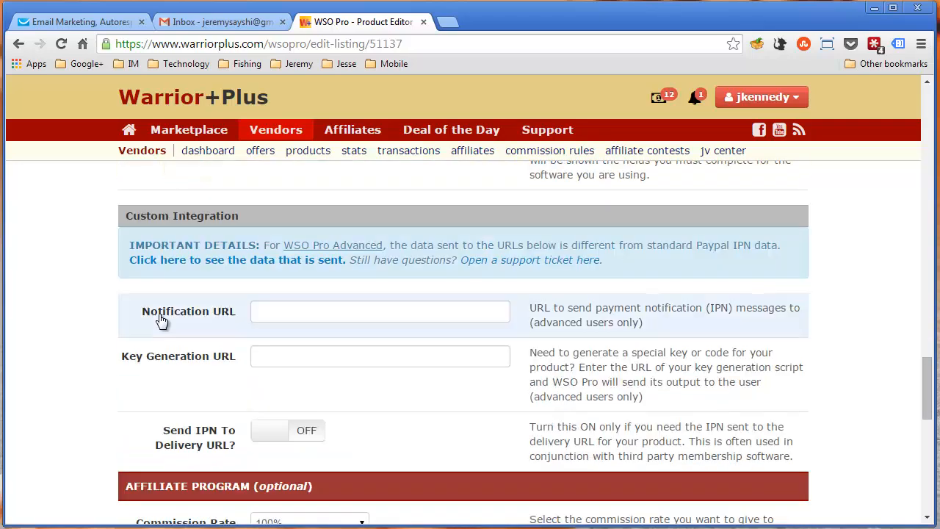
Turn on the Standalone WSO (no OTO / upsells) setting in the product's Warrior Forum WSO Settings
{"action": "scroll", "coordinate": [159, 314], "scroll_direction": "up", "scroll_amount": 3}
{"action": "scroll", "coordinate": [159, 313], "scroll_direction": "up", "scroll_amount": 2}
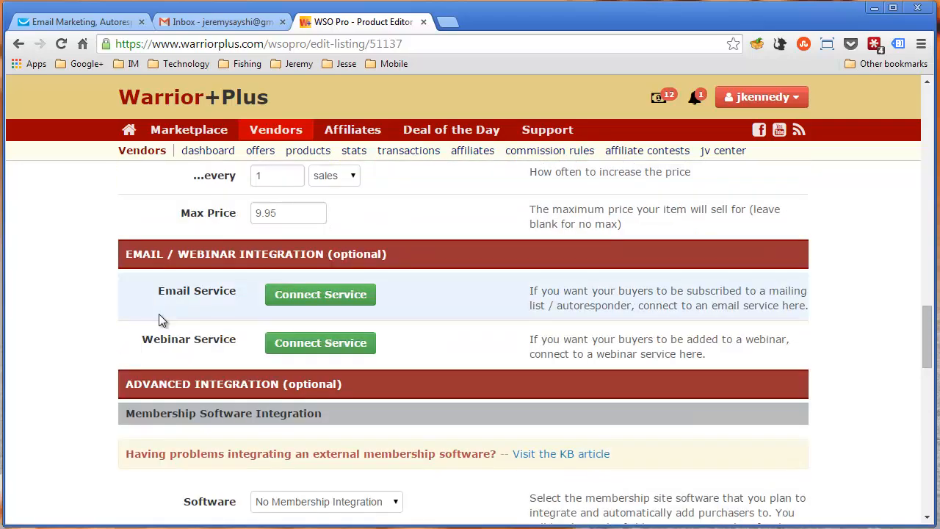
{"action": "scroll", "coordinate": [159, 314], "scroll_direction": "up", "scroll_amount": 11}
{"action": "scroll", "coordinate": [159, 314], "scroll_direction": "down", "scroll_amount": 3}
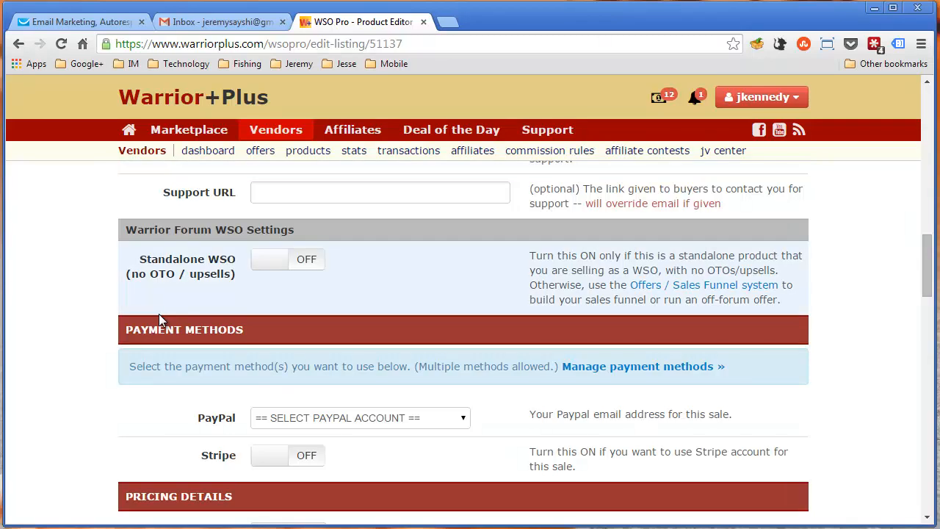
{"action": "scroll", "coordinate": [158, 314], "scroll_direction": "down", "scroll_amount": 2}
{"action": "scroll", "coordinate": [159, 313], "scroll_direction": "up", "scroll_amount": 2}
{"action": "scroll", "coordinate": [158, 313], "scroll_direction": "up", "scroll_amount": 1}
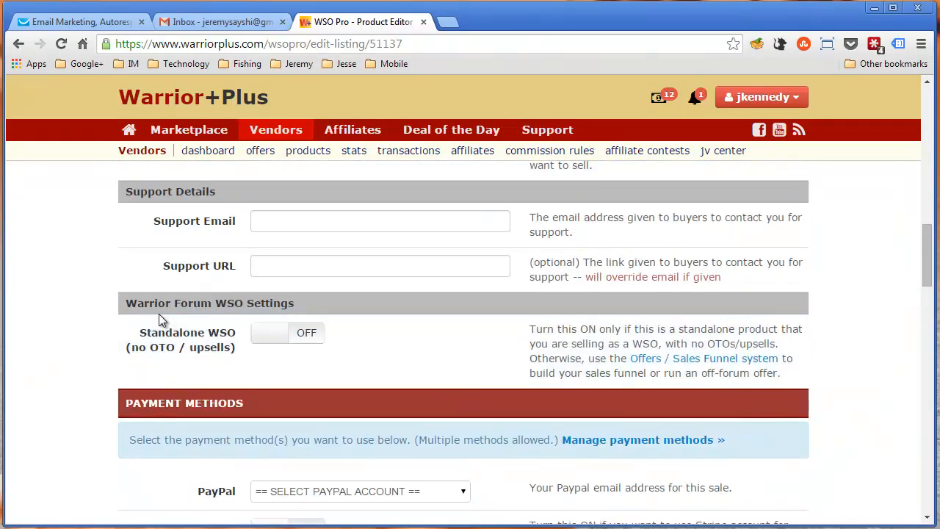
{"action": "left_click", "coordinate": [297, 338]}
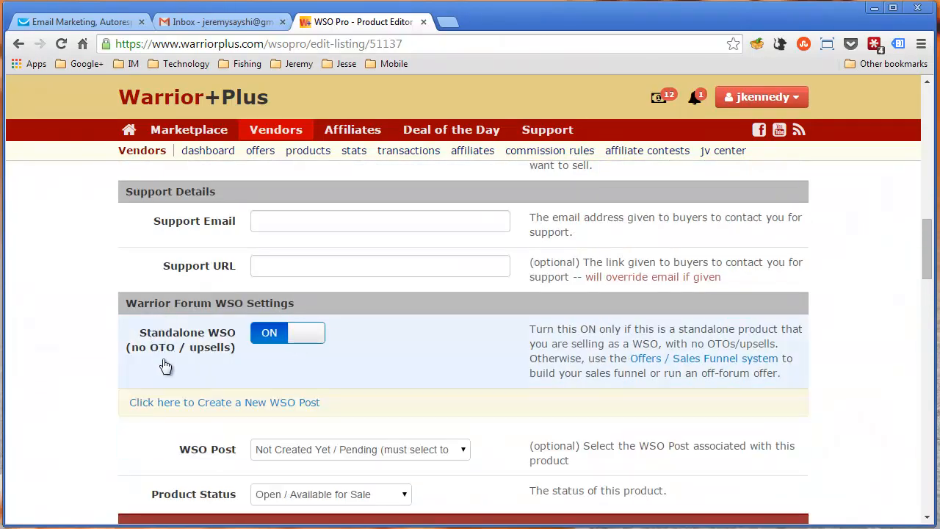
Open the form for creating a new WSO post in a separate browser tab and dismiss the private message prompt
{"action": "middle_click", "coordinate": [177, 407]}
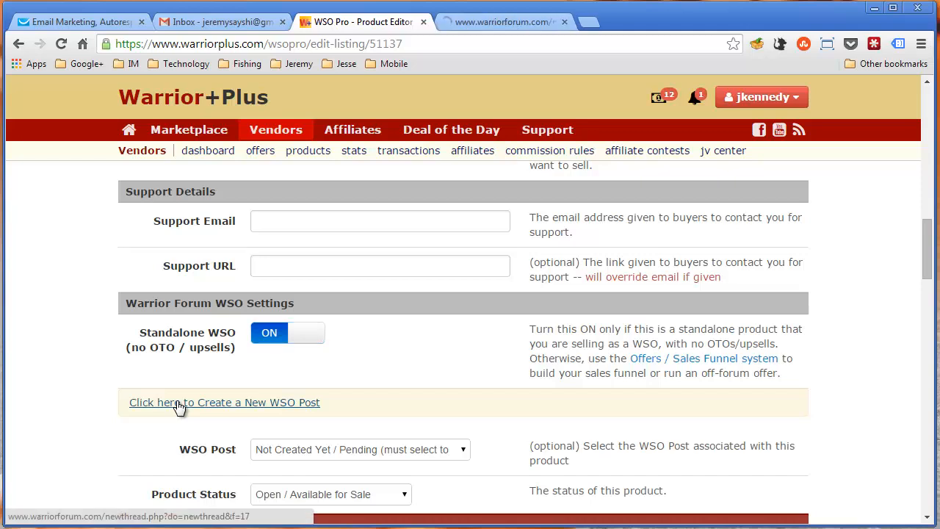
{"action": "left_click", "coordinate": [505, 22]}
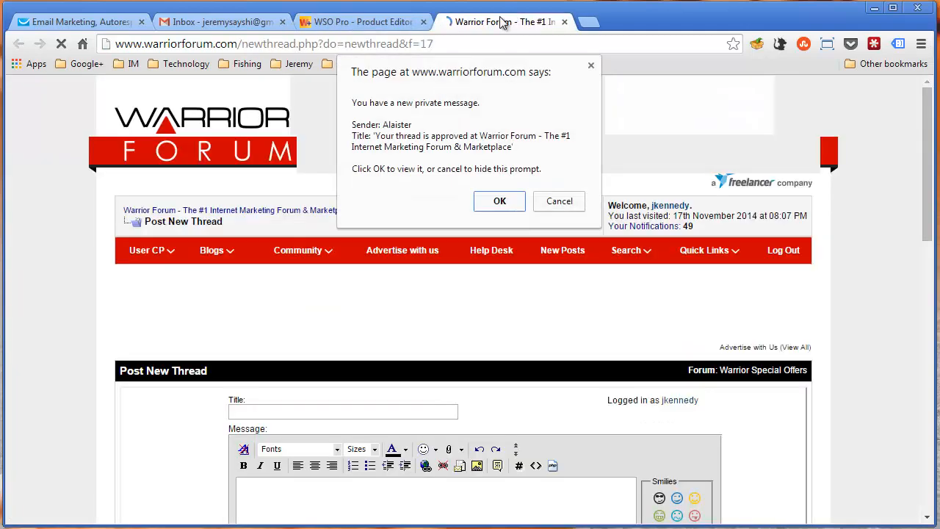
{"action": "left_click", "coordinate": [557, 201]}
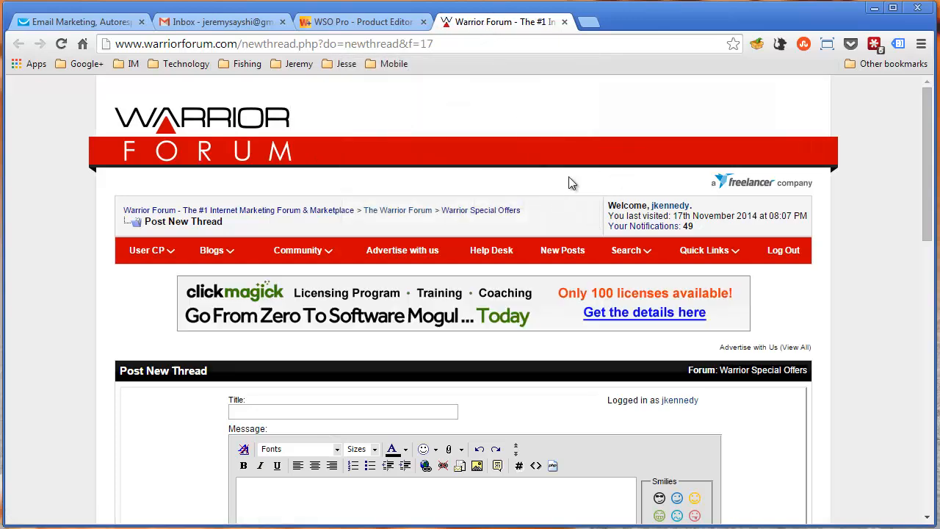
Examine the Post New Thread form for Warrior Special Offers, from the title and message fields through tags and thread submission
{"action": "scroll", "coordinate": [521, 330], "scroll_direction": "down", "scroll_amount": 3}
{"action": "scroll", "coordinate": [531, 284], "scroll_direction": "down", "scroll_amount": 3}
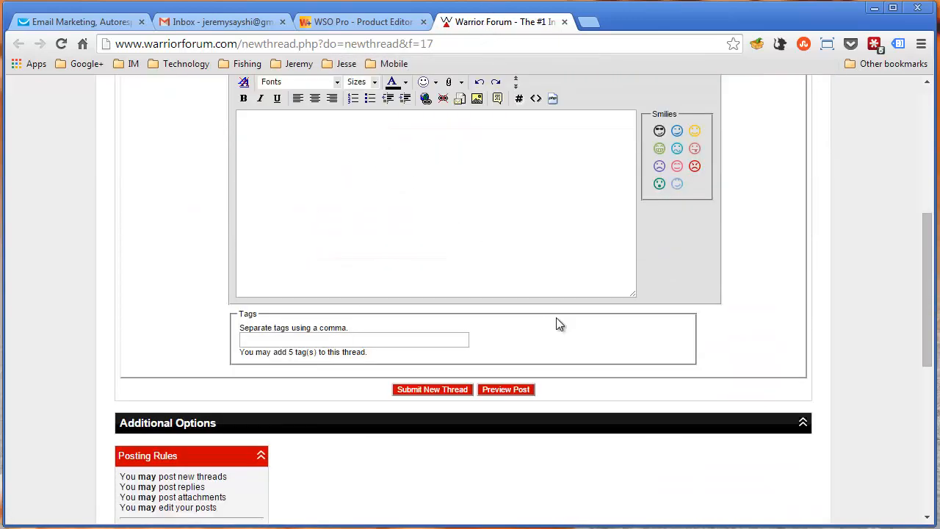
{"action": "scroll", "coordinate": [560, 314], "scroll_direction": "up", "scroll_amount": 5}
{"action": "scroll", "coordinate": [426, 401], "scroll_direction": "down", "scroll_amount": 3}
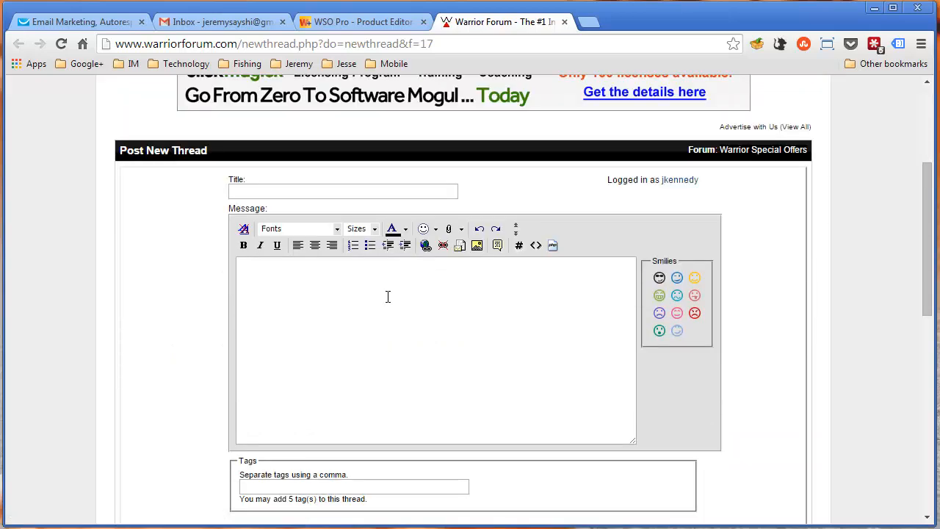
{"action": "left_click", "coordinate": [388, 296]}
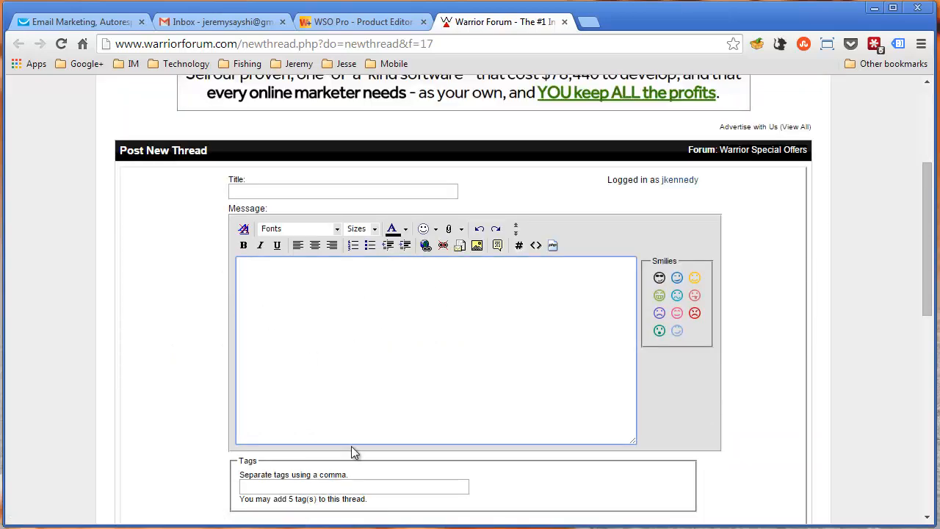
{"action": "scroll", "coordinate": [374, 418], "scroll_direction": "down", "scroll_amount": 3}
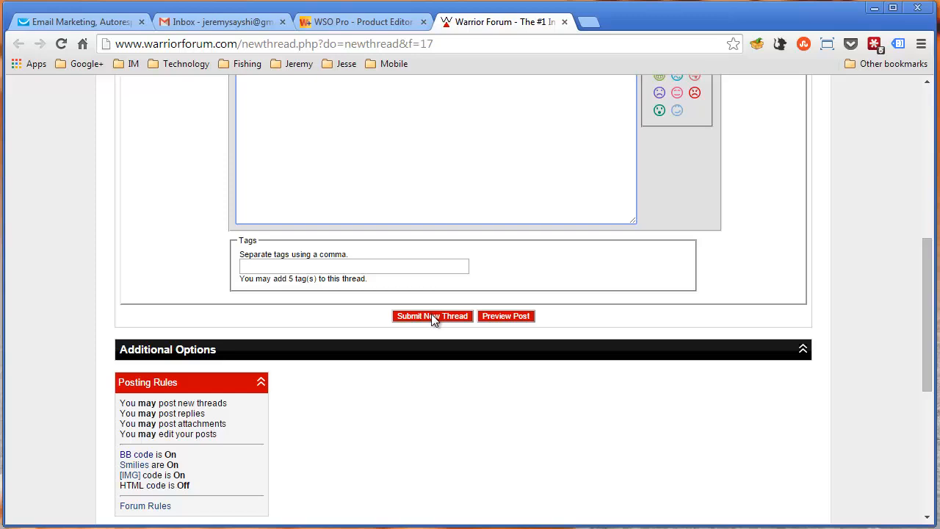
{"action": "scroll", "coordinate": [432, 316], "scroll_direction": "up", "scroll_amount": 3}
{"action": "scroll", "coordinate": [432, 313], "scroll_direction": "up", "scroll_amount": 3}
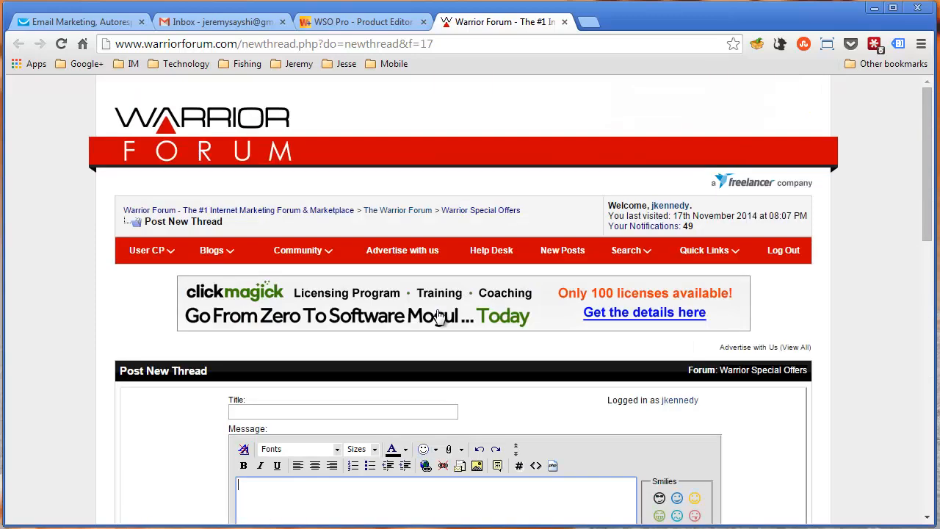
{"action": "scroll", "coordinate": [373, 291], "scroll_direction": "down", "scroll_amount": 3}
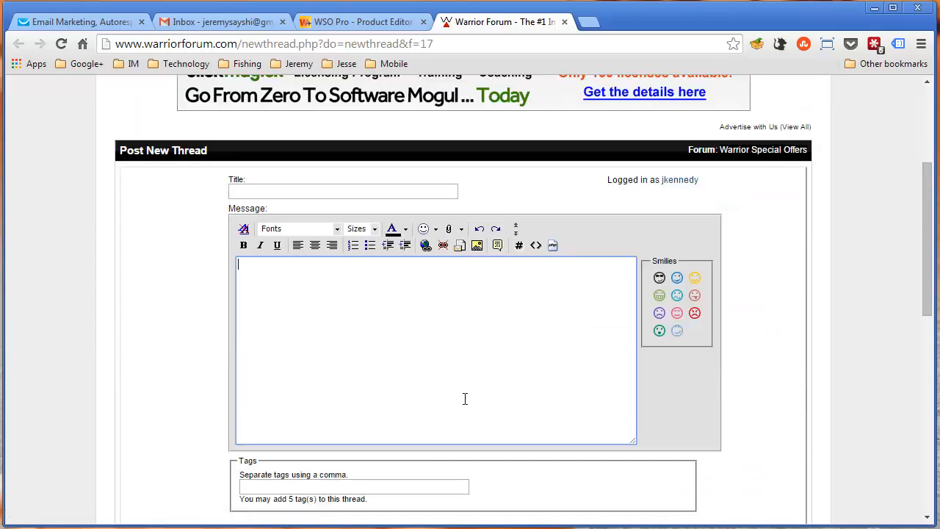
{"action": "scroll", "coordinate": [505, 394], "scroll_direction": "down", "scroll_amount": 3}
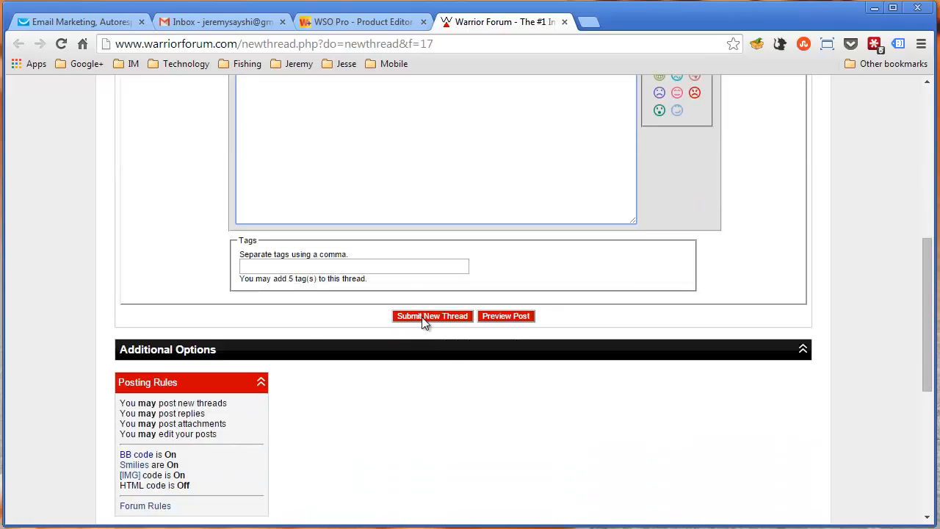
{"action": "left_click", "coordinate": [424, 320]}
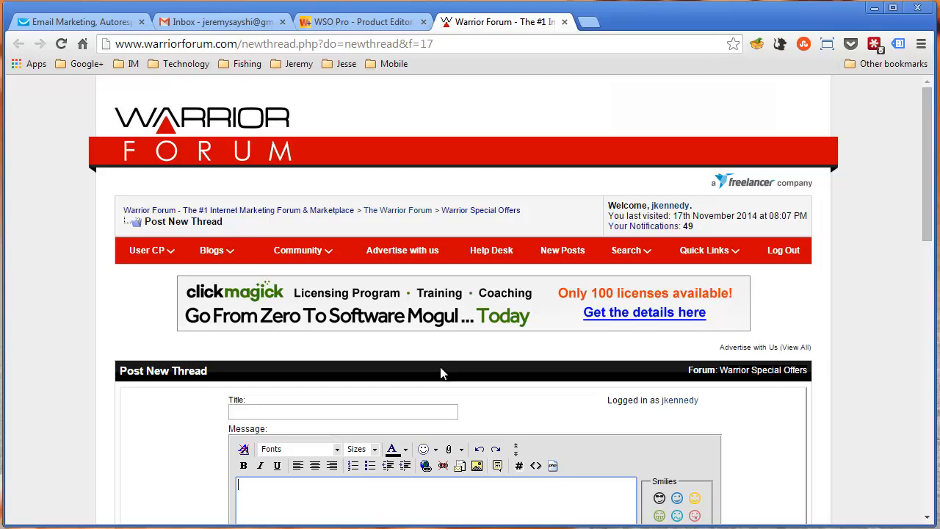
{"action": "scroll", "coordinate": [440, 370], "scroll_direction": "down", "scroll_amount": 4}
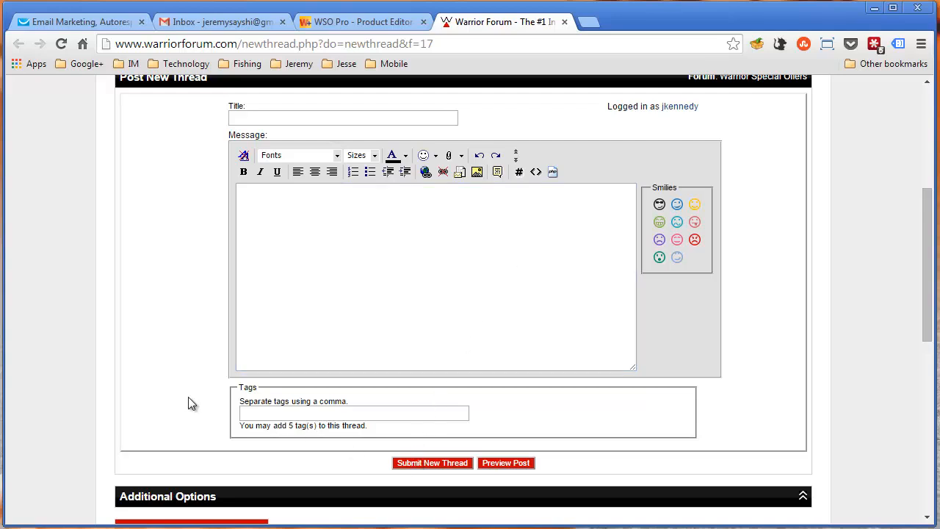
{"action": "scroll", "coordinate": [188, 397], "scroll_direction": "up", "scroll_amount": 4}
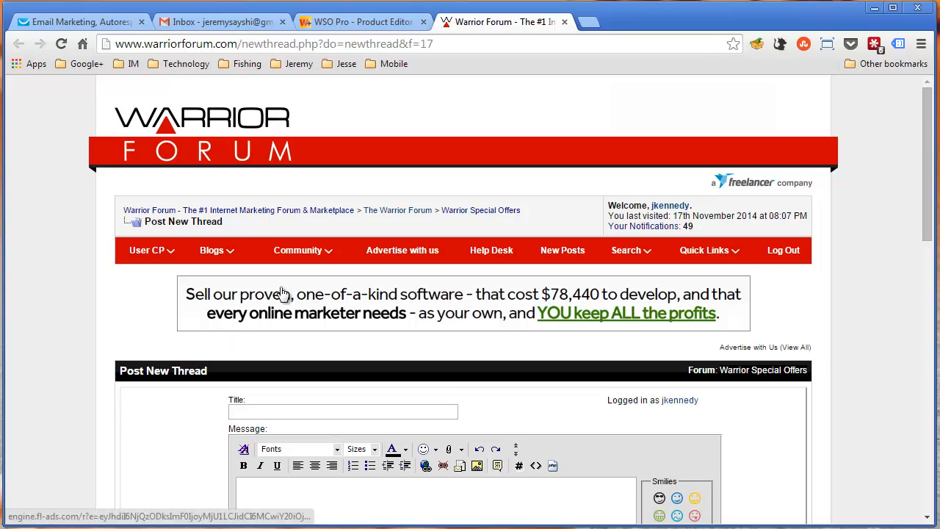
Open the Warrior Special Offers forum and look through its list of threads
{"action": "left_click", "coordinate": [478, 213]}
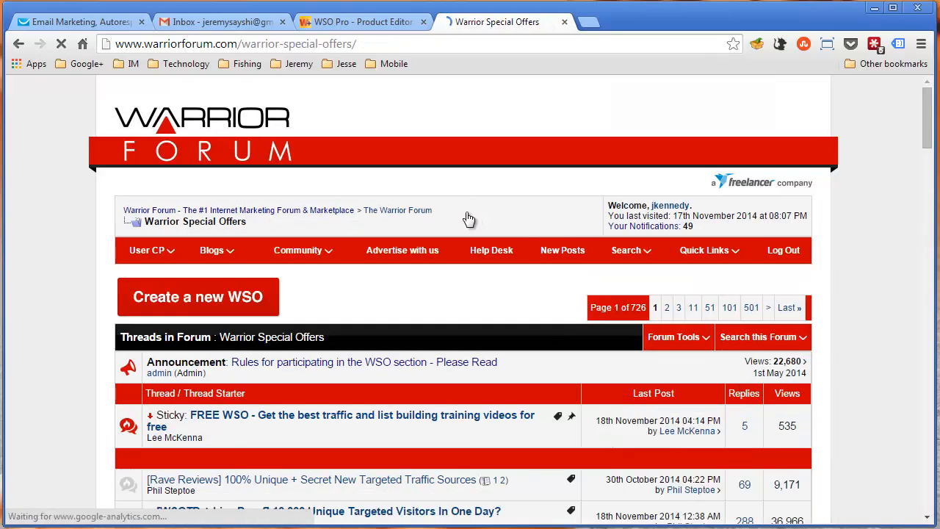
{"action": "scroll", "coordinate": [509, 260], "scroll_direction": "down", "scroll_amount": 3}
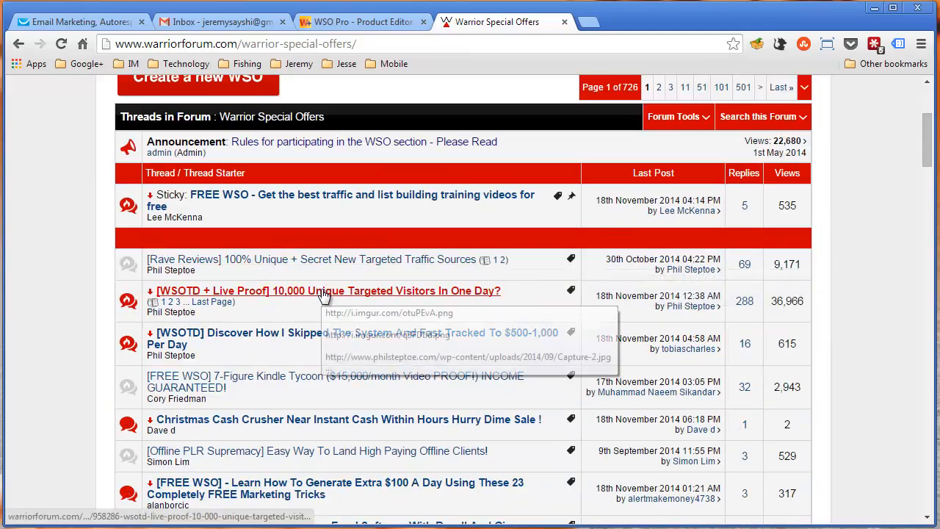
{"action": "scroll", "coordinate": [331, 294], "scroll_direction": "down", "scroll_amount": 1}
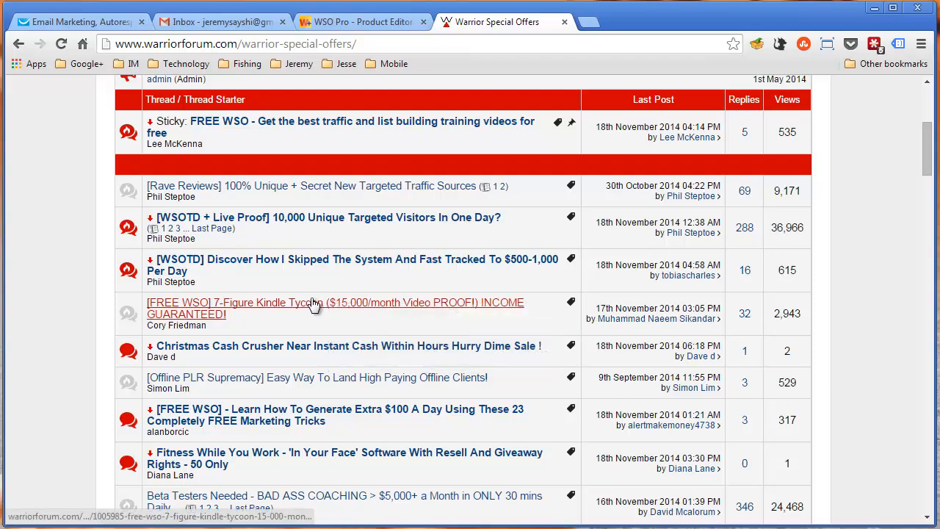
Review the "[WSOTD + Live Proof] 10,000 Unique Targeted Visitors In One Day?" sales thread down to its Buy Now button and return to the thread list
{"action": "left_click", "coordinate": [307, 218]}
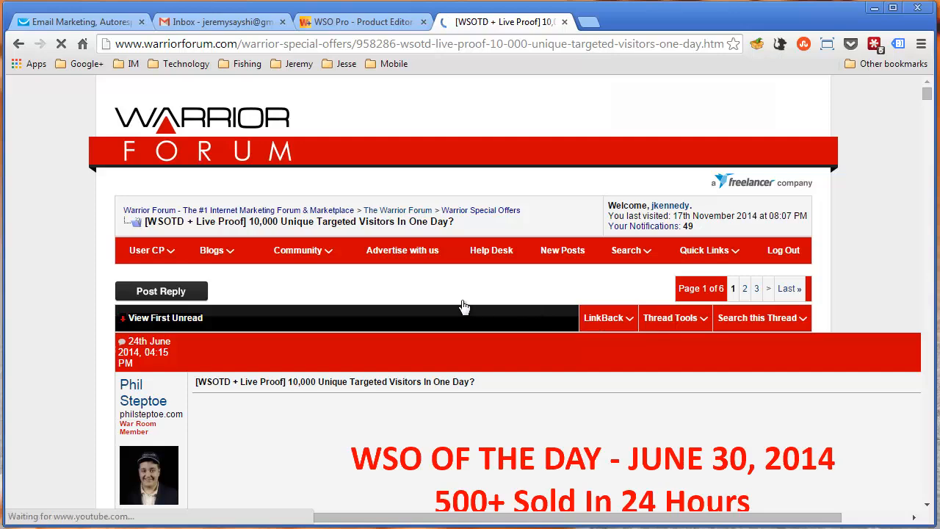
{"action": "scroll", "coordinate": [329, 395], "scroll_direction": "down", "scroll_amount": 4}
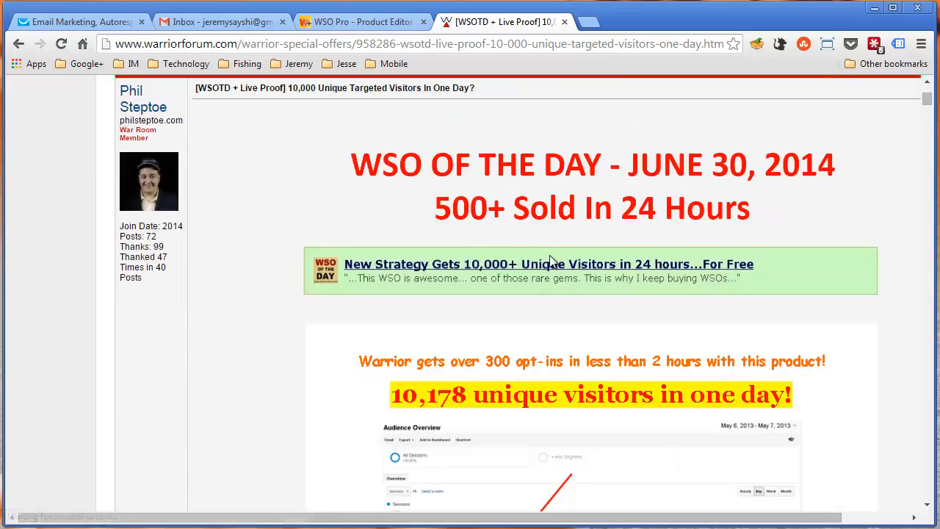
{"action": "scroll", "coordinate": [508, 253], "scroll_direction": "down", "scroll_amount": 20}
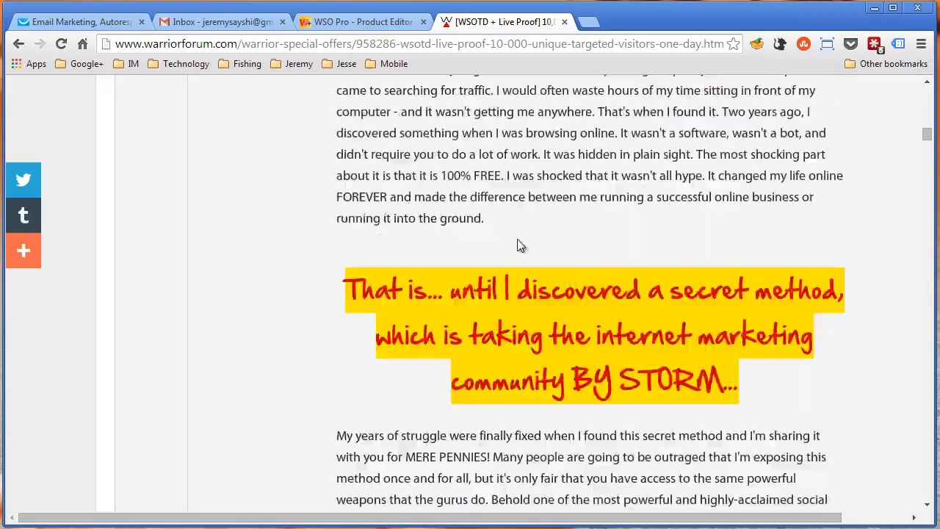
{"action": "scroll", "coordinate": [514, 239], "scroll_direction": "down", "scroll_amount": 20}
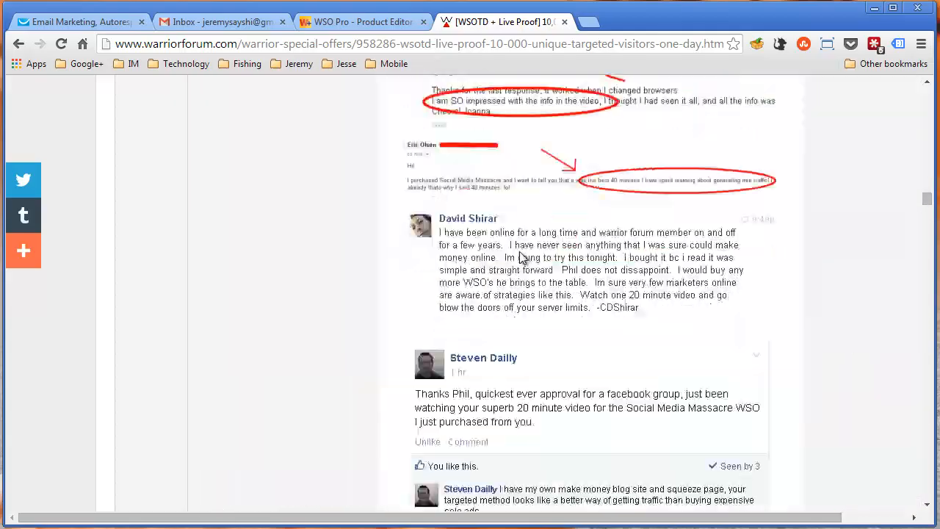
{"action": "scroll", "coordinate": [517, 264], "scroll_direction": "down", "scroll_amount": 20}
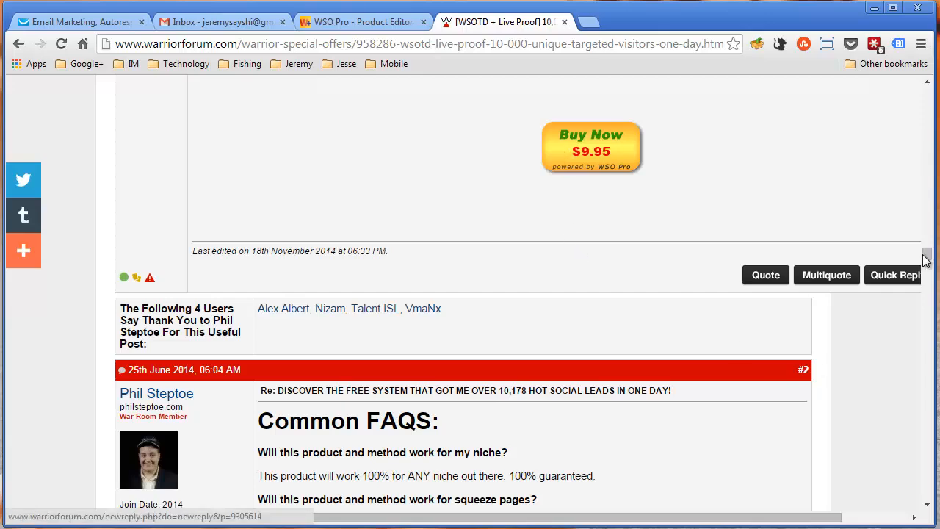
{"action": "left_click_drag", "start_coordinate": [927, 252], "coordinate": [927, 90]}
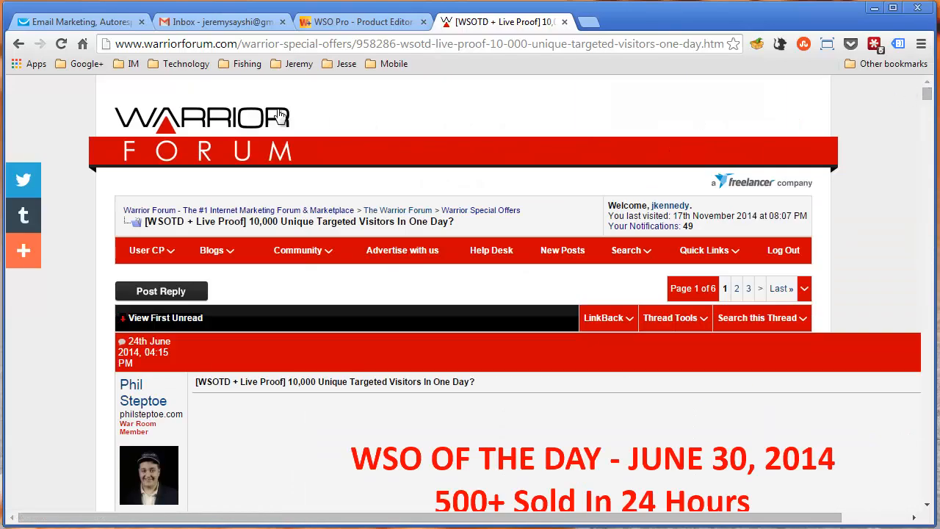
{"action": "left_click", "coordinate": [19, 43]}
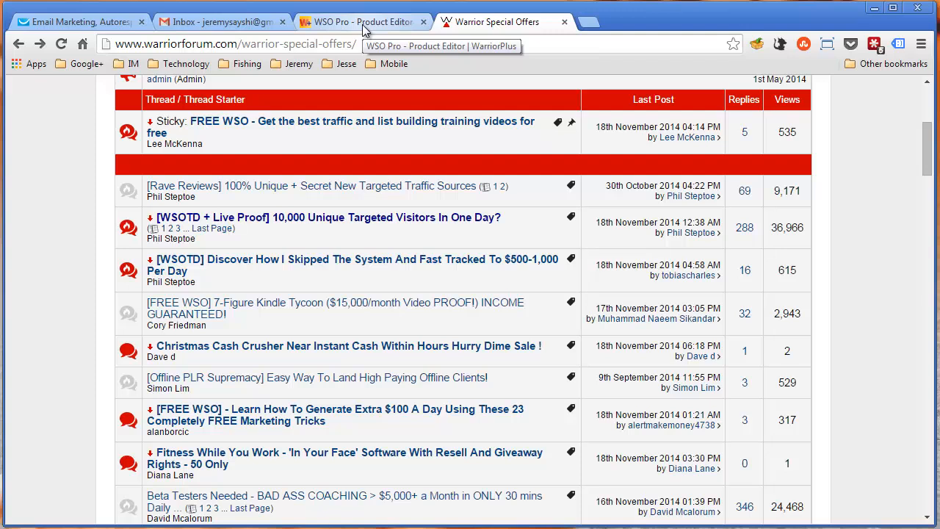
Switch back to the Warrior+Plus product editor and open the My Products list
{"action": "left_click", "coordinate": [362, 24]}
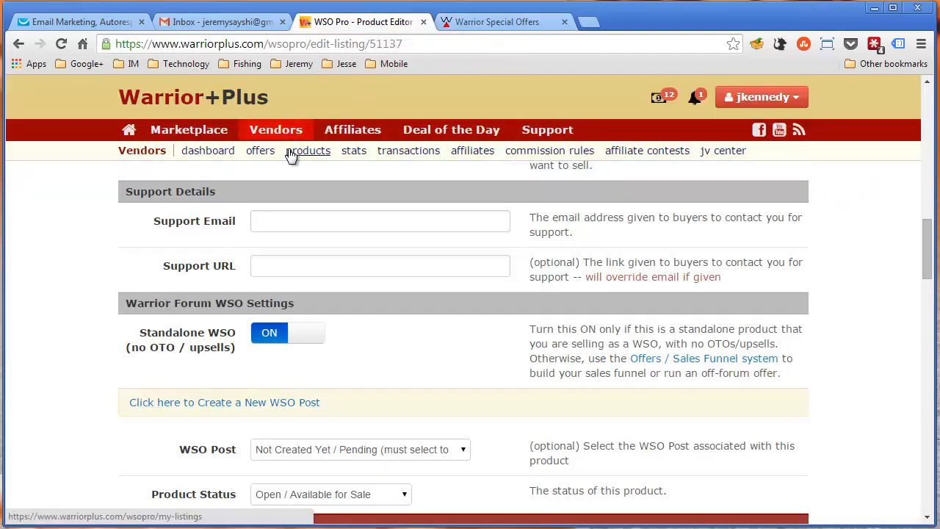
{"action": "left_click", "coordinate": [260, 150]}
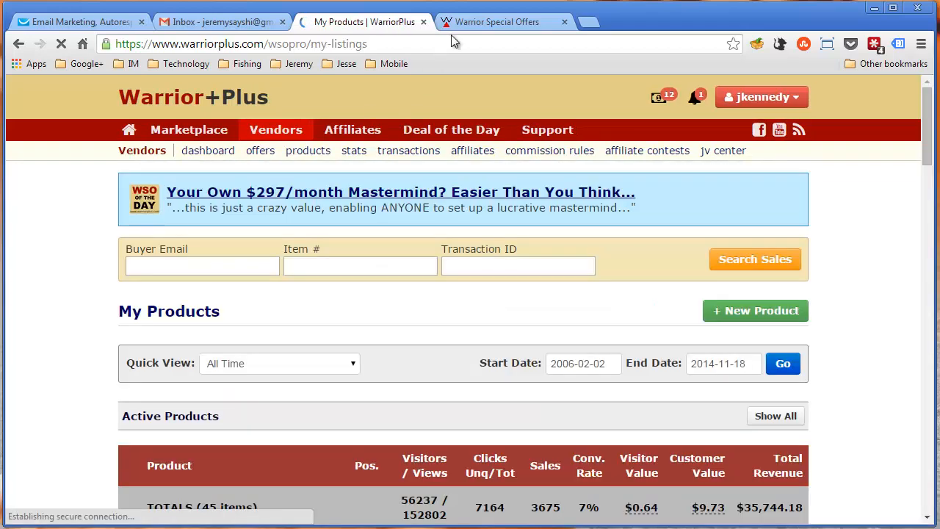
Return to Warrior Forum and view the "FREE WSO: How To Make Money Online Teaching What You ALREADY Know" thread at its free download button
{"action": "left_click", "coordinate": [472, 26]}
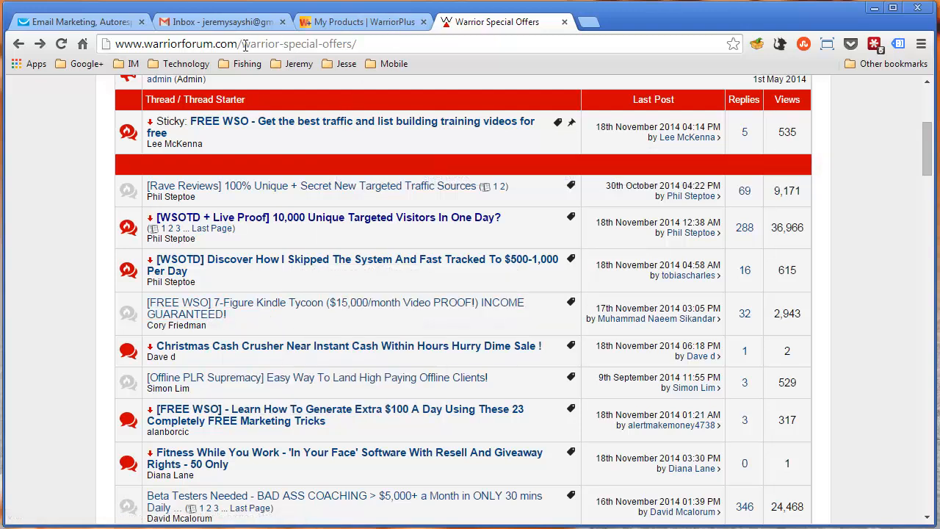
{"action": "left_click_drag", "start_coordinate": [243, 44], "coordinate": [401, 54]}
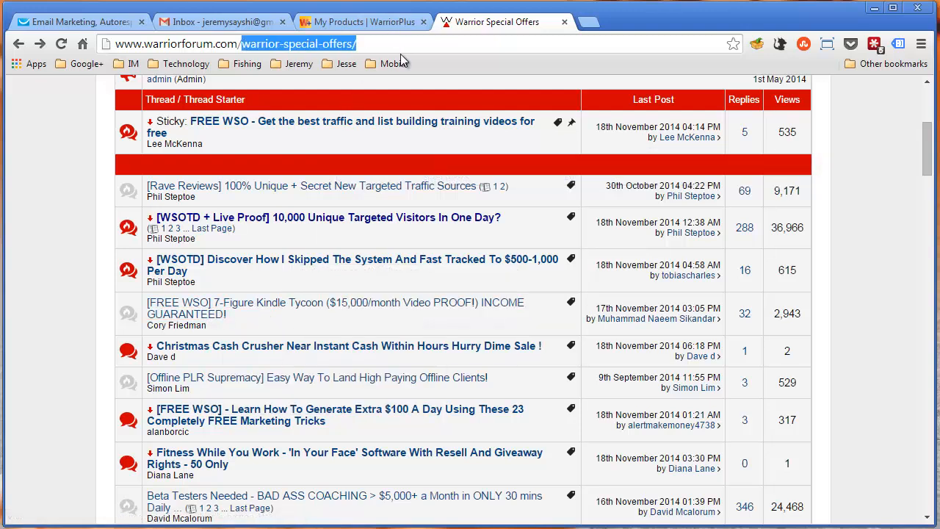
{"action": "type", "text": "free"}
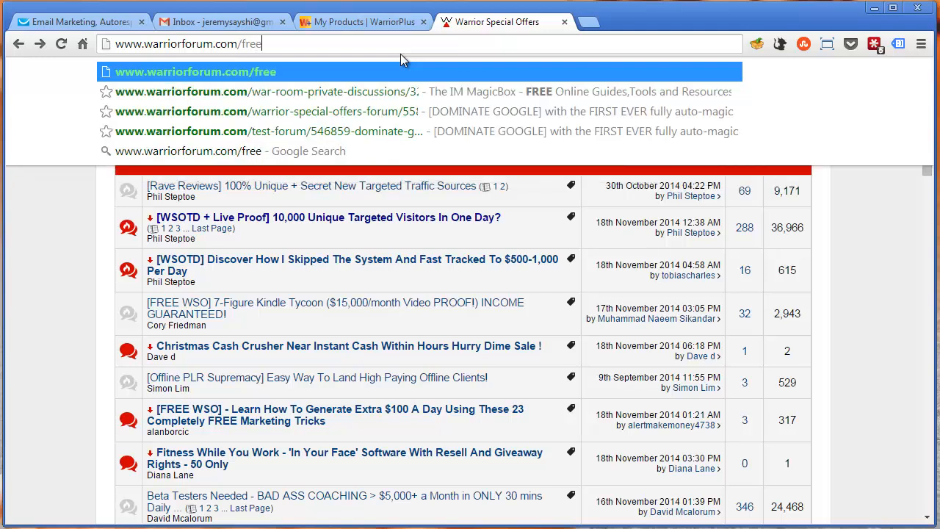
{"action": "key", "text": "BackSpace"}
{"action": "key", "text": "BackSpace"}
{"action": "key", "text": "BackSpace"}
{"action": "key", "text": "BackSpace"}
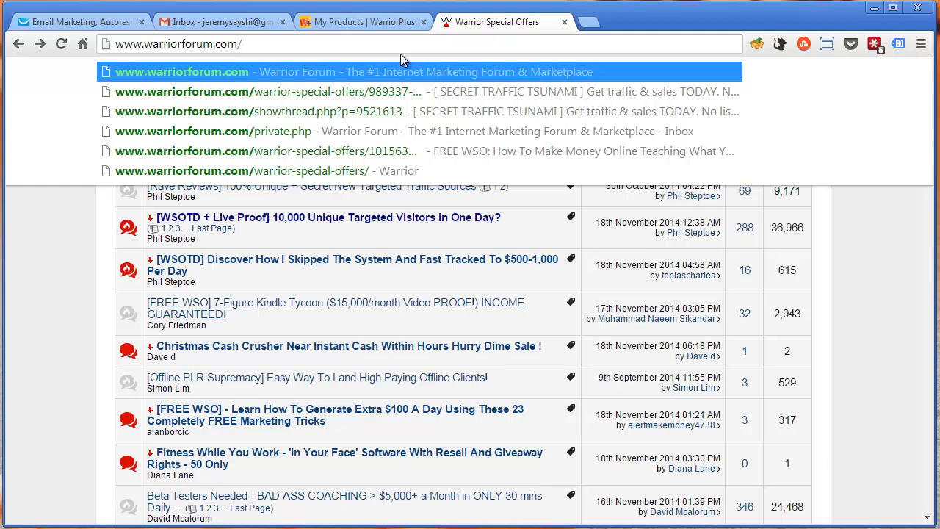
{"action": "left_click", "coordinate": [551, 150]}
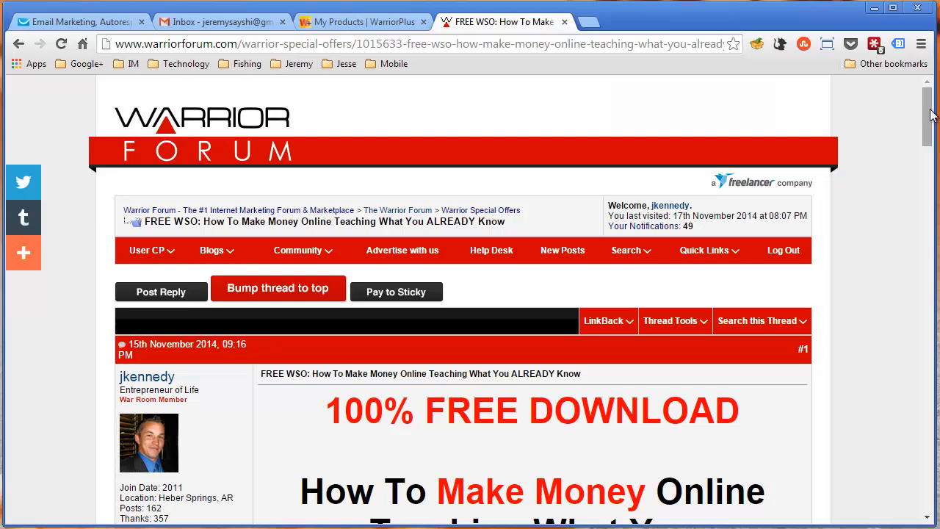
{"action": "left_click_drag", "start_coordinate": [930, 114], "coordinate": [931, 145]}
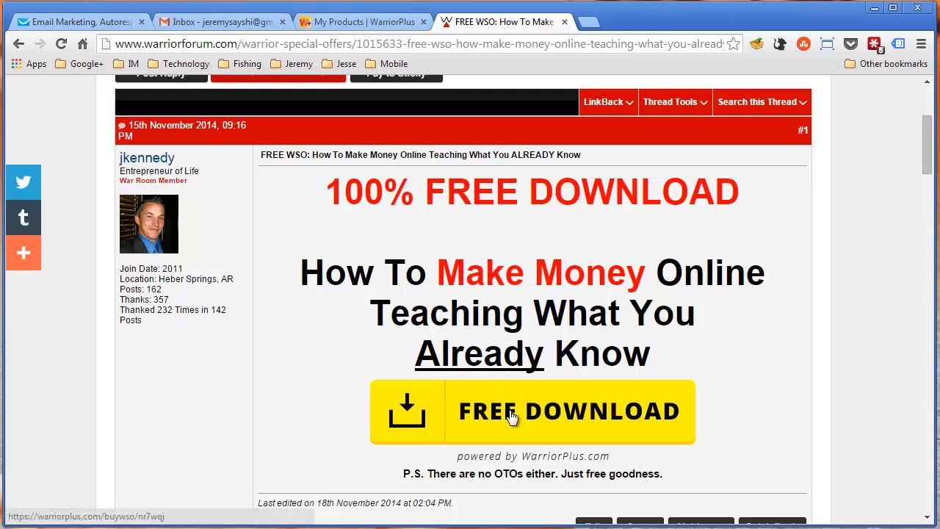
Open the free download's checkout page from the thread, examine its order details and e-mail field, and close it
{"action": "left_click_drag", "start_coordinate": [924, 149], "coordinate": [923, 154]}
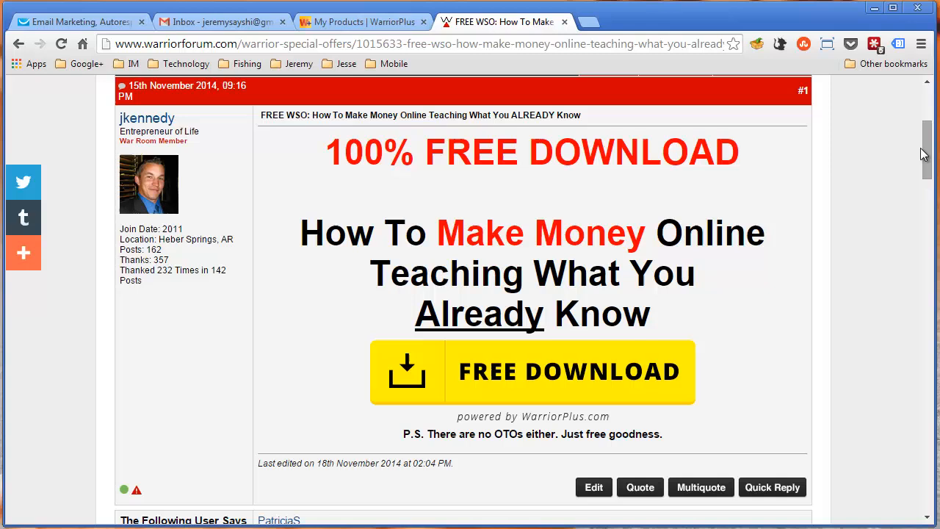
{"action": "left_click", "coordinate": [486, 368]}
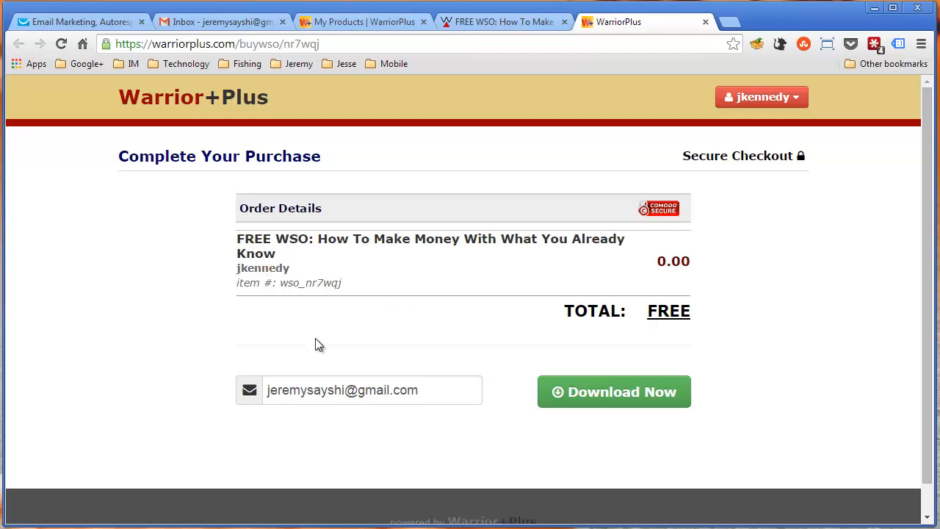
{"action": "left_click", "coordinate": [403, 392]}
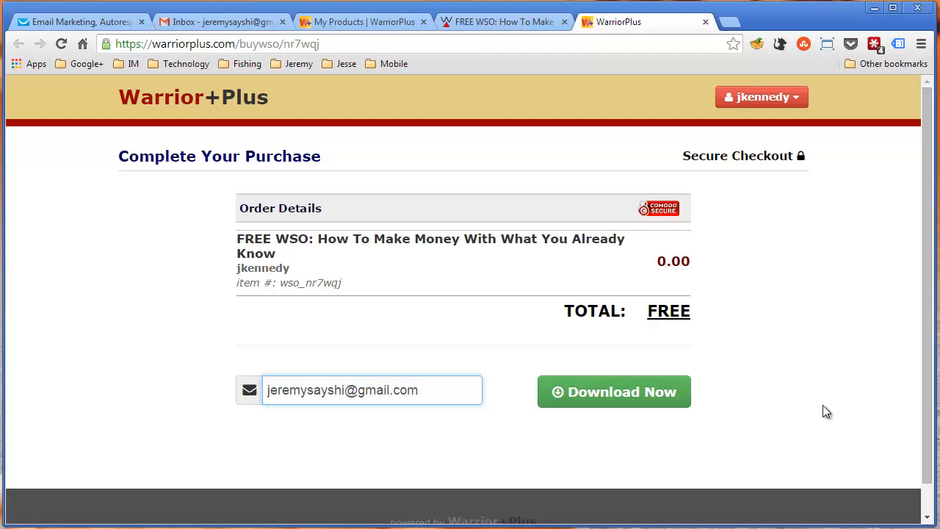
{"action": "left_click", "coordinate": [536, 25]}
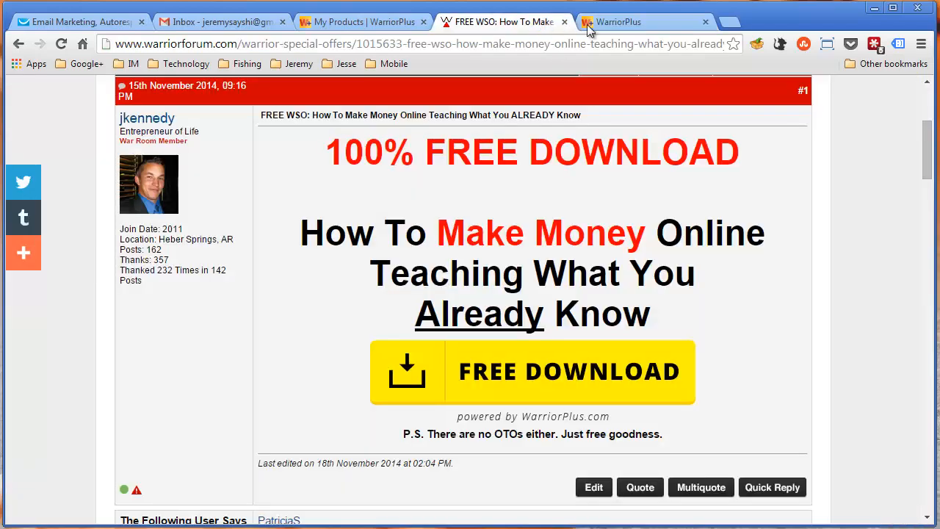
{"action": "middle_click", "coordinate": [627, 24]}
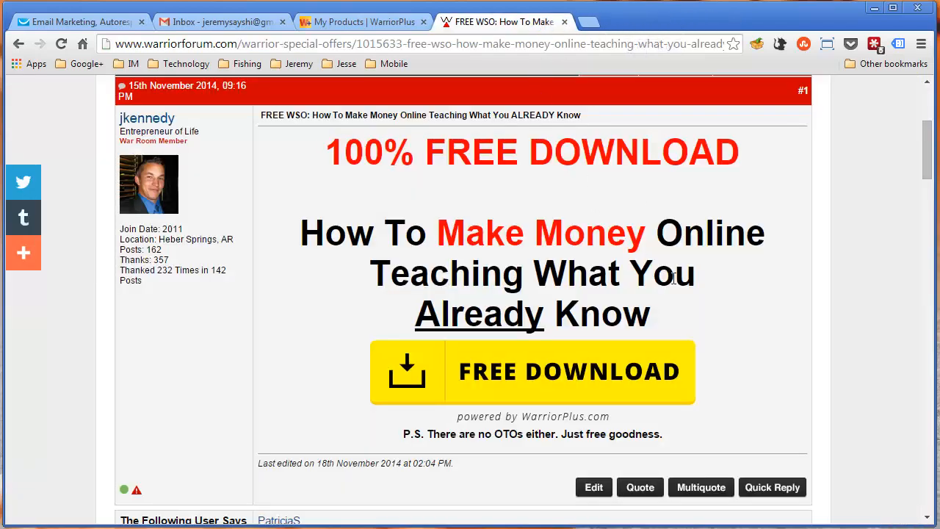
Switch to the Warrior+Plus My Products list and check the sales figure for "FREE WSO: How To Make Money With What You Already Know"
{"action": "left_click", "coordinate": [339, 22]}
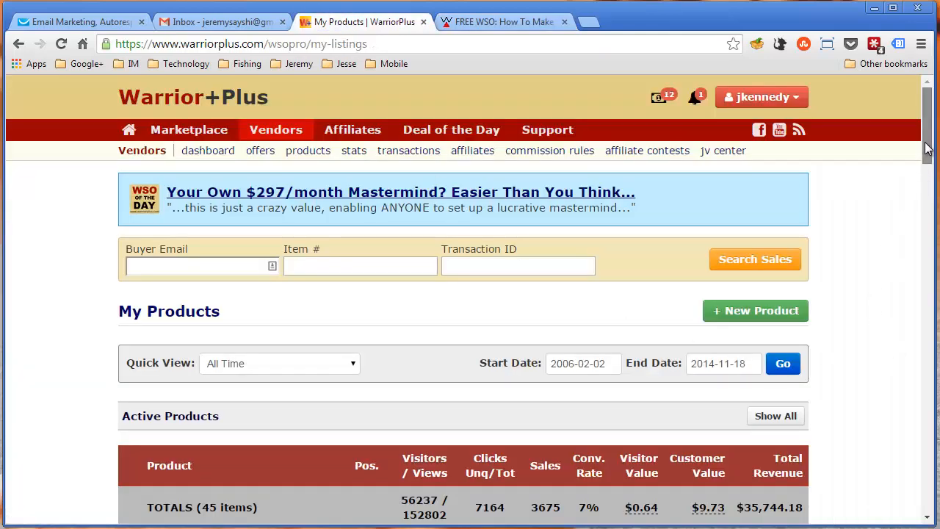
{"action": "scroll", "coordinate": [929, 167], "scroll_direction": "down", "scroll_amount": 2}
{"action": "left_click_drag", "start_coordinate": [929, 168], "coordinate": [930, 180]}
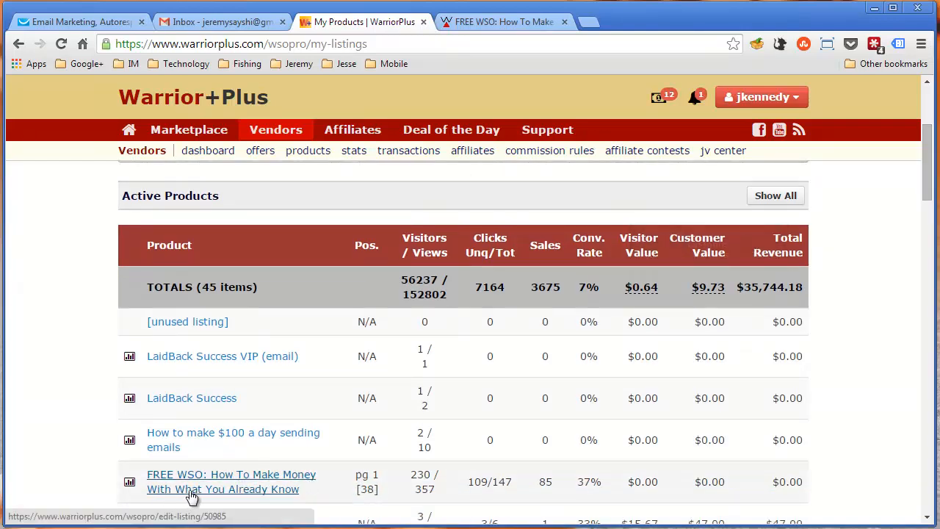
{"action": "double_click", "coordinate": [546, 481]}
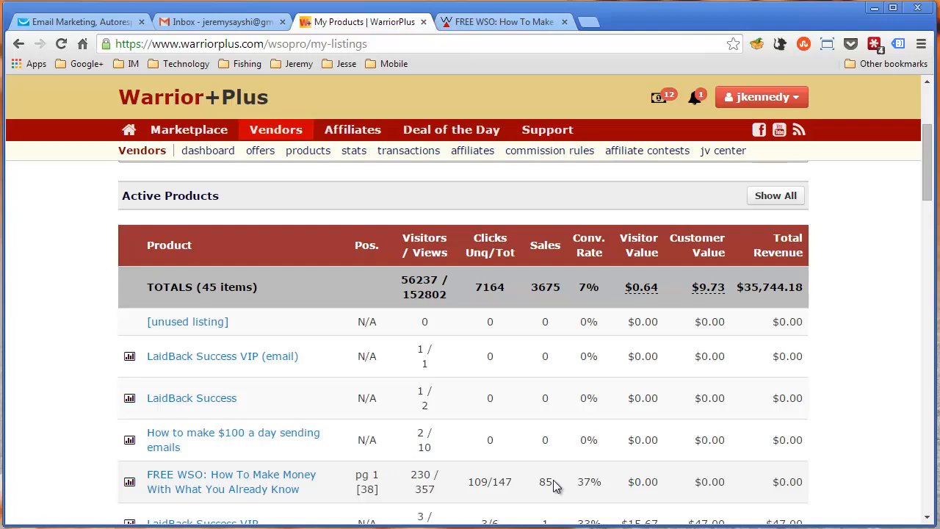
{"action": "left_click_drag", "start_coordinate": [539, 484], "coordinate": [556, 484]}
{"action": "left_click", "coordinate": [550, 482]}
{"action": "double_click", "coordinate": [544, 481]}
{"action": "left_click", "coordinate": [542, 482]}
Highlight the free offer's post content in the Warrior Forum thread and compare it with its sales figure in My Products
{"action": "left_click", "coordinate": [469, 22]}
{"action": "left_click_drag", "start_coordinate": [323, 152], "coordinate": [698, 411]}
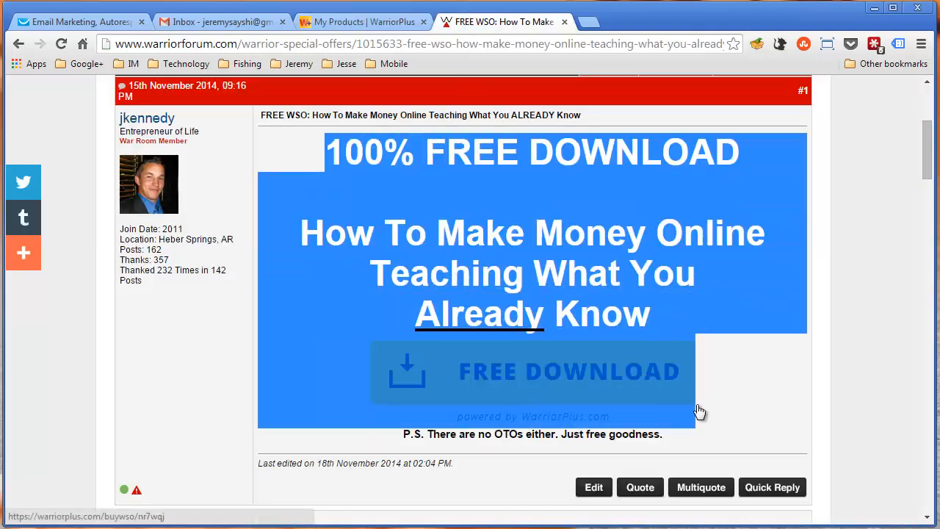
{"action": "left_click", "coordinate": [348, 24]}
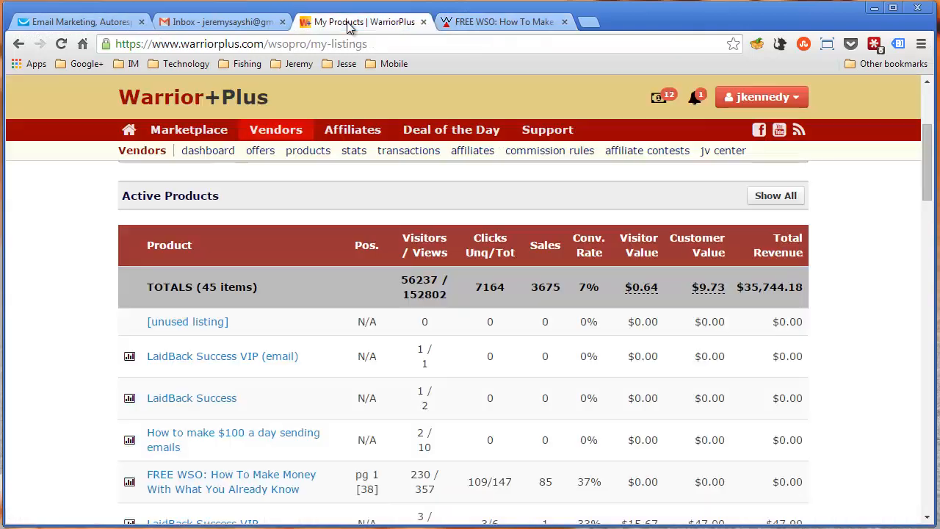
{"action": "double_click", "coordinate": [554, 482]}
{"action": "left_click", "coordinate": [544, 484]}
{"action": "left_click_drag", "start_coordinate": [538, 483], "coordinate": [554, 482]}
{"action": "double_click", "coordinate": [545, 482]}
{"action": "left_click", "coordinate": [541, 481]}
{"action": "double_click", "coordinate": [541, 481]}
{"action": "left_click", "coordinate": [545, 481]}
{"action": "triple_click", "coordinate": [543, 477]}
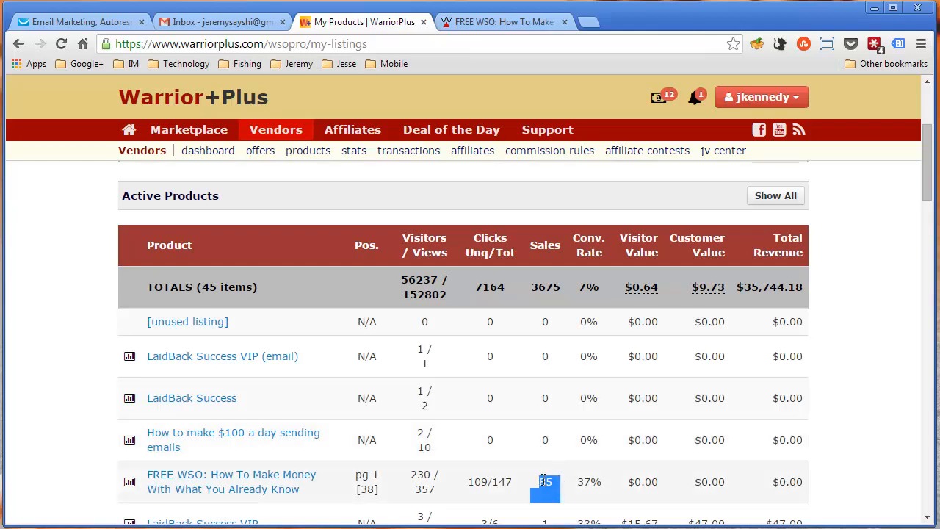
{"action": "left_click", "coordinate": [543, 479]}
{"action": "double_click", "coordinate": [544, 479]}
{"action": "left_click", "coordinate": [505, 494]}
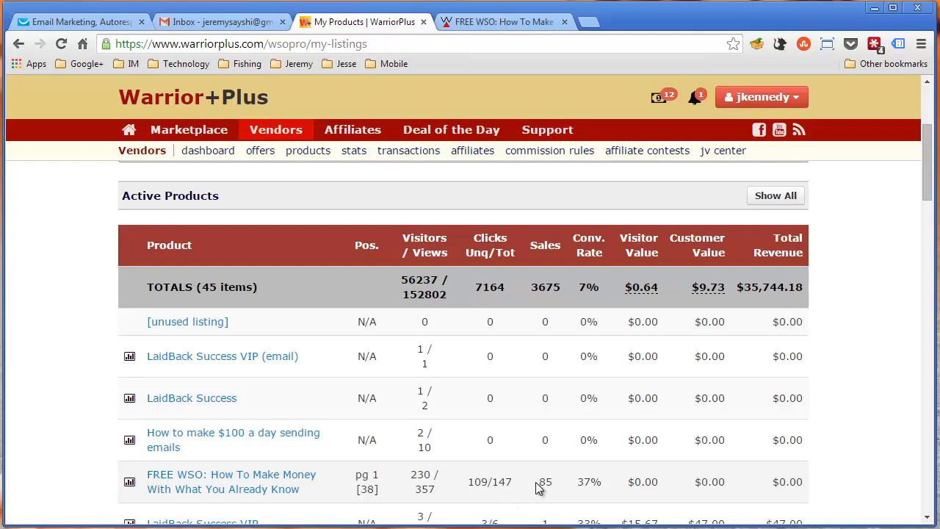
Review the Warrior Forum free WSO thread from its header to the first reply, glancing back at the My Products list
{"action": "left_click", "coordinate": [476, 22]}
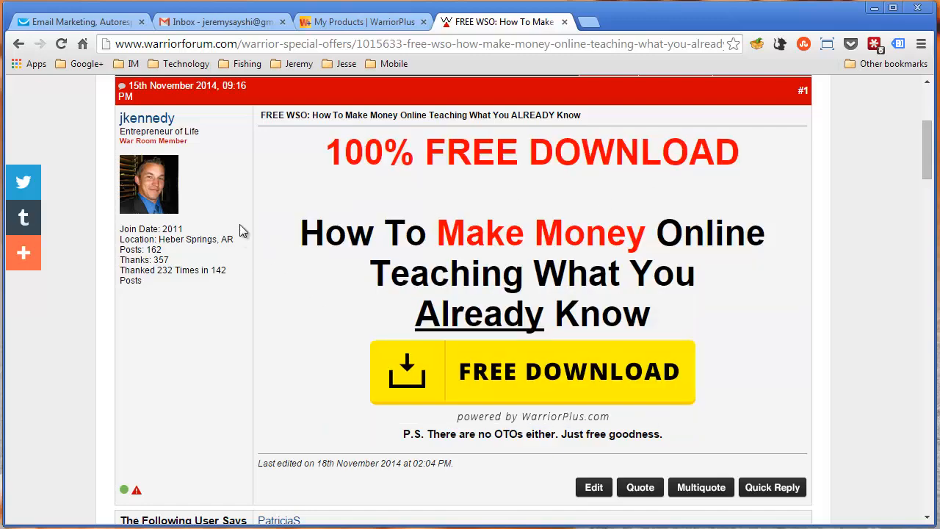
{"action": "scroll", "coordinate": [307, 213], "scroll_direction": "up", "scroll_amount": 4}
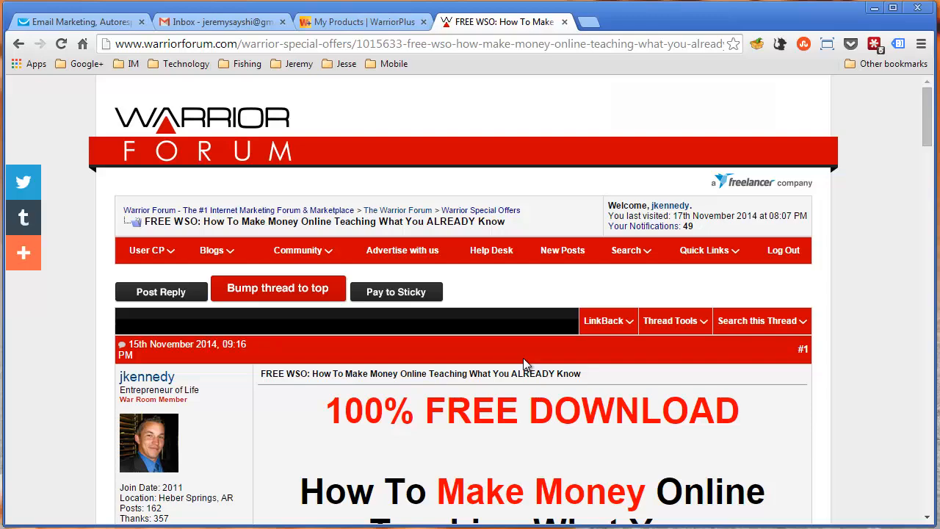
{"action": "scroll", "coordinate": [502, 378], "scroll_direction": "down", "scroll_amount": 4}
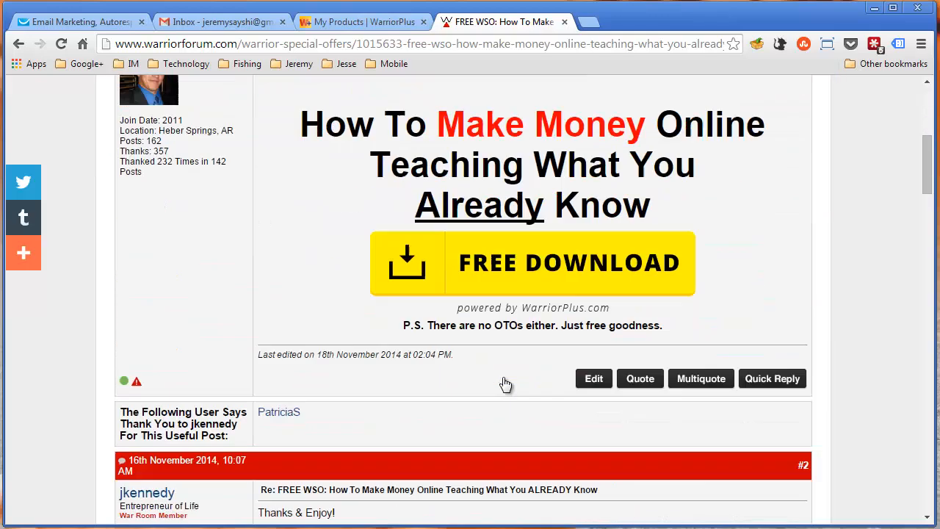
{"action": "scroll", "coordinate": [504, 382], "scroll_direction": "up", "scroll_amount": 4}
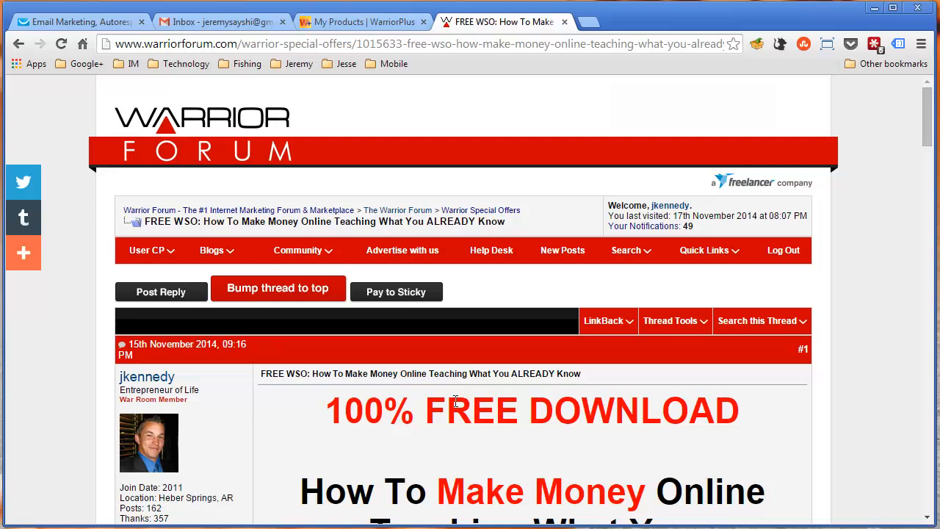
{"action": "scroll", "coordinate": [455, 401], "scroll_direction": "down", "scroll_amount": 2}
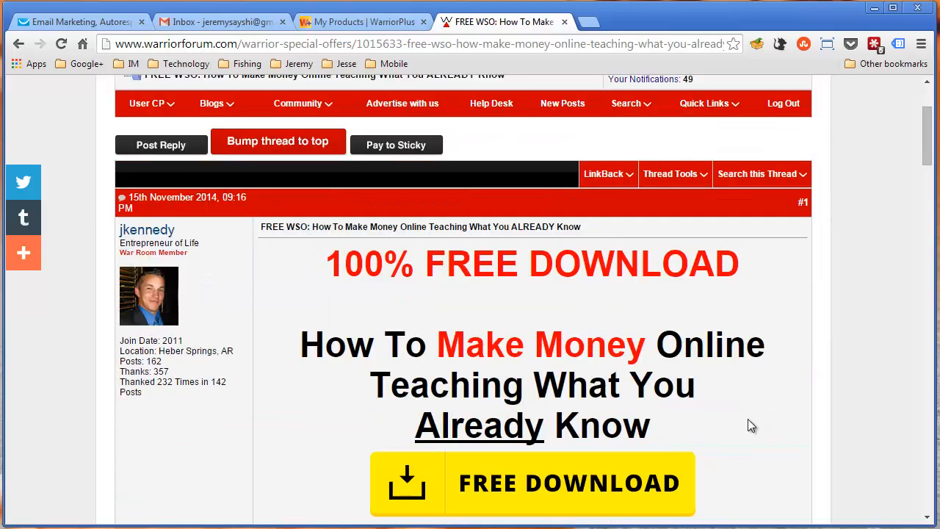
{"action": "left_click", "coordinate": [342, 22]}
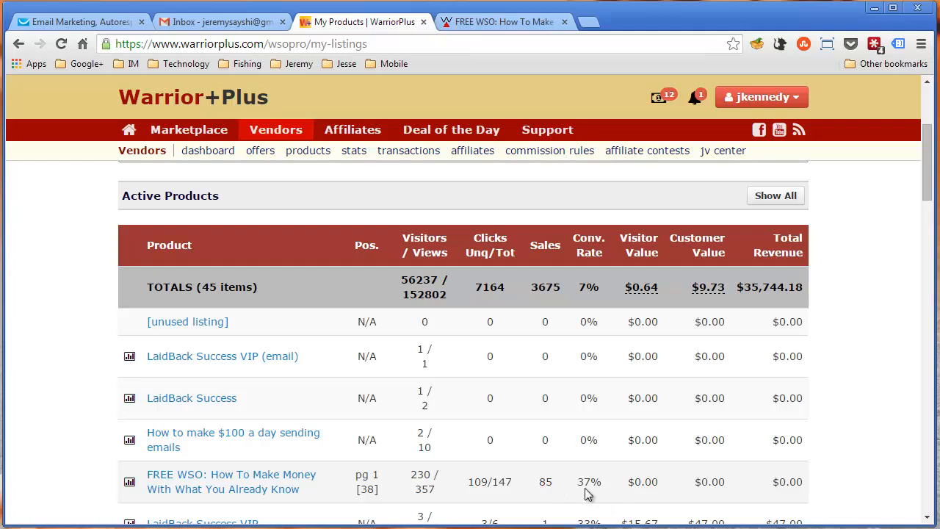
{"action": "left_click", "coordinate": [484, 22]}
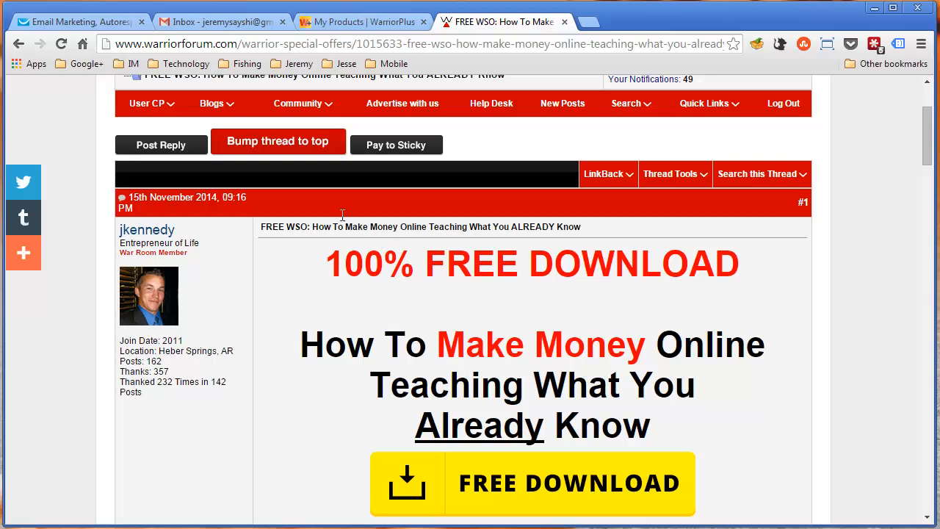
Switch to GetResponse and examine the dashboard's subscription and last newsletter statistics
{"action": "left_click", "coordinate": [110, 28]}
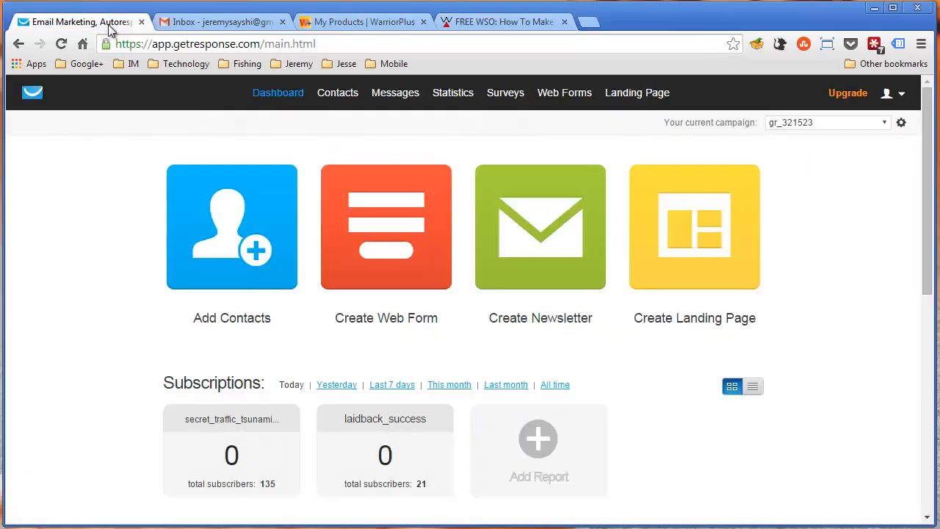
{"action": "scroll", "coordinate": [866, 367], "scroll_direction": "down", "scroll_amount": 2}
{"action": "scroll", "coordinate": [816, 334], "scroll_direction": "down", "scroll_amount": 1}
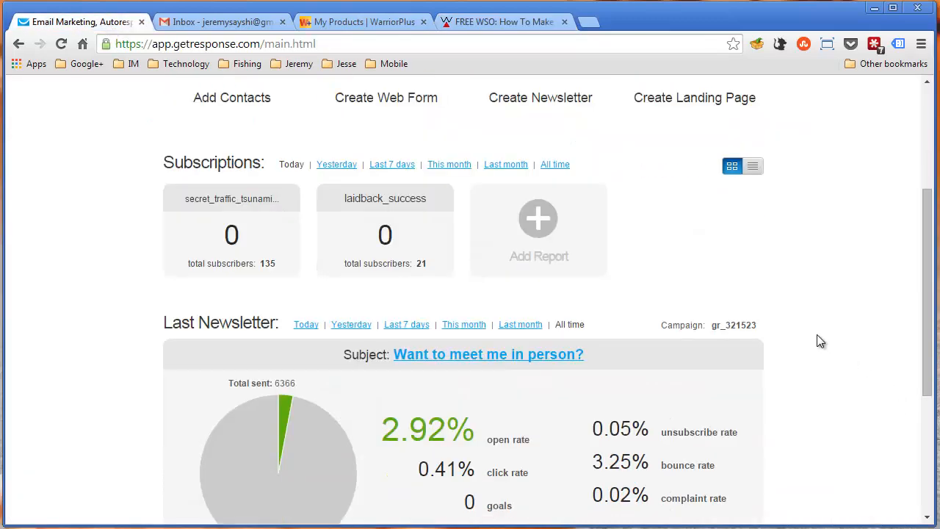
{"action": "scroll", "coordinate": [815, 335], "scroll_direction": "up", "scroll_amount": 3}
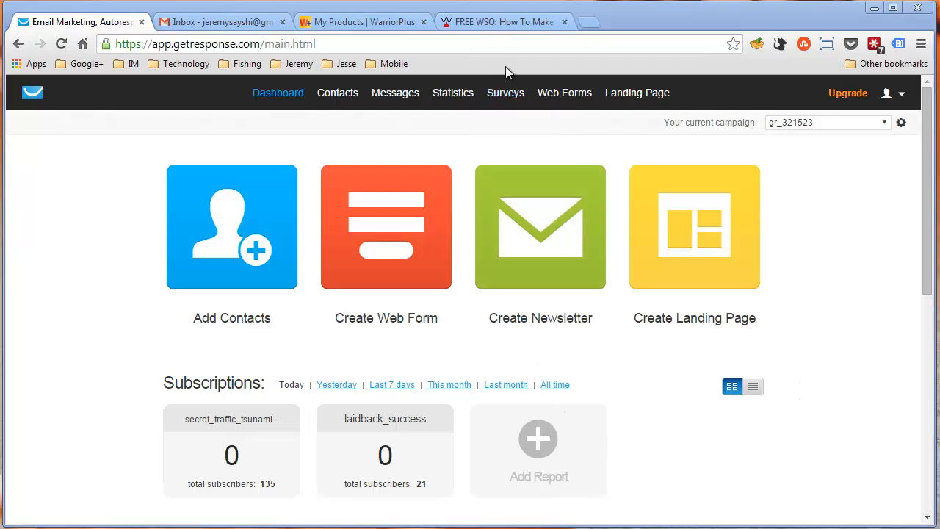
Return to the Warrior+Plus product editor and set the product / sale type to Free Product
{"action": "left_click", "coordinate": [519, 22]}
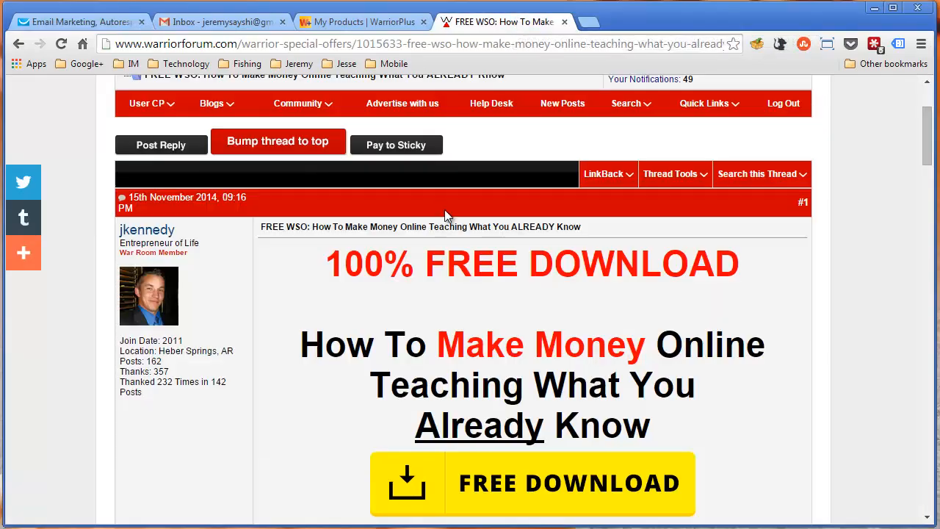
{"action": "left_click", "coordinate": [355, 22]}
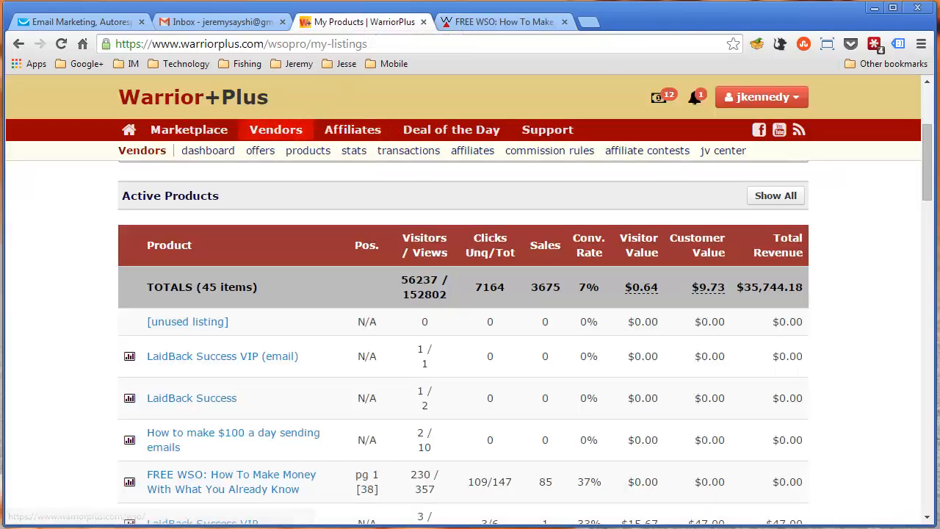
{"action": "left_click", "coordinate": [18, 46]}
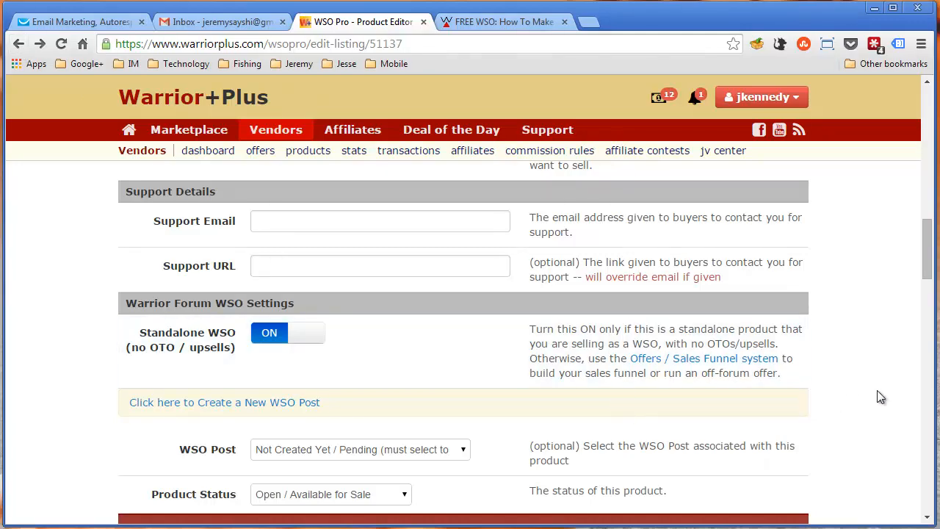
{"action": "scroll", "coordinate": [874, 391], "scroll_direction": "up", "scroll_amount": 10}
{"action": "scroll", "coordinate": [878, 391], "scroll_direction": "down", "scroll_amount": 1}
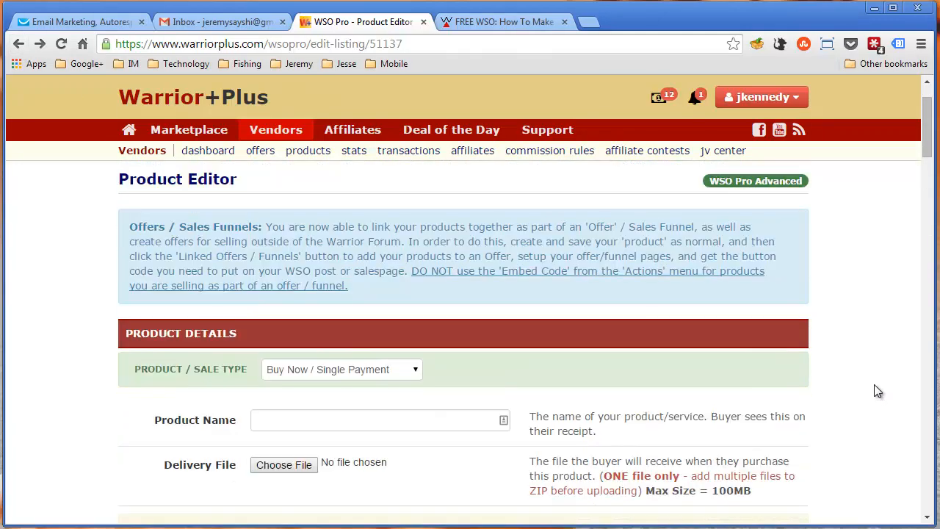
{"action": "left_click", "coordinate": [360, 370]}
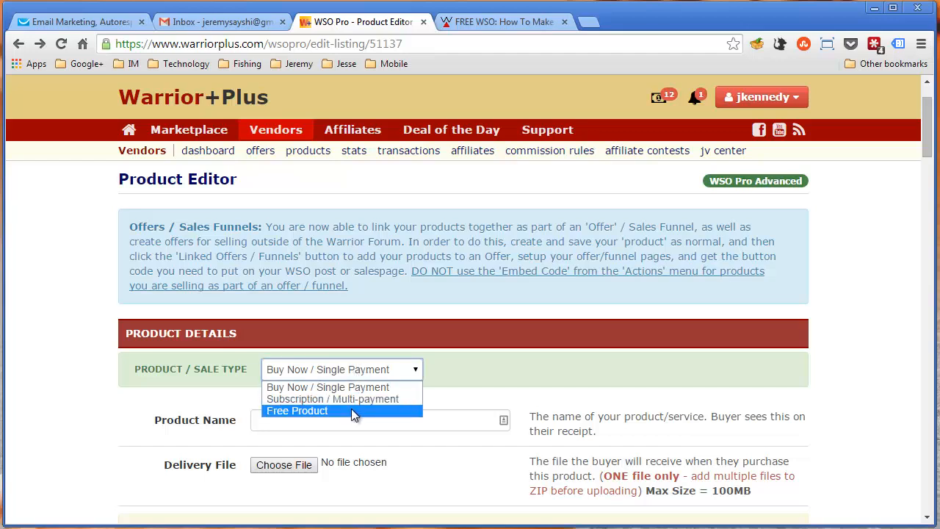
{"action": "left_click", "coordinate": [350, 410]}
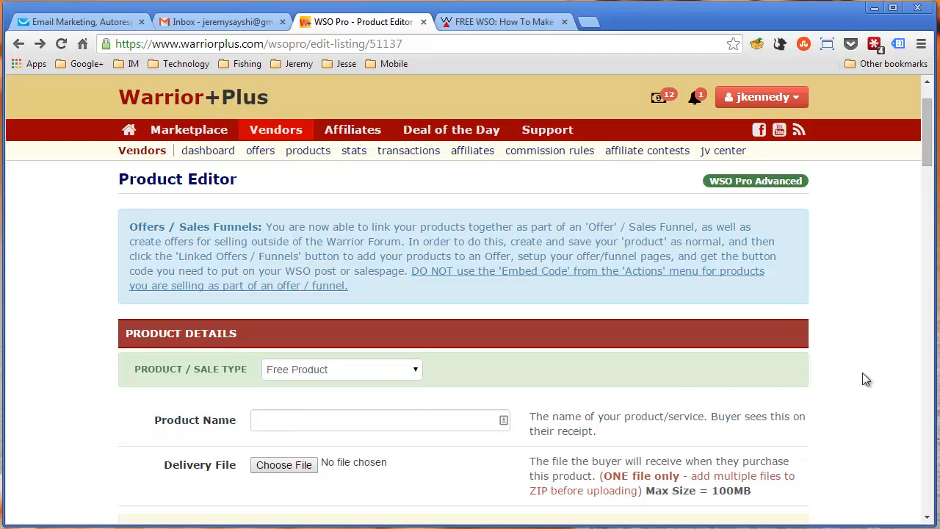
Review the free product's settings down to the Regular Price field and return to the Warrior Forum thread
{"action": "scroll", "coordinate": [862, 373], "scroll_direction": "down", "scroll_amount": 7}
{"action": "scroll", "coordinate": [861, 373], "scroll_direction": "down", "scroll_amount": 5}
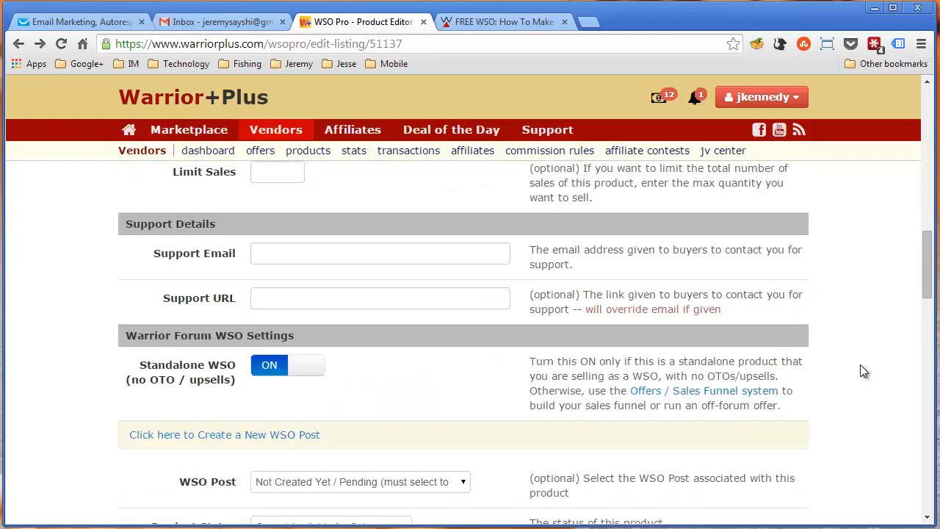
{"action": "scroll", "coordinate": [861, 372], "scroll_direction": "up", "scroll_amount": 4}
{"action": "scroll", "coordinate": [864, 372], "scroll_direction": "up", "scroll_amount": 4}
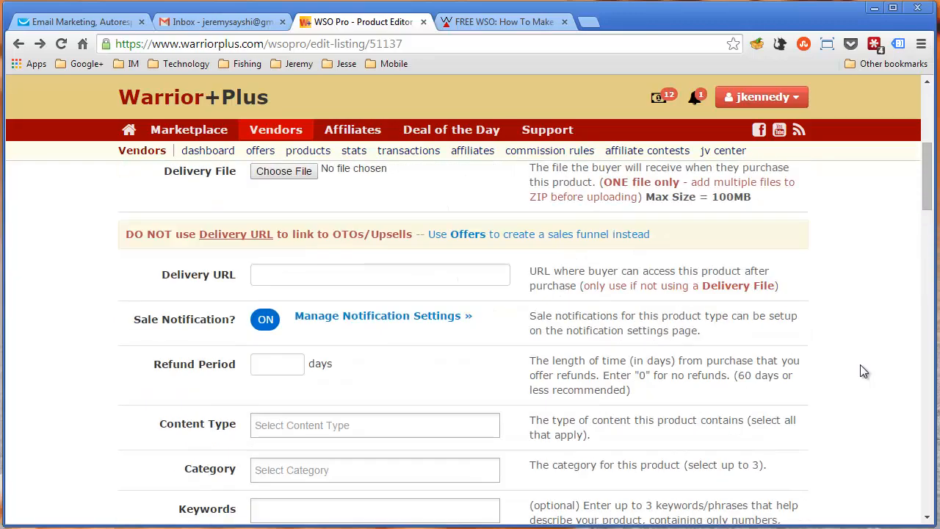
{"action": "scroll", "coordinate": [863, 371], "scroll_direction": "down", "scroll_amount": 10}
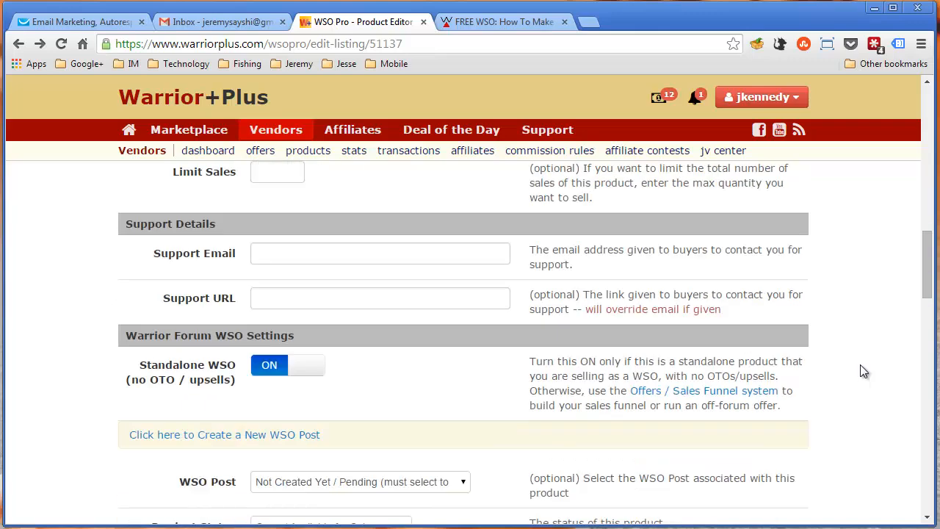
{"action": "scroll", "coordinate": [863, 372], "scroll_direction": "down", "scroll_amount": 3}
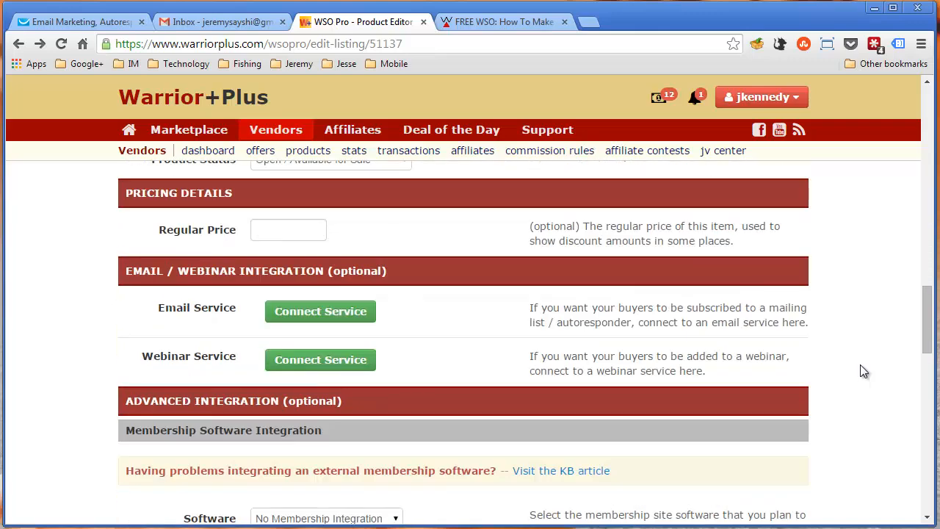
{"action": "left_click", "coordinate": [284, 228]}
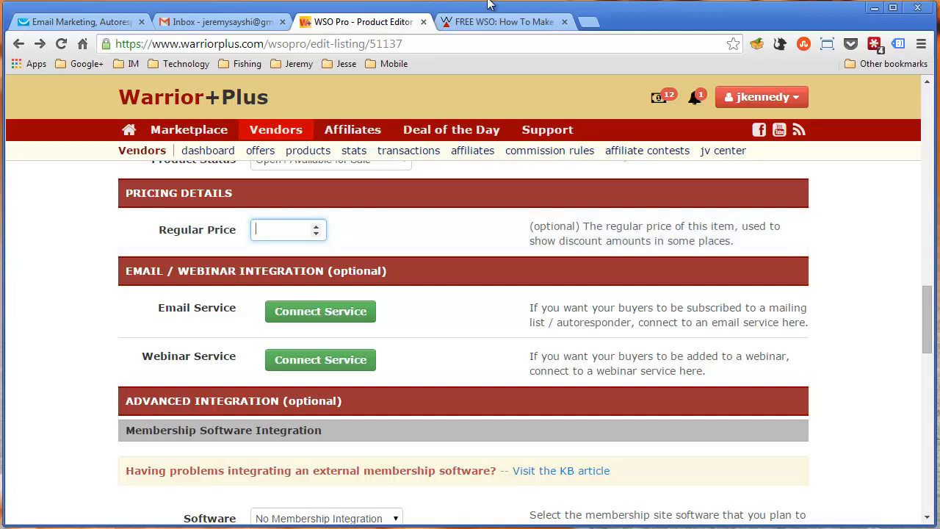
{"action": "left_click", "coordinate": [481, 21]}
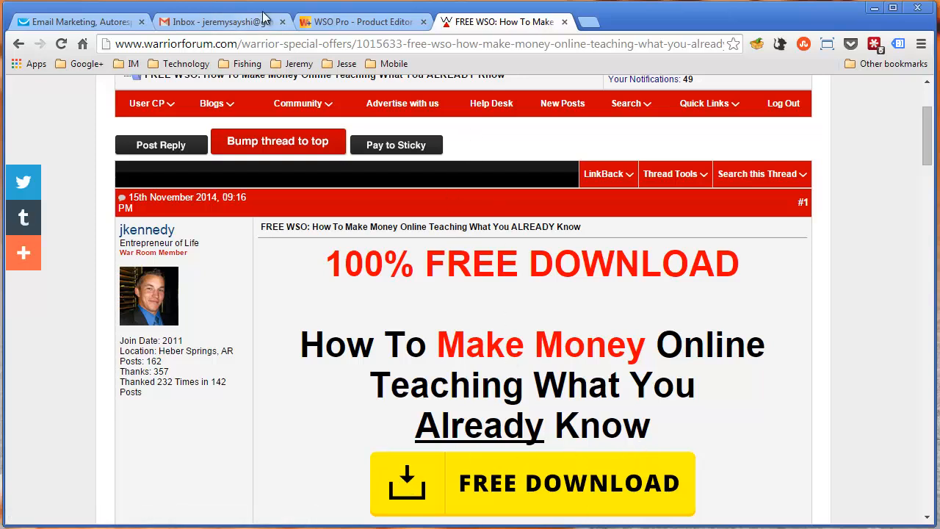
Return to the Warrior+Plus product editor and review the free product's settings from Regular Price back up to the Offers / Sales Funnels note
{"action": "left_click", "coordinate": [326, 21]}
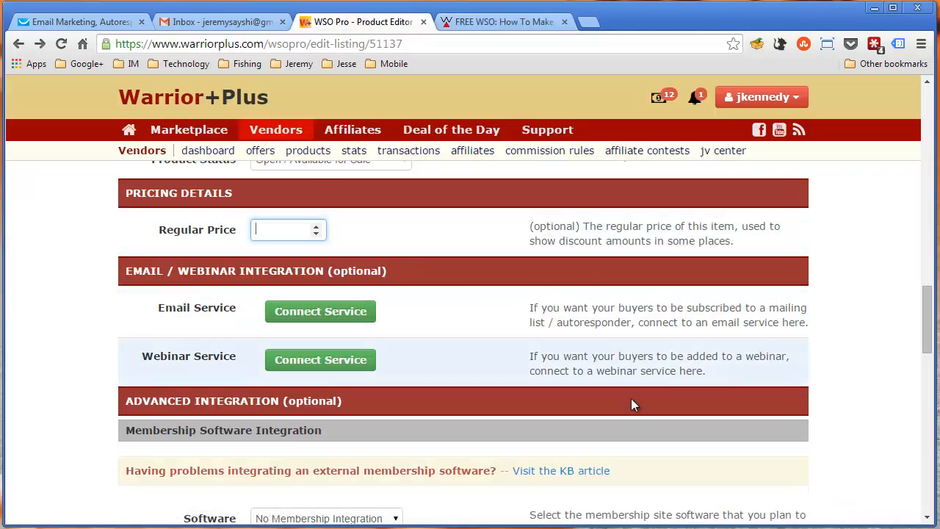
{"action": "scroll", "coordinate": [824, 377], "scroll_direction": "up", "scroll_amount": 15}
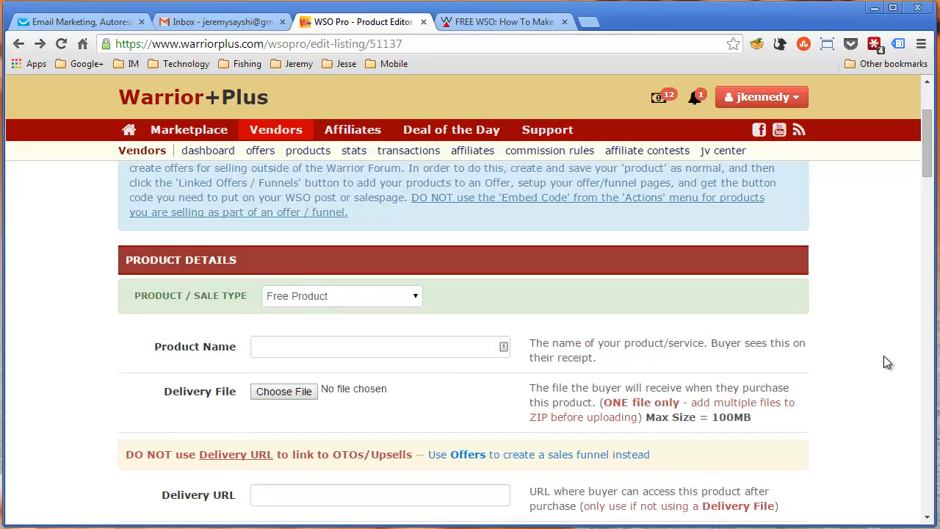
{"action": "scroll", "coordinate": [850, 357], "scroll_direction": "up", "scroll_amount": 2}
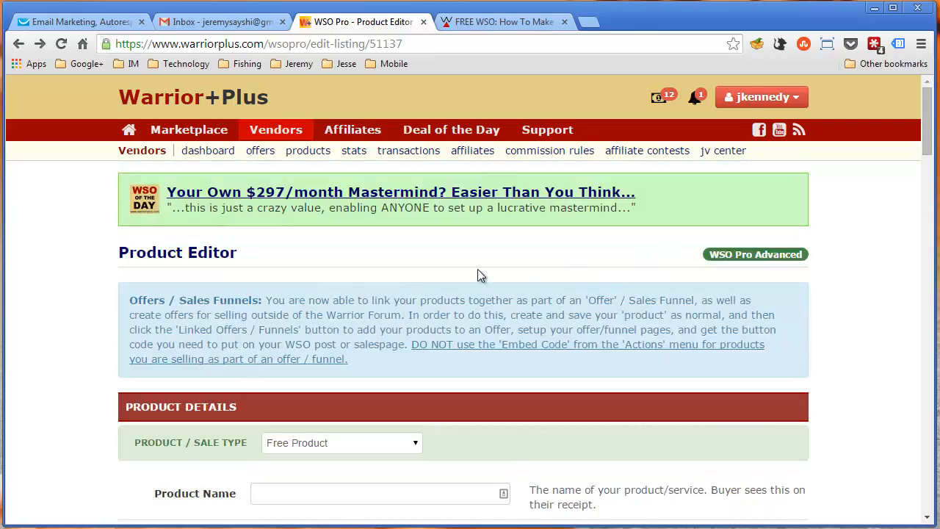
Switch back to the Warrior Forum free WSO thread and review its header and the start of the opening post
{"action": "left_click", "coordinate": [484, 21]}
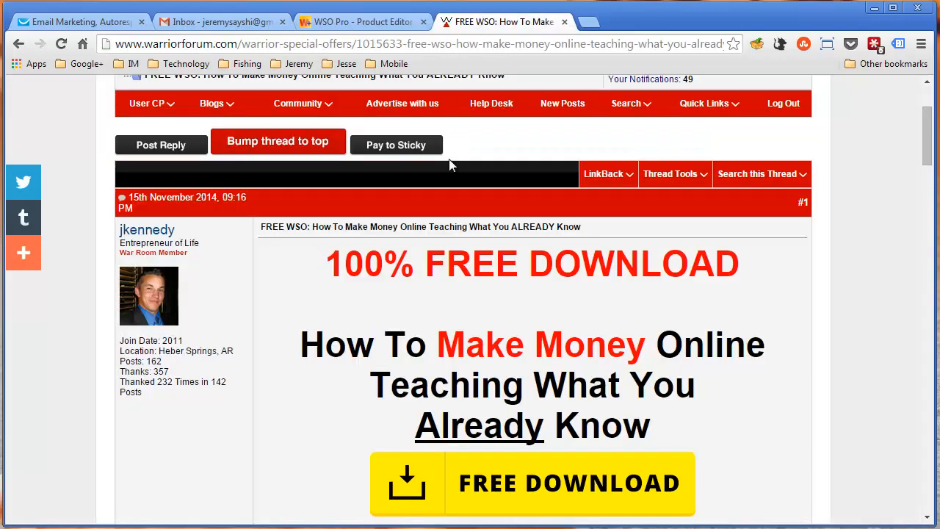
{"action": "scroll", "coordinate": [562, 190], "scroll_direction": "up", "scroll_amount": 2}
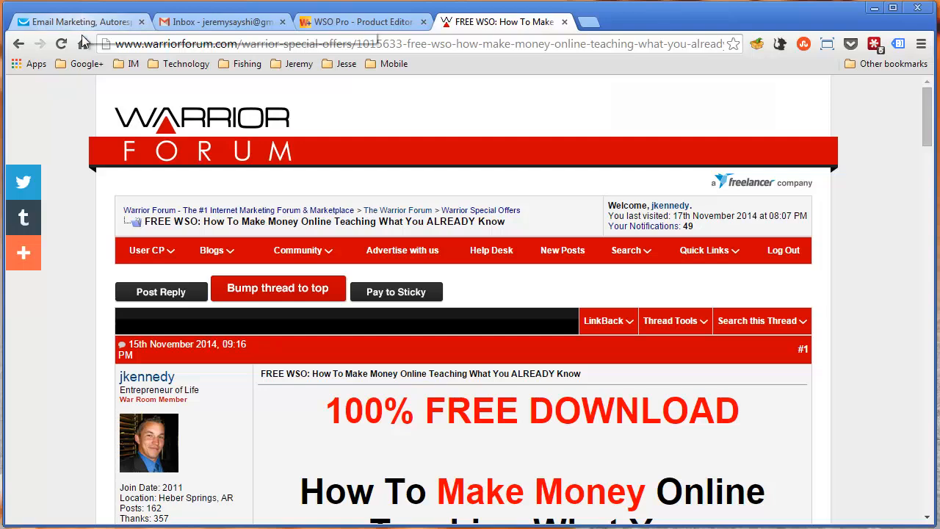
{"action": "scroll", "coordinate": [551, 382], "scroll_direction": "down", "scroll_amount": 2}
{"action": "scroll", "coordinate": [552, 381], "scroll_direction": "up", "scroll_amount": 1}
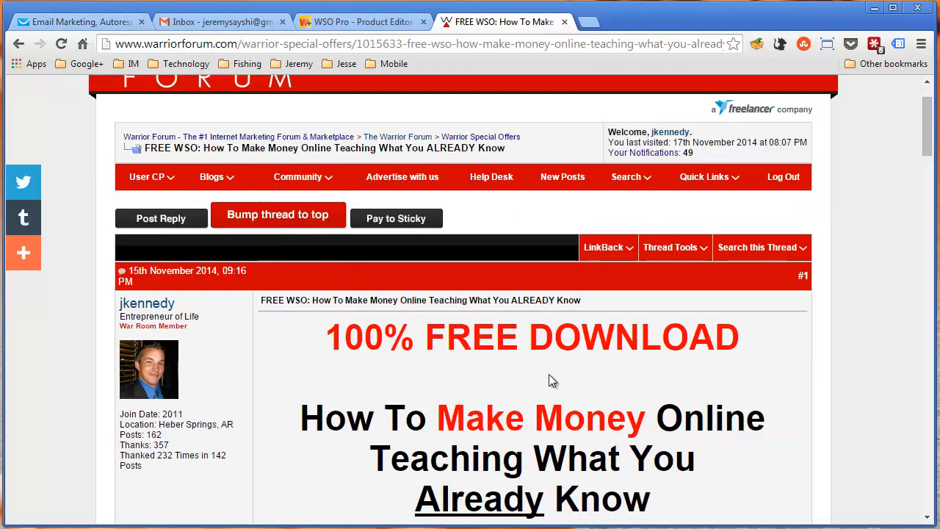
{"action": "scroll", "coordinate": [553, 381], "scroll_direction": "up", "scroll_amount": 1}
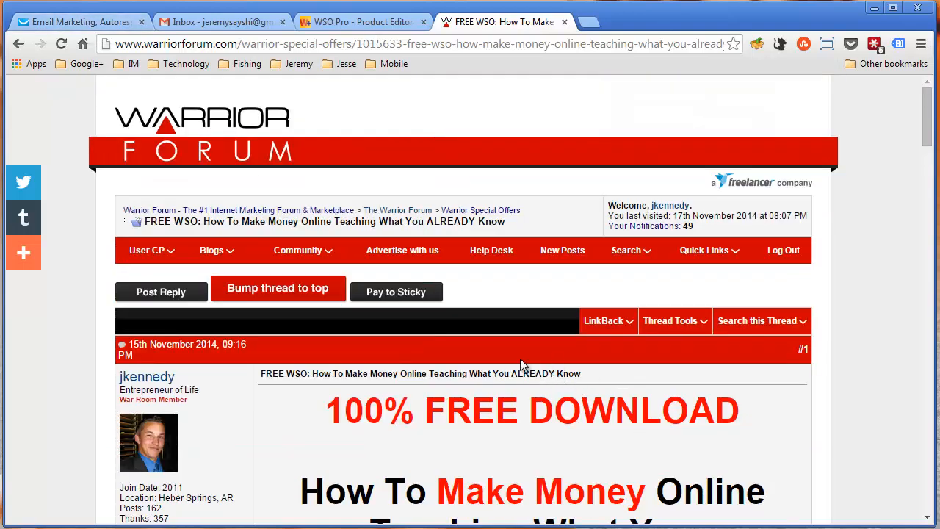
Switch to GetResponse and examine the time-based autoresponder calendar for the secret_traffic_tsunami campaign, along with the available message options
{"action": "left_click", "coordinate": [58, 26]}
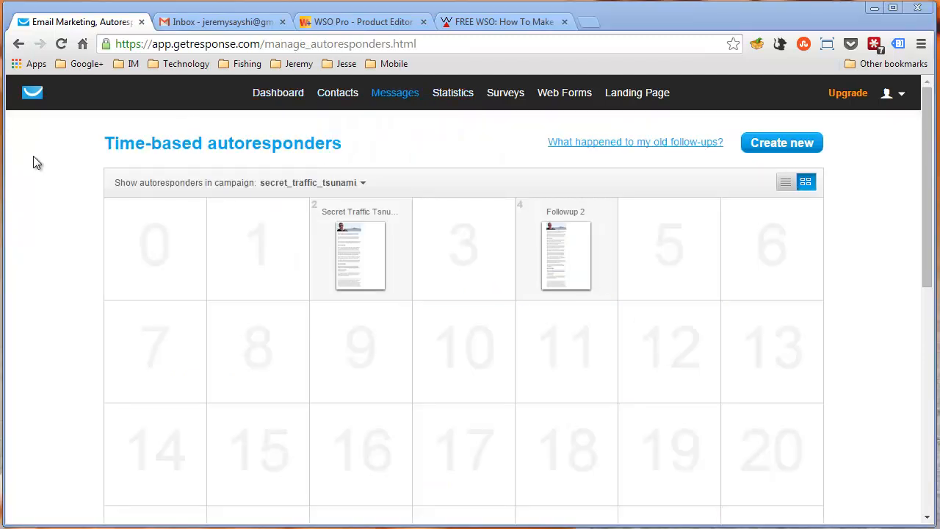
{"action": "mouse_move", "coordinate": [395, 97]}
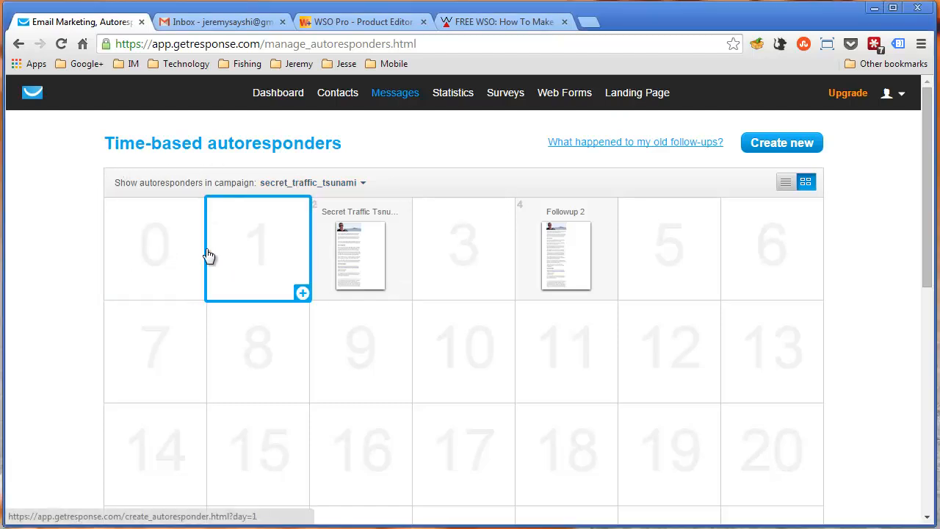
{"action": "scroll", "coordinate": [90, 269], "scroll_direction": "down", "scroll_amount": 1}
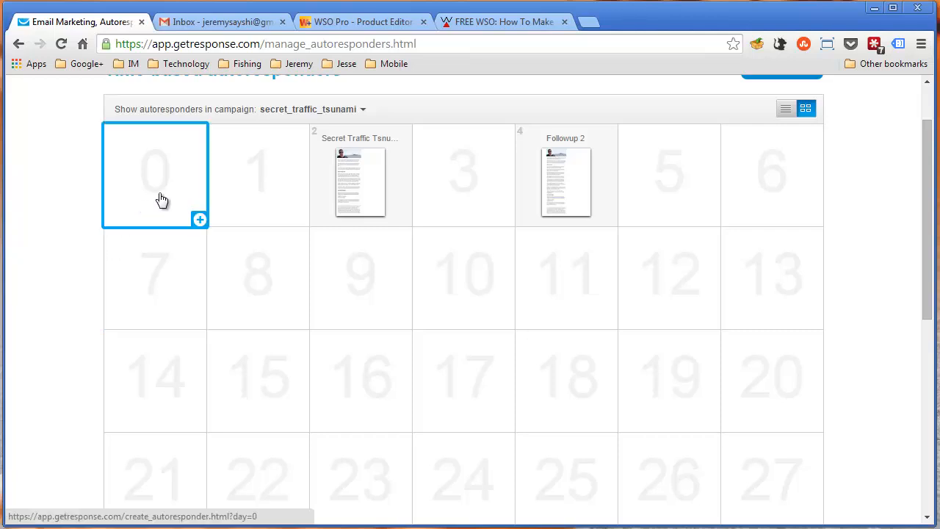
{"action": "scroll", "coordinate": [146, 183], "scroll_direction": "up", "scroll_amount": 1}
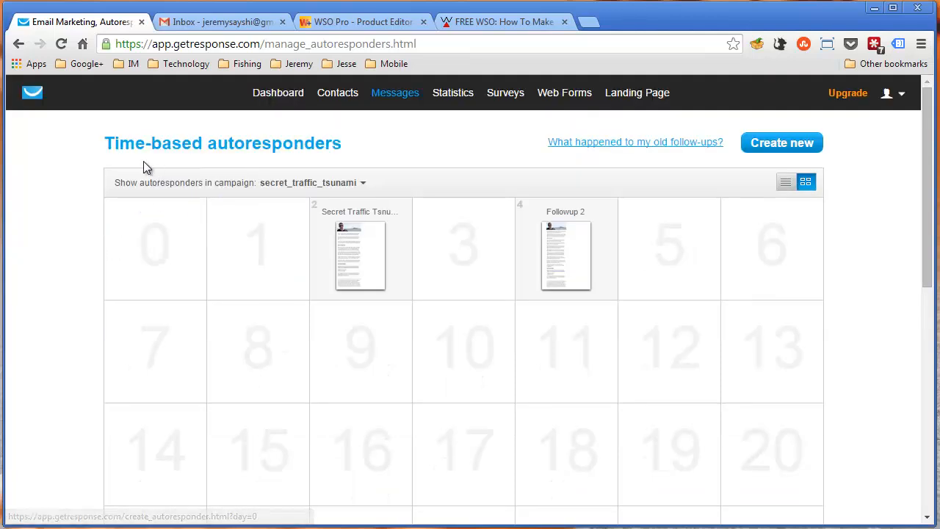
{"action": "left_click_drag", "start_coordinate": [111, 152], "coordinate": [332, 146]}
{"action": "left_click", "coordinate": [332, 146]}
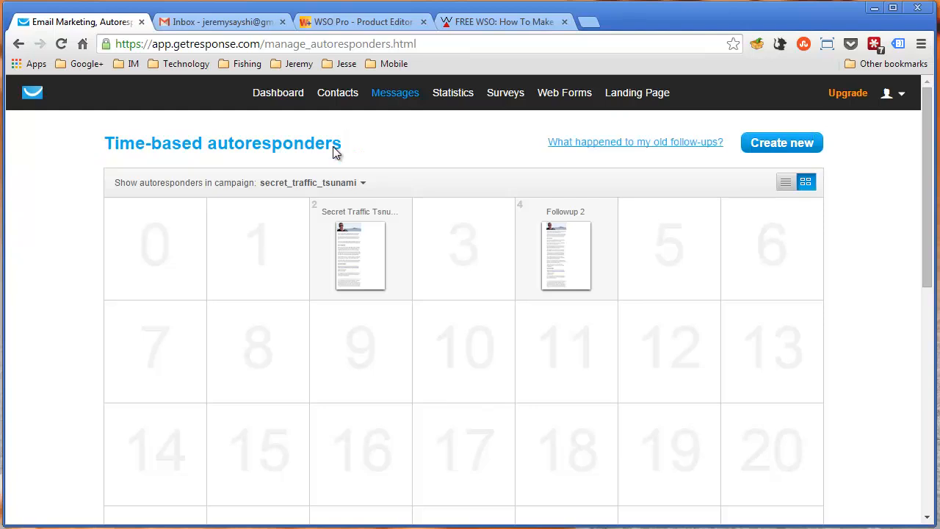
{"action": "mouse_move", "coordinate": [392, 92]}
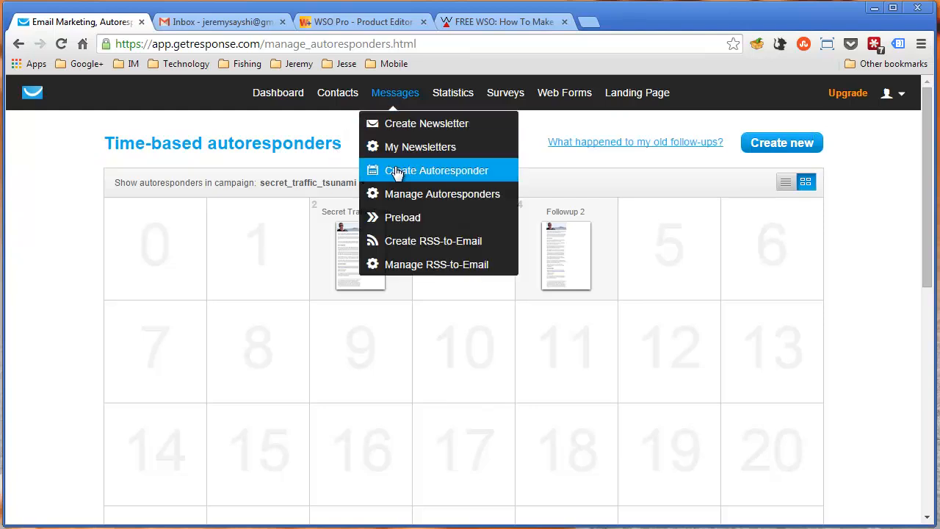
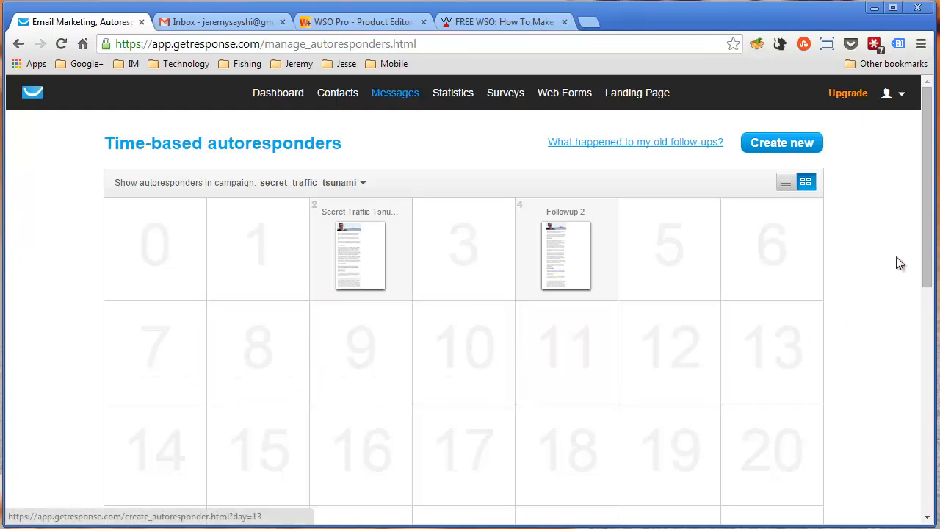
Open the preview of the Secret Traffic Tsunami - Welcome message in the action-based autoresponders
{"action": "left_click_drag", "start_coordinate": [926, 253], "coordinate": [927, 479]}
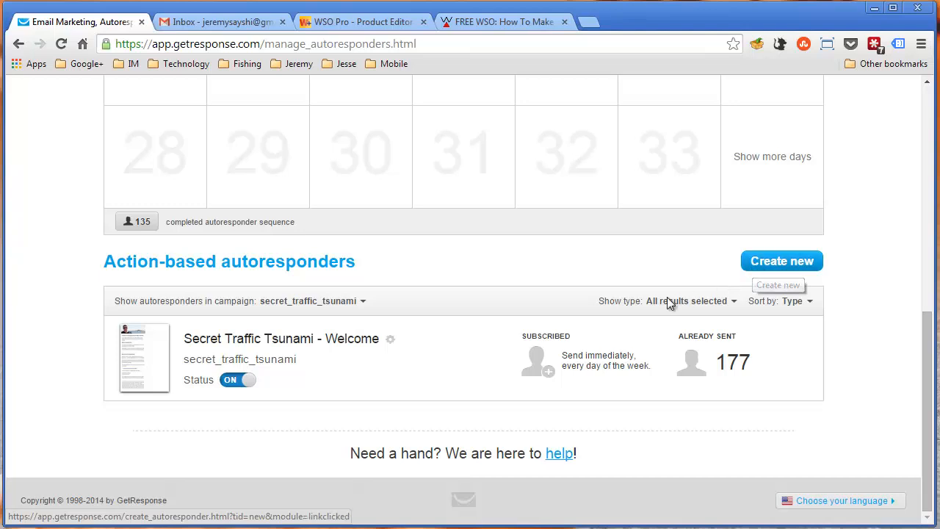
{"action": "left_click", "coordinate": [153, 356]}
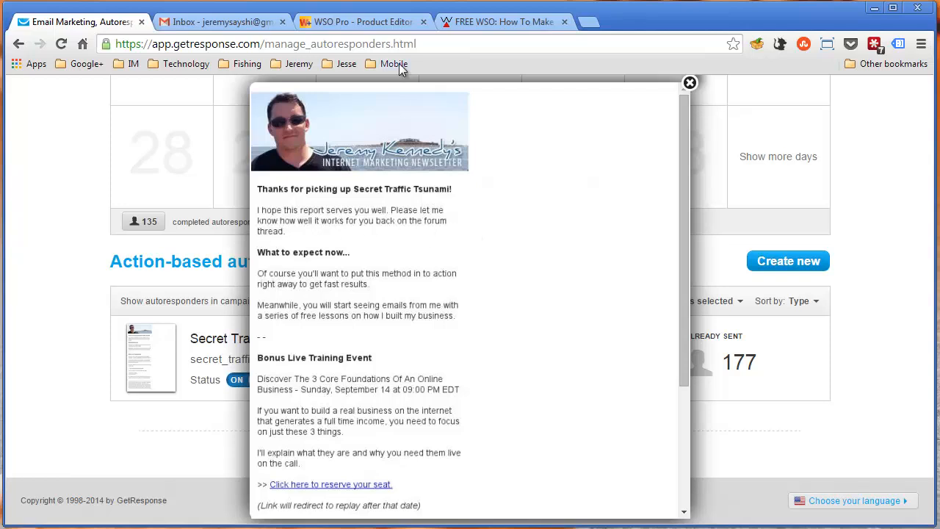
Switch to the Warrior Forum free WSO thread and review the early replies, highlighting the thank-you comment in post #3
{"action": "left_click", "coordinate": [478, 24]}
{"action": "scroll", "coordinate": [439, 381], "scroll_direction": "down", "scroll_amount": 2}
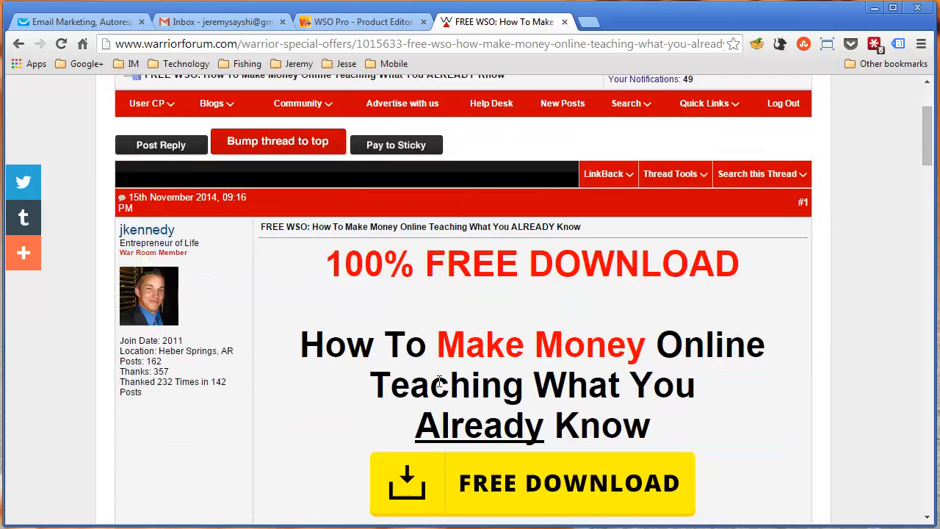
{"action": "scroll", "coordinate": [439, 381], "scroll_direction": "down", "scroll_amount": 1}
{"action": "scroll", "coordinate": [463, 292], "scroll_direction": "down", "scroll_amount": 5}
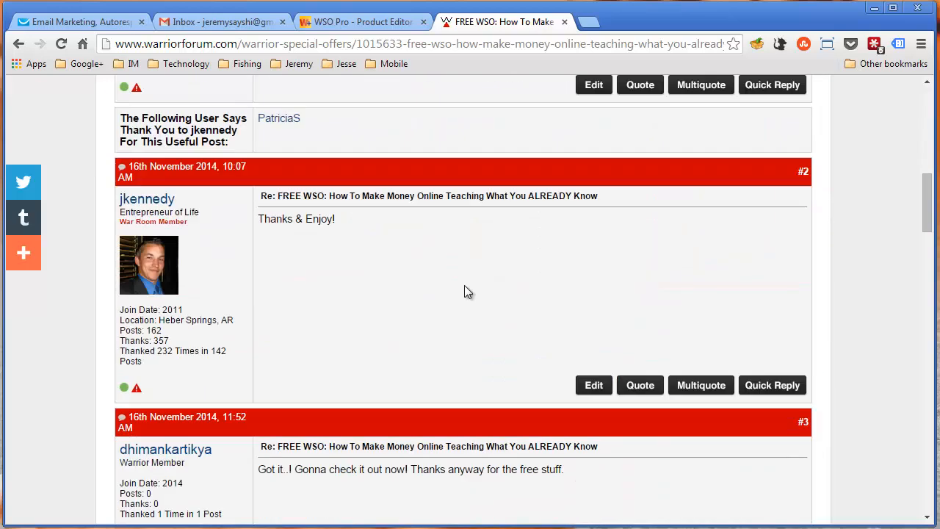
{"action": "scroll", "coordinate": [464, 291], "scroll_direction": "down", "scroll_amount": 4}
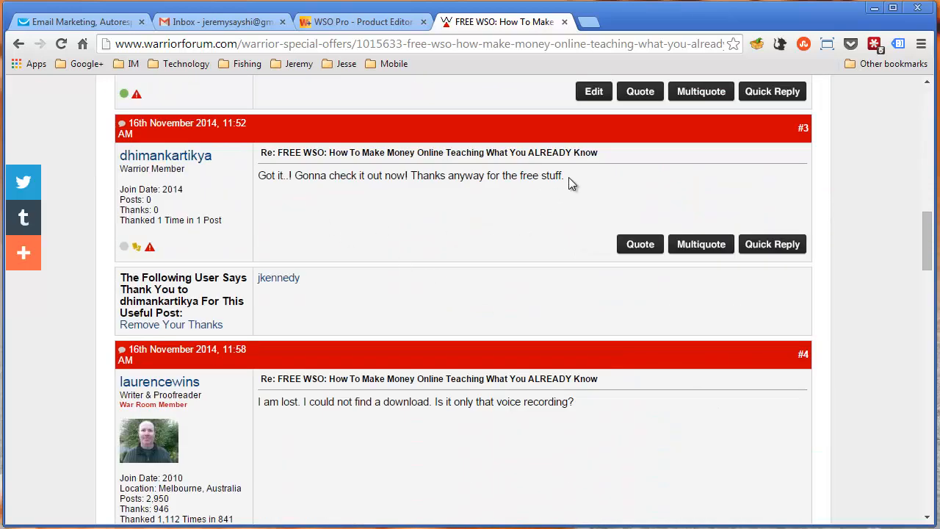
{"action": "left_click_drag", "start_coordinate": [564, 177], "coordinate": [293, 176]}
{"action": "left_click", "coordinate": [392, 190]}
{"action": "scroll", "coordinate": [392, 190], "scroll_direction": "up", "scroll_amount": 5}
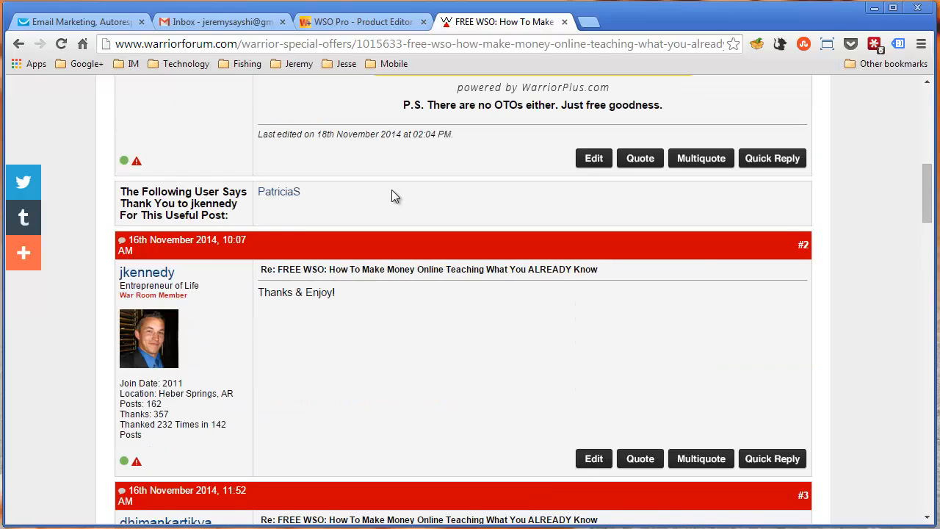
{"action": "scroll", "coordinate": [392, 193], "scroll_direction": "up", "scroll_amount": 5}
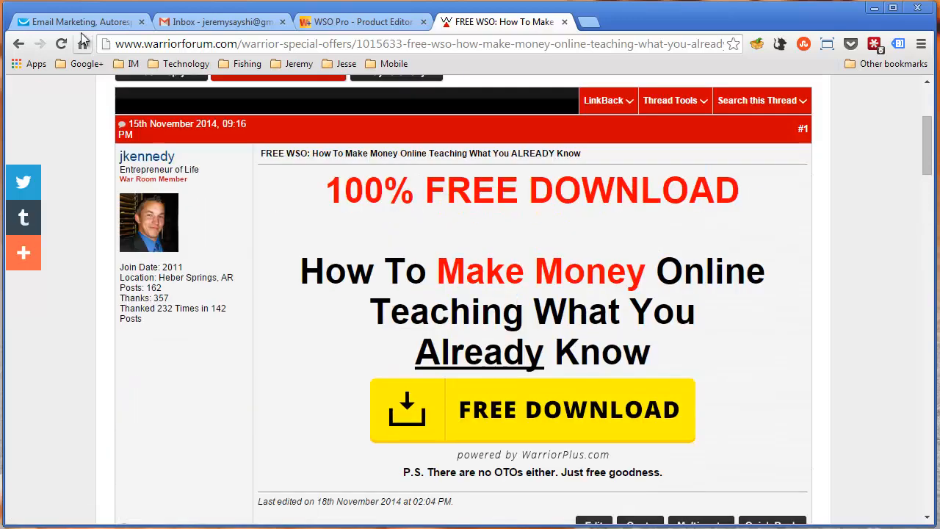
Return to GetResponse, read the welcome email through to its closing disclaimer, and close the preview
{"action": "left_click", "coordinate": [81, 21]}
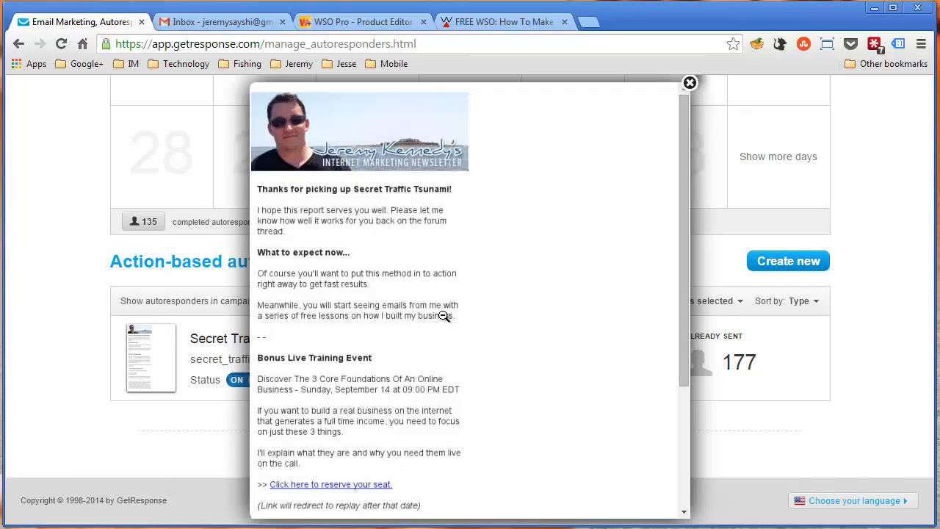
{"action": "left_click_drag", "start_coordinate": [686, 276], "coordinate": [687, 305]}
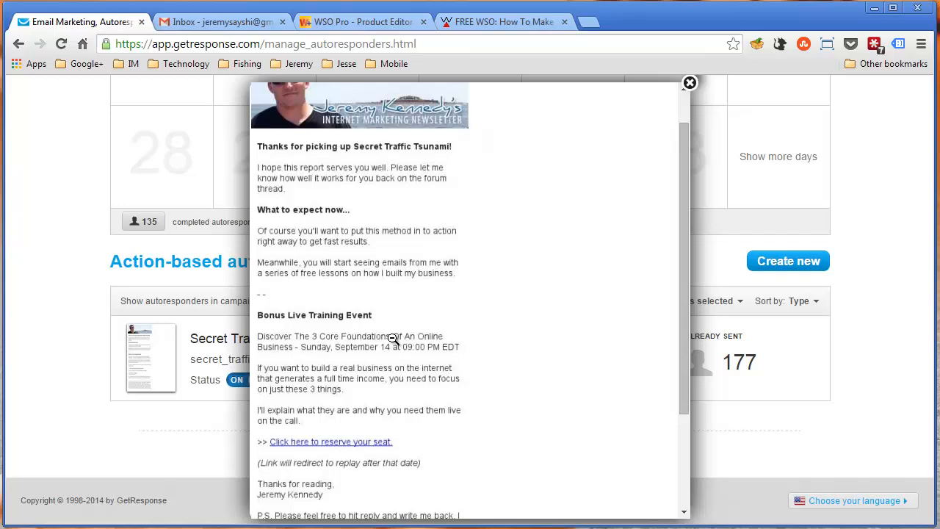
{"action": "scroll", "coordinate": [393, 338], "scroll_direction": "down", "scroll_amount": 1}
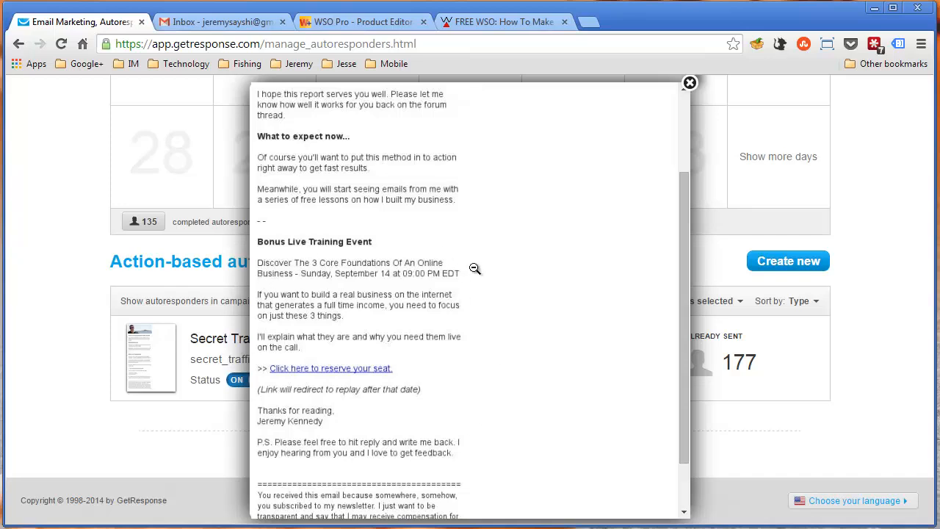
{"action": "scroll", "coordinate": [451, 375], "scroll_direction": "up", "scroll_amount": 3}
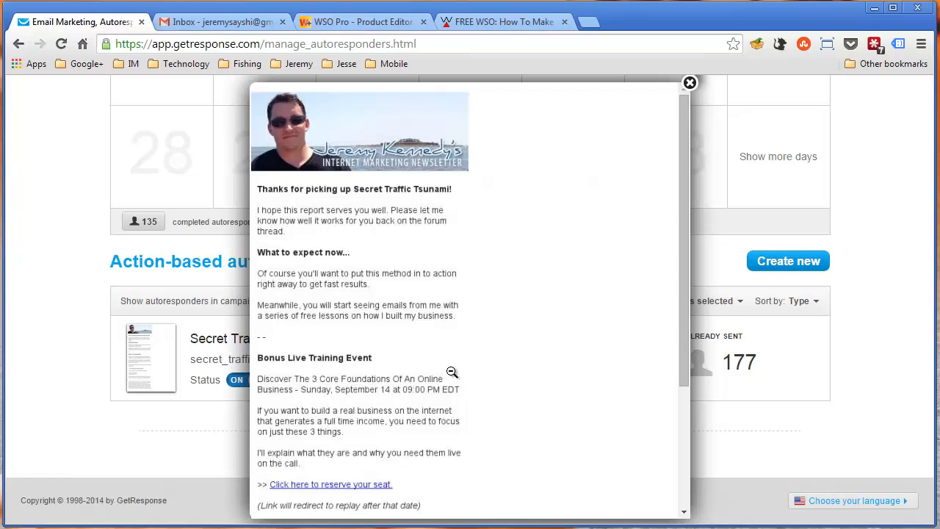
{"action": "scroll", "coordinate": [452, 373], "scroll_direction": "down", "scroll_amount": 3}
{"action": "scroll", "coordinate": [448, 371], "scroll_direction": "up", "scroll_amount": 3}
{"action": "scroll", "coordinate": [485, 288], "scroll_direction": "down", "scroll_amount": 2}
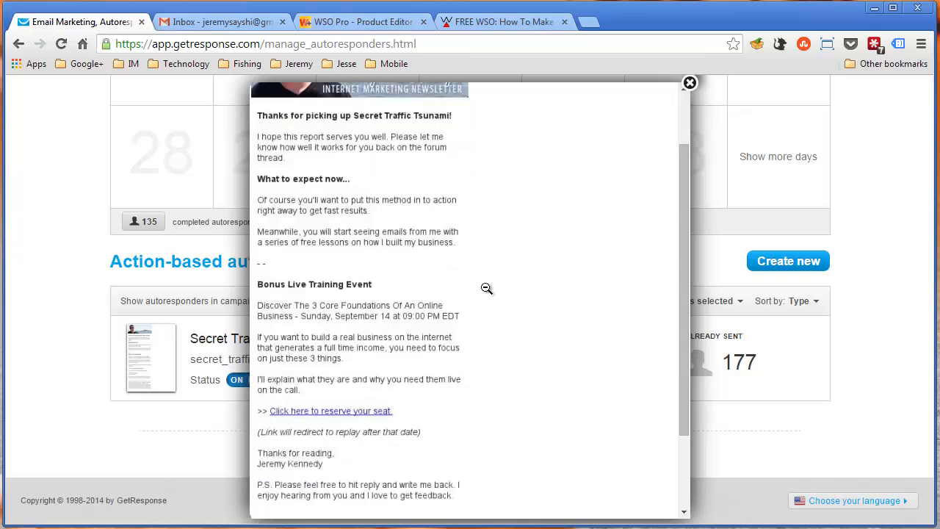
{"action": "scroll", "coordinate": [486, 288], "scroll_direction": "down", "scroll_amount": 3}
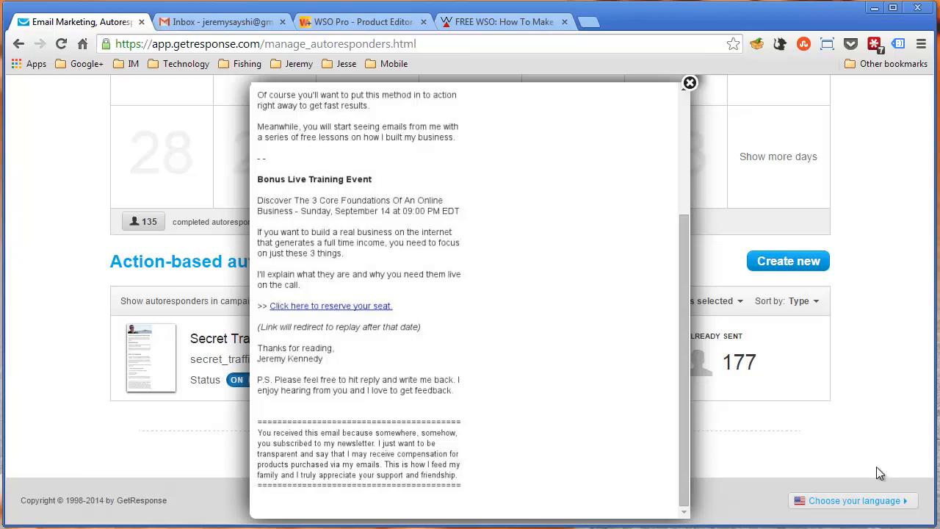
{"action": "left_click", "coordinate": [858, 448]}
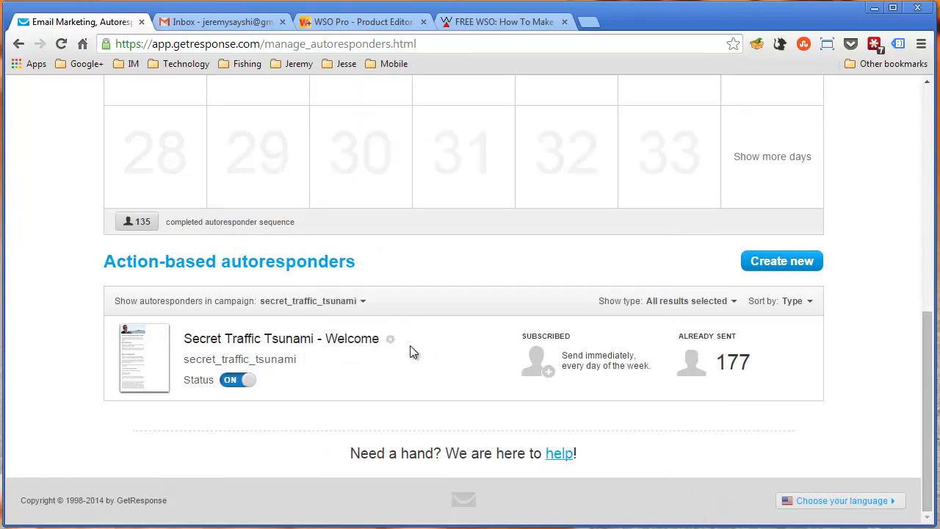
Inspect the day 2 and day 4 time-based autoresponders and open the full view of the day 2 message
{"action": "scroll", "coordinate": [410, 345], "scroll_direction": "up", "scroll_amount": 1}
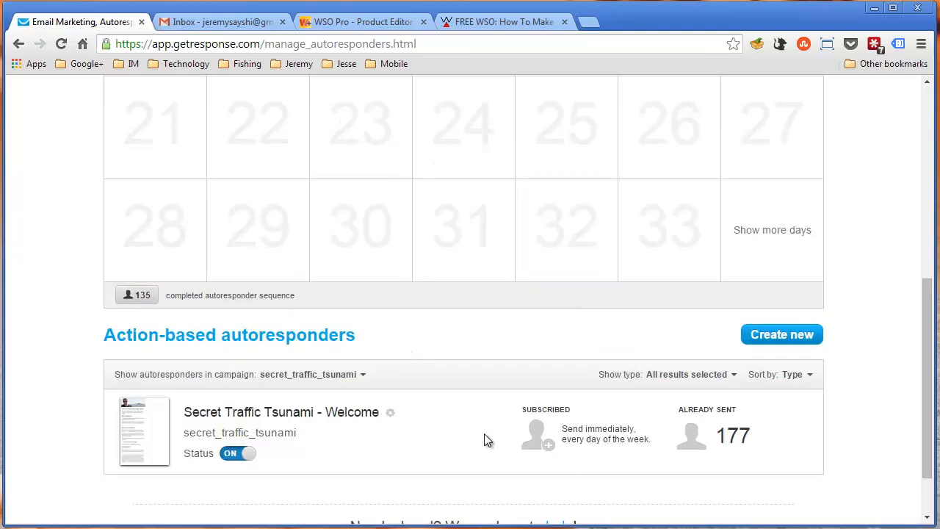
{"action": "scroll", "coordinate": [484, 433], "scroll_direction": "up", "scroll_amount": 6}
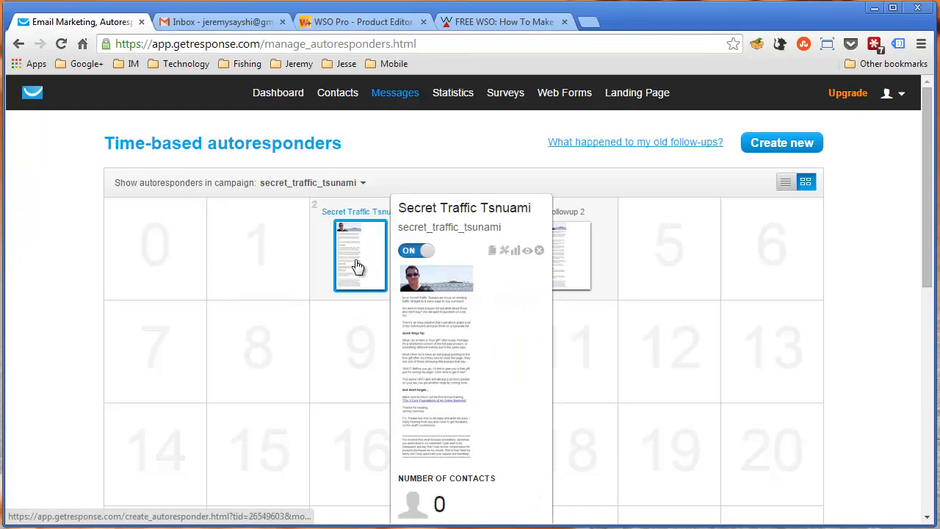
{"action": "mouse_move", "coordinate": [357, 269]}
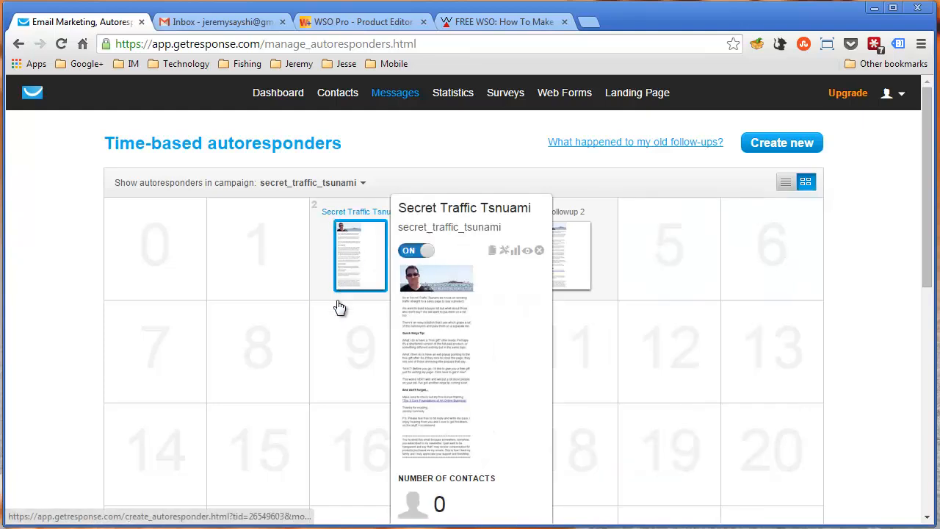
{"action": "mouse_move", "coordinate": [570, 275]}
{"action": "mouse_move", "coordinate": [357, 243]}
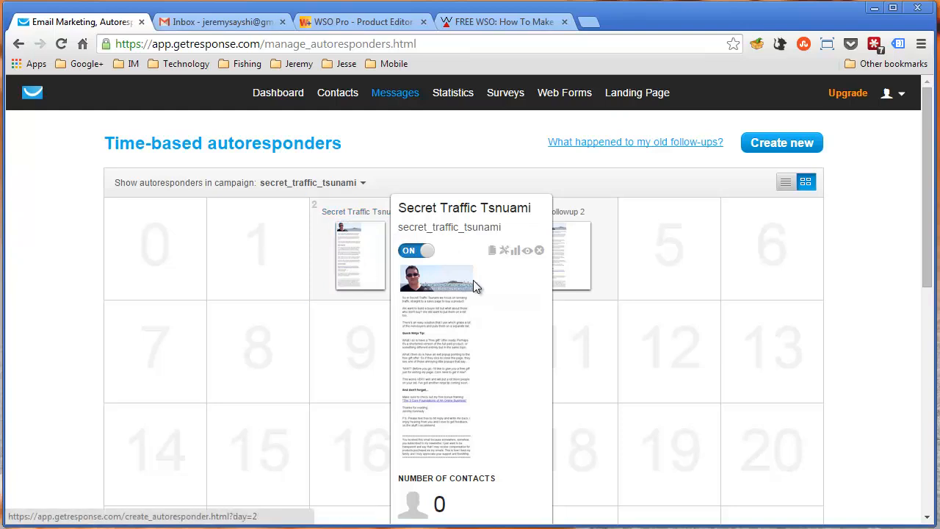
{"action": "left_click", "coordinate": [525, 252]}
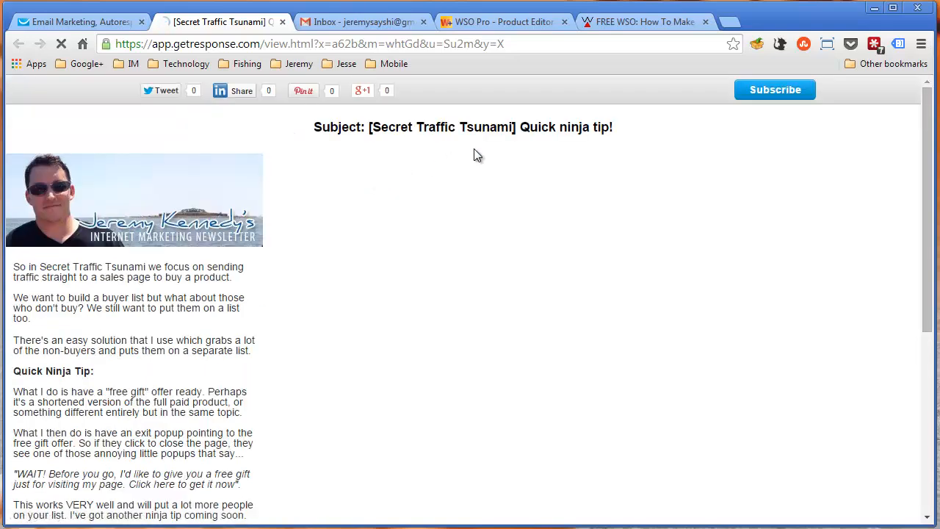
Highlight "Quick ninja tip!" in the subject and part of the "easy solution" sentence while reading the email's opening
{"action": "left_click_drag", "start_coordinate": [519, 127], "coordinate": [616, 127]}
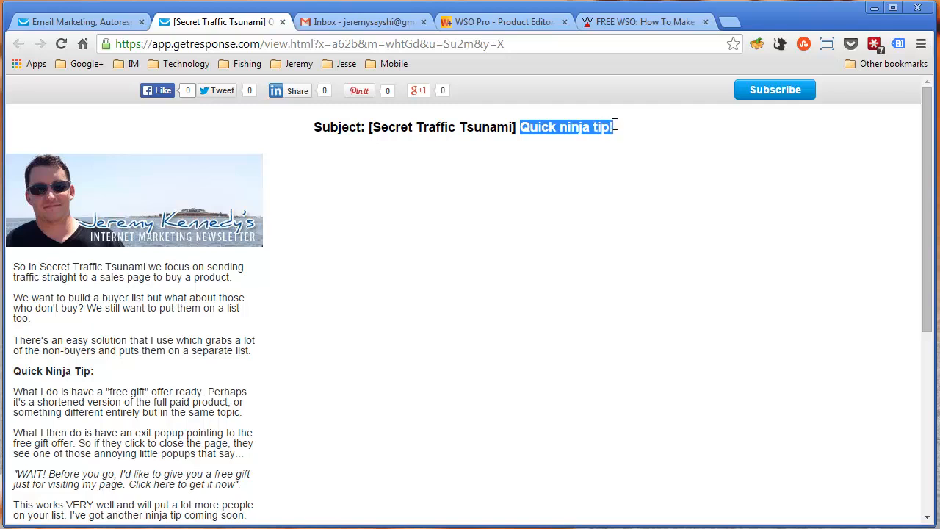
{"action": "left_click", "coordinate": [285, 246]}
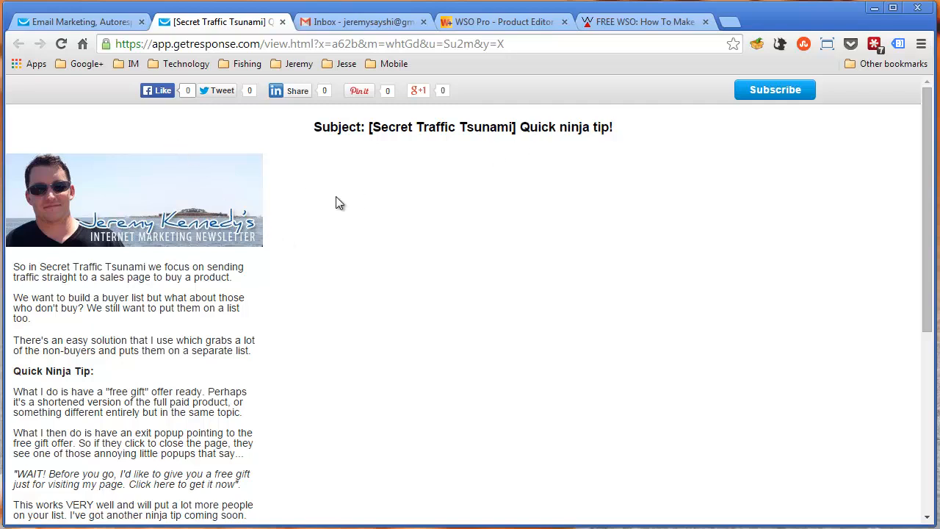
{"action": "scroll", "coordinate": [335, 196], "scroll_direction": "down", "scroll_amount": 1}
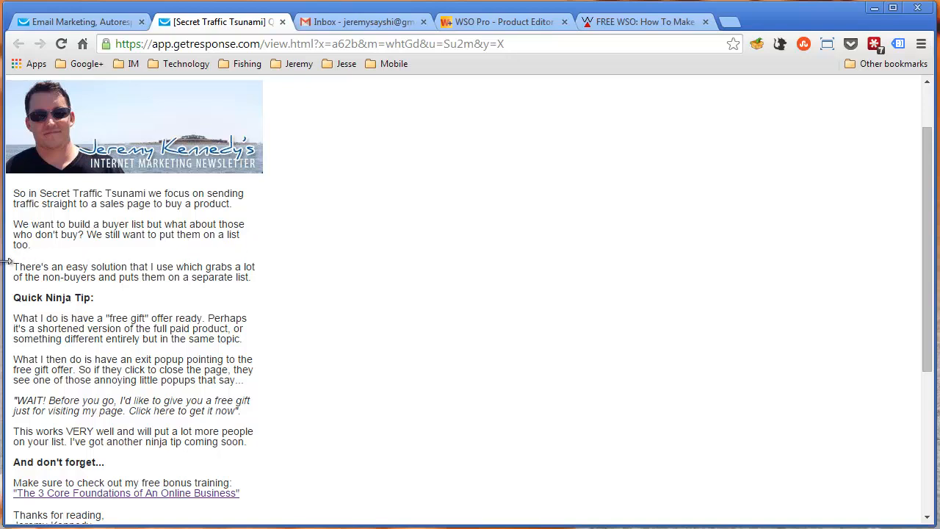
{"action": "left_click_drag", "start_coordinate": [78, 267], "coordinate": [144, 267]}
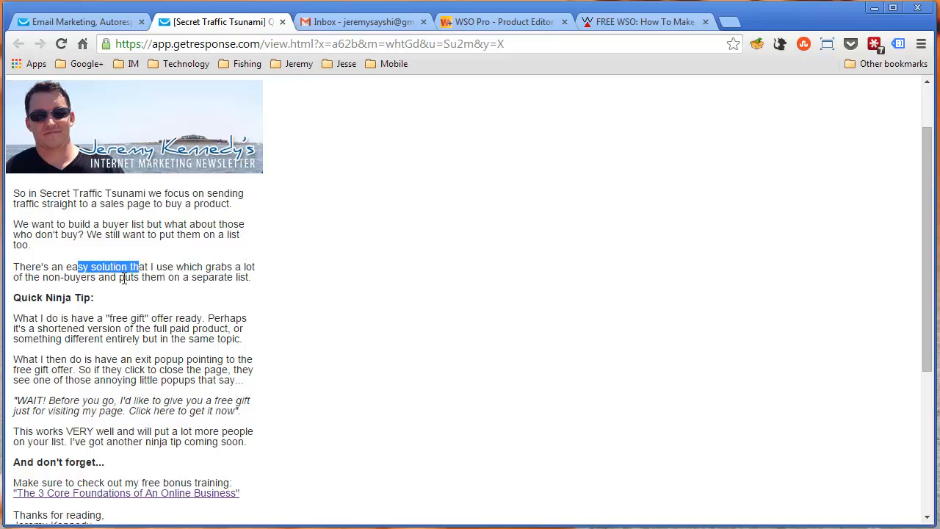
{"action": "left_click", "coordinate": [175, 292]}
{"action": "scroll", "coordinate": [175, 292], "scroll_direction": "down", "scroll_amount": 1}
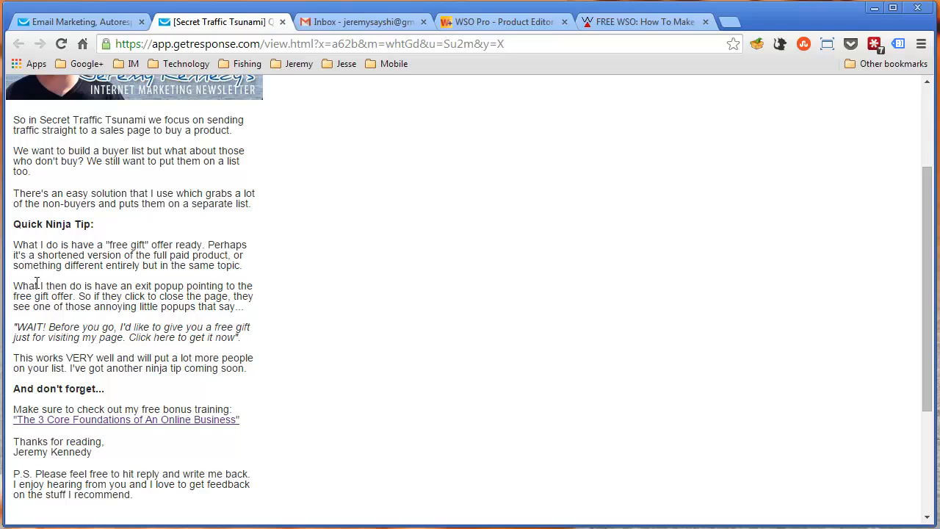
Highlight the exit popup explanation, the "WAIT! Before you go" quote and the "VERY well" paragraph in turn, ending with nothing selected
{"action": "left_click_drag", "start_coordinate": [23, 286], "coordinate": [143, 288]}
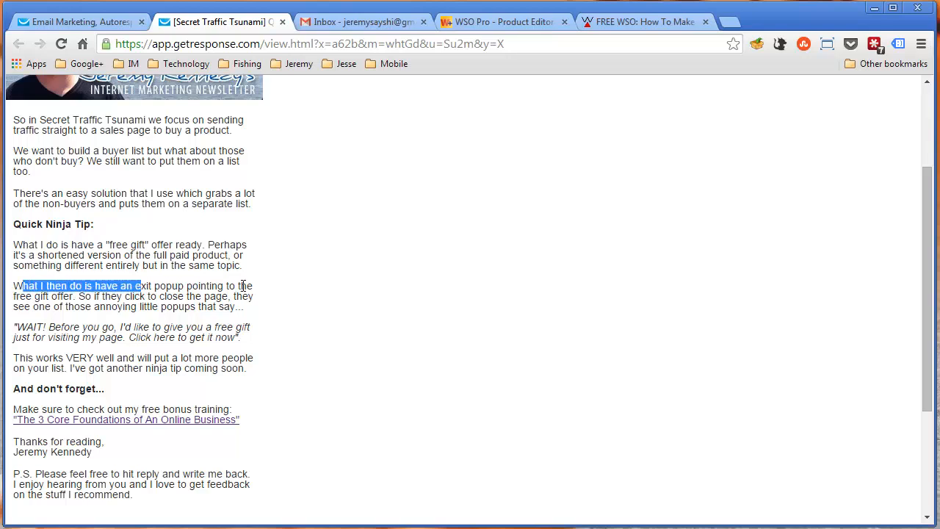
{"action": "left_click_drag", "start_coordinate": [18, 296], "coordinate": [246, 307]}
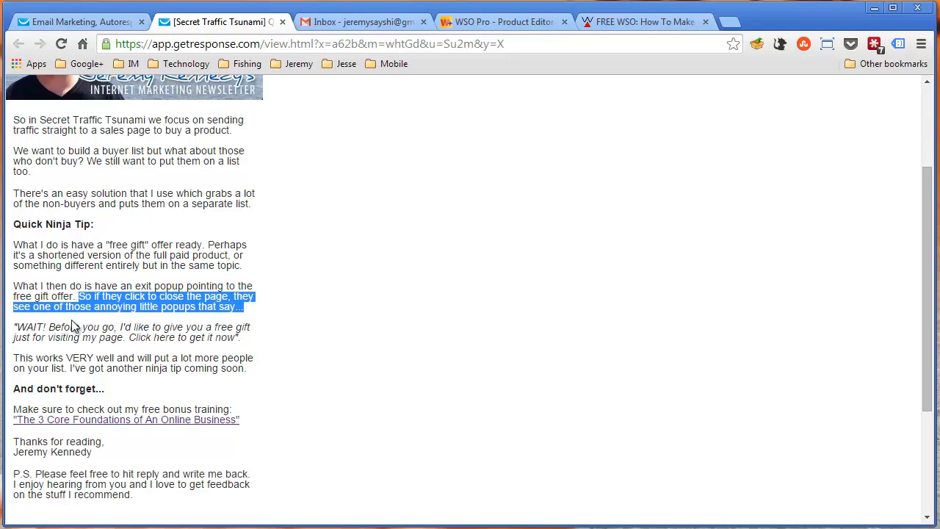
{"action": "left_click_drag", "start_coordinate": [32, 327], "coordinate": [62, 327]}
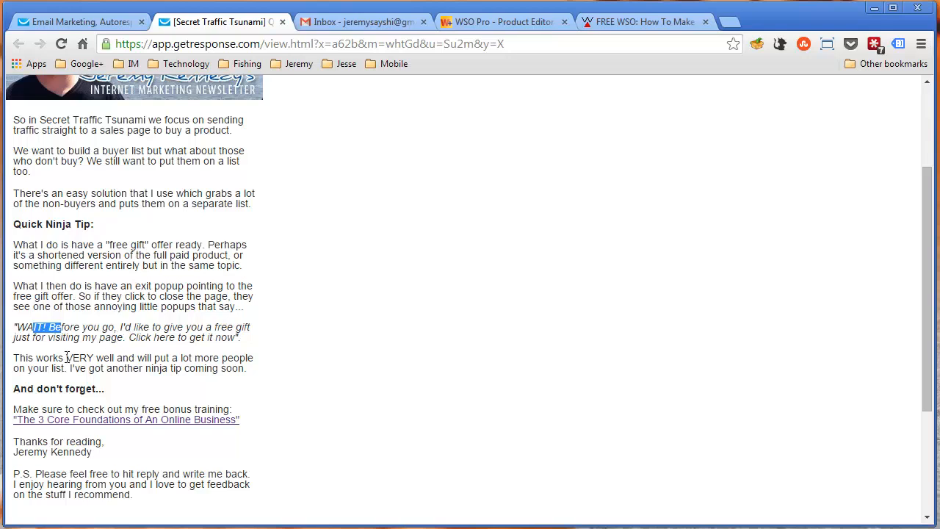
{"action": "left_click_drag", "start_coordinate": [65, 357], "coordinate": [229, 357]}
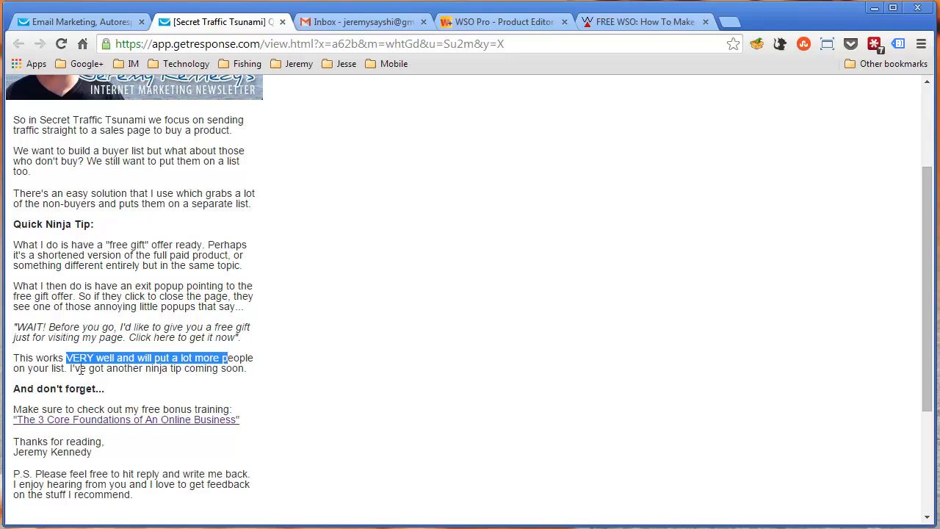
{"action": "left_click_drag", "start_coordinate": [28, 370], "coordinate": [252, 374]}
{"action": "left_click", "coordinate": [138, 349]}
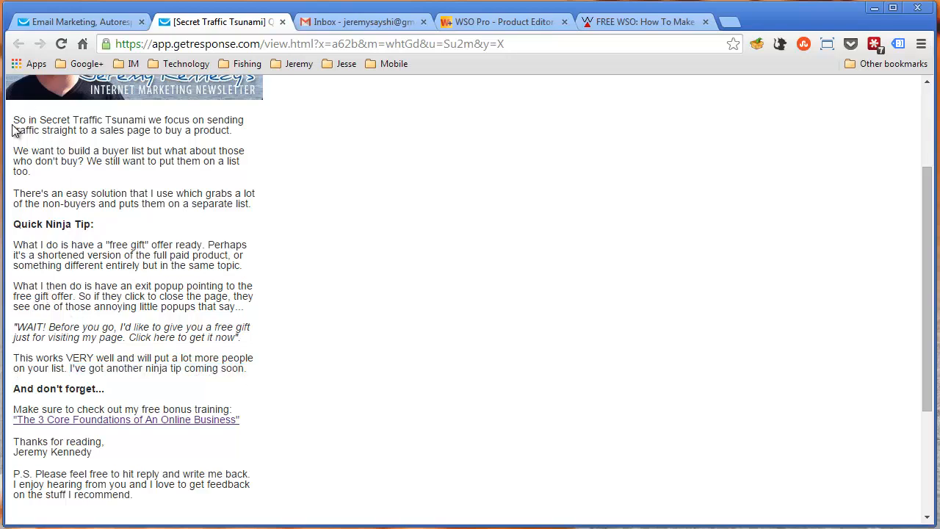
Highlight the email's main content and the paragraphs under Quick Ninja Tip, and clear the selection
{"action": "left_click_drag", "start_coordinate": [13, 121], "coordinate": [248, 370]}
{"action": "left_click", "coordinate": [199, 301]}
{"action": "left_click_drag", "start_coordinate": [14, 245], "coordinate": [243, 342]}
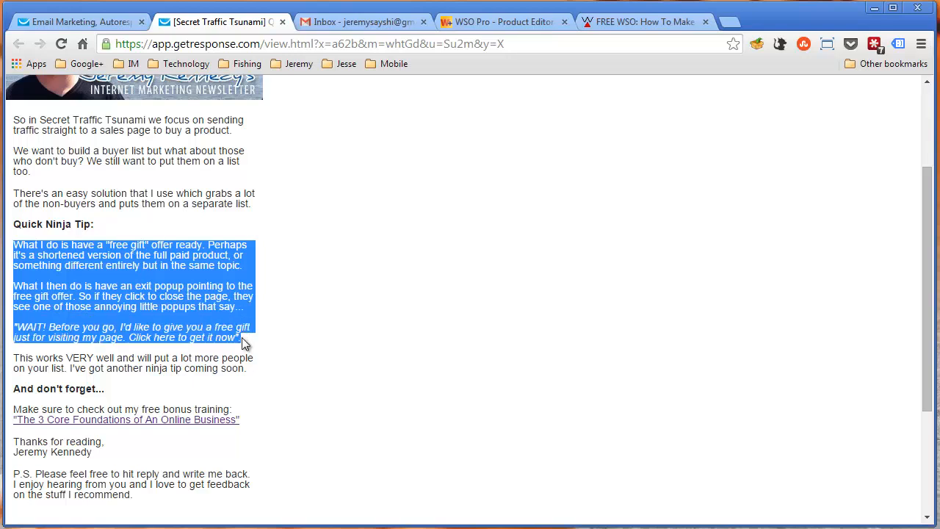
{"action": "left_click", "coordinate": [245, 343]}
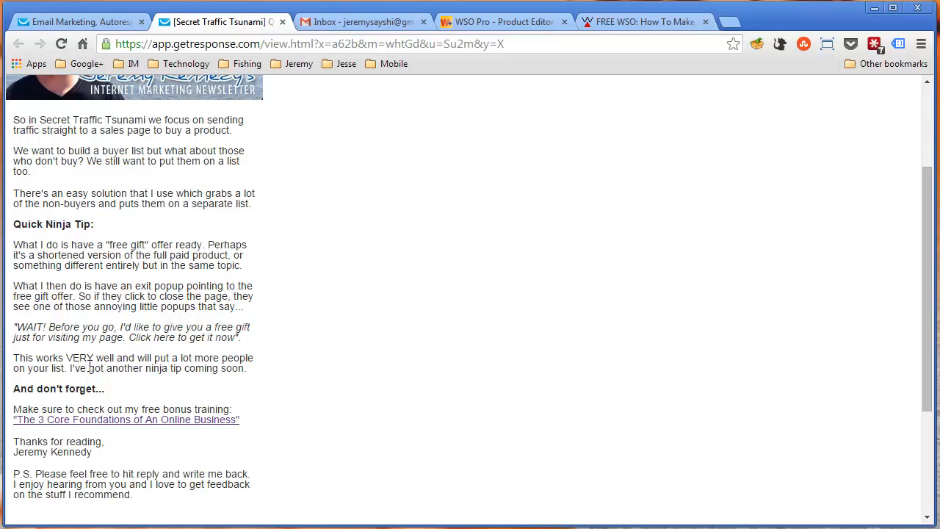
Highlight the teaser sentence "I've got another ninja tip coming soon." and look over the email body again
{"action": "left_click_drag", "start_coordinate": [70, 373], "coordinate": [254, 376]}
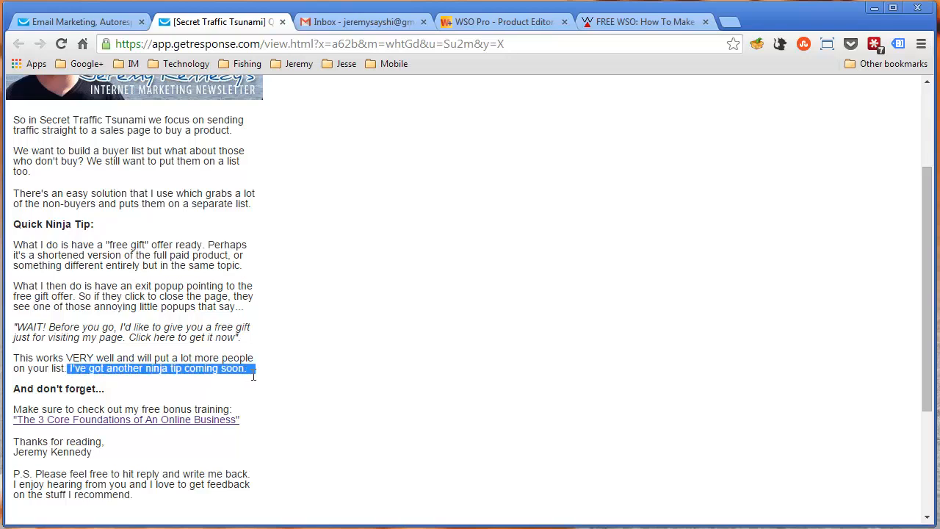
{"action": "left_click", "coordinate": [250, 369]}
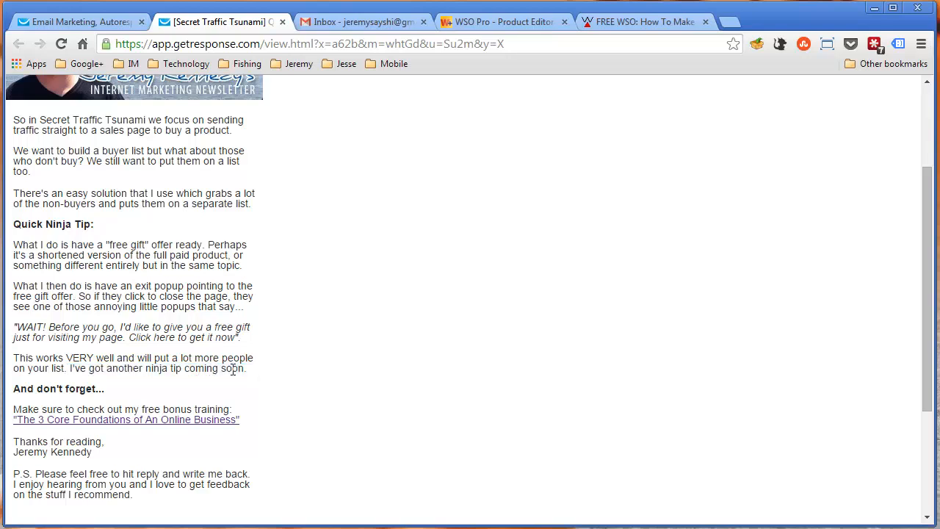
{"action": "left_click_drag", "start_coordinate": [68, 369], "coordinate": [254, 367]}
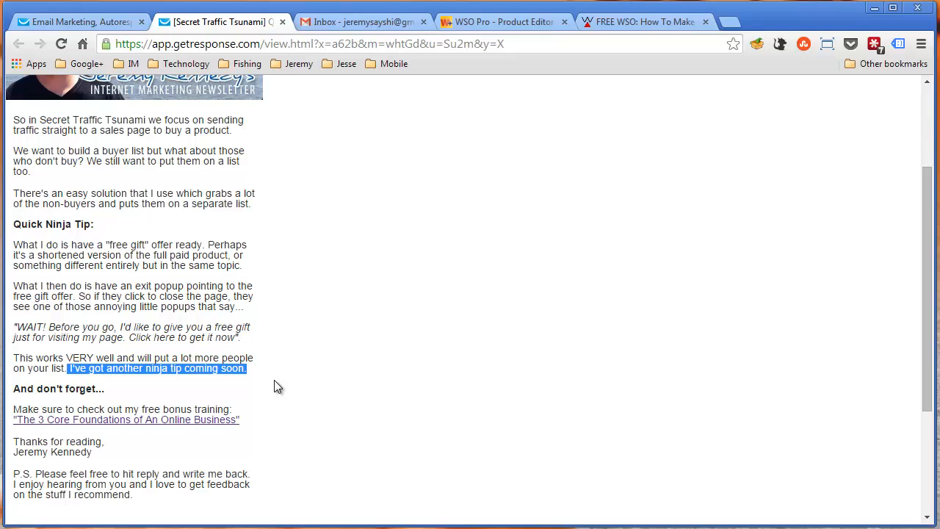
{"action": "scroll", "coordinate": [274, 380], "scroll_direction": "up", "scroll_amount": 2}
{"action": "scroll", "coordinate": [274, 380], "scroll_direction": "down", "scroll_amount": 1}
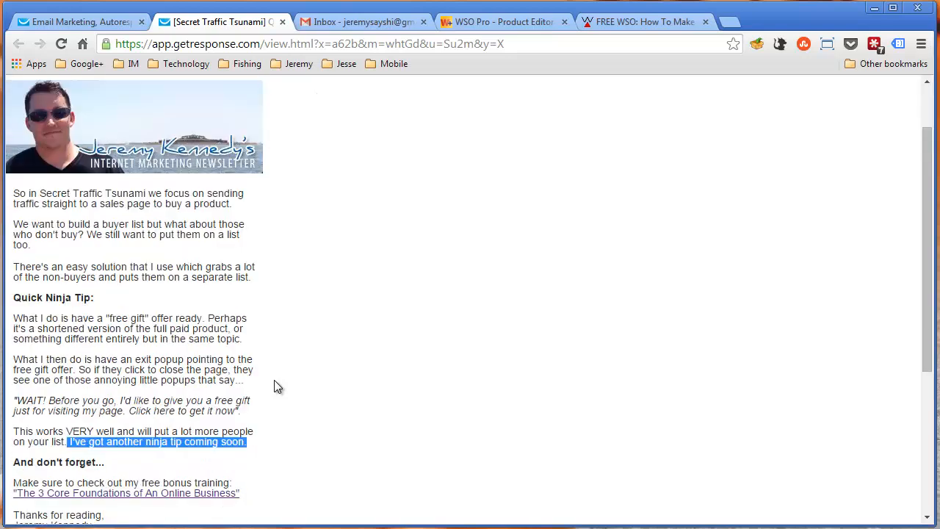
Highlight the bonus training line, then the whole "And don't forget..." section twice, ending with nothing selected
{"action": "scroll", "coordinate": [274, 379], "scroll_direction": "up", "scroll_amount": 1}
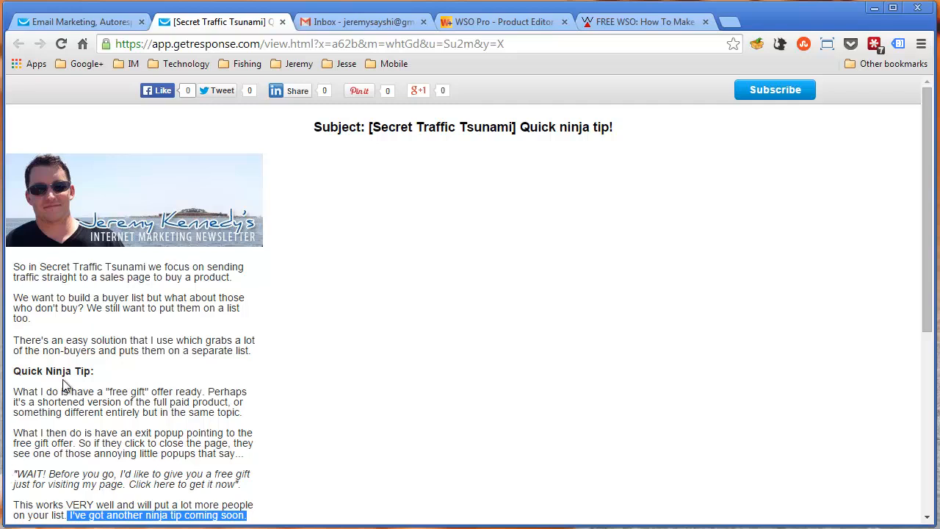
{"action": "left_click", "coordinate": [233, 439]}
{"action": "scroll", "coordinate": [233, 439], "scroll_direction": "down", "scroll_amount": 2}
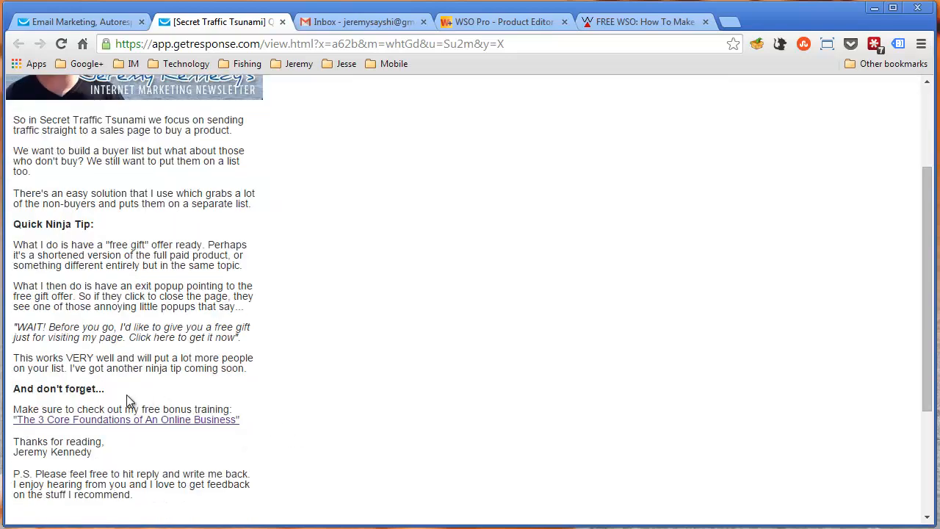
{"action": "left_click_drag", "start_coordinate": [107, 389], "coordinate": [237, 405]}
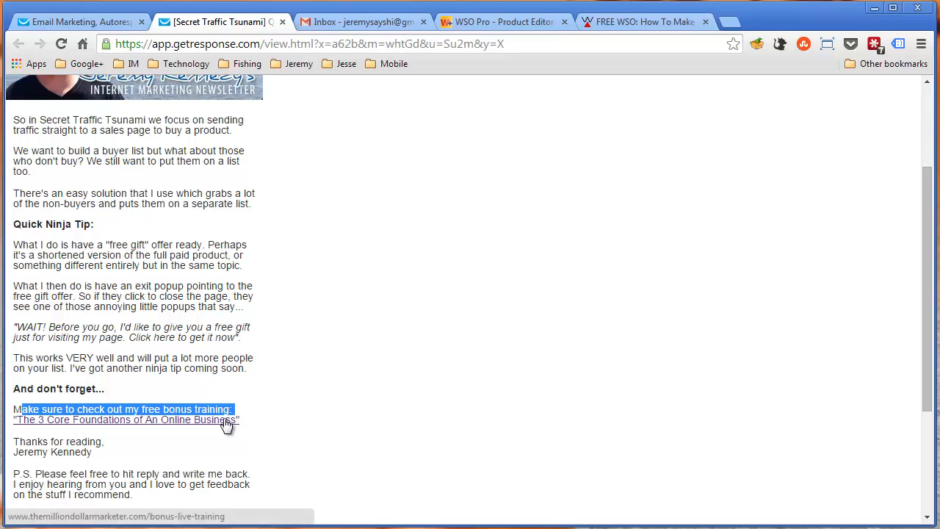
{"action": "left_click", "coordinate": [205, 443]}
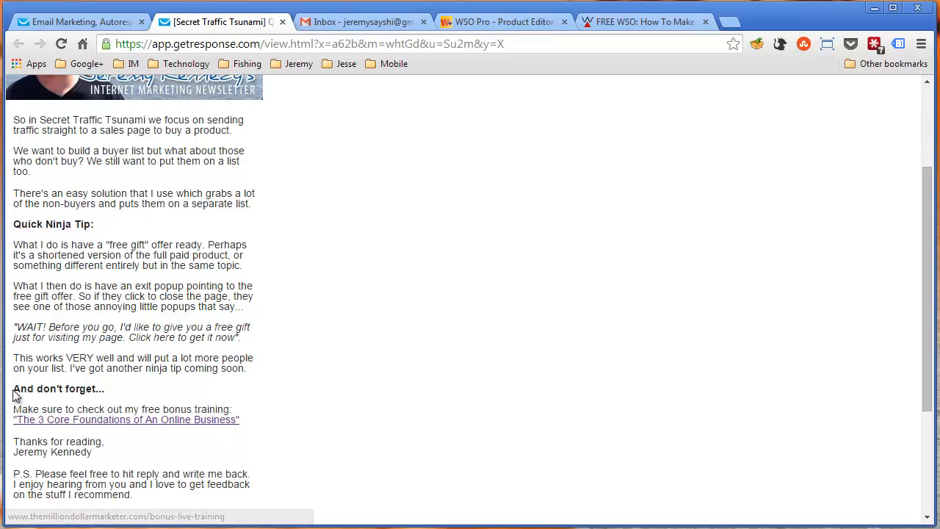
{"action": "left_click_drag", "start_coordinate": [15, 393], "coordinate": [244, 433]}
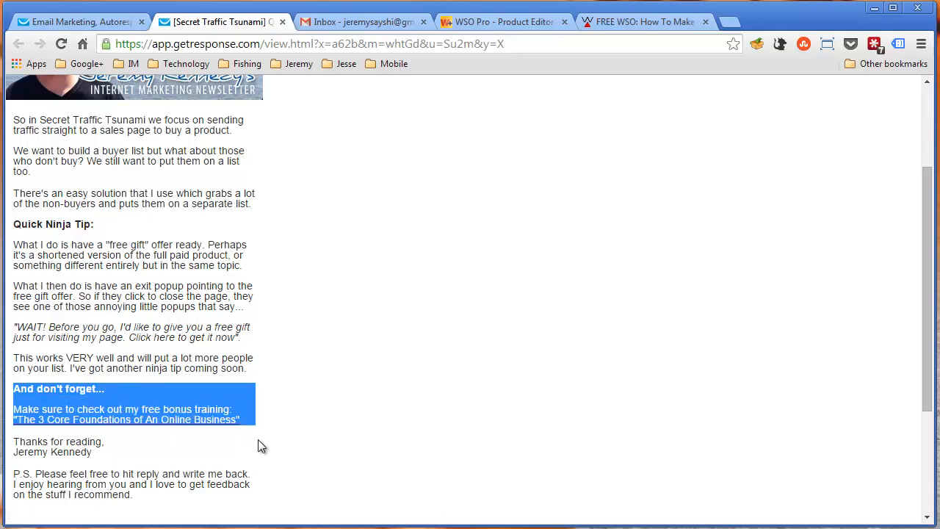
{"action": "left_click", "coordinate": [257, 415]}
{"action": "left_click_drag", "start_coordinate": [249, 429], "coordinate": [12, 390]}
{"action": "left_click", "coordinate": [46, 348]}
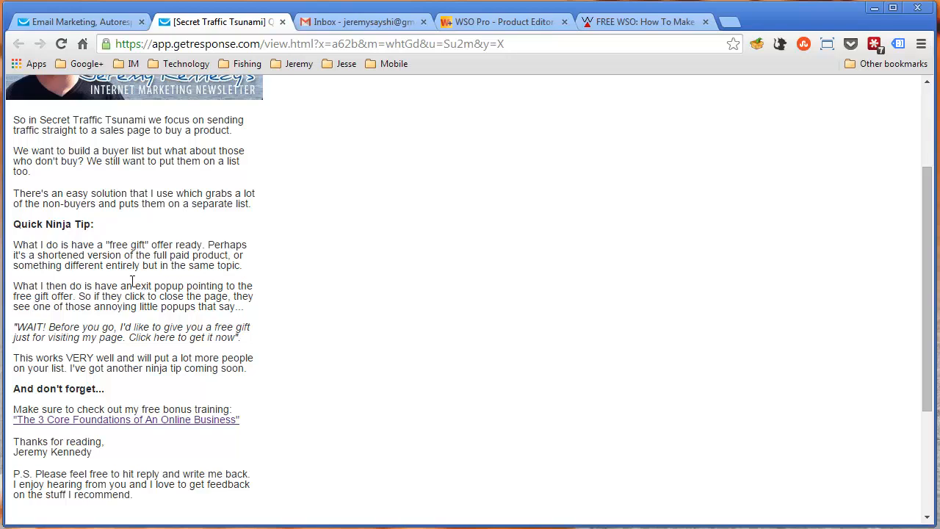
Highlight the exit popup paragraphs, the "And don't forget..." heading and the bonus training line in turn, then clear the selection
{"action": "left_click_drag", "start_coordinate": [219, 285], "coordinate": [239, 285]}
{"action": "left_click", "coordinate": [243, 298]}
{"action": "left_click_drag", "start_coordinate": [10, 272], "coordinate": [251, 373]}
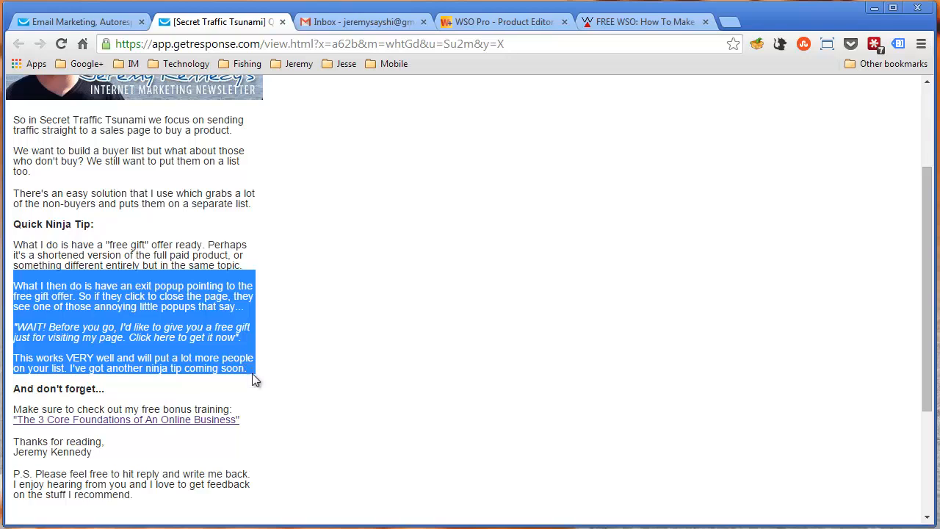
{"action": "left_click", "coordinate": [102, 388]}
{"action": "left_click_drag", "start_coordinate": [14, 390], "coordinate": [116, 395]}
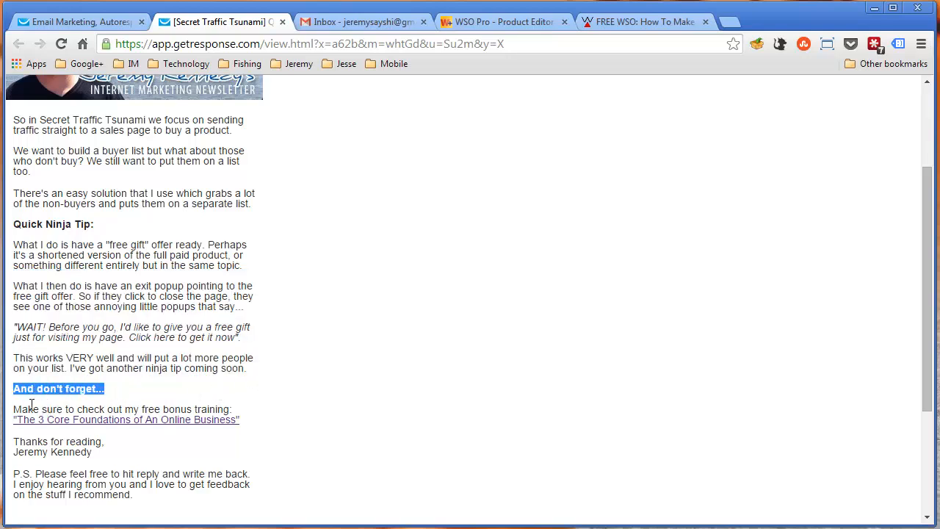
{"action": "left_click_drag", "start_coordinate": [17, 404], "coordinate": [208, 409]}
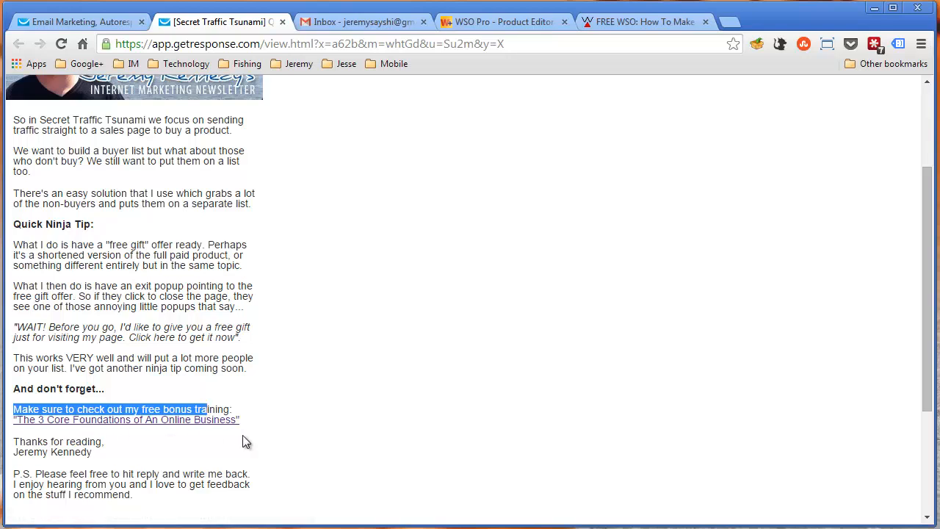
{"action": "left_click", "coordinate": [152, 348]}
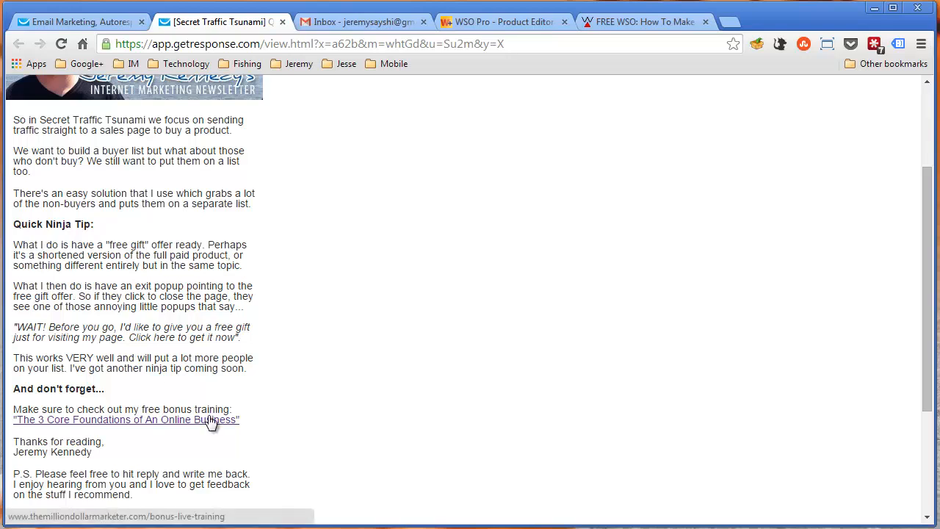
Highlight the "free gift" offer paragraph, clear the selection and look over the email again up to its subject
{"action": "left_click_drag", "start_coordinate": [18, 239], "coordinate": [154, 265]}
{"action": "left_click", "coordinate": [99, 255]}
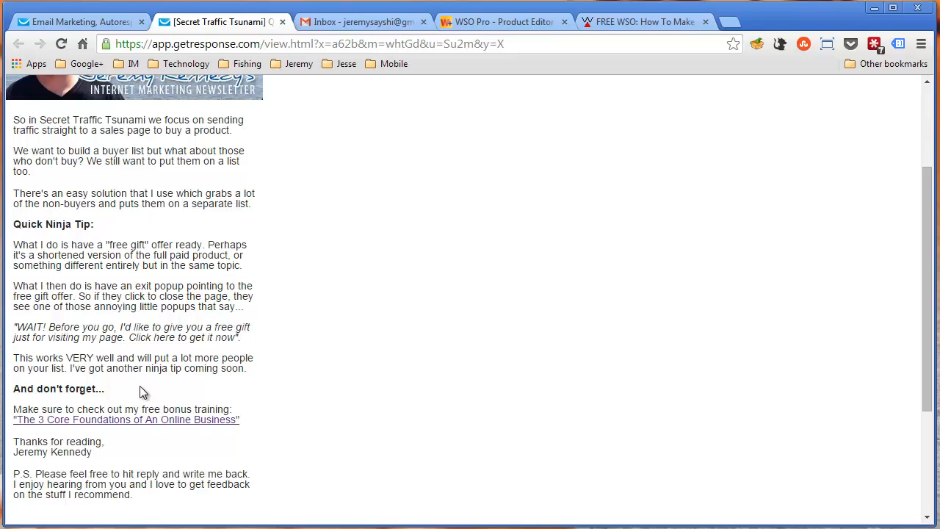
{"action": "scroll", "coordinate": [143, 393], "scroll_direction": "up", "scroll_amount": 3}
{"action": "scroll", "coordinate": [142, 389], "scroll_direction": "down", "scroll_amount": 3}
{"action": "scroll", "coordinate": [292, 341], "scroll_direction": "up", "scroll_amount": 3}
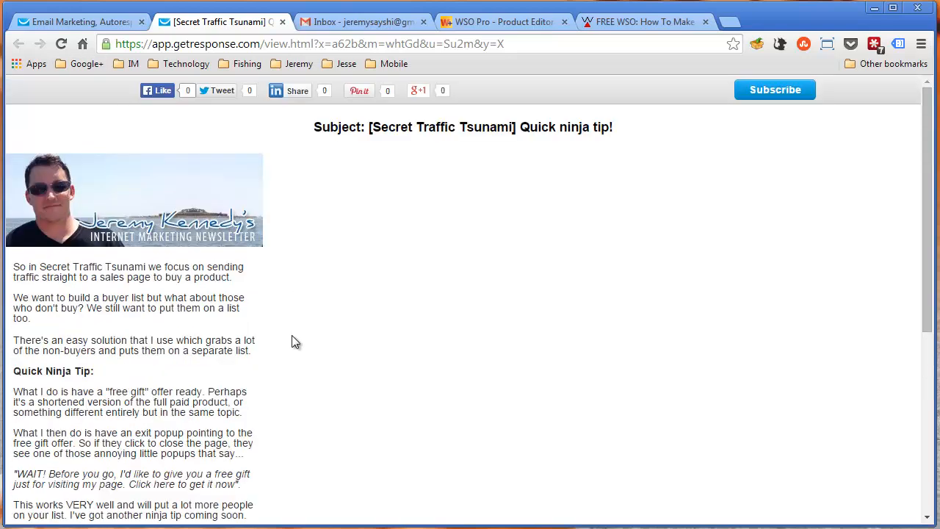
Go back to the secret_traffic_tsunami autoresponder calendar, look it over and open the preview of the day 4 message Followup 2
{"action": "left_click", "coordinate": [67, 21]}
{"action": "scroll", "coordinate": [319, 267], "scroll_direction": "down", "scroll_amount": 4}
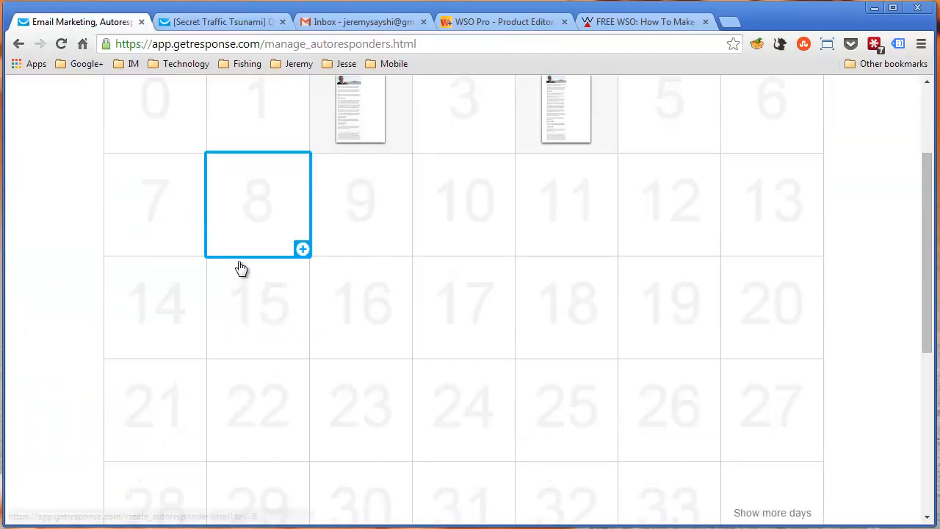
{"action": "scroll", "coordinate": [197, 299], "scroll_direction": "down", "scroll_amount": 3}
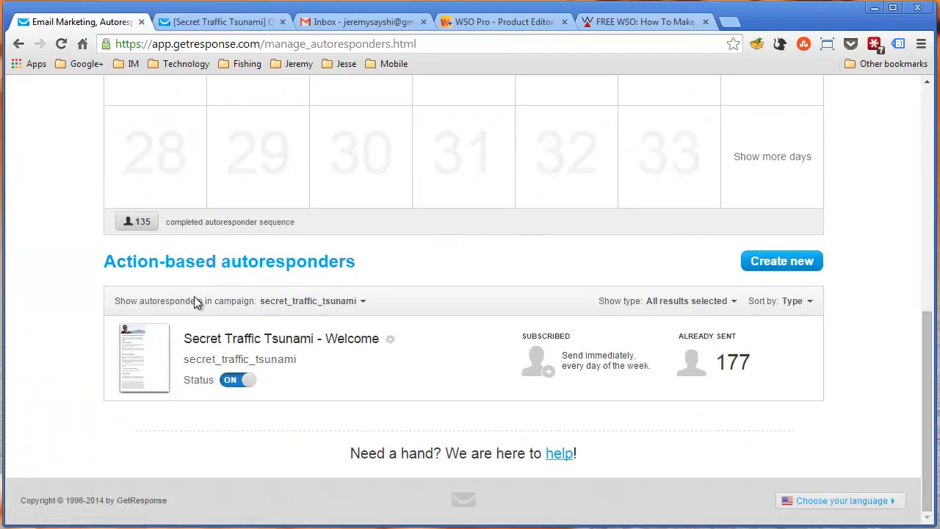
{"action": "scroll", "coordinate": [146, 351], "scroll_direction": "up", "scroll_amount": 8}
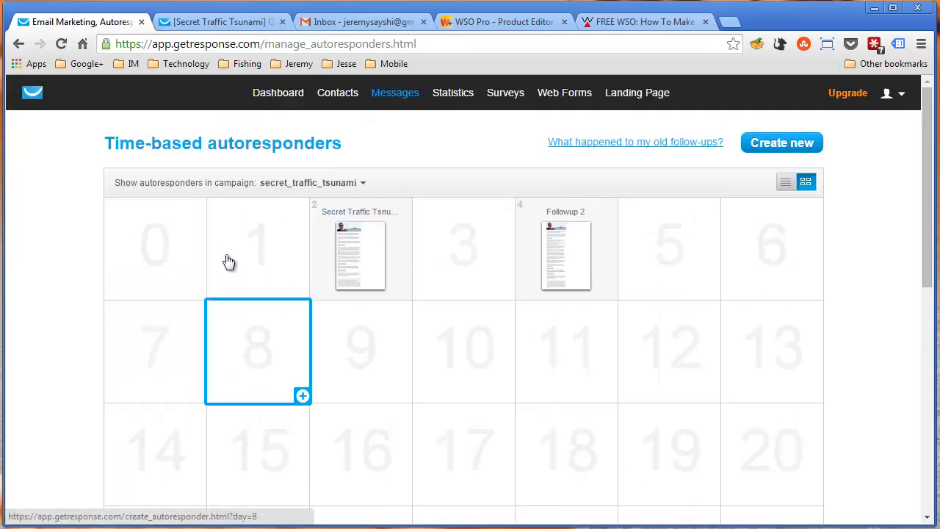
{"action": "mouse_move", "coordinate": [360, 257]}
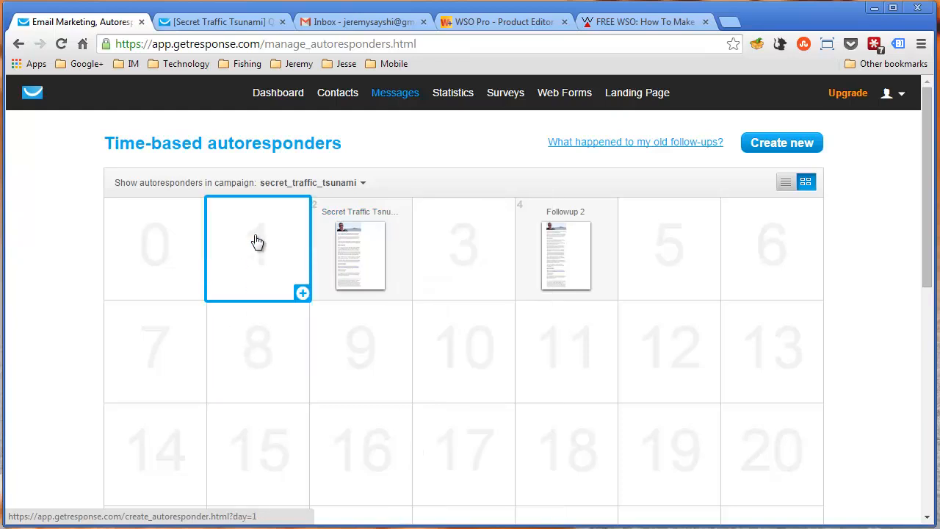
{"action": "mouse_move", "coordinate": [400, 99]}
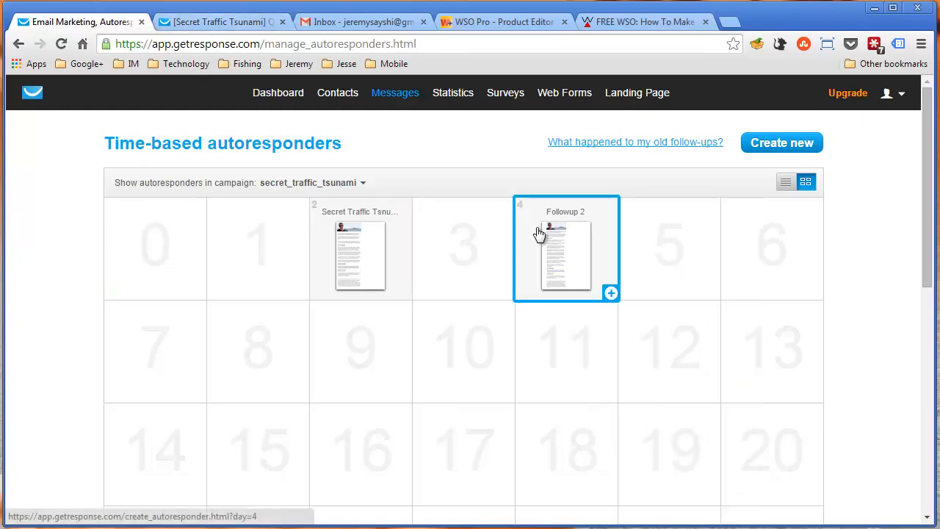
{"action": "mouse_move", "coordinate": [597, 267]}
{"action": "left_click", "coordinate": [732, 254]}
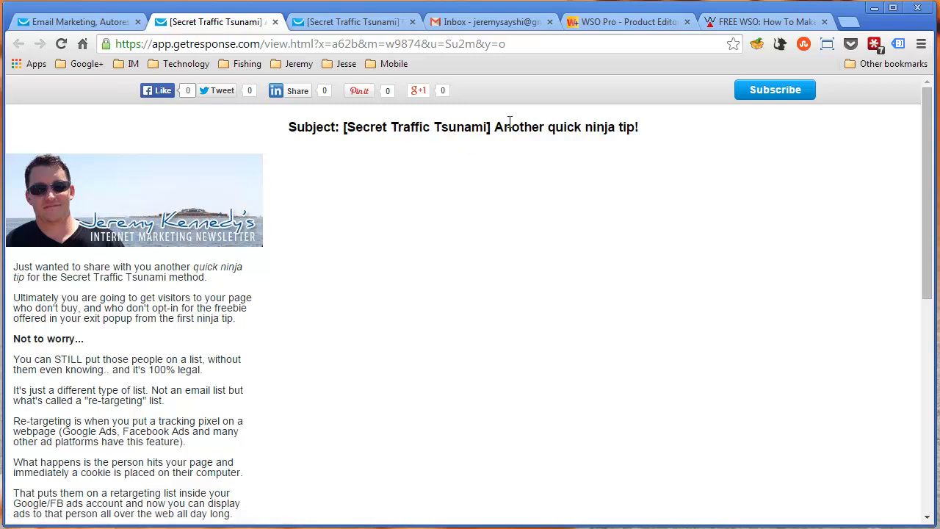
Compare both ninja-tip emails' subjects, highlighting "Another quick ninja tip!" and the "[Secret Traffic Tsunami]" prefix in each
{"action": "left_click_drag", "start_coordinate": [511, 126], "coordinate": [651, 130]}
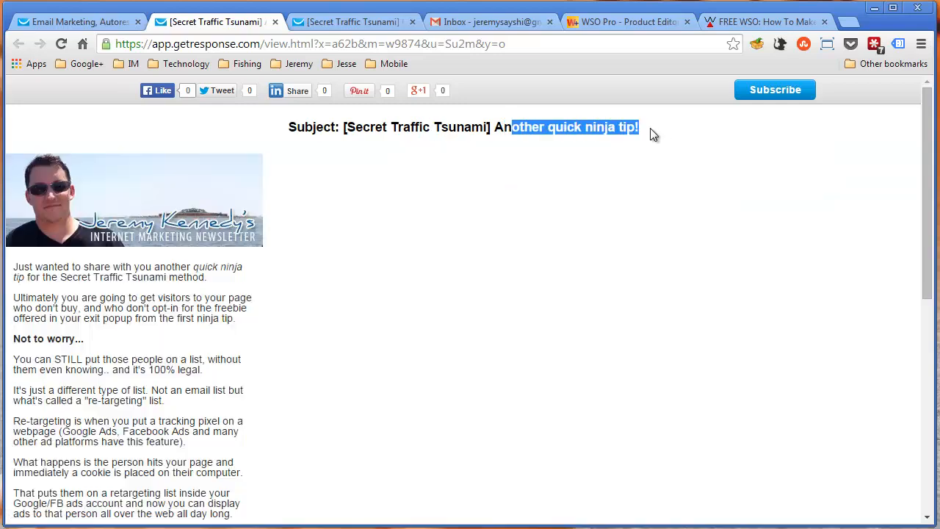
{"action": "left_click", "coordinate": [497, 129]}
{"action": "left_click", "coordinate": [318, 23]}
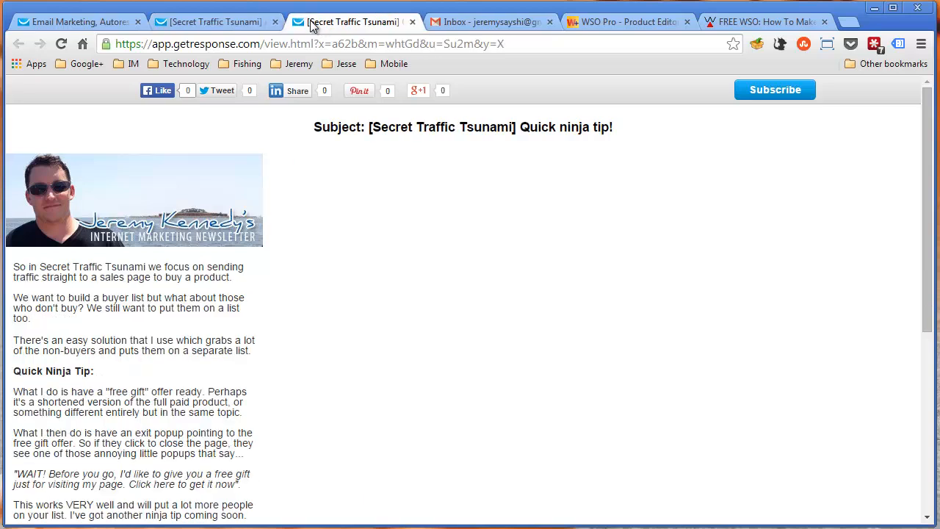
{"action": "left_click", "coordinate": [242, 22]}
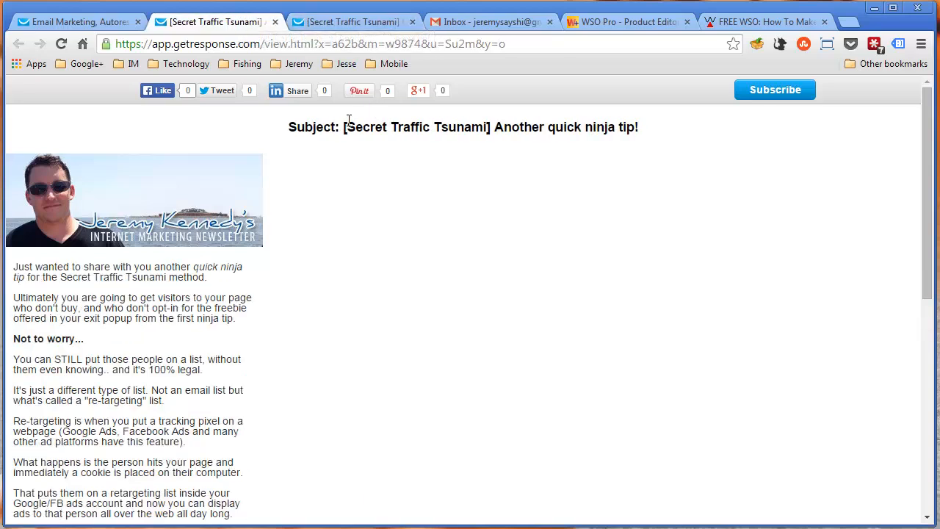
{"action": "left_click_drag", "start_coordinate": [343, 127], "coordinate": [491, 130]}
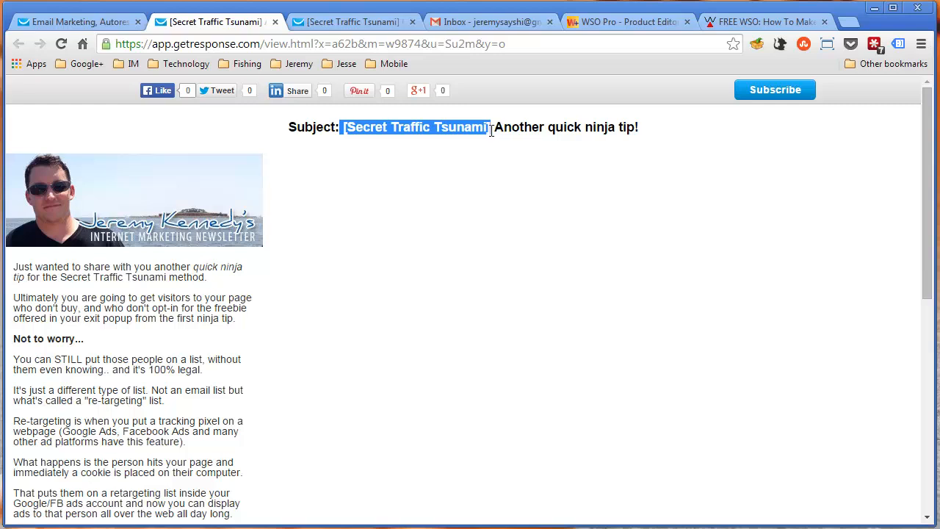
{"action": "left_click", "coordinate": [345, 22]}
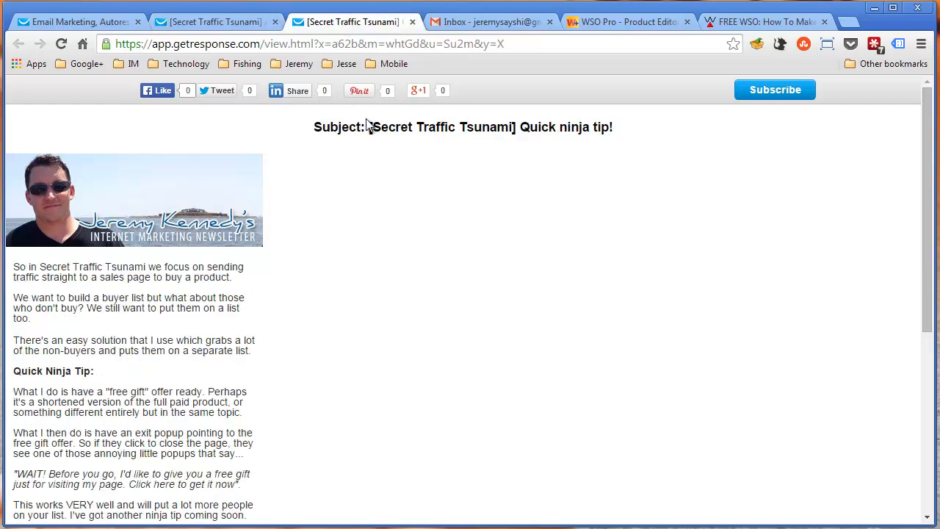
{"action": "left_click_drag", "start_coordinate": [369, 127], "coordinate": [519, 131]}
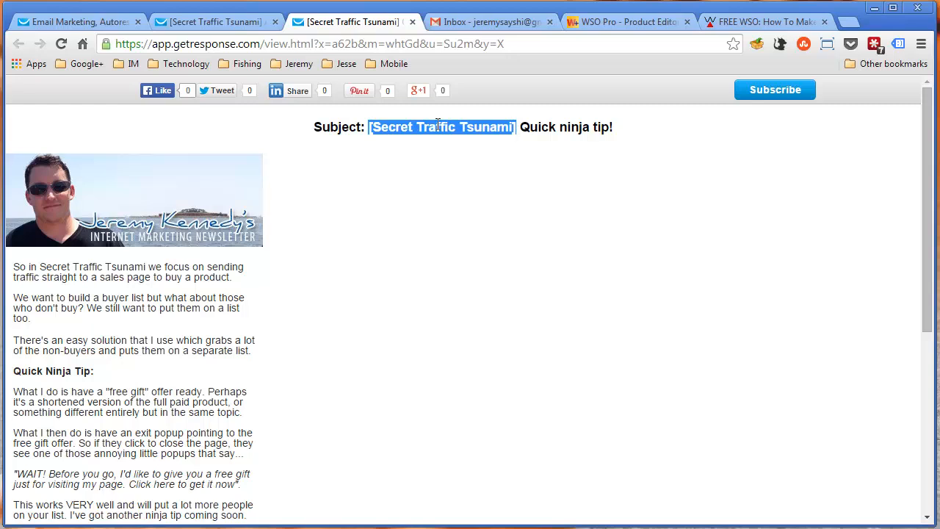
Return to the "Another quick ninja tip!" email and highlight its subject prefix "[Secret Traffic Tsunami]" repeatedly, ending with nothing selected
{"action": "left_click", "coordinate": [235, 29]}
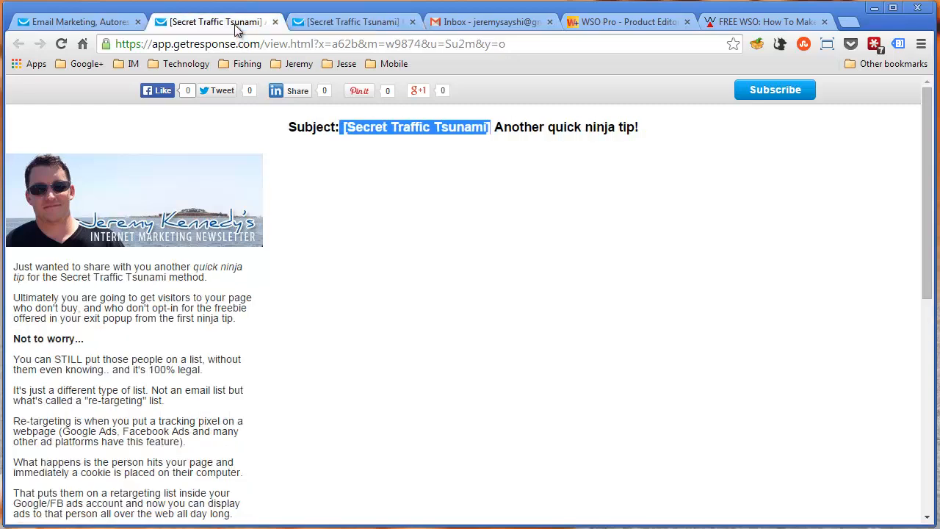
{"action": "left_click", "coordinate": [350, 126]}
{"action": "left_click_drag", "start_coordinate": [340, 127], "coordinate": [426, 133]}
{"action": "left_click", "coordinate": [451, 145]}
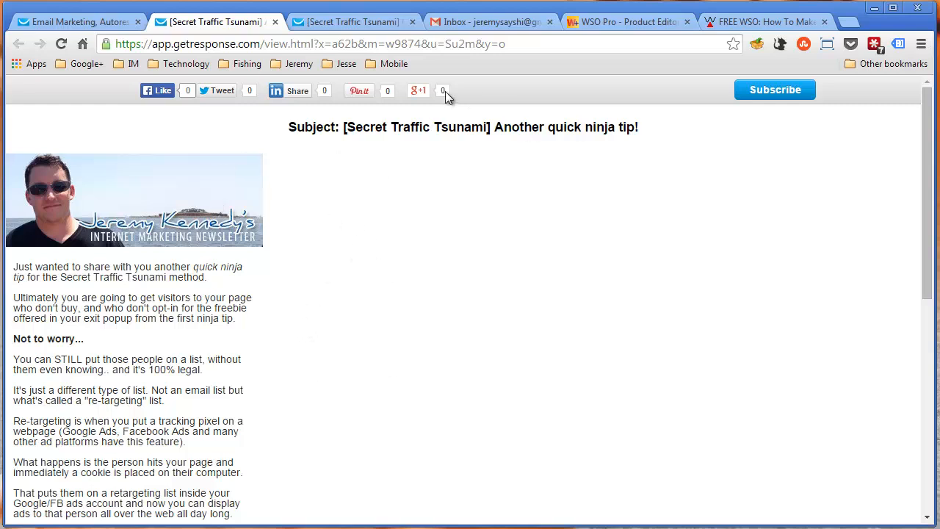
{"action": "left_click_drag", "start_coordinate": [346, 126], "coordinate": [490, 126]}
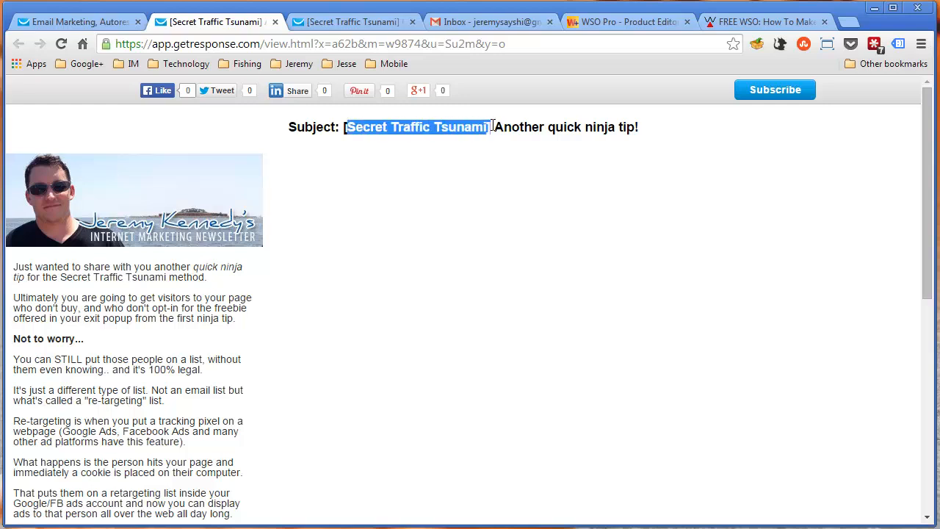
{"action": "left_click", "coordinate": [485, 141]}
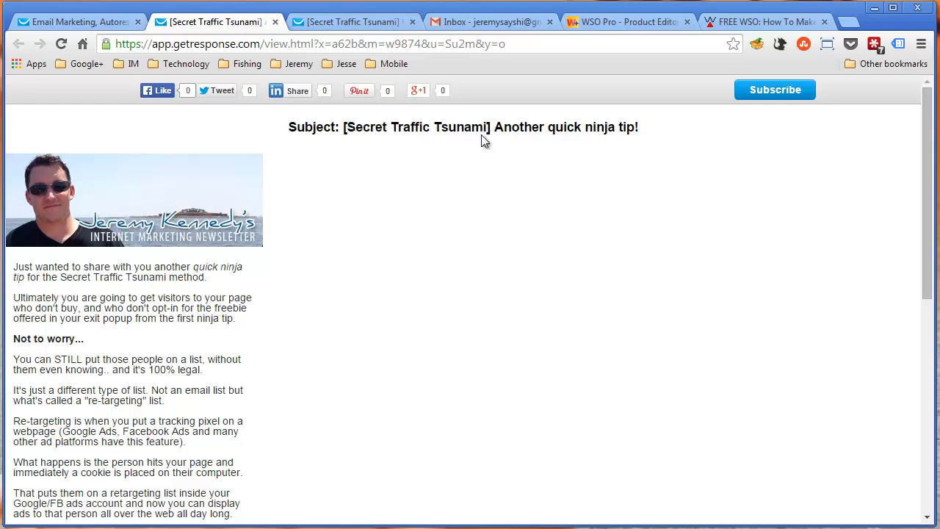
Check the autoresponder calendar, then highlight both parts of the second ninja-tip email's subject and clear the selection
{"action": "left_click", "coordinate": [110, 22]}
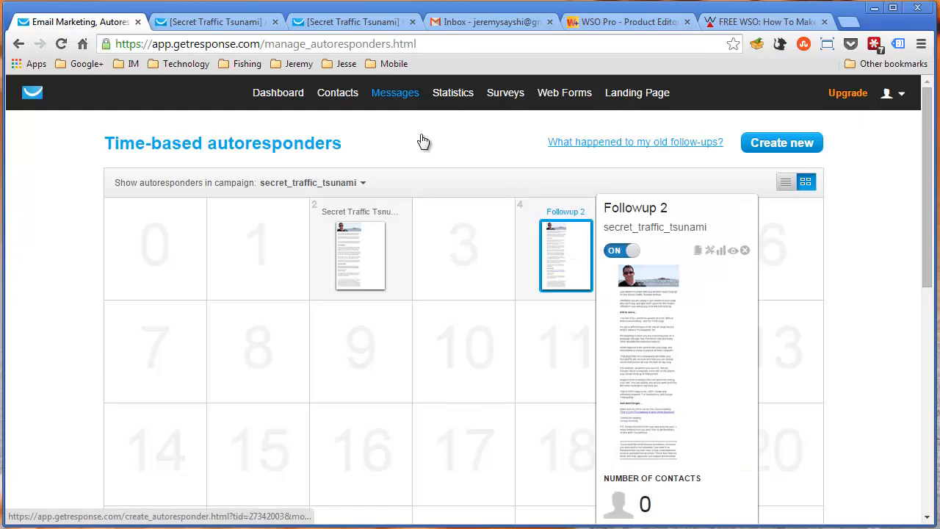
{"action": "left_click", "coordinate": [190, 26]}
{"action": "left_click_drag", "start_coordinate": [342, 126], "coordinate": [491, 135]}
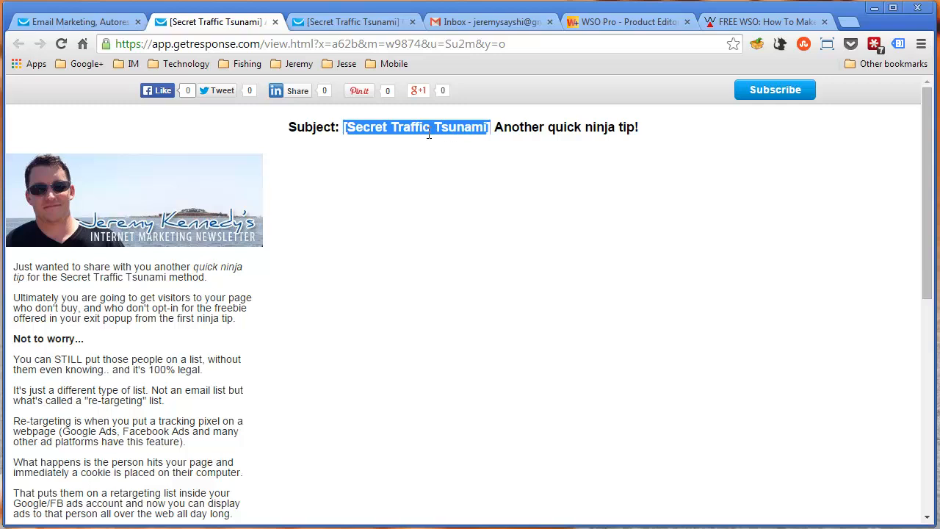
{"action": "left_click_drag", "start_coordinate": [504, 129], "coordinate": [641, 118]}
{"action": "left_click", "coordinate": [515, 154]}
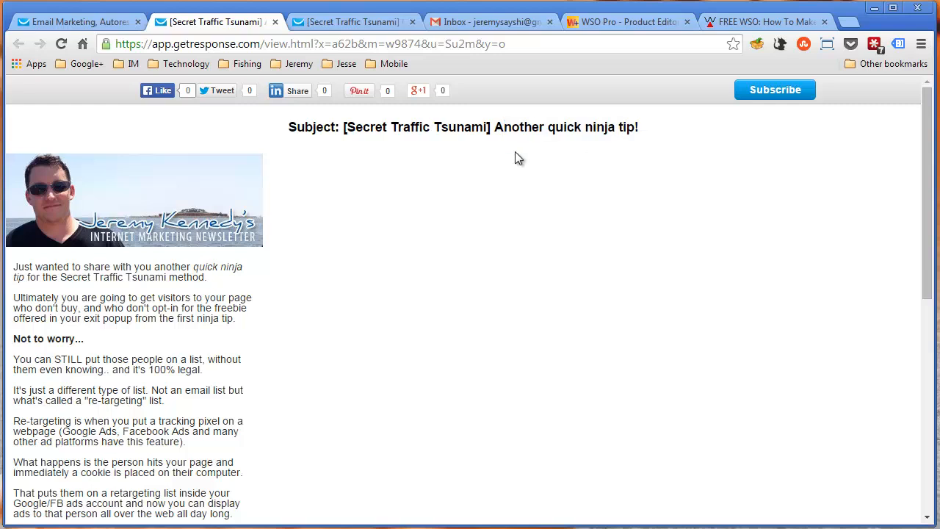
Highlight "Quick ninja tip!" in the first email's subject and "Another quick ninja tip!" in the second's for comparison
{"action": "left_click", "coordinate": [354, 23]}
{"action": "left_click_drag", "start_coordinate": [521, 127], "coordinate": [646, 122]}
{"action": "left_click", "coordinate": [220, 23]}
{"action": "left_click_drag", "start_coordinate": [504, 129], "coordinate": [623, 142]}
{"action": "left_click", "coordinate": [641, 131]}
Highlight the second email's opening sentence and the paragraph on visitors who don't buy or opt in, then switch to the first ninja-tip email
{"action": "scroll", "coordinate": [218, 298], "scroll_direction": "down", "scroll_amount": 1}
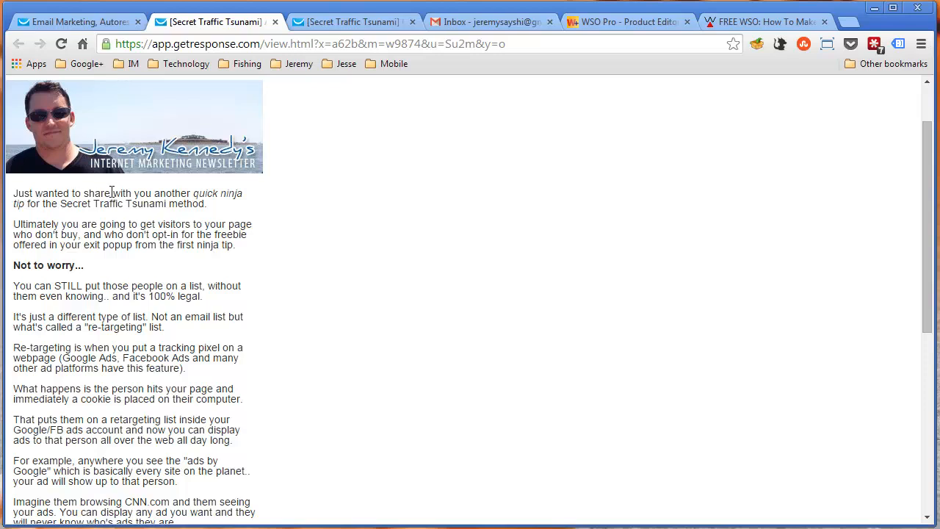
{"action": "left_click_drag", "start_coordinate": [111, 193], "coordinate": [237, 193]}
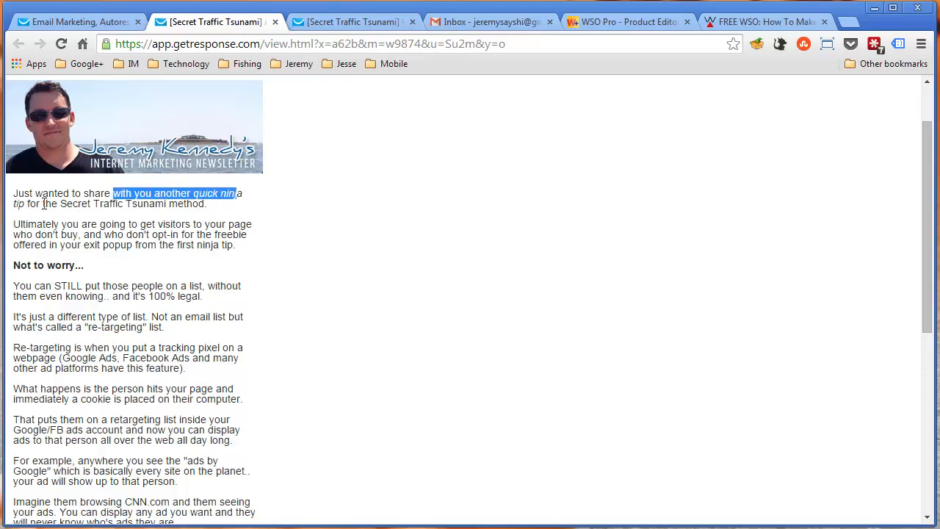
{"action": "left_click_drag", "start_coordinate": [44, 204], "coordinate": [91, 204]}
{"action": "left_click_drag", "start_coordinate": [37, 223], "coordinate": [219, 230]}
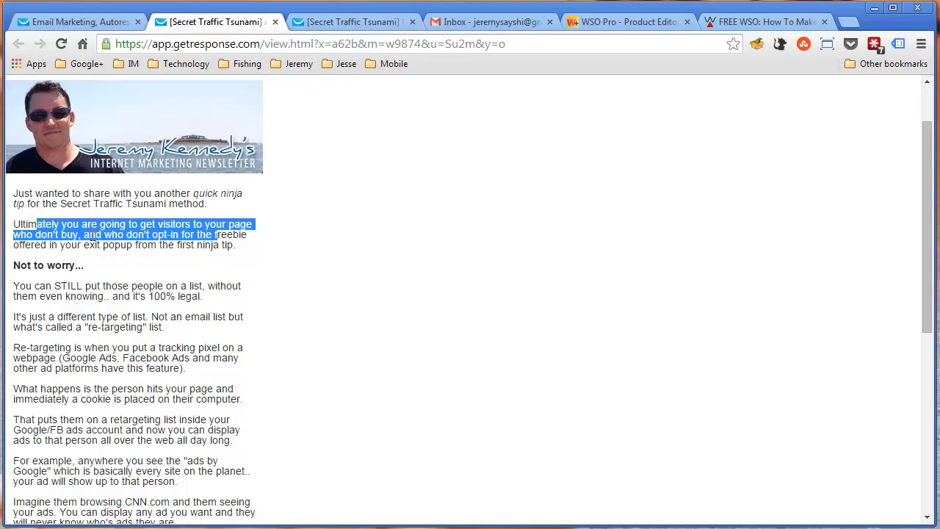
{"action": "left_click", "coordinate": [57, 240]}
{"action": "left_click_drag", "start_coordinate": [78, 247], "coordinate": [235, 246]}
{"action": "left_click", "coordinate": [331, 23]}
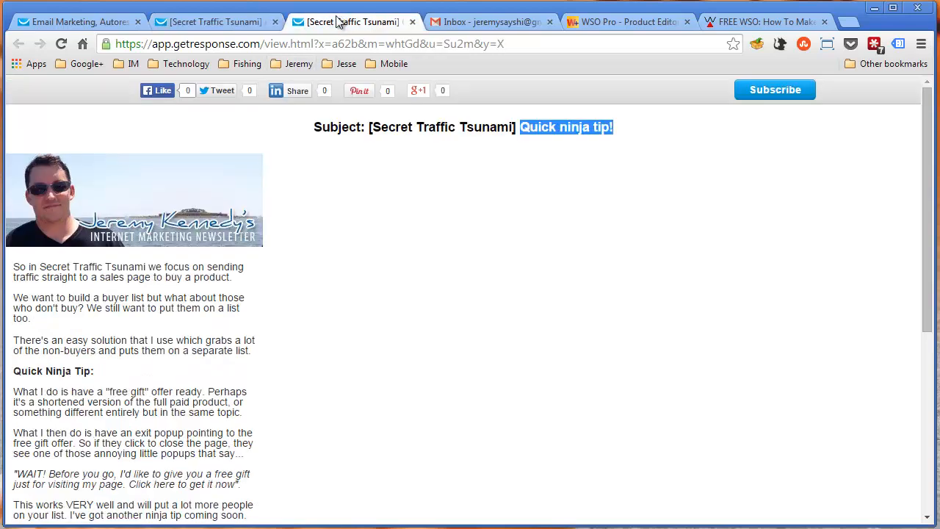
Return to the second ninja-tip email, highlight the sentence about still putting those people on a list, and clear the selection
{"action": "left_click", "coordinate": [509, 127]}
{"action": "left_click", "coordinate": [209, 21]}
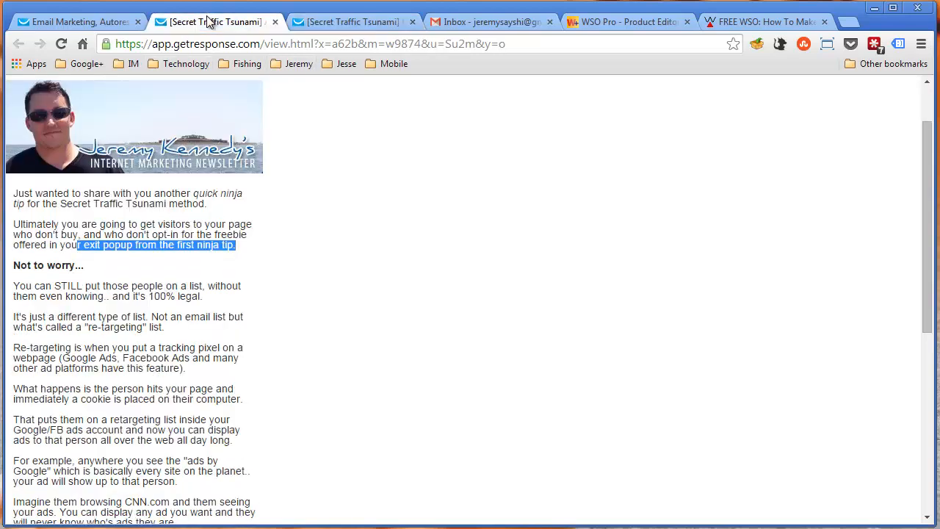
{"action": "left_click", "coordinate": [30, 266]}
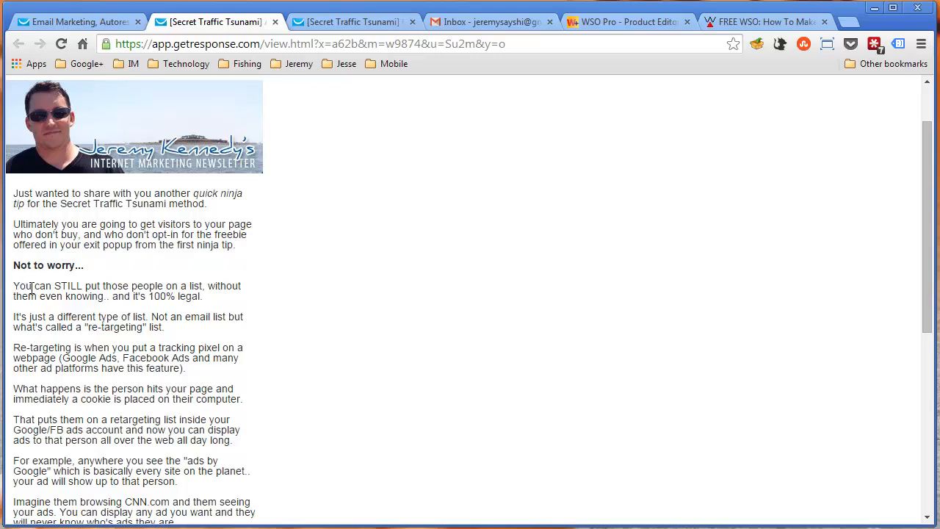
{"action": "left_click_drag", "start_coordinate": [19, 285], "coordinate": [226, 294]}
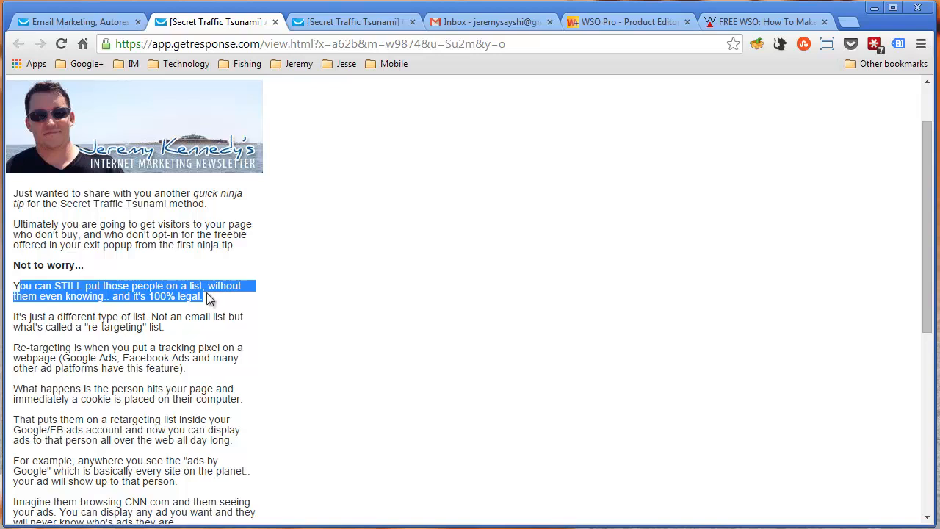
{"action": "left_click", "coordinate": [195, 321]}
Highlight the lines introducing the "re-targeting" list and explaining tracking pixels from Google Ads, Facebook Ads and other platforms
{"action": "scroll", "coordinate": [132, 323], "scroll_direction": "down", "scroll_amount": 1}
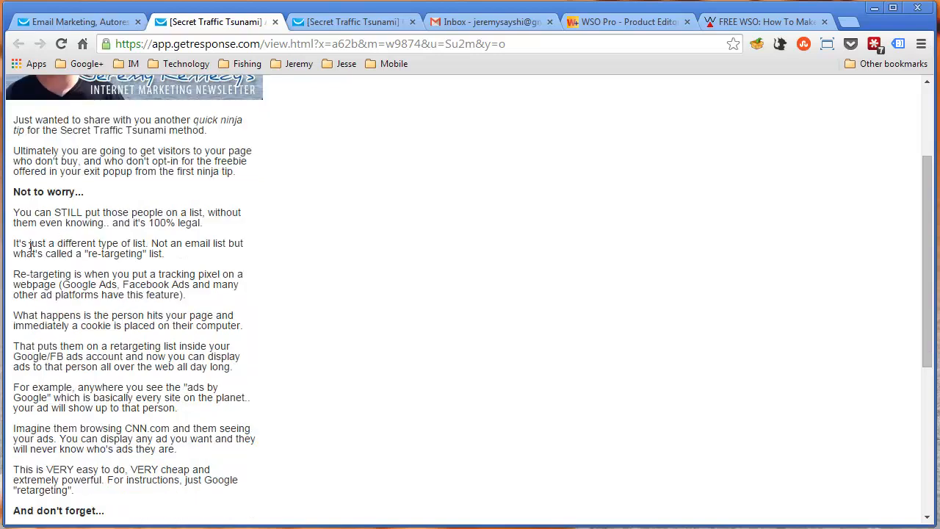
{"action": "left_click_drag", "start_coordinate": [14, 243], "coordinate": [163, 244]}
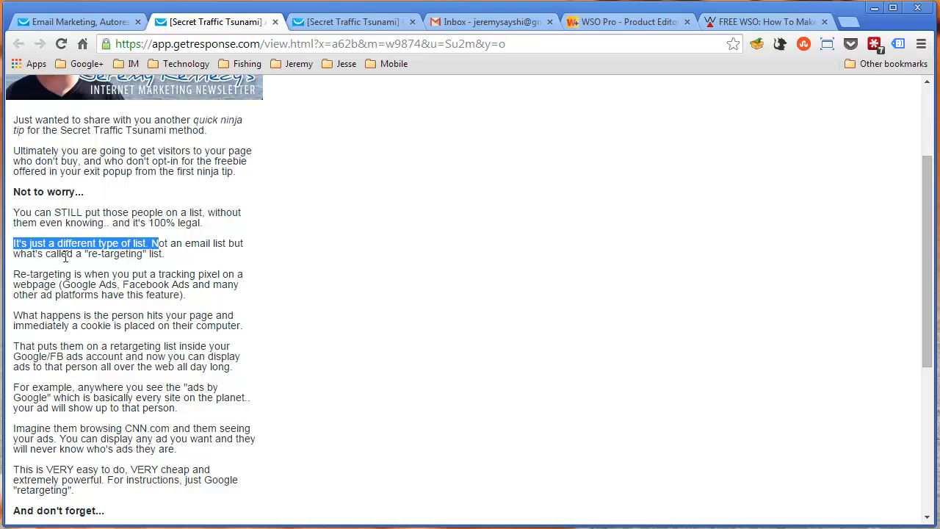
{"action": "left_click_drag", "start_coordinate": [73, 253], "coordinate": [170, 253]}
{"action": "left_click_drag", "start_coordinate": [21, 274], "coordinate": [210, 281]}
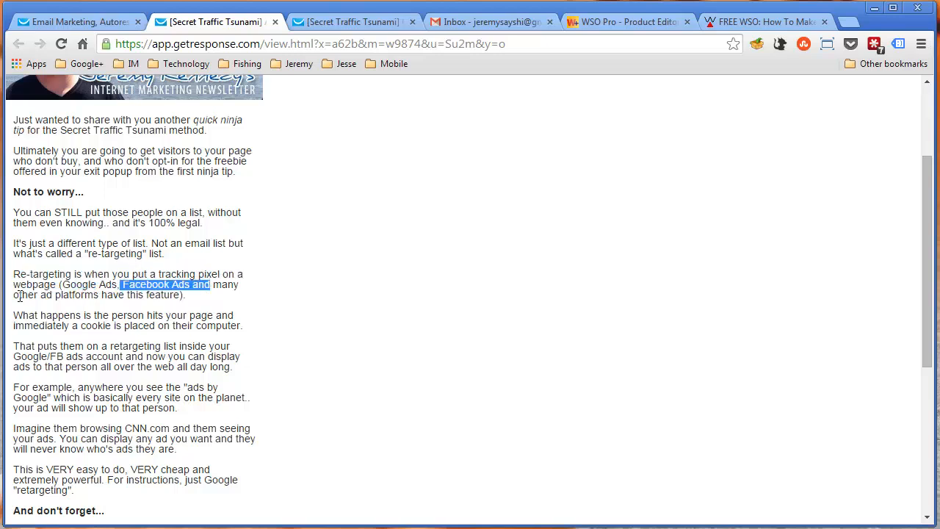
{"action": "left_click_drag", "start_coordinate": [13, 295], "coordinate": [185, 295]}
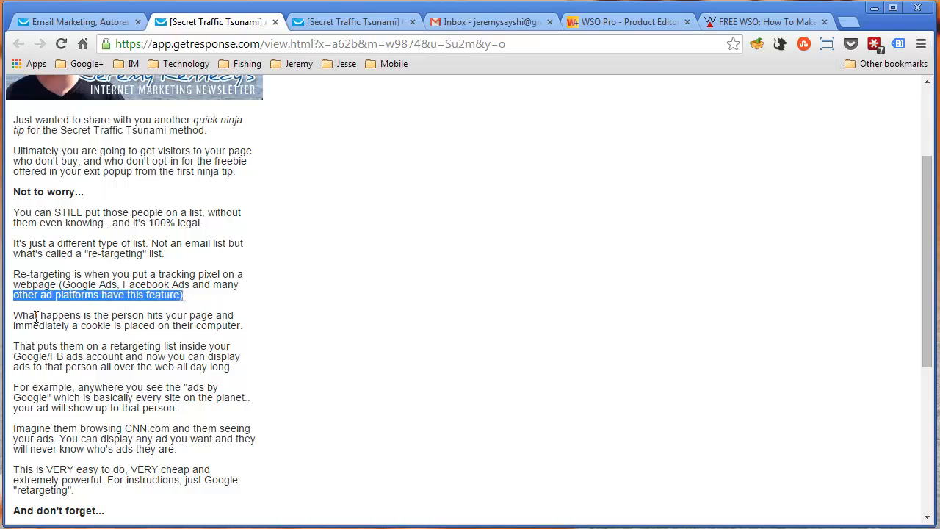
Highlight the cookie explanation and the paragraph on displaying ads through a retargeting list, ending with nothing selected
{"action": "left_click_drag", "start_coordinate": [13, 315], "coordinate": [238, 330]}
{"action": "left_click_drag", "start_coordinate": [13, 346], "coordinate": [231, 357]}
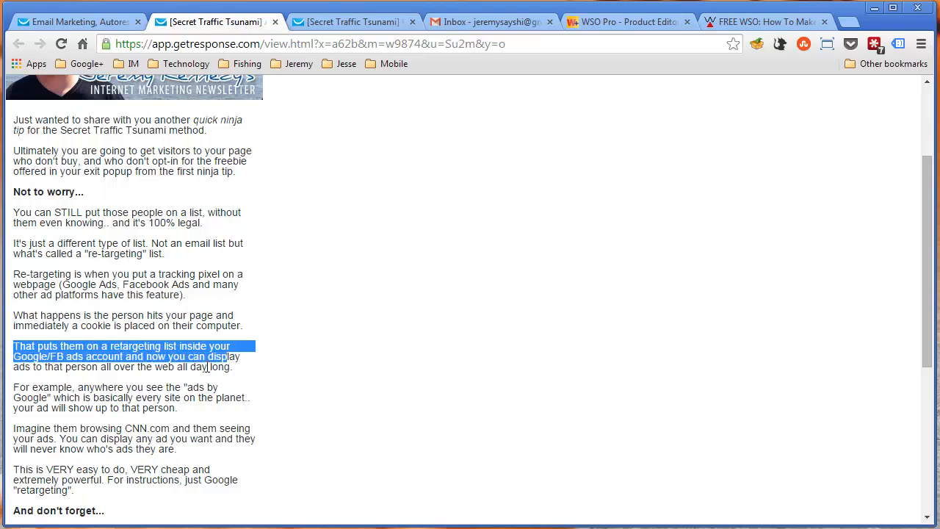
{"action": "left_click", "coordinate": [207, 367]}
{"action": "scroll", "coordinate": [99, 366], "scroll_direction": "down", "scroll_amount": 1}
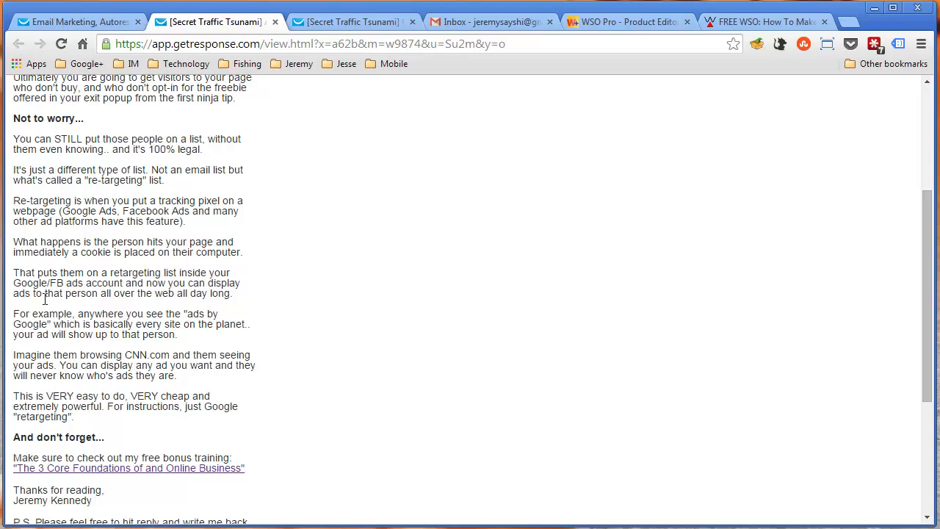
{"action": "left_click_drag", "start_coordinate": [162, 295], "coordinate": [201, 295]}
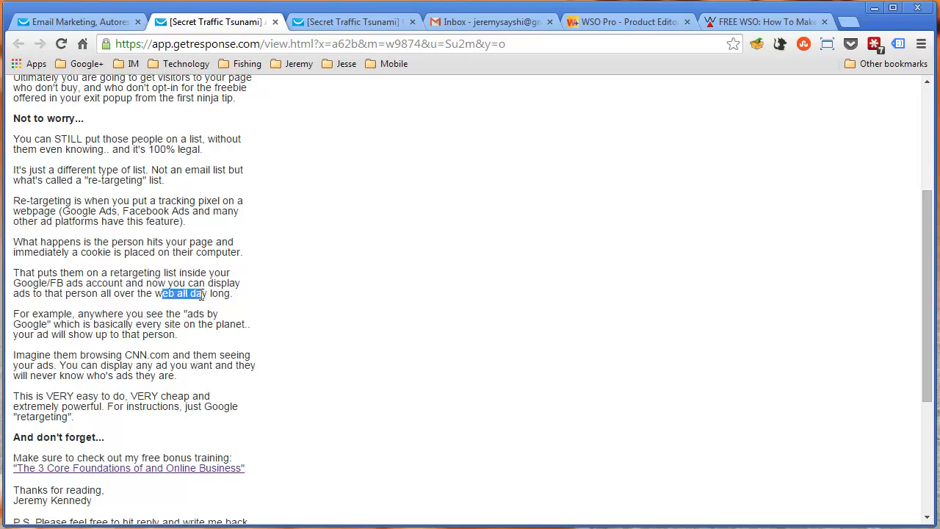
{"action": "left_click", "coordinate": [134, 327]}
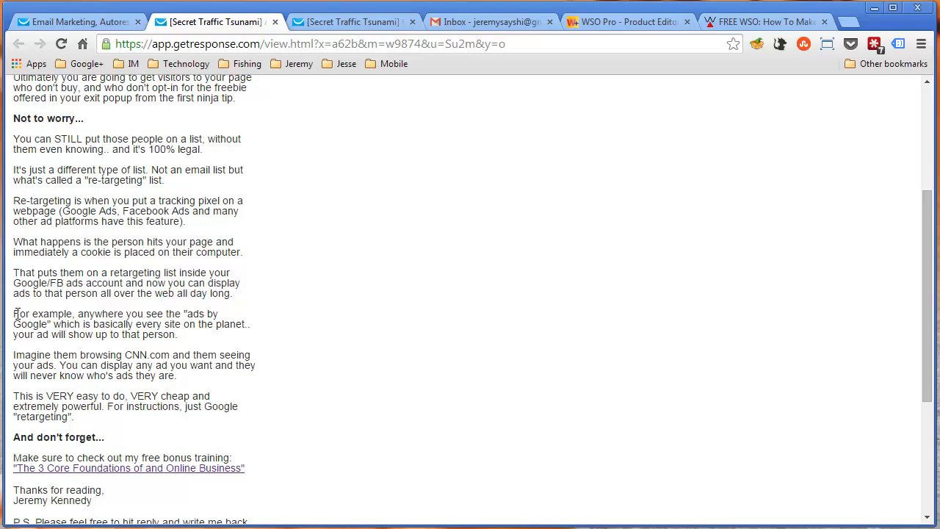
Highlight parts of the "ads by Google" example and the CNN.com paragraph, then clear the selection
{"action": "left_click_drag", "start_coordinate": [16, 314], "coordinate": [76, 314]}
{"action": "left_click", "coordinate": [110, 317]}
{"action": "left_click_drag", "start_coordinate": [25, 336], "coordinate": [76, 358]}
{"action": "left_click", "coordinate": [132, 332]}
{"action": "left_click_drag", "start_coordinate": [168, 364], "coordinate": [203, 356]}
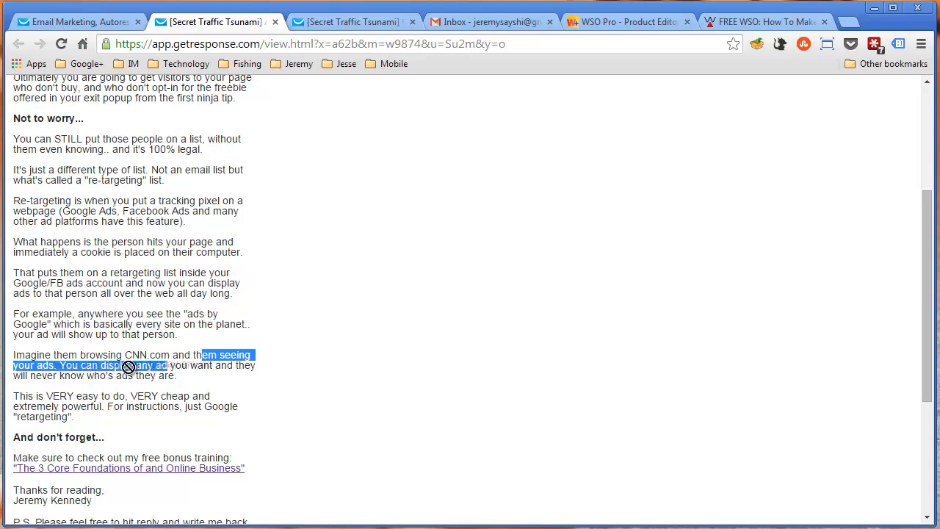
{"action": "left_click_drag", "start_coordinate": [174, 366], "coordinate": [152, 384]}
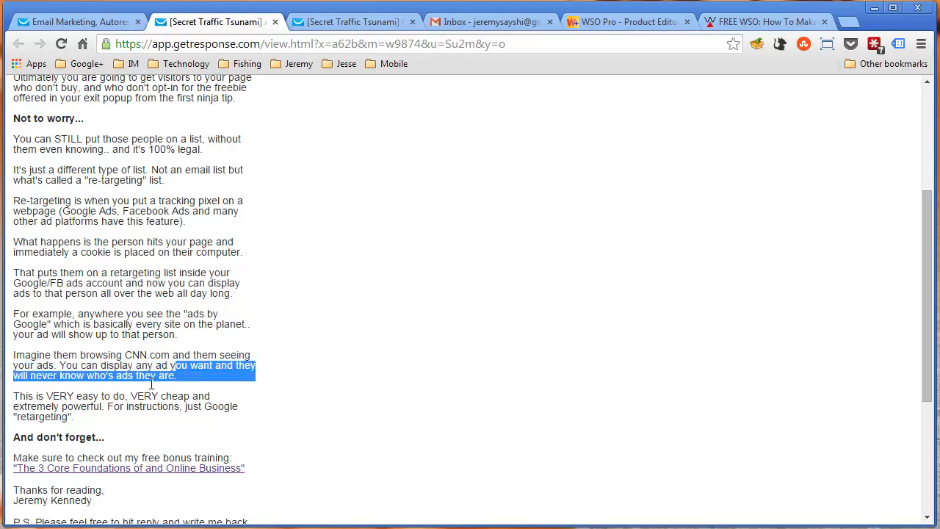
{"action": "left_click_drag", "start_coordinate": [80, 378], "coordinate": [84, 375]}
{"action": "left_click", "coordinate": [57, 405]}
Highlight the "VERY easy to do, VERY cheap" sentence and the instruction to Google "retargeting", ending with nothing selected
{"action": "scroll", "coordinate": [58, 404], "scroll_direction": "down", "scroll_amount": 1}
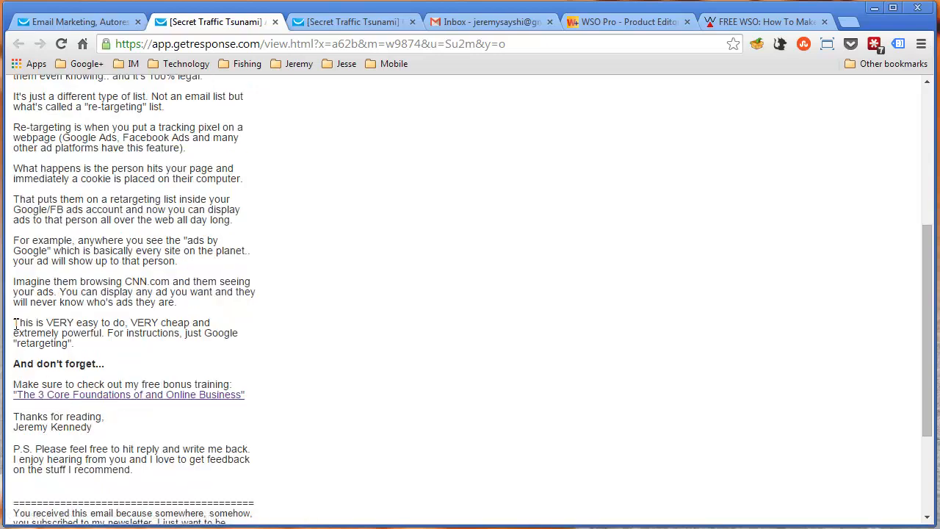
{"action": "left_click_drag", "start_coordinate": [13, 323], "coordinate": [109, 334]}
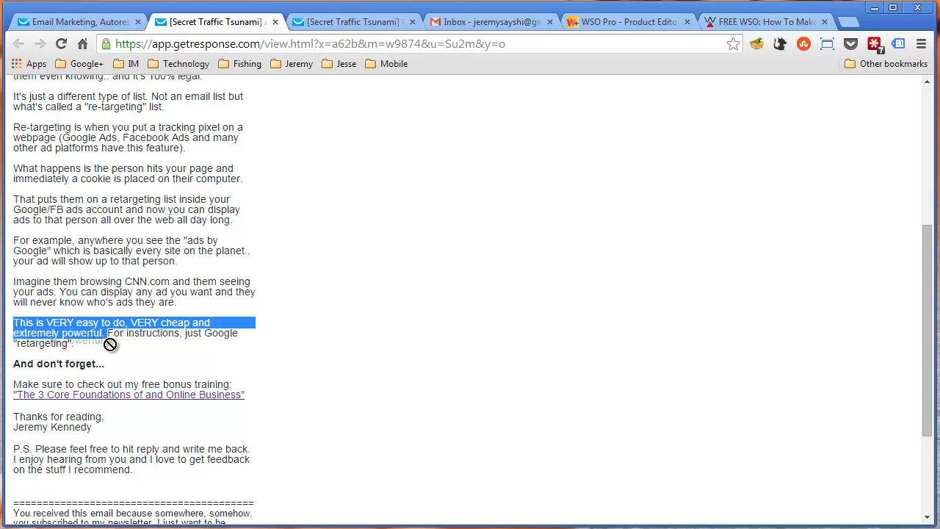
{"action": "left_click", "coordinate": [94, 350]}
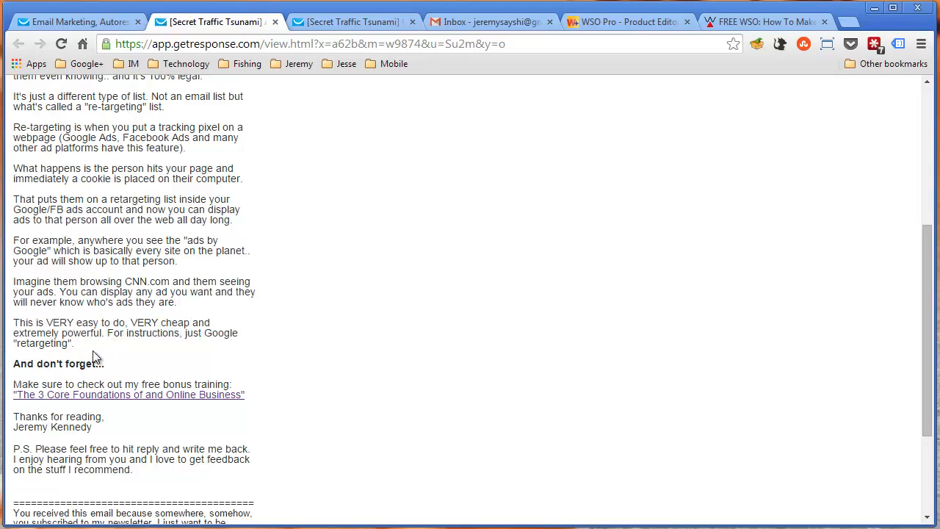
{"action": "left_click_drag", "start_coordinate": [133, 332], "coordinate": [183, 336]}
{"action": "left_click", "coordinate": [173, 343]}
{"action": "left_click_drag", "start_coordinate": [120, 335], "coordinate": [243, 336]}
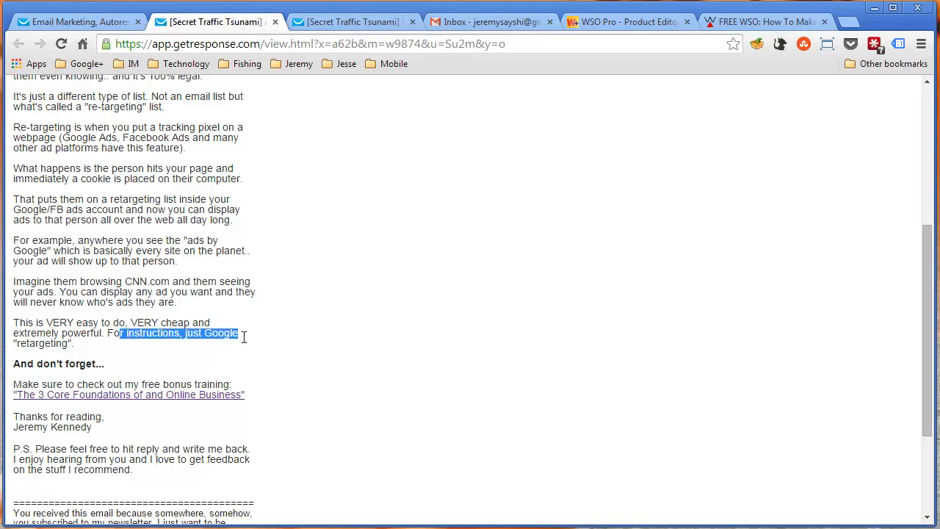
{"action": "left_click", "coordinate": [233, 339]}
{"action": "left_click_drag", "start_coordinate": [106, 334], "coordinate": [222, 342]}
{"action": "left_click", "coordinate": [195, 349]}
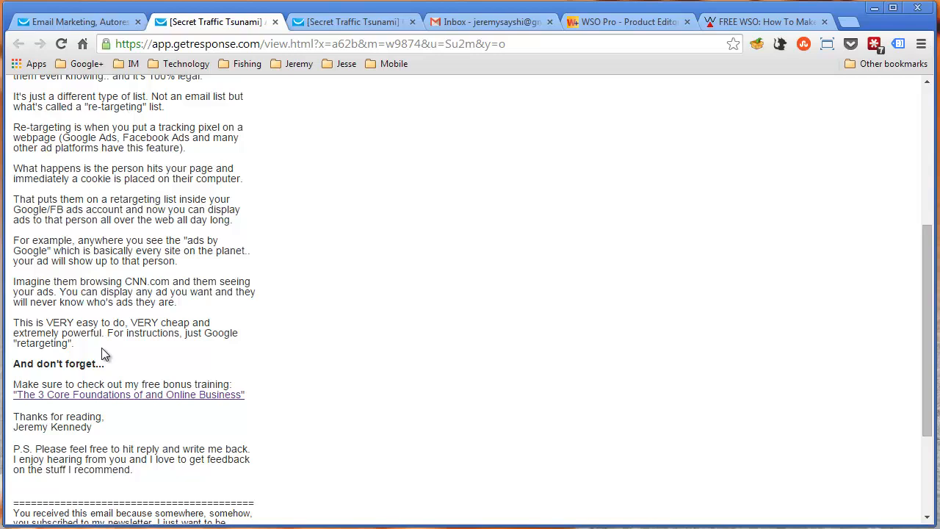
Highlight the "And don't forget..." section and its free bonus training link, then clear the selection
{"action": "left_click_drag", "start_coordinate": [14, 364], "coordinate": [227, 396]}
{"action": "left_click", "coordinate": [255, 399]}
{"action": "left_click_drag", "start_coordinate": [13, 383], "coordinate": [243, 399]}
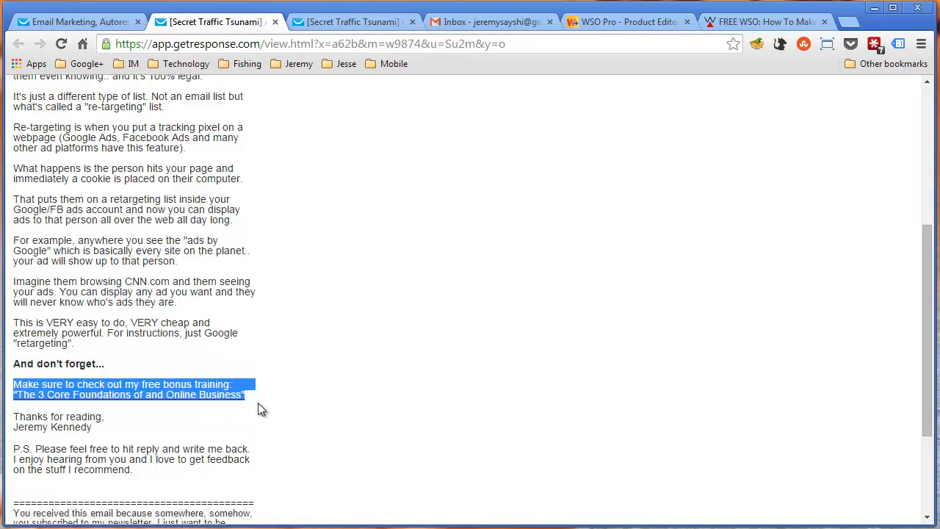
{"action": "left_click", "coordinate": [258, 403]}
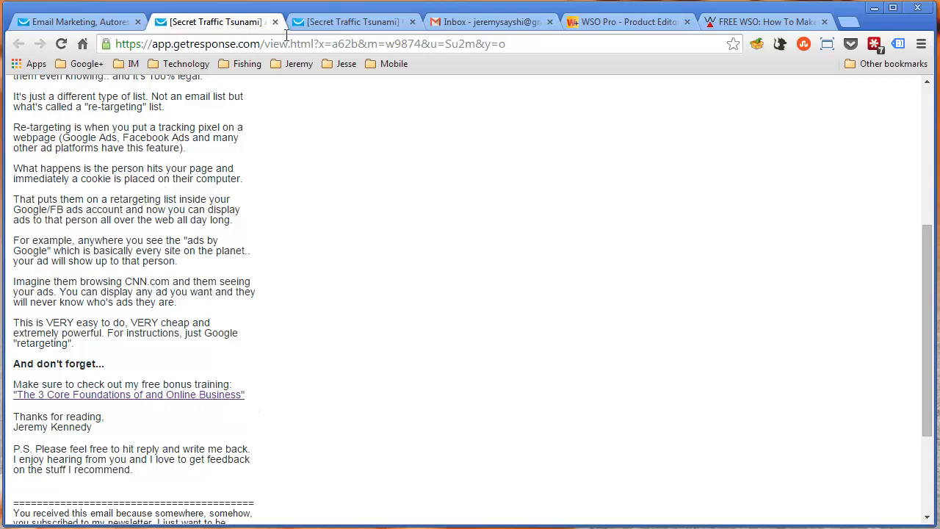
Switch briefly to the first ninja-tip email, then return to the second and highlight its closing bonus-training section once more
{"action": "left_click", "coordinate": [349, 21]}
{"action": "left_click", "coordinate": [255, 22]}
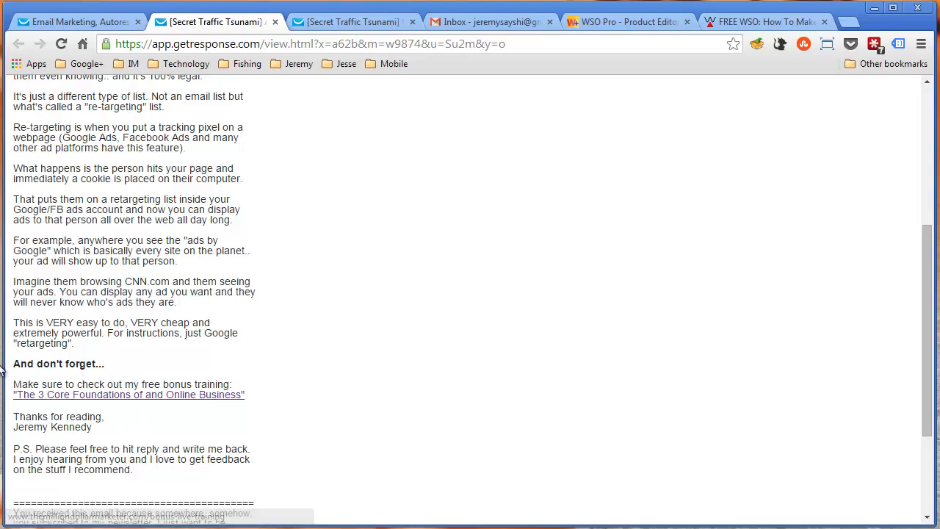
{"action": "left_click_drag", "start_coordinate": [14, 363], "coordinate": [258, 400]}
{"action": "left_click", "coordinate": [258, 400]}
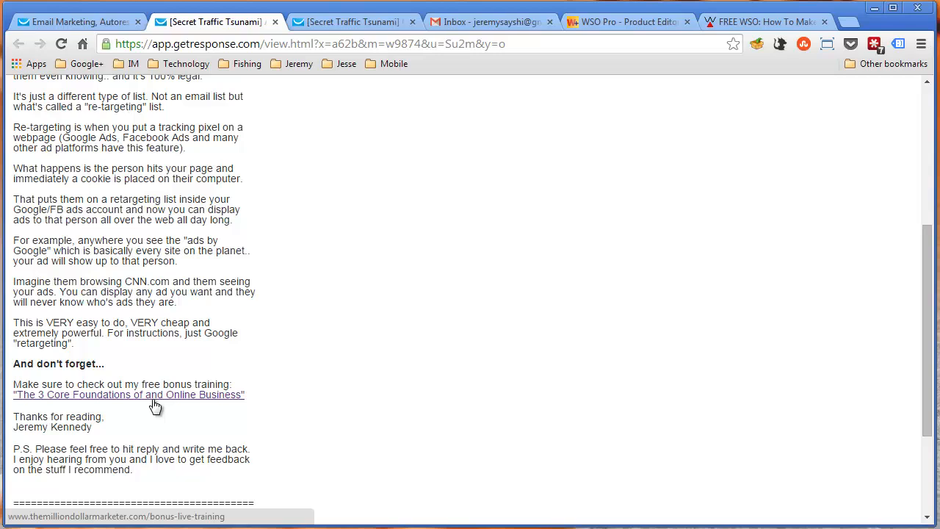
Check the Warrior+Plus Product Editor, then return to the second email and highlight its Google ads and CNN.com examples
{"action": "left_click", "coordinate": [630, 22]}
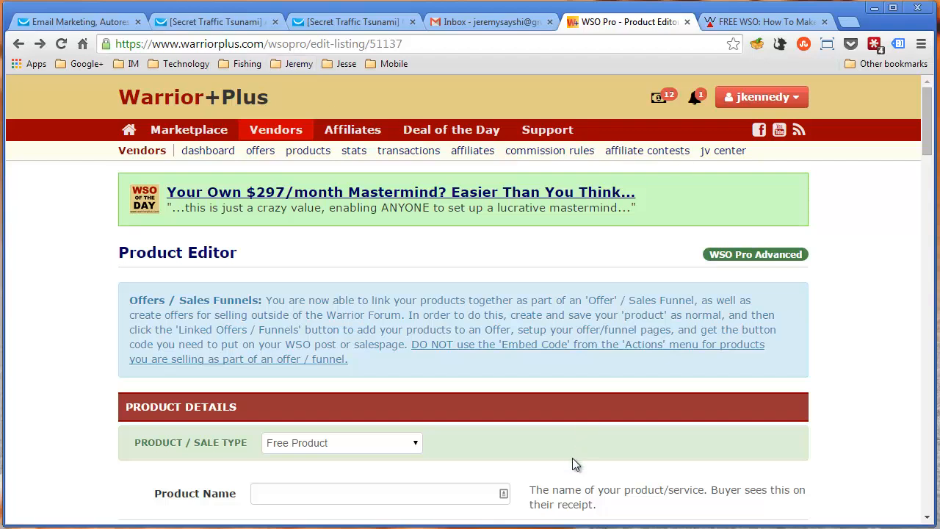
{"action": "left_click", "coordinate": [185, 22]}
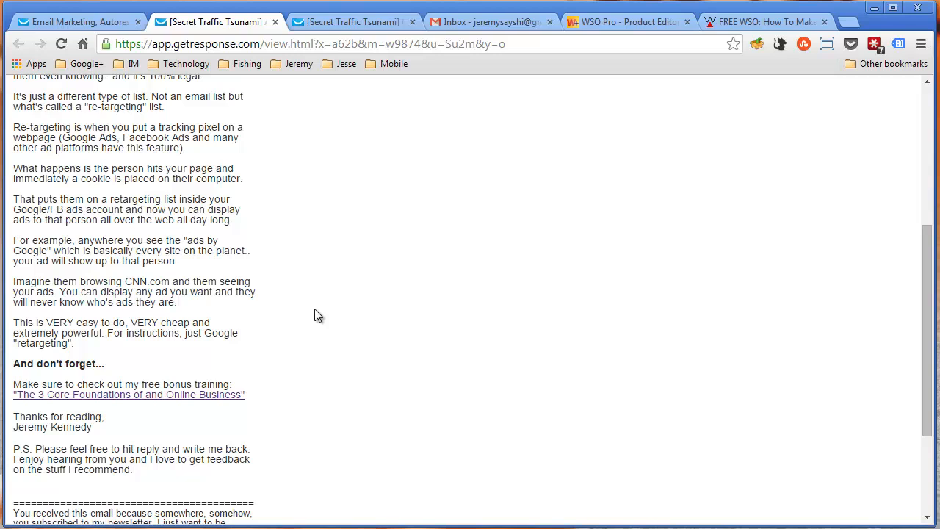
{"action": "left_click_drag", "start_coordinate": [105, 255], "coordinate": [129, 302]}
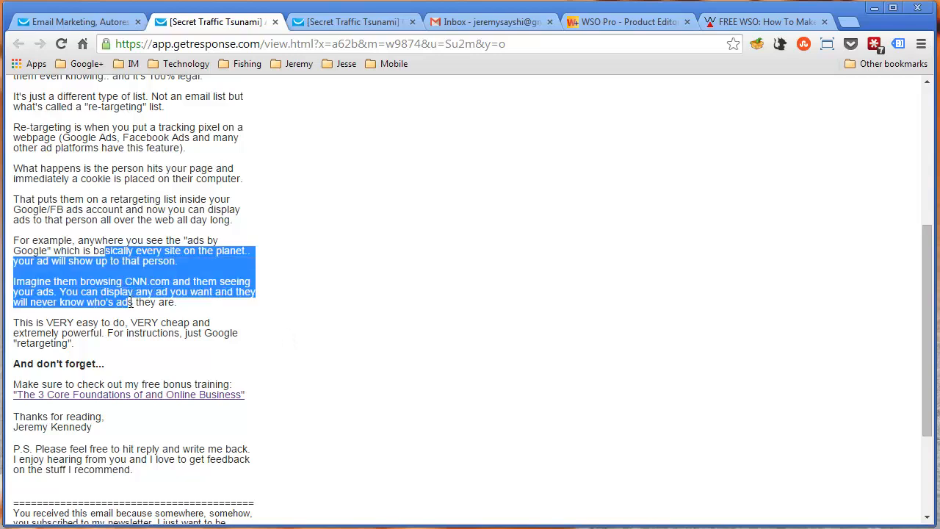
{"action": "left_click", "coordinate": [129, 302]}
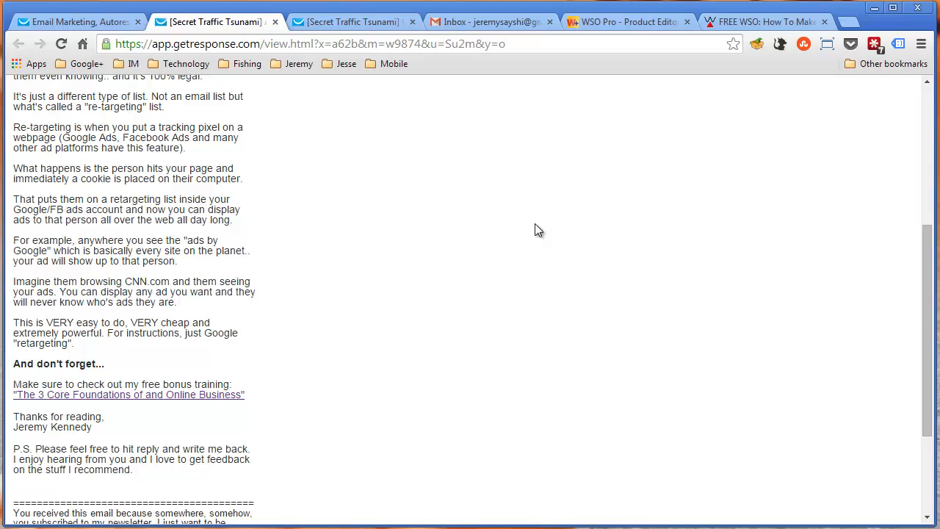
Examine the time-based autoresponder calendar for the secret_traffic_tsunami campaign, from the day 2 and day 4 emails through day 33
{"action": "left_click", "coordinate": [101, 21]}
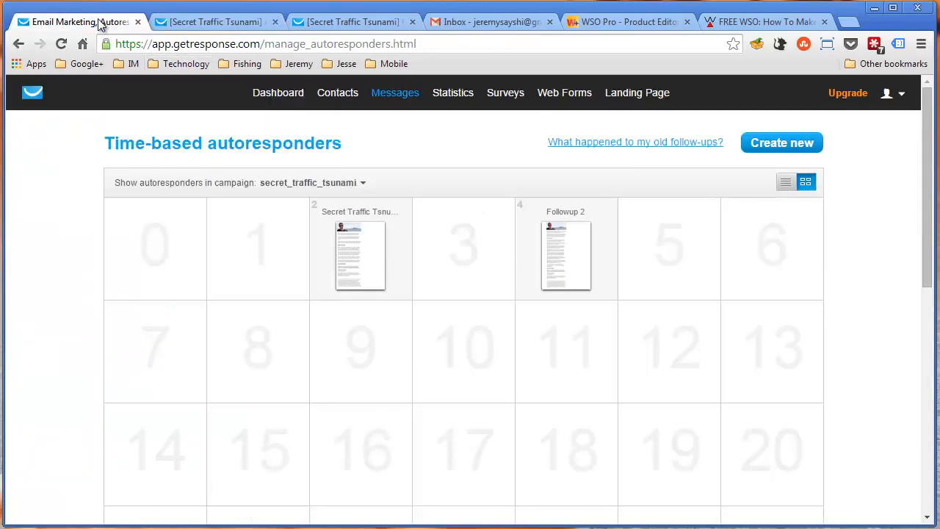
{"action": "mouse_move", "coordinate": [349, 254]}
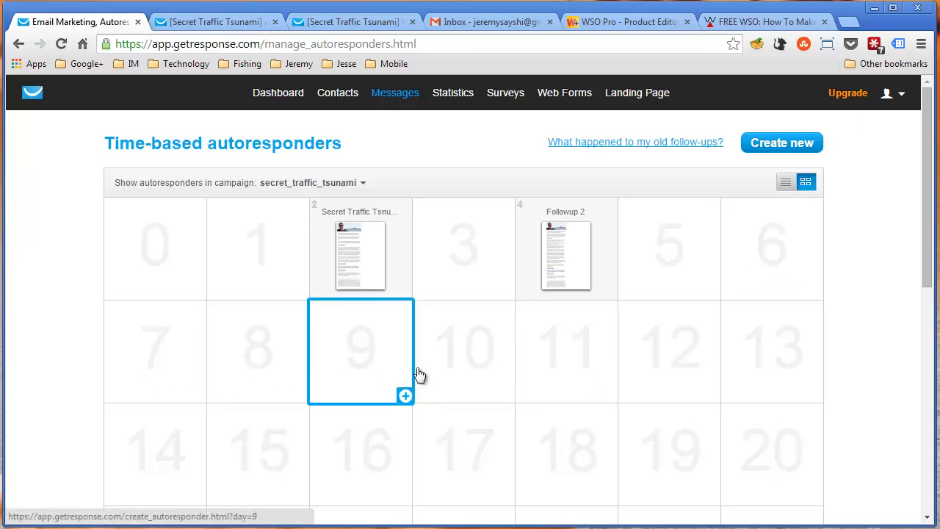
{"action": "scroll", "coordinate": [494, 375], "scroll_direction": "down", "scroll_amount": 1}
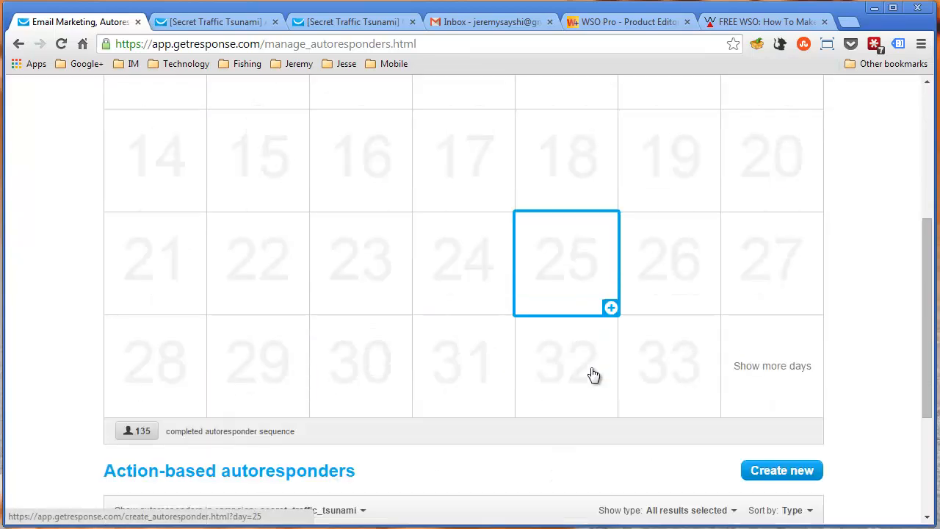
{"action": "scroll", "coordinate": [594, 374], "scroll_direction": "down", "scroll_amount": 3}
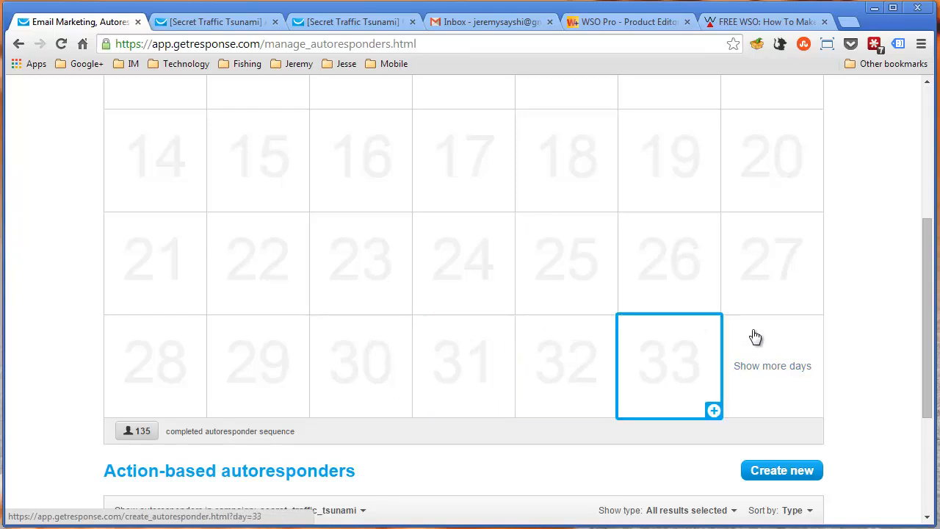
{"action": "scroll", "coordinate": [553, 318], "scroll_direction": "up", "scroll_amount": 1}
{"action": "scroll", "coordinate": [554, 318], "scroll_direction": "up", "scroll_amount": 3}
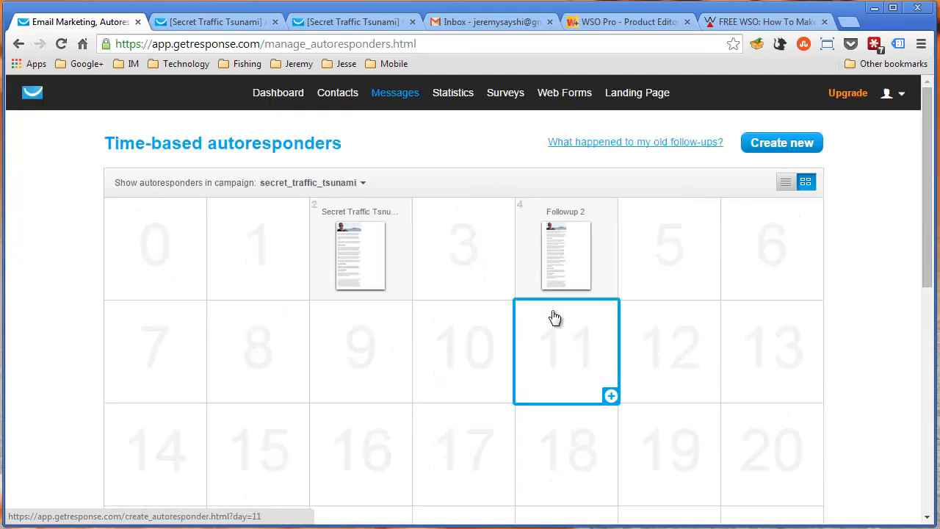
{"action": "scroll", "coordinate": [464, 361], "scroll_direction": "down", "scroll_amount": 1}
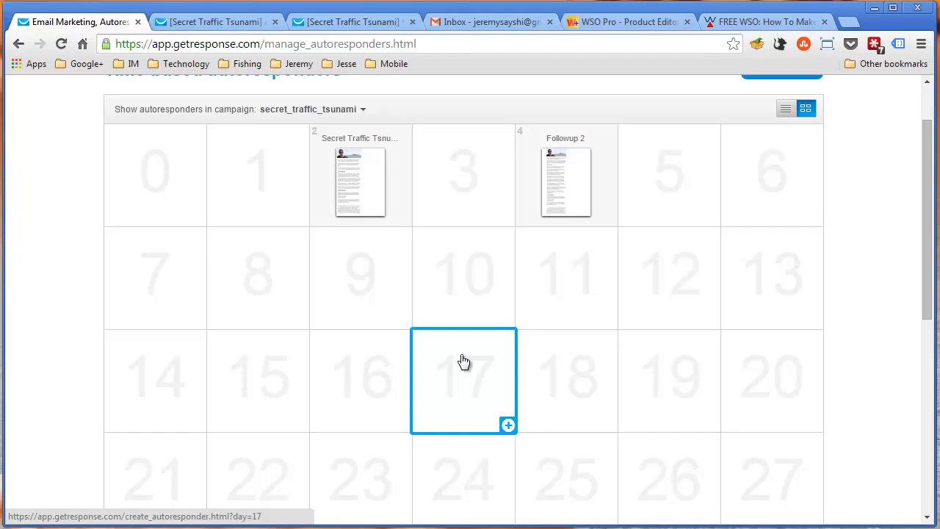
View the FREE WSO post on Warrior Forum, then return to the autoresponder calendar and look over its later days
{"action": "left_click", "coordinate": [766, 27]}
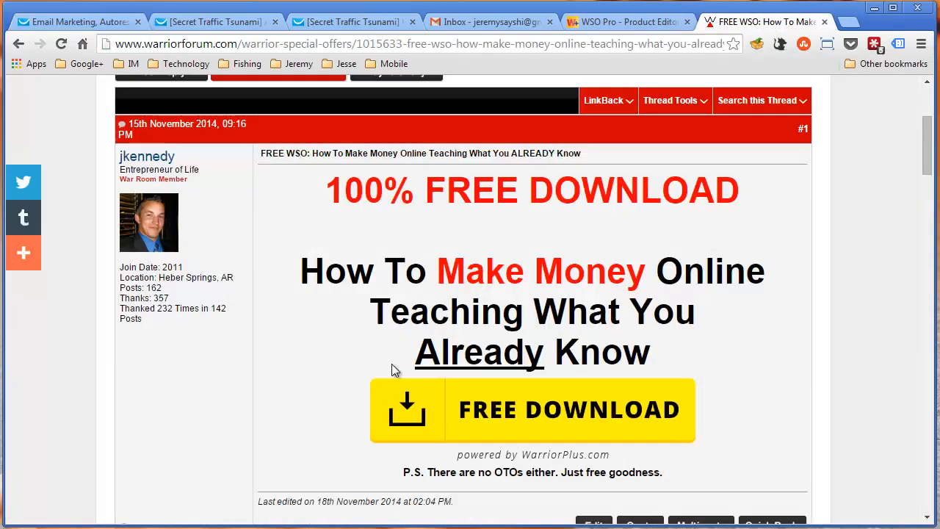
{"action": "left_click", "coordinate": [83, 24]}
{"action": "mouse_move", "coordinate": [343, 175]}
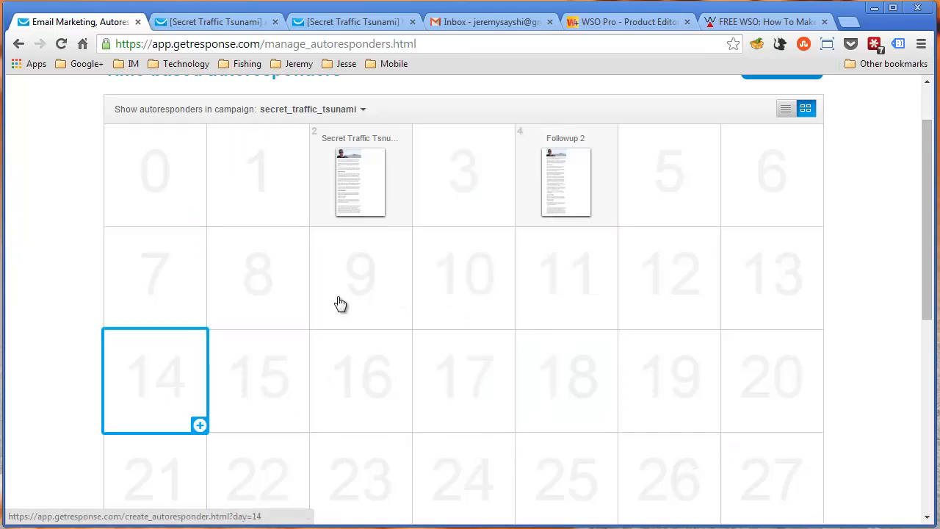
{"action": "scroll", "coordinate": [661, 276], "scroll_direction": "down", "scroll_amount": 1}
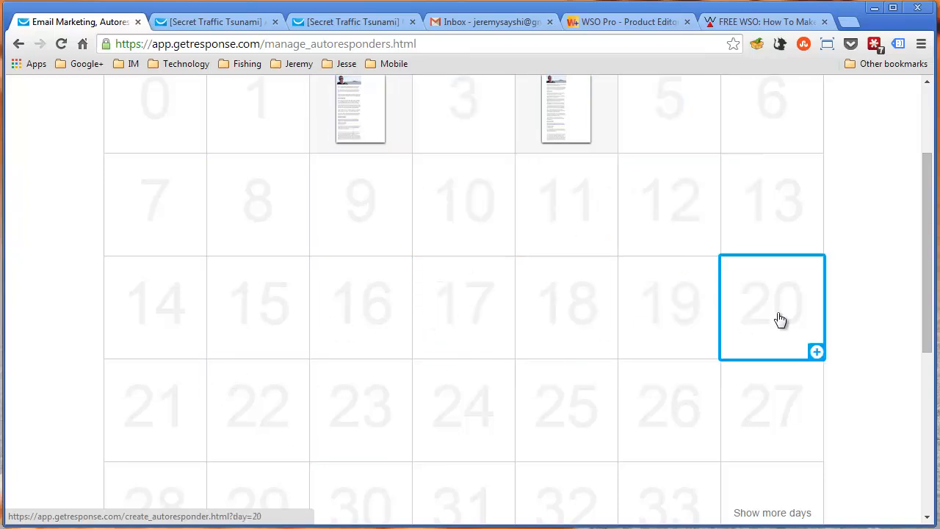
Go back to the FREE WSO post on Warrior Forum and highlight part of its headline above the free download link
{"action": "scroll", "coordinate": [779, 320], "scroll_direction": "up", "scroll_amount": 1}
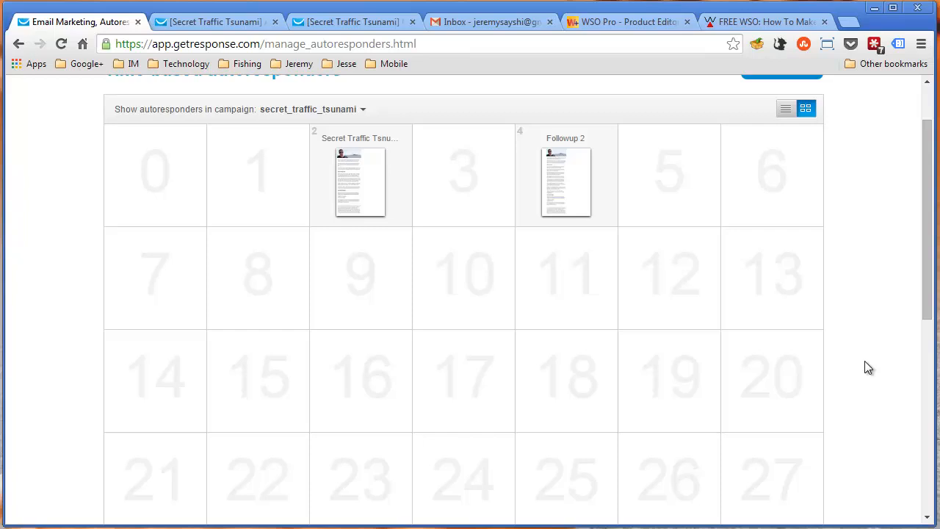
{"action": "left_click", "coordinate": [778, 21]}
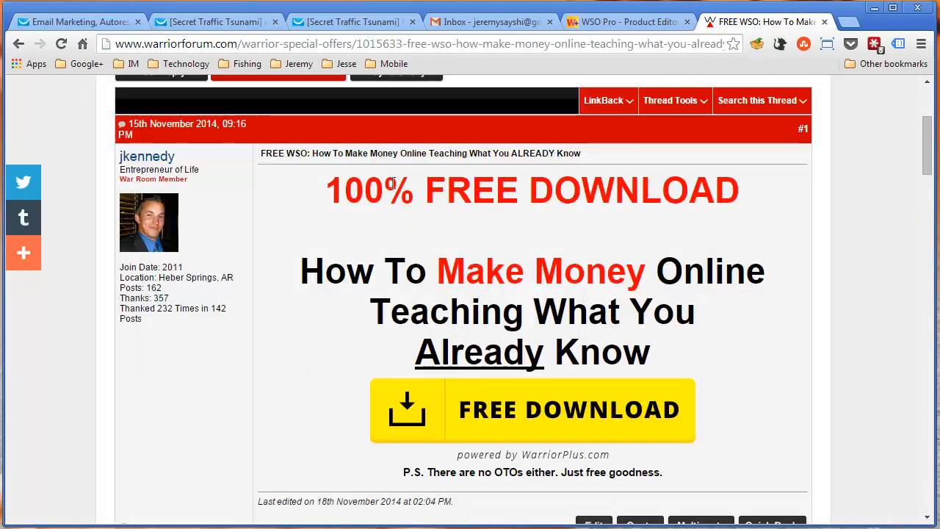
{"action": "left_click_drag", "start_coordinate": [725, 270], "coordinate": [743, 312]}
{"action": "left_click", "coordinate": [743, 307]}
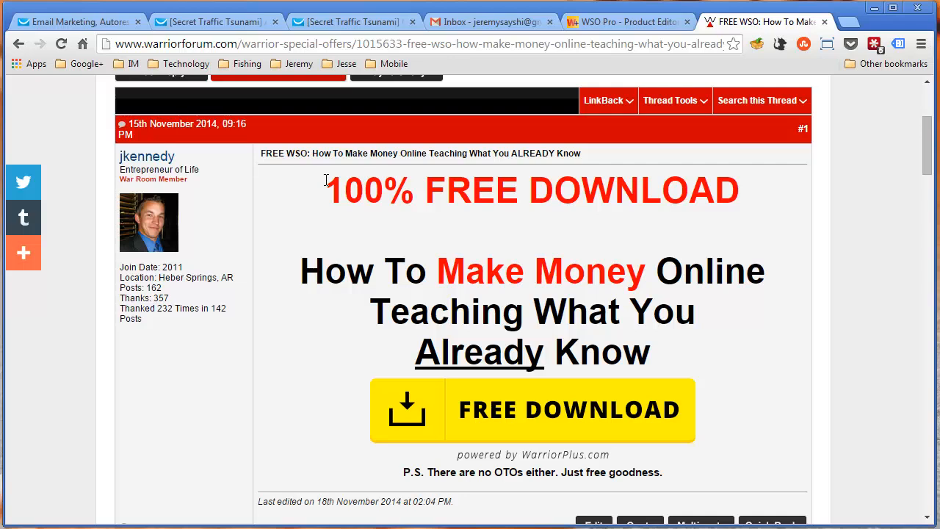
Return to the GetResponse autoresponders and review the follow-up calendar and the action-based Secret Traffic Tsunami - Welcome email
{"action": "left_click", "coordinate": [100, 22]}
{"action": "mouse_move", "coordinate": [371, 173]}
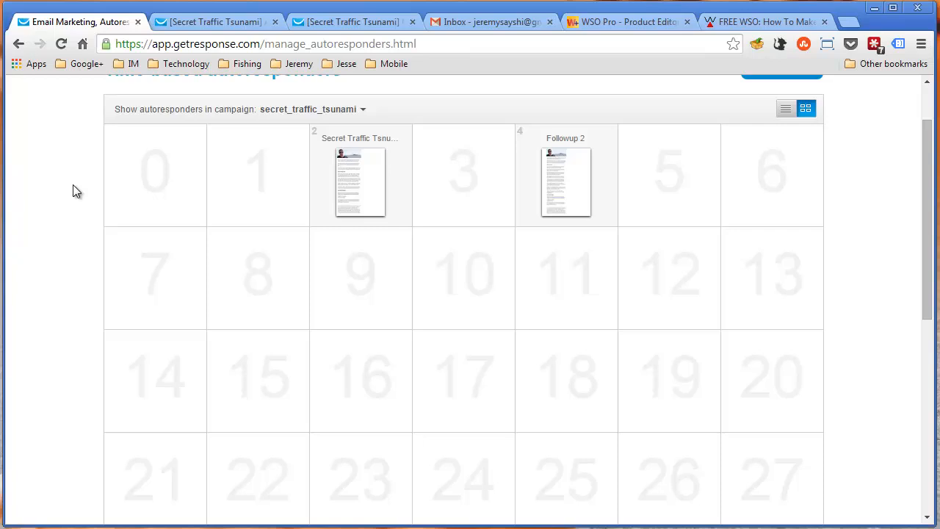
{"action": "scroll", "coordinate": [73, 185], "scroll_direction": "down", "scroll_amount": 5}
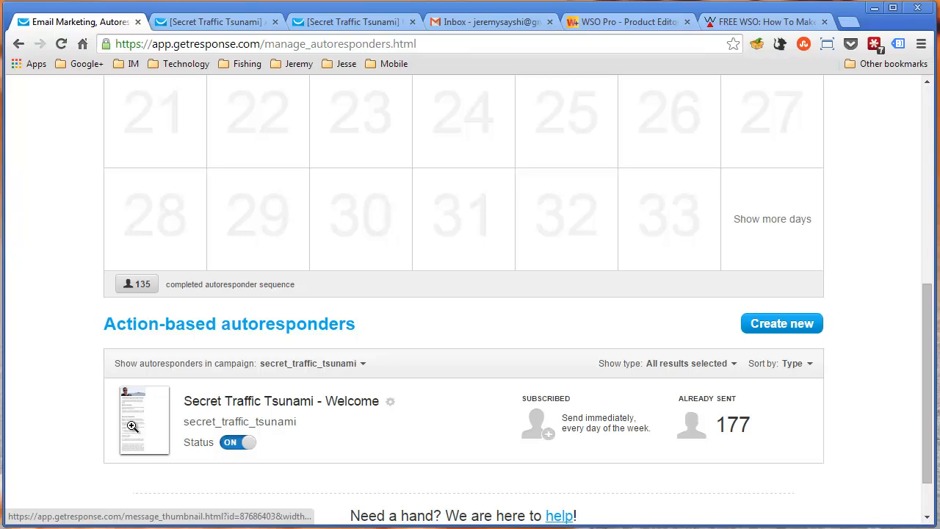
{"action": "scroll", "coordinate": [132, 422], "scroll_direction": "up", "scroll_amount": 6}
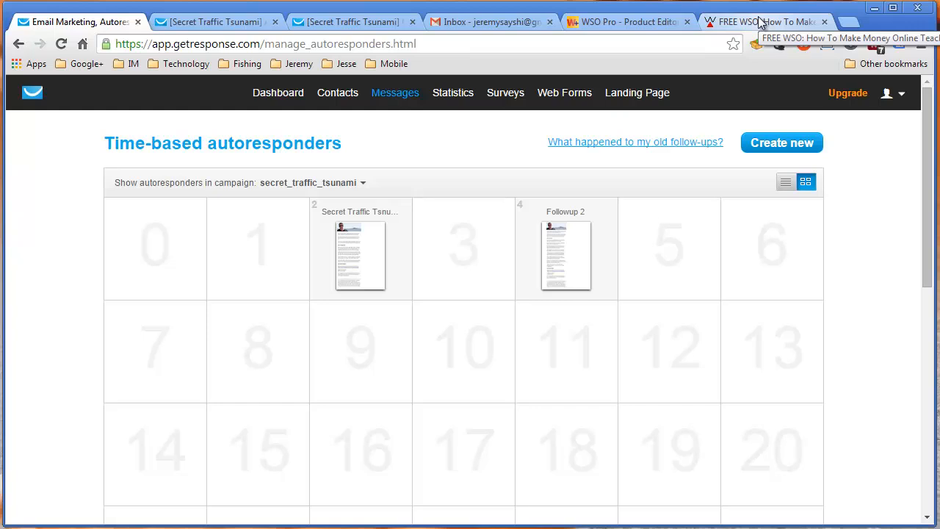
Open the JVZoo login page in a new browser tab placed right after the Warrior+Plus Product Editor
{"action": "left_click", "coordinate": [631, 23]}
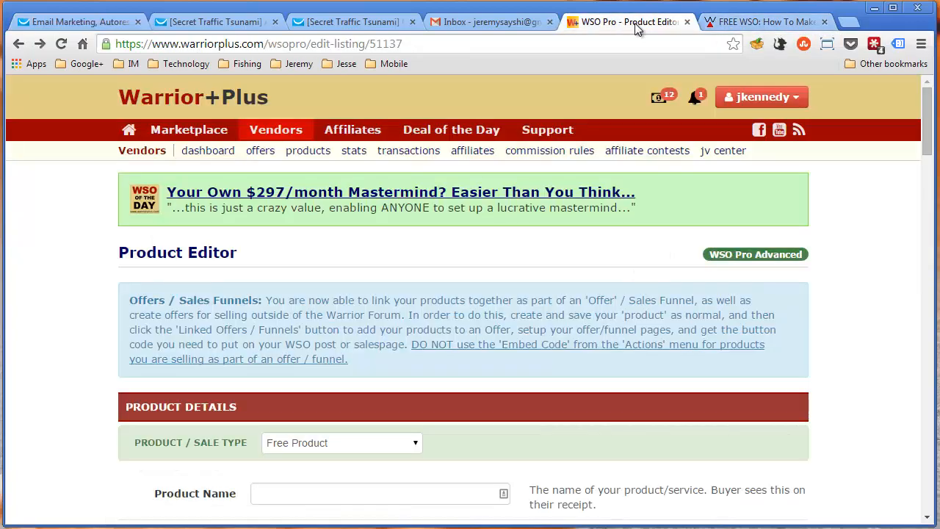
{"action": "left_click", "coordinate": [848, 22]}
{"action": "left_click_drag", "start_coordinate": [774, 27], "coordinate": [656, 31]}
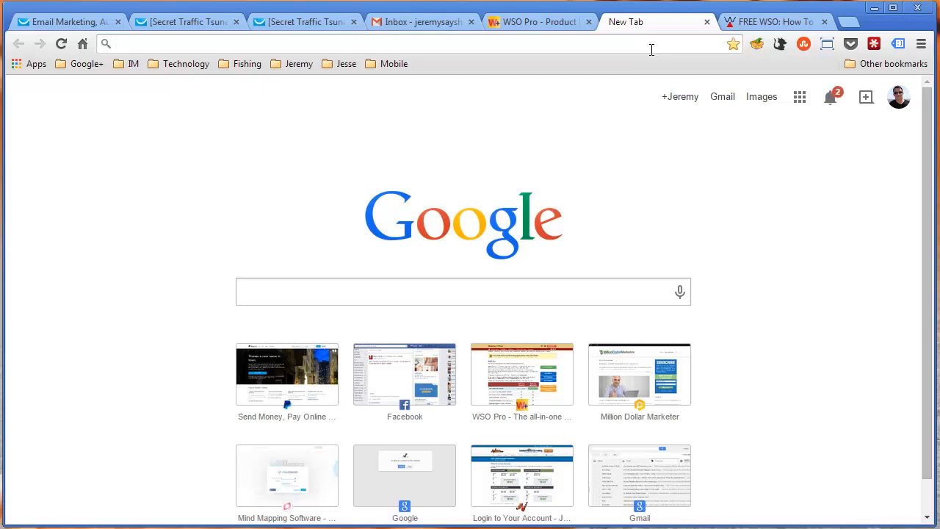
{"action": "type", "text": "jv"}
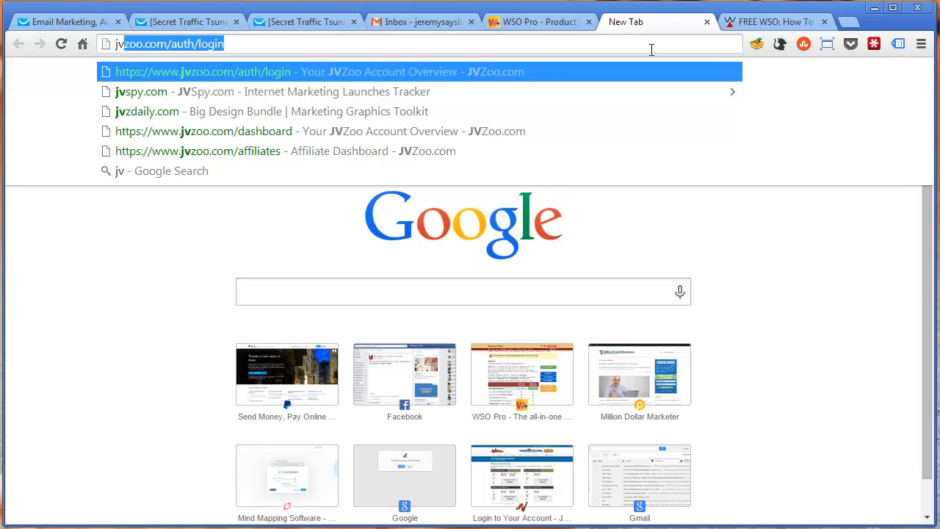
{"action": "key", "text": "Return"}
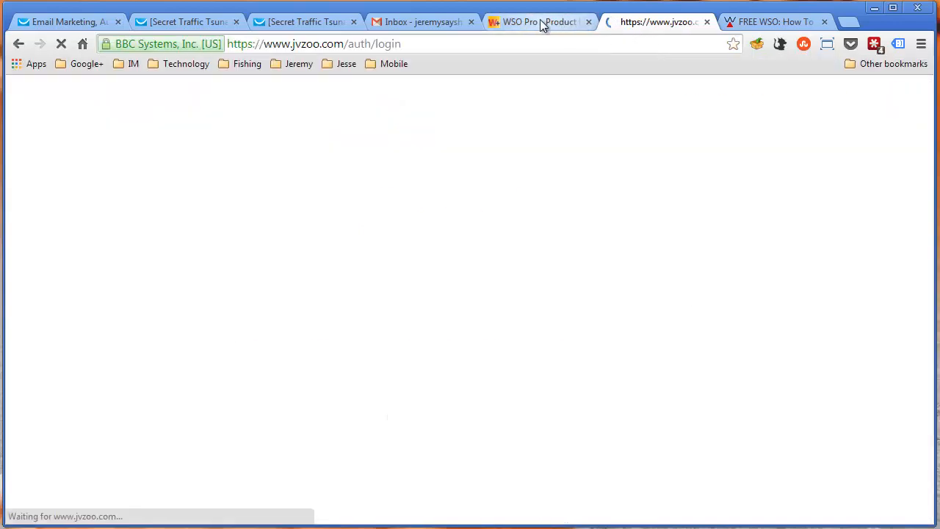
Switch to Warrior+Plus and open the list of all affiliate offers from the affiliate area
{"action": "left_click", "coordinate": [522, 22]}
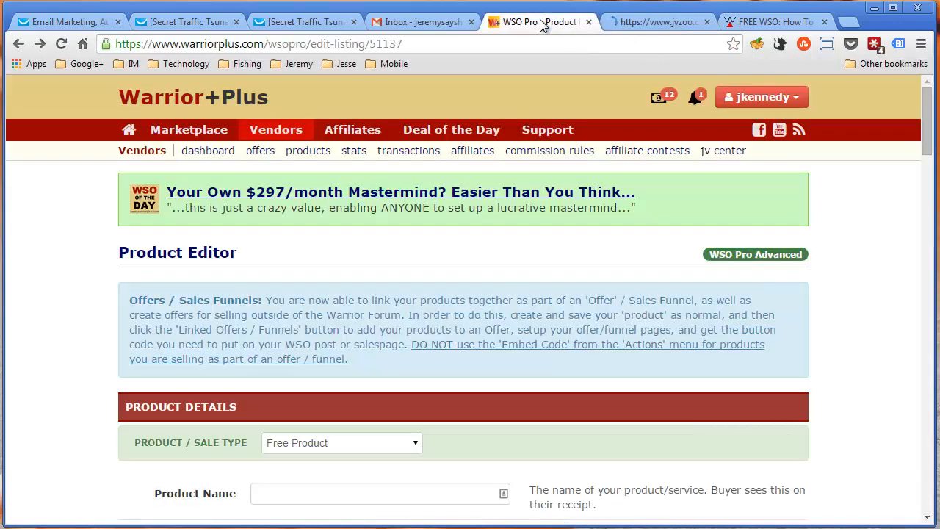
{"action": "left_click", "coordinate": [341, 132]}
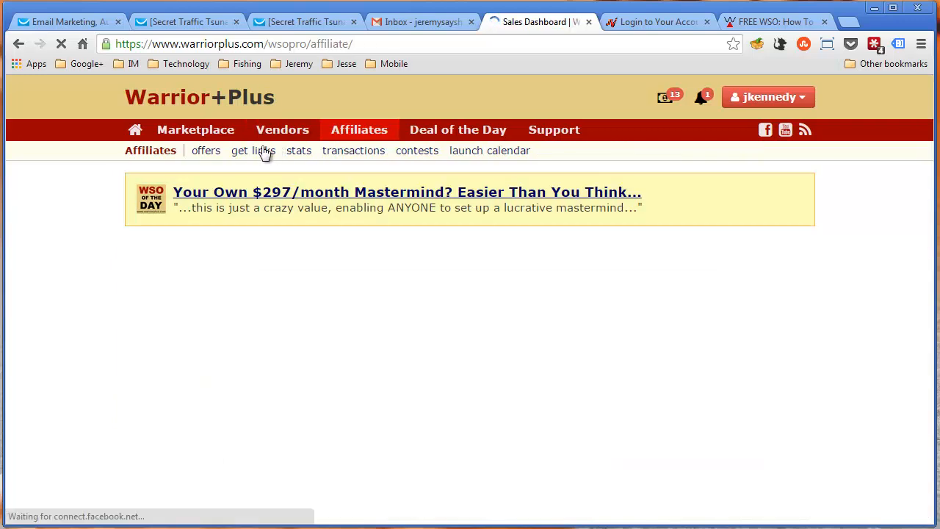
{"action": "left_click", "coordinate": [198, 153]}
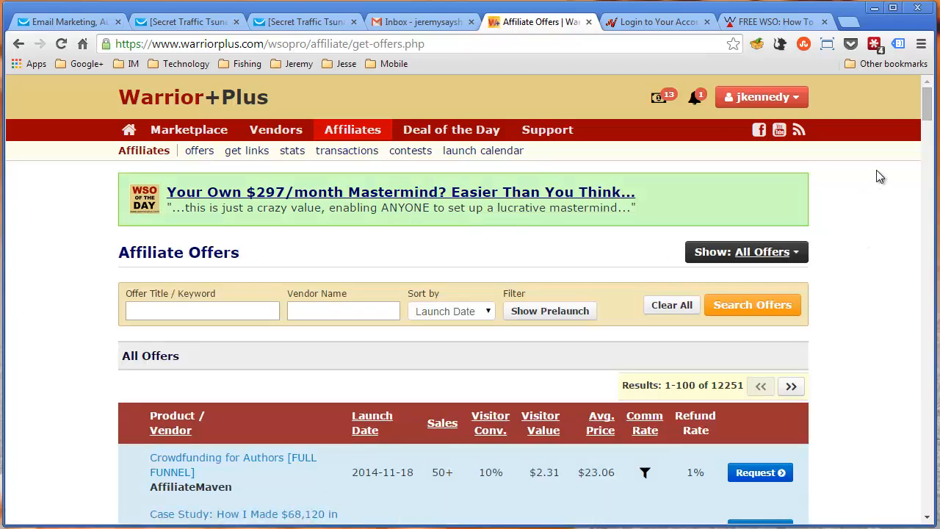
{"action": "mouse_move", "coordinate": [927, 117]}
{"action": "left_mouse_down"}
{"action": "mouse_move", "coordinate": [929, 156]}
{"action": "mouse_move", "coordinate": [932, 129]}
{"action": "left_mouse_up"}
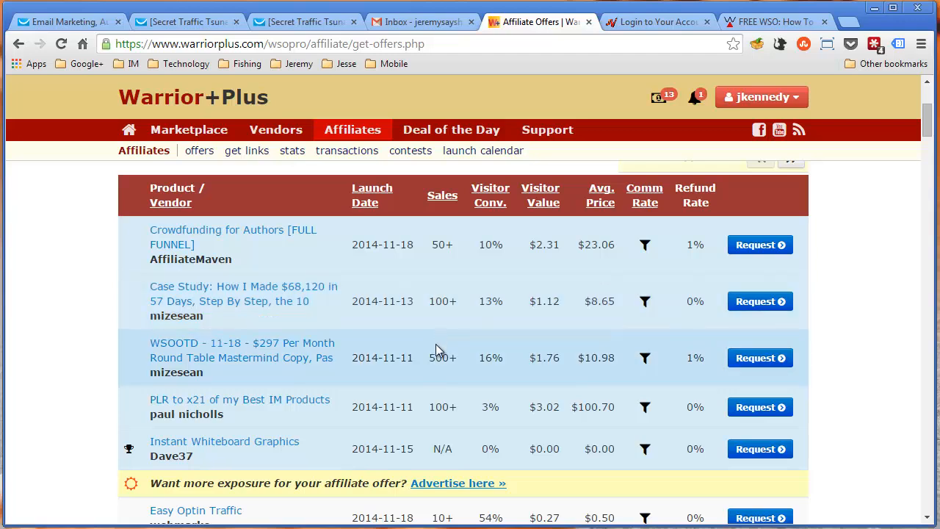
Highlight the visitor conversion and visitor value figures of the Crowdfunding for Authors offer
{"action": "double_click", "coordinate": [484, 246]}
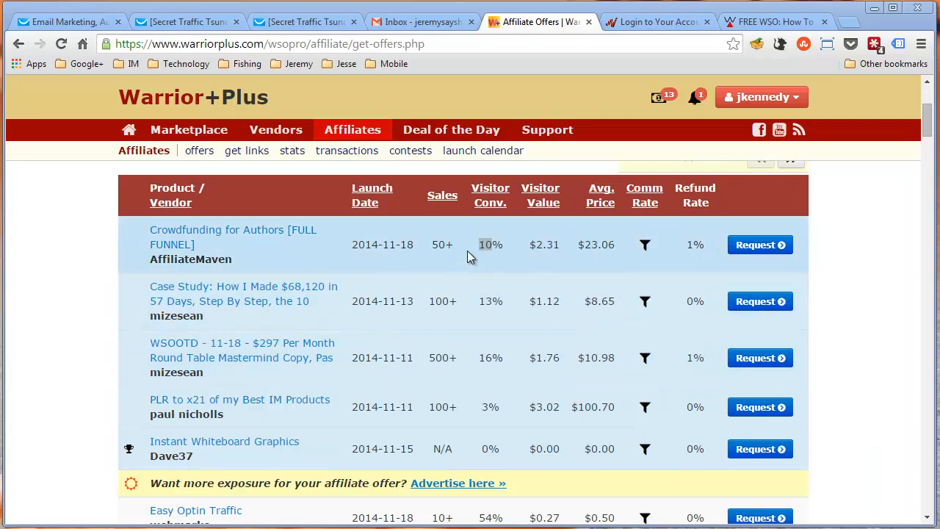
{"action": "left_click_drag", "start_coordinate": [530, 245], "coordinate": [564, 244]}
{"action": "left_click", "coordinate": [563, 243]}
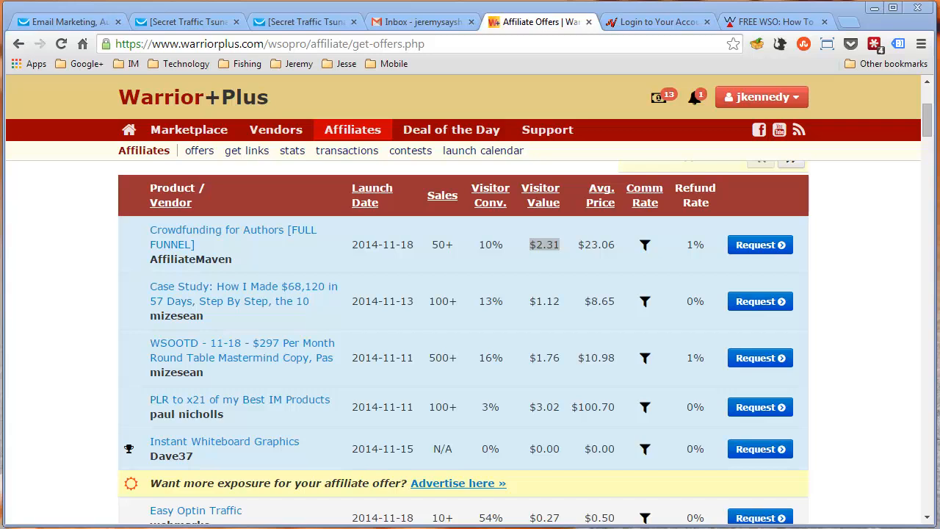
{"action": "left_click", "coordinate": [501, 250]}
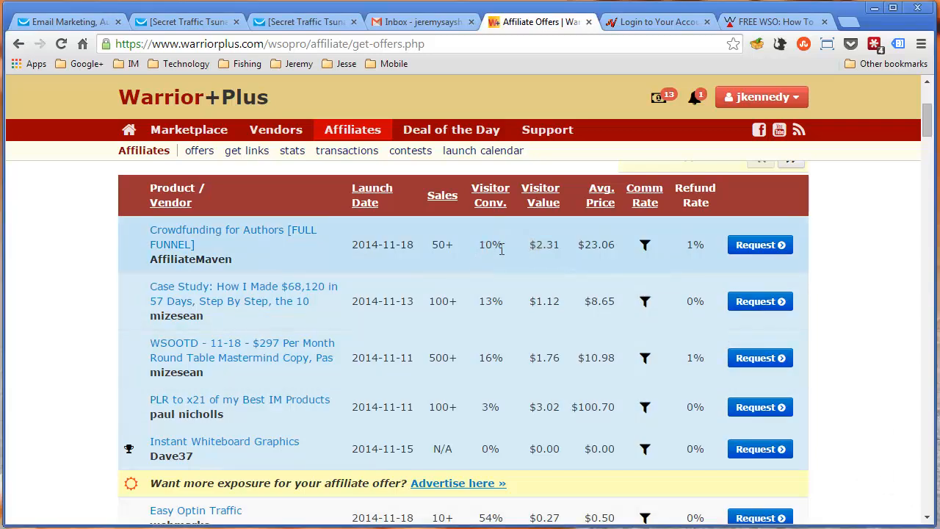
{"action": "left_click_drag", "start_coordinate": [501, 249], "coordinate": [557, 248]}
{"action": "left_click", "coordinate": [559, 248]}
{"action": "left_click_drag", "start_coordinate": [479, 247], "coordinate": [564, 246]}
{"action": "left_click", "coordinate": [480, 248]}
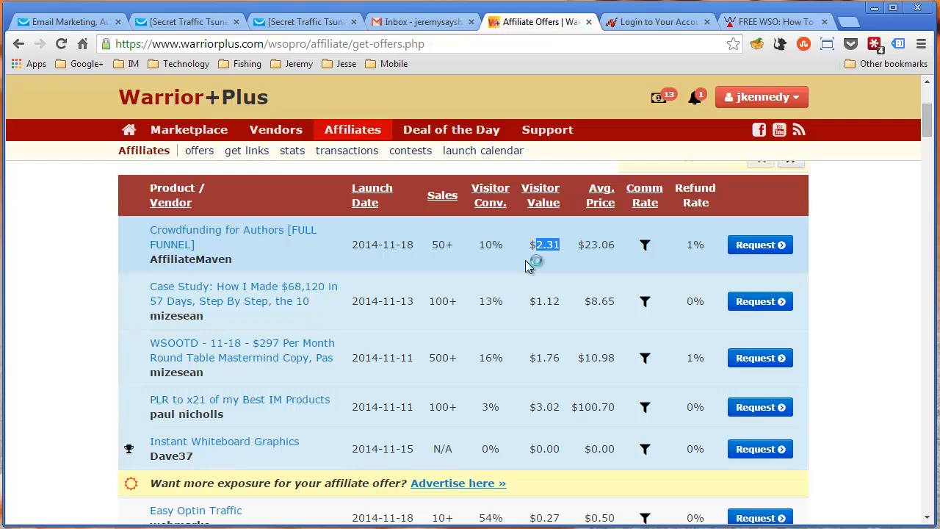
{"action": "left_click", "coordinate": [525, 261]}
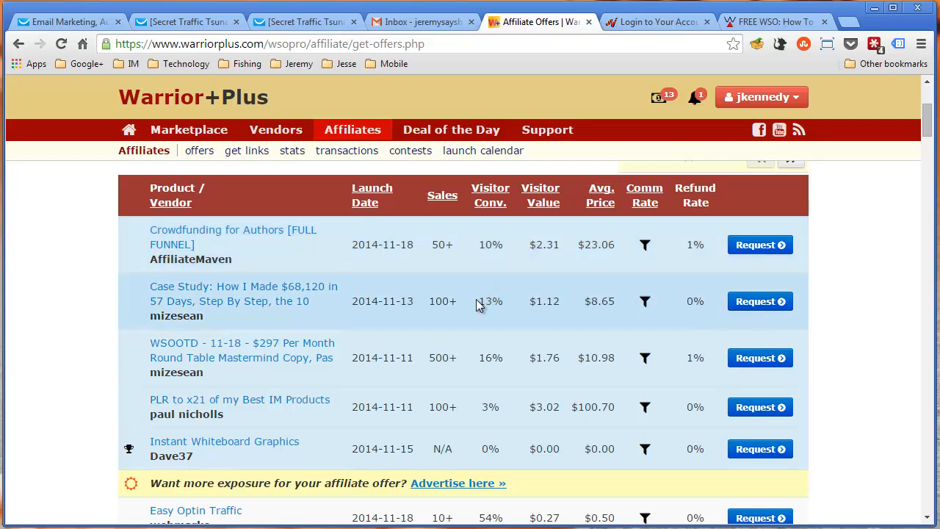
Compare the visitor value and conversion figures of the Case Study, Crowdfunding for Authors and PLR to x21 of my Best IM Products offers
{"action": "left_click_drag", "start_coordinate": [477, 297], "coordinate": [567, 301]}
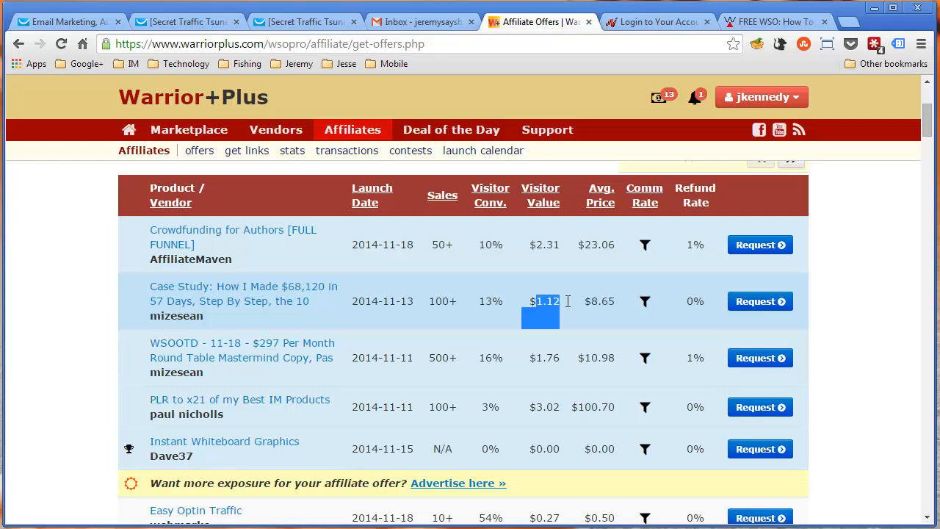
{"action": "left_click", "coordinate": [567, 301]}
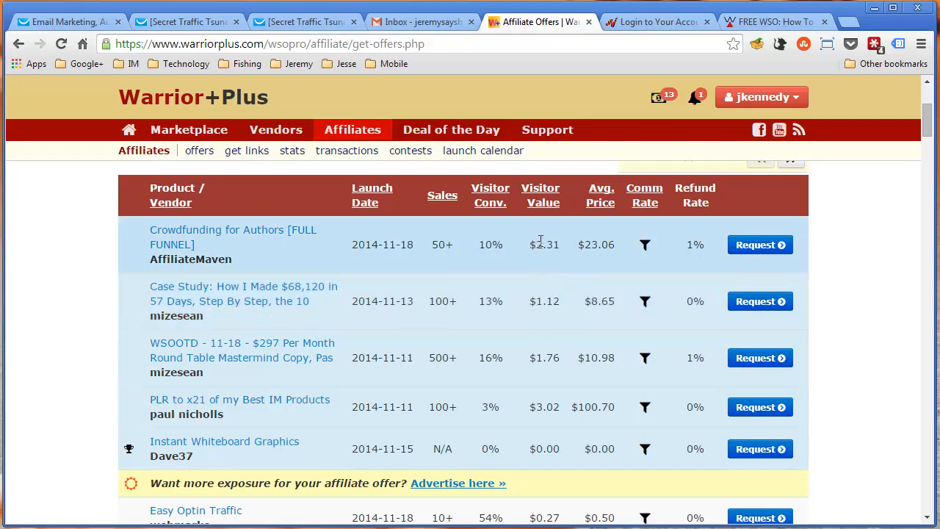
{"action": "left_click_drag", "start_coordinate": [536, 244], "coordinate": [563, 242]}
{"action": "left_click_drag", "start_coordinate": [536, 407], "coordinate": [565, 405]}
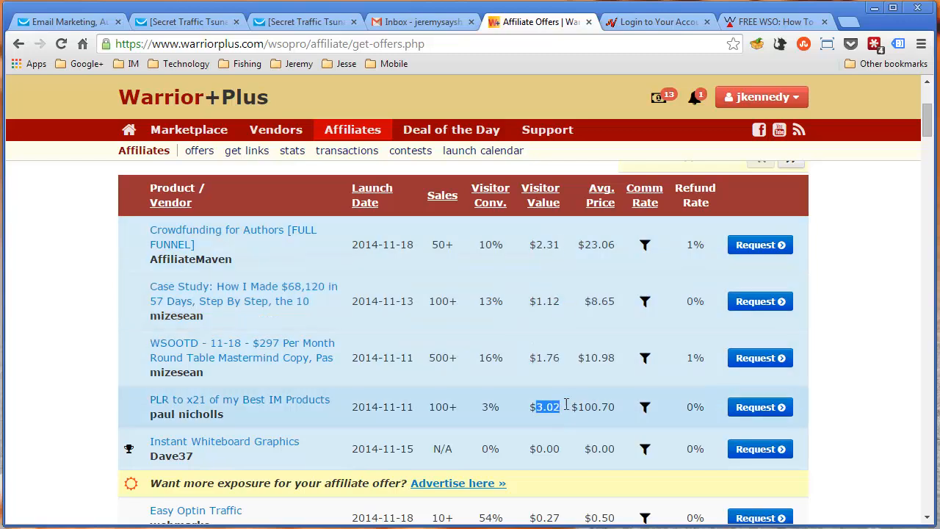
{"action": "left_click_drag", "start_coordinate": [490, 409], "coordinate": [481, 406]}
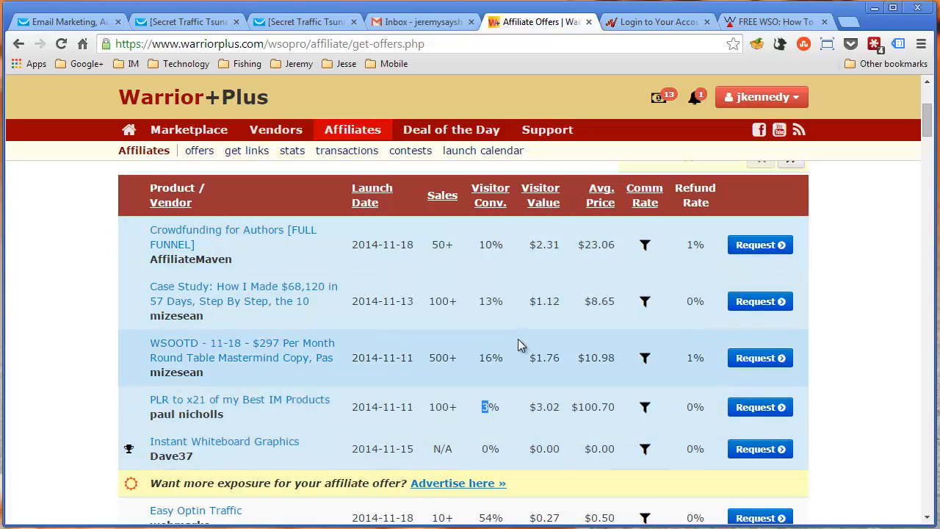
Browse the other affiliate offers in the list, then open the request page for Crowdfunding for Authors [FULL FUNNEL]
{"action": "scroll", "coordinate": [535, 293], "scroll_direction": "down", "scroll_amount": 4}
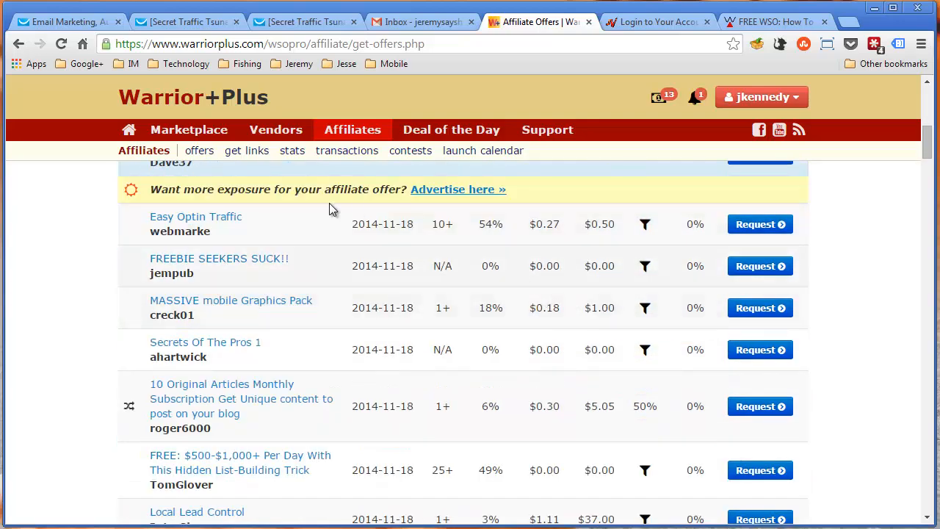
{"action": "scroll", "coordinate": [646, 363], "scroll_direction": "down", "scroll_amount": 4}
{"action": "scroll", "coordinate": [623, 381], "scroll_direction": "up", "scroll_amount": 1}
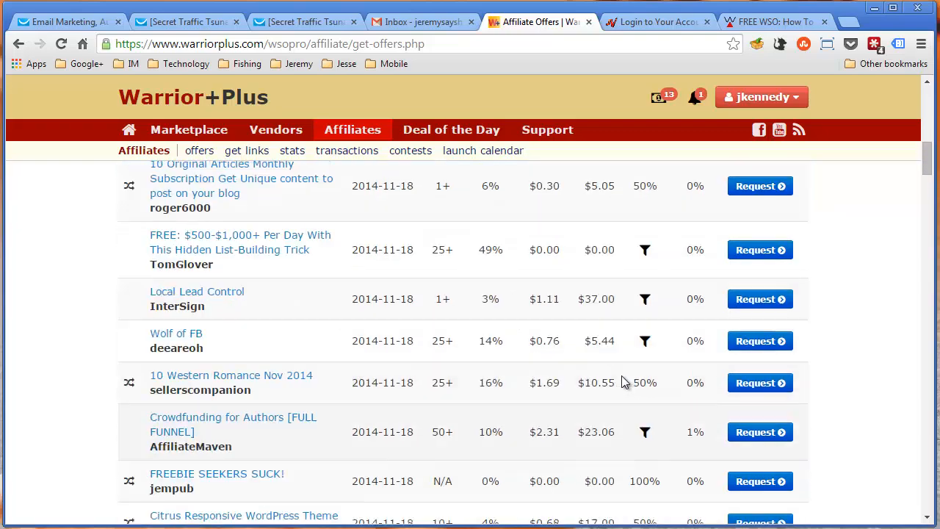
{"action": "scroll", "coordinate": [621, 378], "scroll_direction": "up", "scroll_amount": 3}
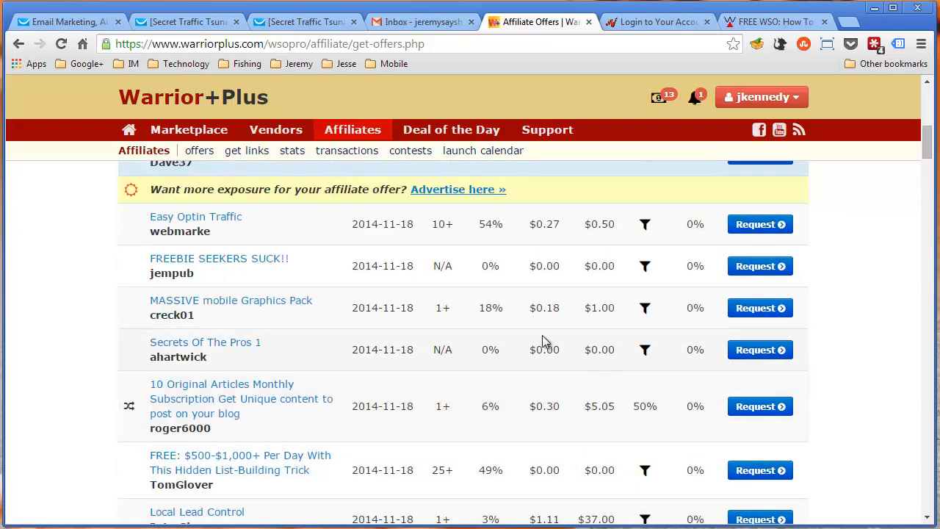
{"action": "scroll", "coordinate": [546, 336], "scroll_direction": "up", "scroll_amount": 10}
{"action": "scroll", "coordinate": [550, 338], "scroll_direction": "down", "scroll_amount": 2}
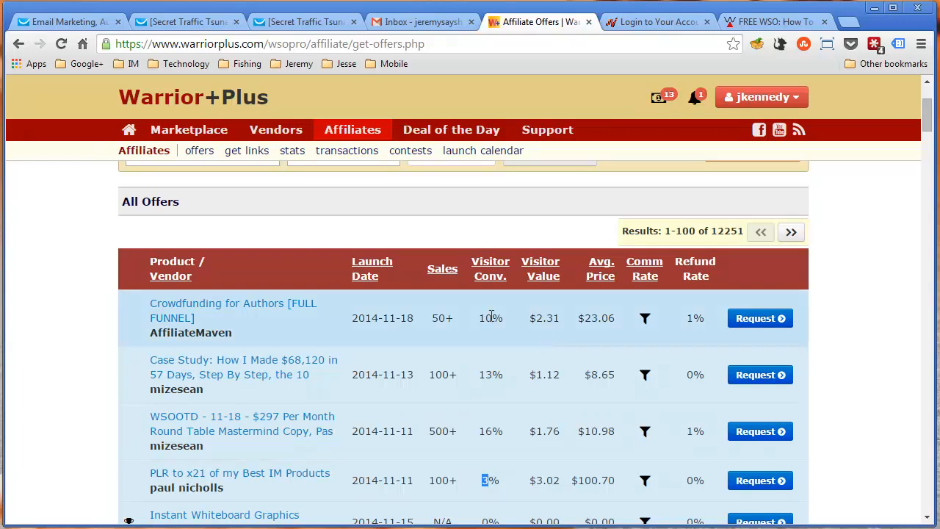
{"action": "left_click", "coordinate": [760, 318]}
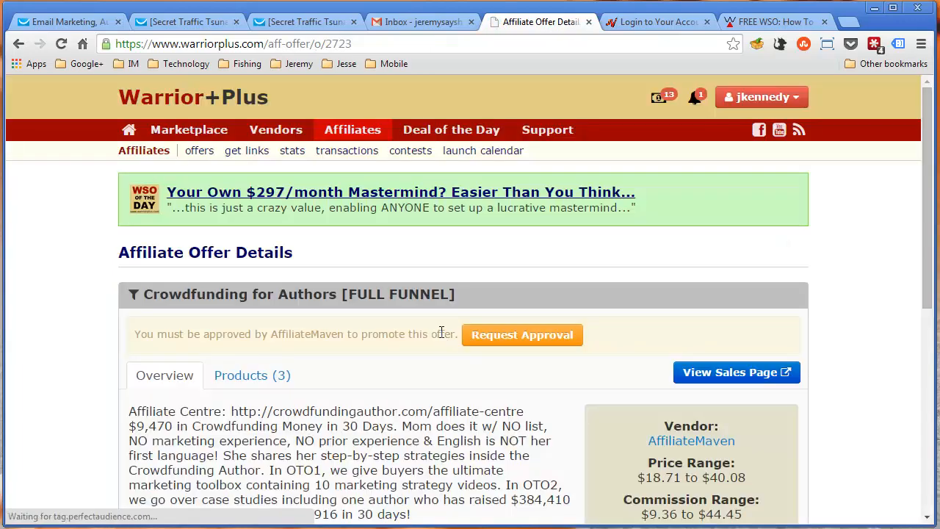
Read the Crowdfunding for Authors offer details and affiliate information, then open and look over its JV page
{"action": "scroll", "coordinate": [441, 332], "scroll_direction": "down", "scroll_amount": 1}
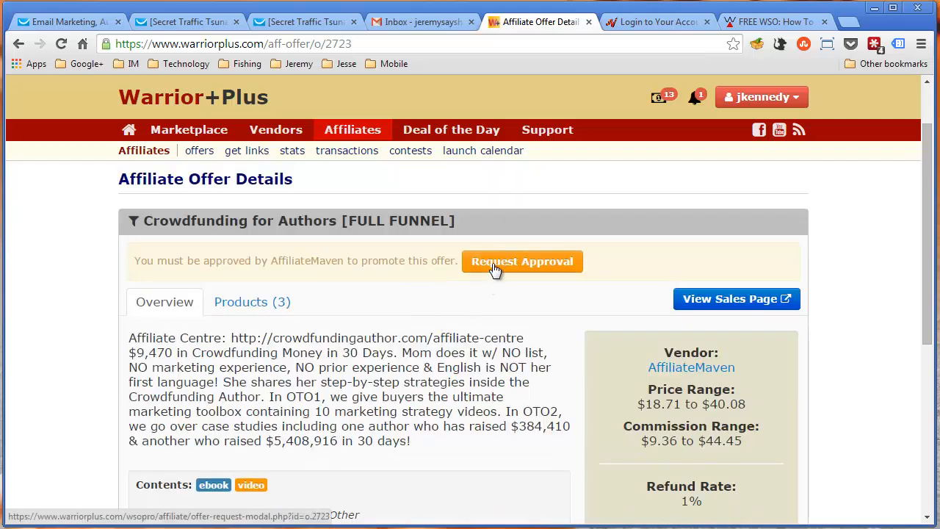
{"action": "scroll", "coordinate": [440, 287], "scroll_direction": "down", "scroll_amount": 1}
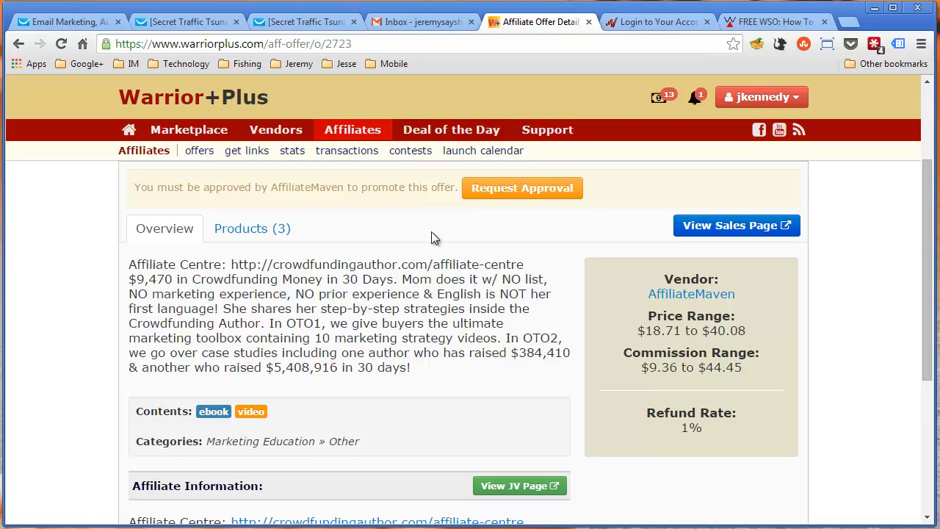
{"action": "scroll", "coordinate": [428, 254], "scroll_direction": "down", "scroll_amount": 2}
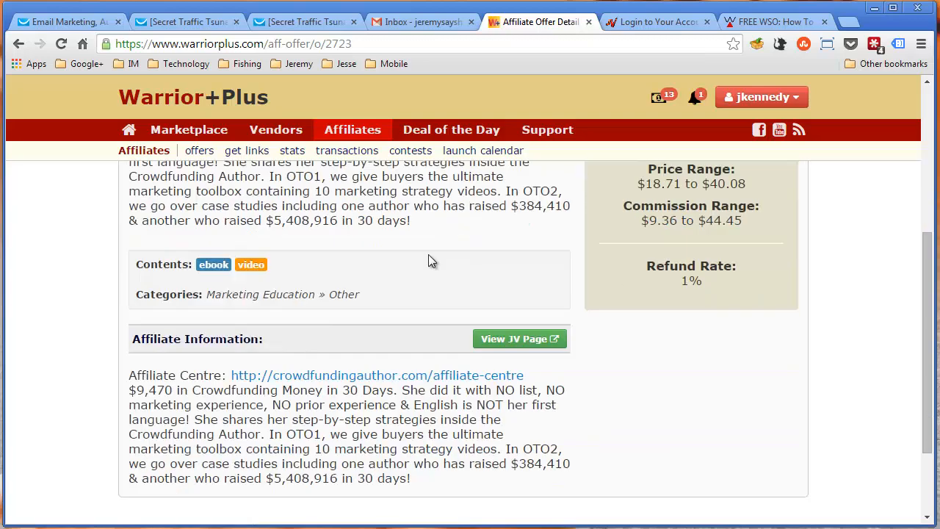
{"action": "scroll", "coordinate": [428, 254], "scroll_direction": "up", "scroll_amount": 2}
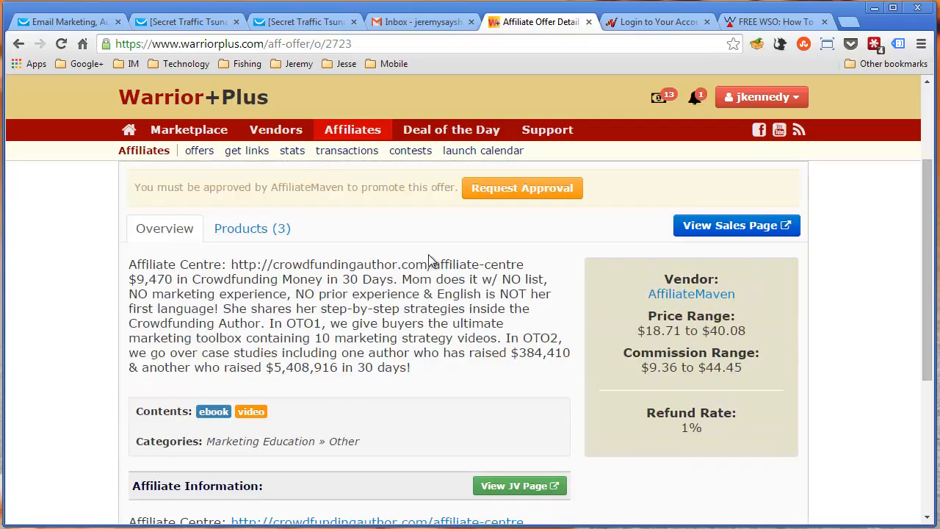
{"action": "scroll", "coordinate": [429, 256], "scroll_direction": "down", "scroll_amount": 1}
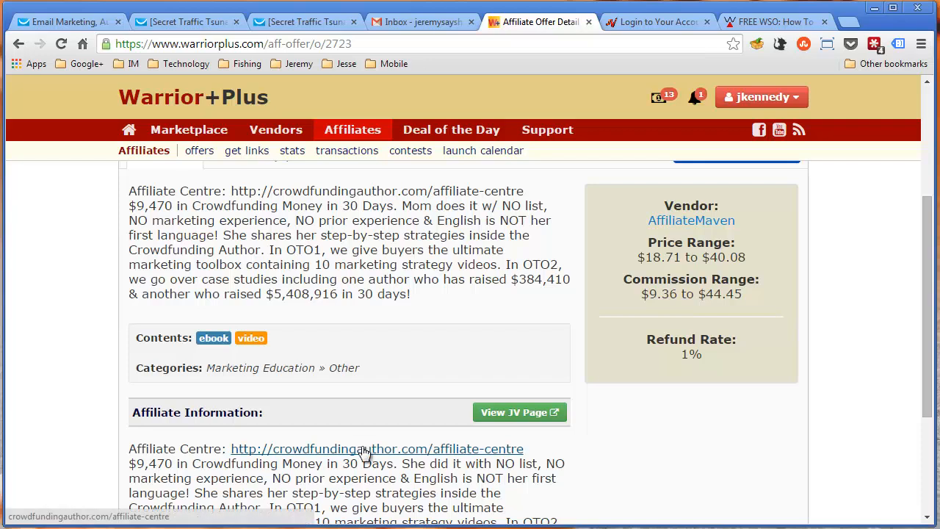
{"action": "left_click", "coordinate": [525, 412]}
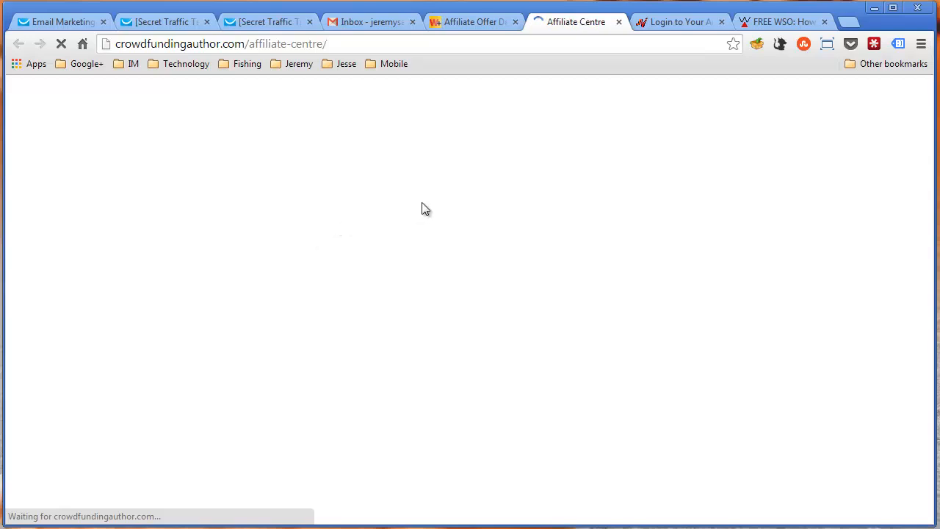
{"action": "scroll", "coordinate": [447, 199], "scroll_direction": "down", "scroll_amount": 7}
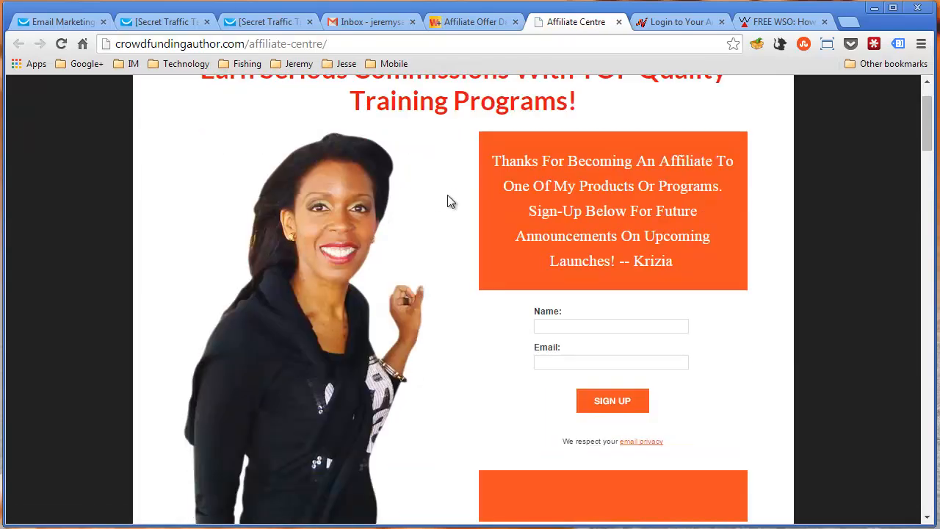
Look through the Crowdfunding Author affiliate centre page, from the upsell descriptions and commission structure to the swipe file section
{"action": "scroll", "coordinate": [367, 232], "scroll_direction": "down", "scroll_amount": 20}
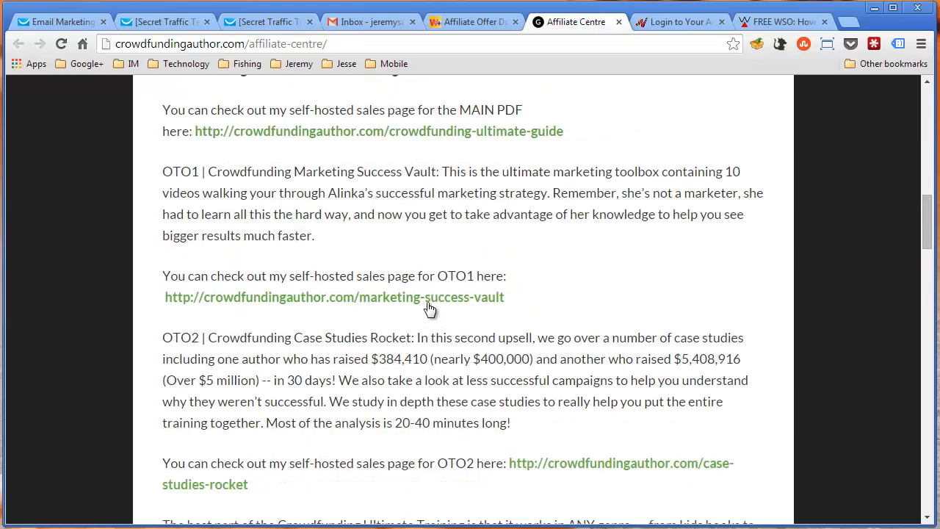
{"action": "scroll", "coordinate": [512, 195], "scroll_direction": "up", "scroll_amount": 1}
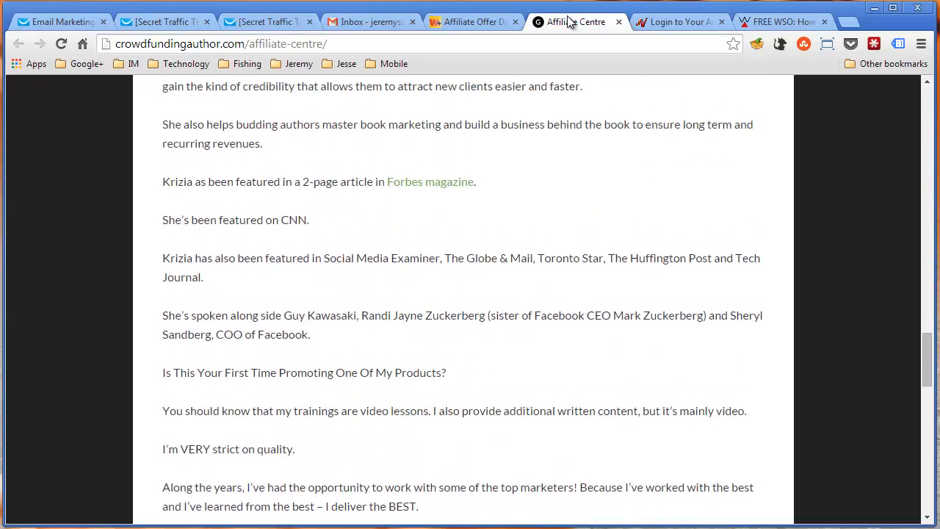
{"action": "scroll", "coordinate": [511, 195], "scroll_direction": "down", "scroll_amount": 16}
{"action": "scroll", "coordinate": [517, 205], "scroll_direction": "up", "scroll_amount": 13}
{"action": "scroll", "coordinate": [519, 206], "scroll_direction": "up", "scroll_amount": 18}
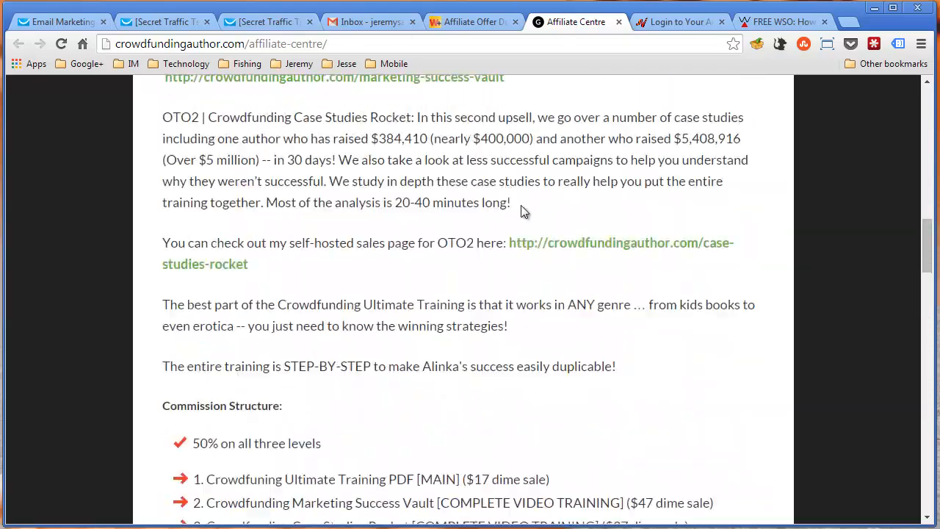
{"action": "scroll", "coordinate": [519, 202], "scroll_direction": "down", "scroll_amount": 6}
{"action": "scroll", "coordinate": [521, 202], "scroll_direction": "down", "scroll_amount": 2}
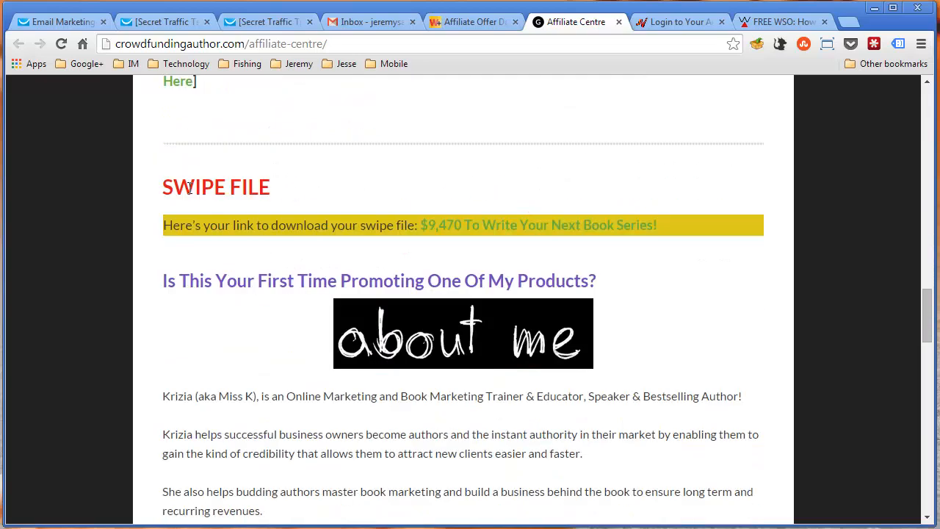
Highlight the Swipe File heading, follow the swipe file download link and dismiss the save dialog without saving
{"action": "left_click_drag", "start_coordinate": [177, 181], "coordinate": [292, 162]}
{"action": "left_click", "coordinate": [273, 199]}
{"action": "left_click", "coordinate": [456, 234]}
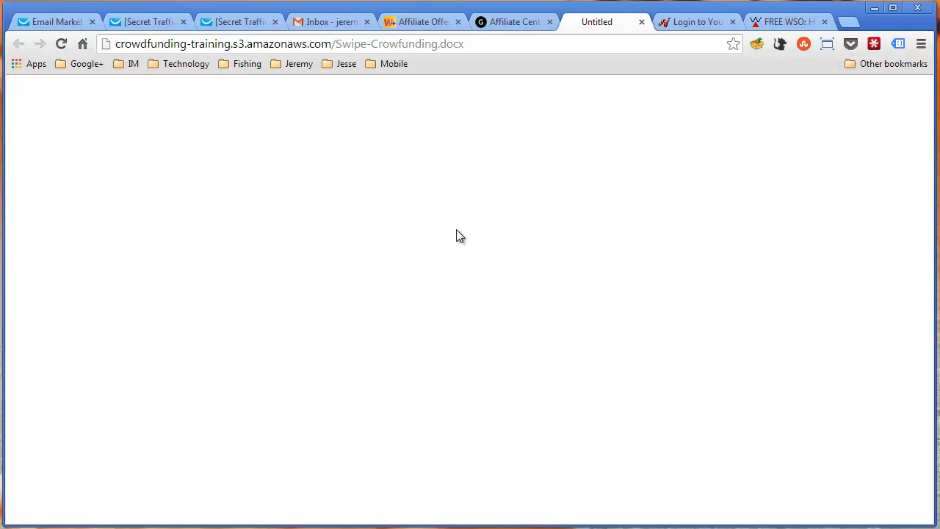
{"action": "left_click", "coordinate": [504, 26]}
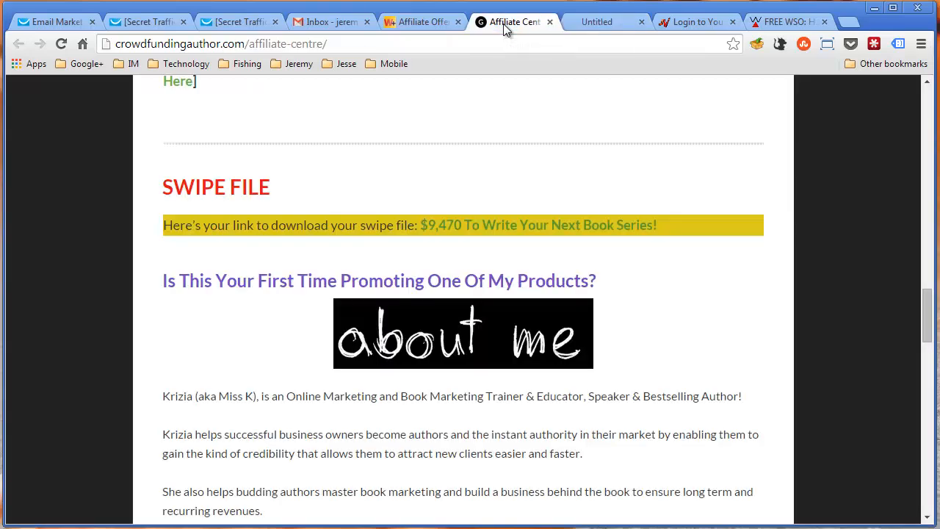
{"action": "left_click", "coordinate": [619, 24]}
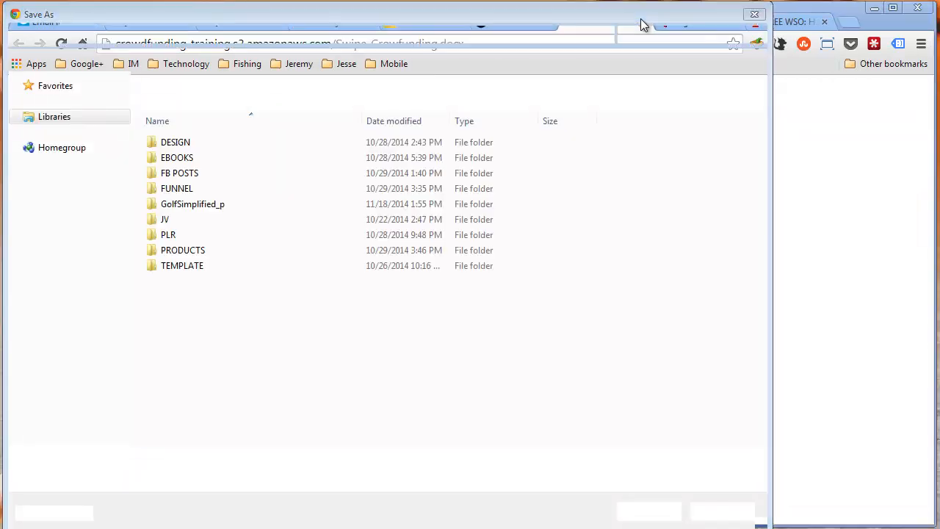
{"action": "left_click", "coordinate": [720, 511]}
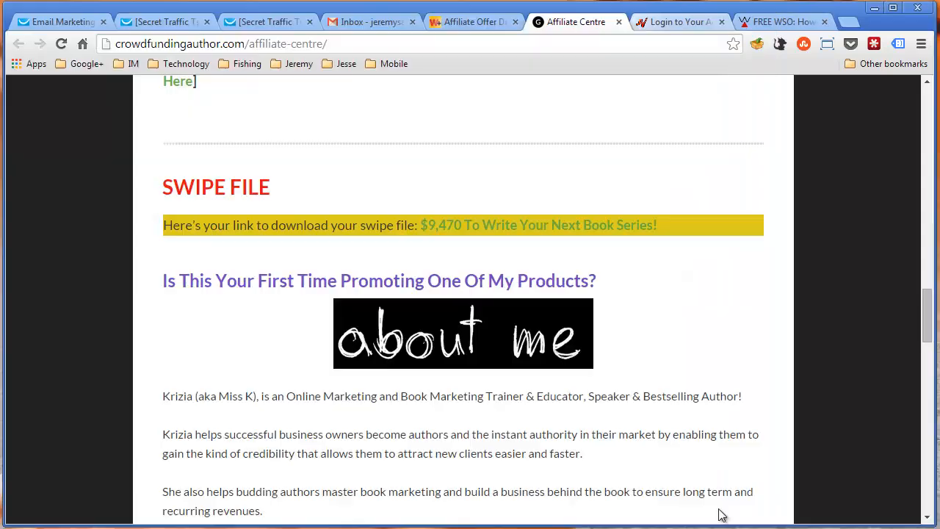
Close the affiliate centre page and review the Crowdfunding for Authors [FULL FUNNEL] offer details on Warrior+Plus
{"action": "middle_click", "coordinate": [583, 25]}
{"action": "left_click", "coordinate": [497, 23]}
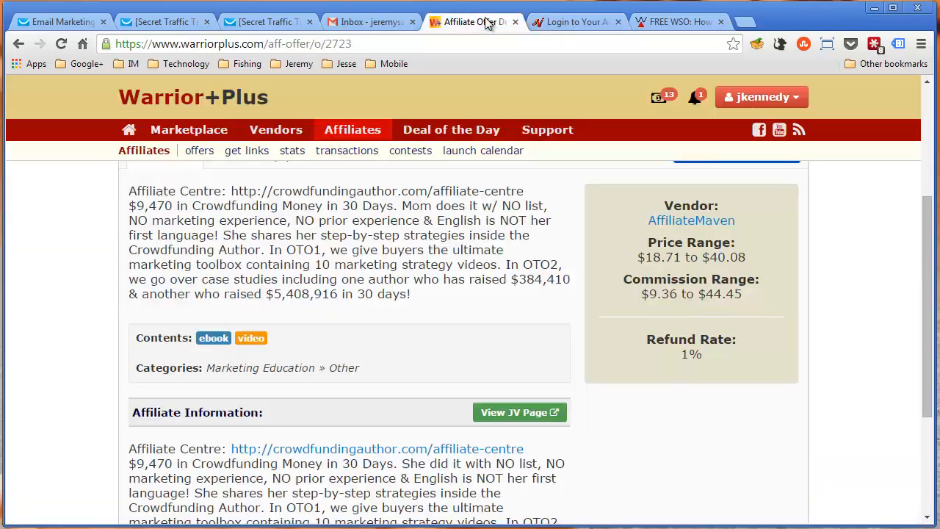
{"action": "scroll", "coordinate": [454, 252], "scroll_direction": "down", "scroll_amount": 1}
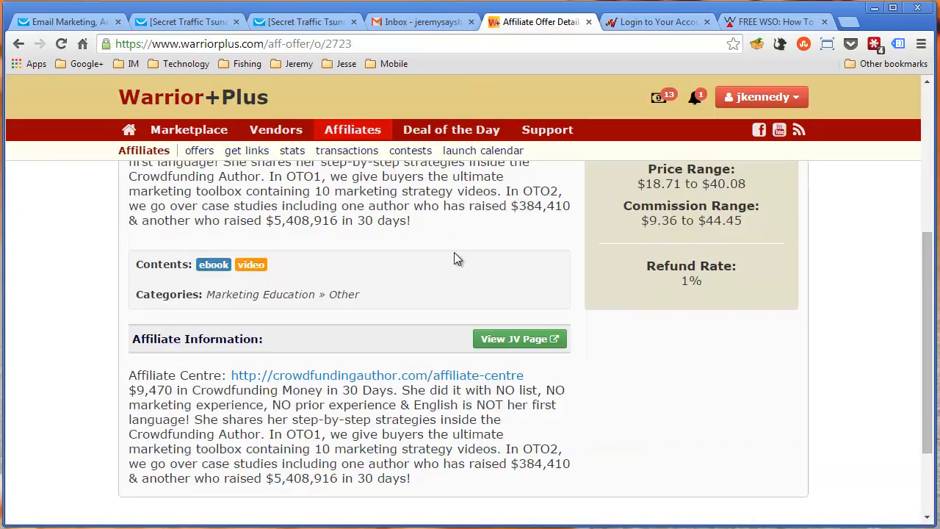
{"action": "scroll", "coordinate": [453, 252], "scroll_direction": "up", "scroll_amount": 4}
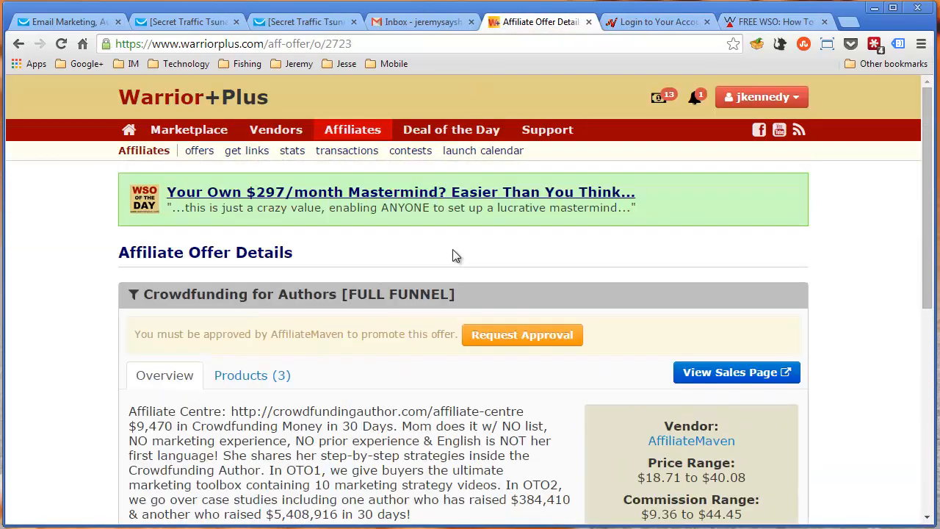
{"action": "scroll", "coordinate": [452, 255], "scroll_direction": "down", "scroll_amount": 1}
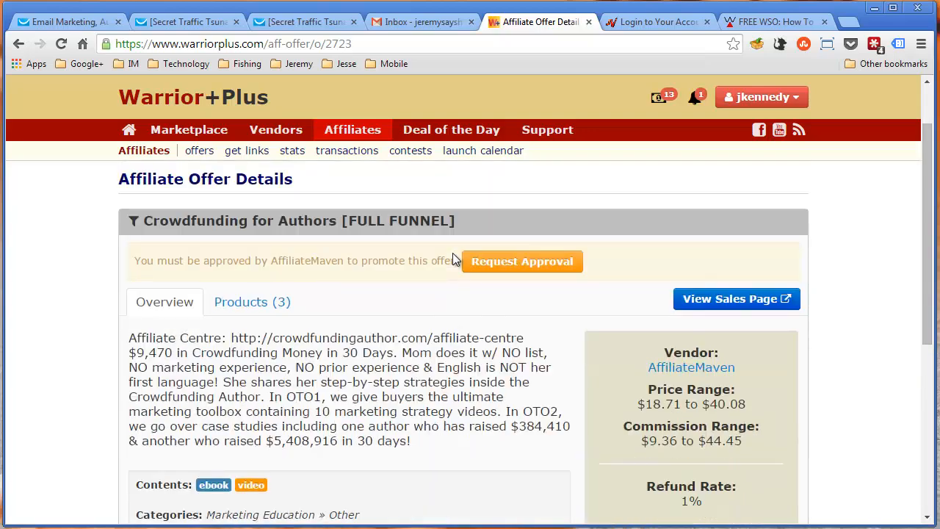
Open the "Quick ninja tip!" newsletter email and highlight its opening paragraphs
{"action": "left_click", "coordinate": [294, 26]}
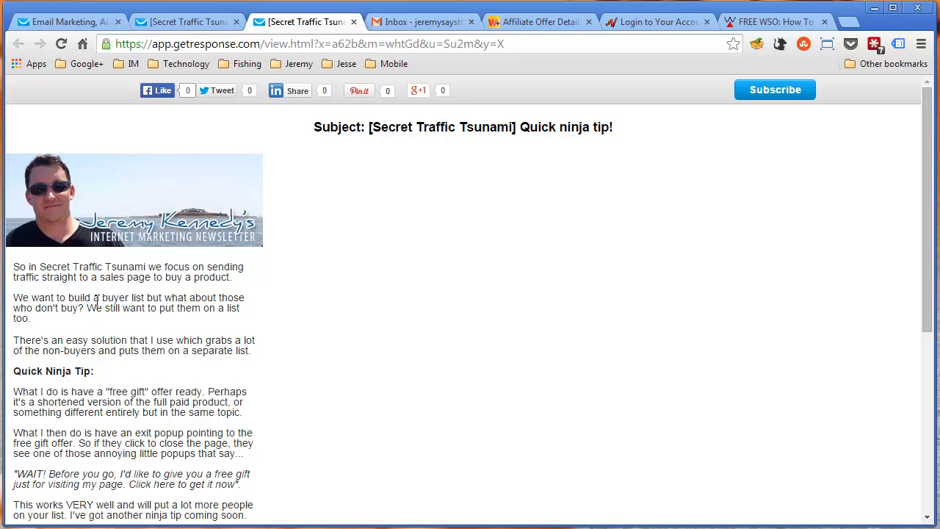
{"action": "left_click_drag", "start_coordinate": [40, 270], "coordinate": [109, 333]}
{"action": "left_click", "coordinate": [116, 369]}
Return from the offer details to the Warrior+Plus affiliate offers list and look over the listed offers
{"action": "left_click", "coordinate": [526, 22]}
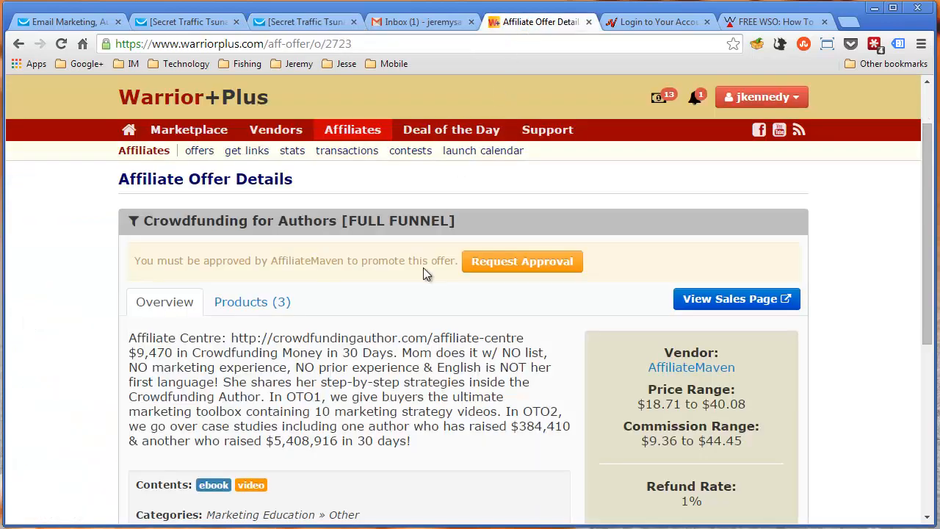
{"action": "left_click", "coordinate": [19, 45]}
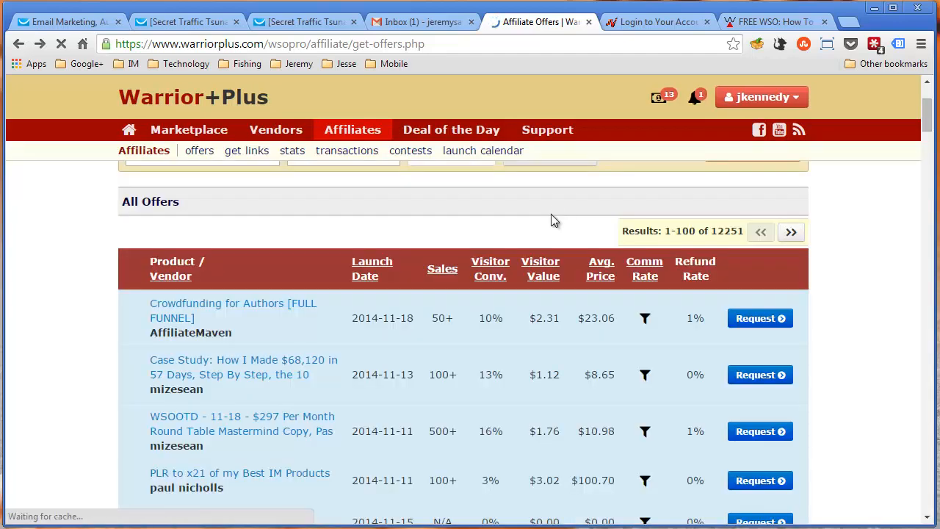
{"action": "scroll", "coordinate": [526, 236], "scroll_direction": "down", "scroll_amount": 2}
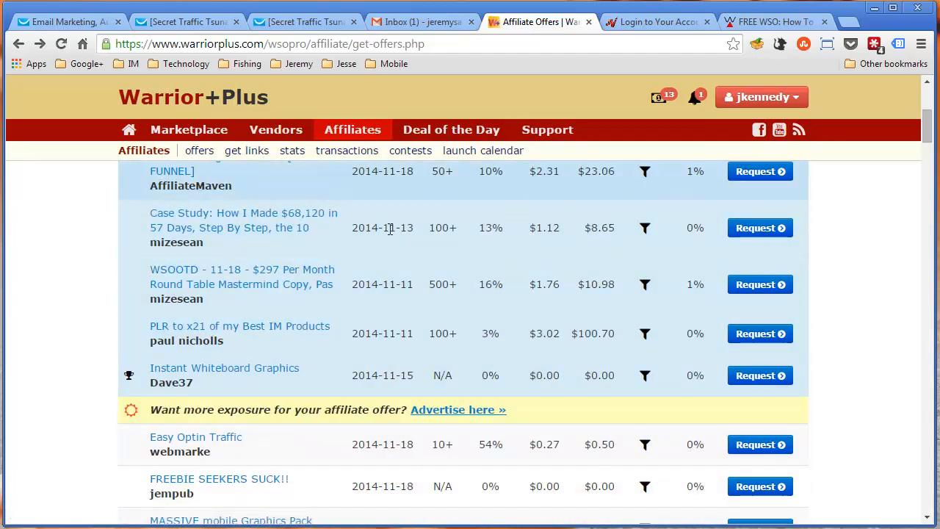
{"action": "scroll", "coordinate": [387, 337], "scroll_direction": "up", "scroll_amount": 3}
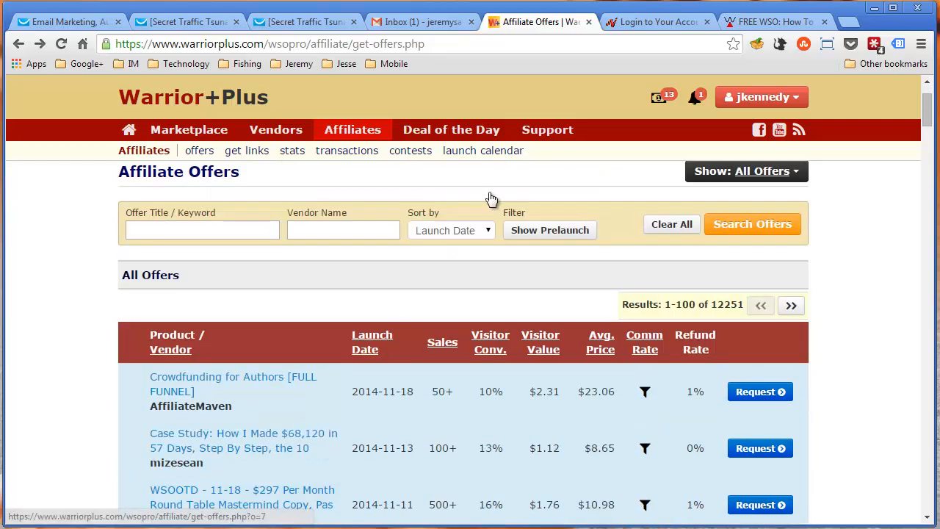
Switch to JVZoo, log in with the prefilled account details and open the affiliate page for finding products
{"action": "left_click", "coordinate": [661, 22]}
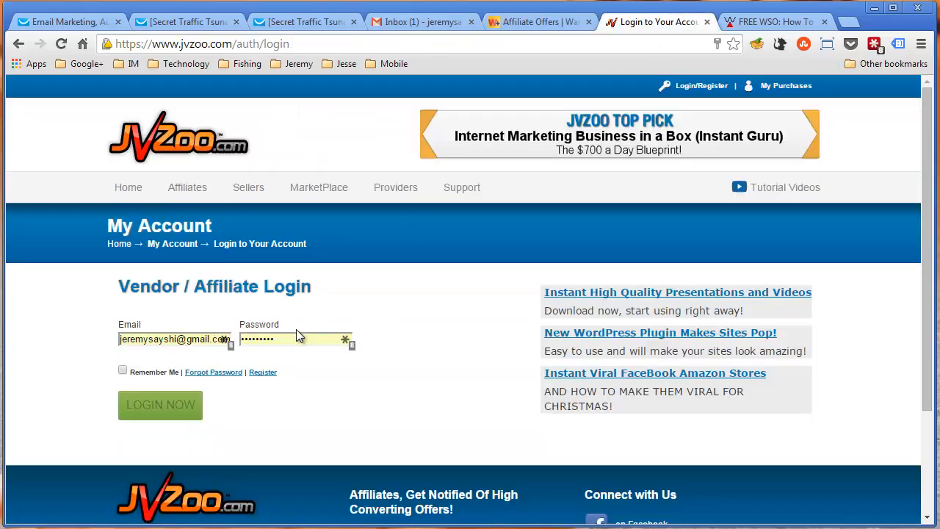
{"action": "left_click", "coordinate": [167, 407]}
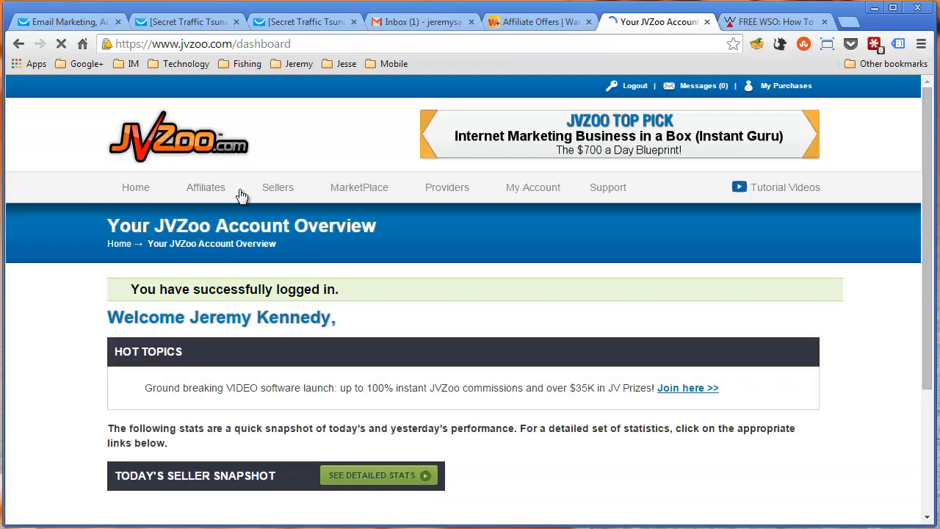
{"action": "mouse_move", "coordinate": [208, 197]}
{"action": "left_click", "coordinate": [213, 216]}
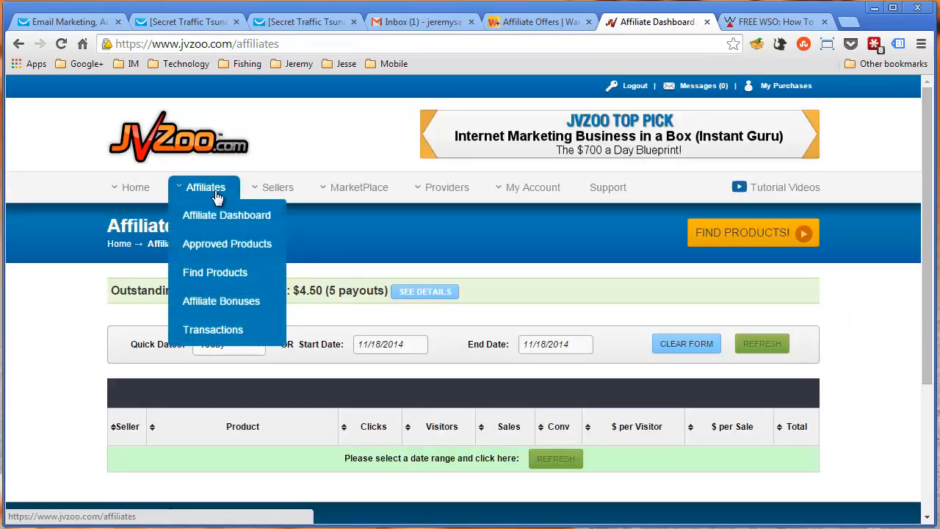
{"action": "left_click", "coordinate": [217, 273]}
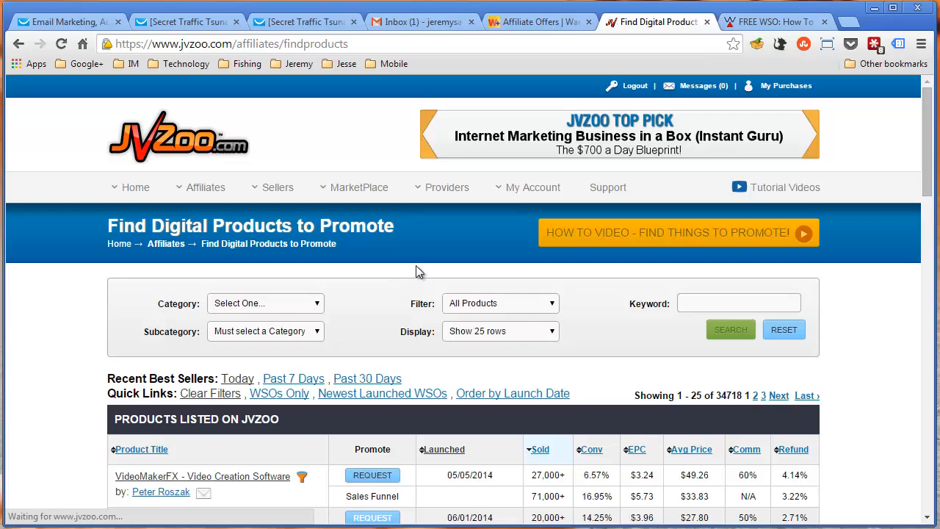
Look over the products listed on JVZoo with their sales, conversion, EPC and commission figures
{"action": "scroll", "coordinate": [416, 270], "scroll_direction": "down", "scroll_amount": 3}
{"action": "scroll", "coordinate": [569, 333], "scroll_direction": "down", "scroll_amount": 1}
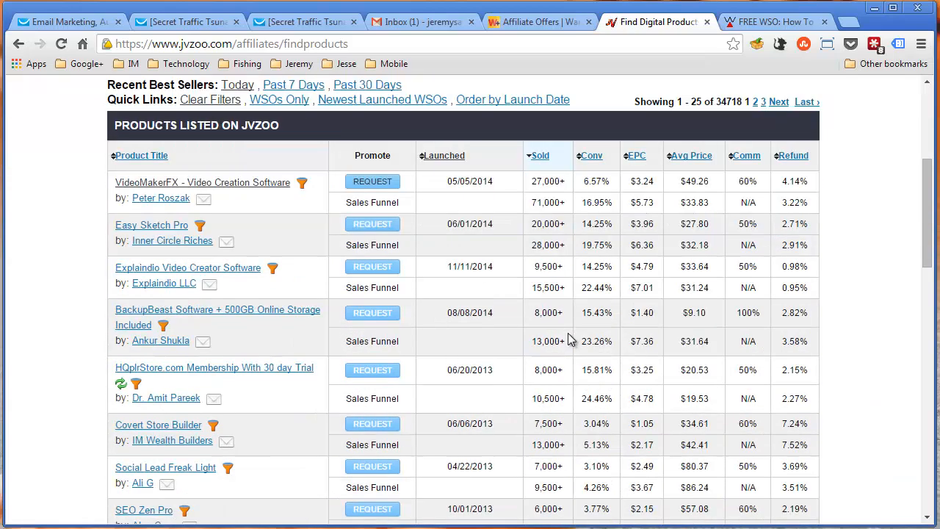
{"action": "scroll", "coordinate": [568, 332], "scroll_direction": "up", "scroll_amount": 3}
{"action": "scroll", "coordinate": [554, 335], "scroll_direction": "up", "scroll_amount": 1}
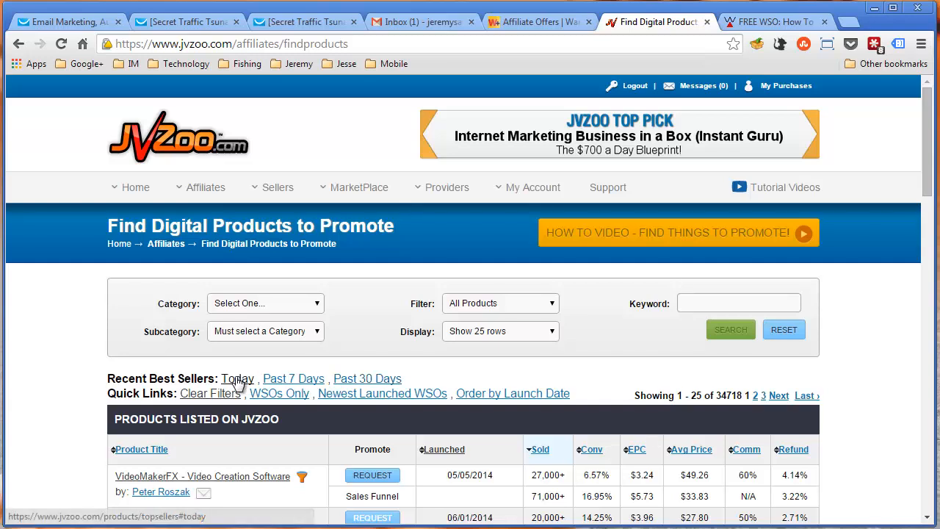
Open JVZoo's best sellers of the past 7 days and look over the top seller rankings
{"action": "left_click", "coordinate": [308, 380]}
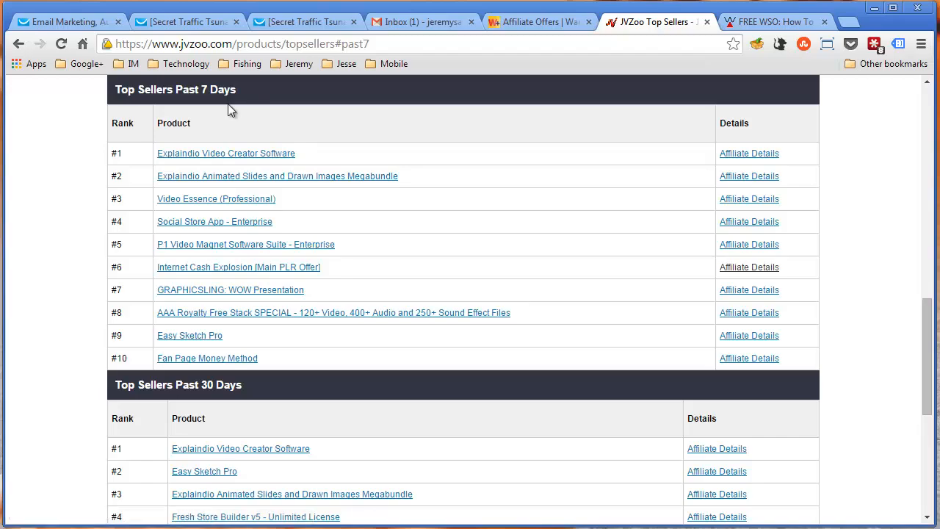
{"action": "scroll", "coordinate": [638, 371], "scroll_direction": "down", "scroll_amount": 1}
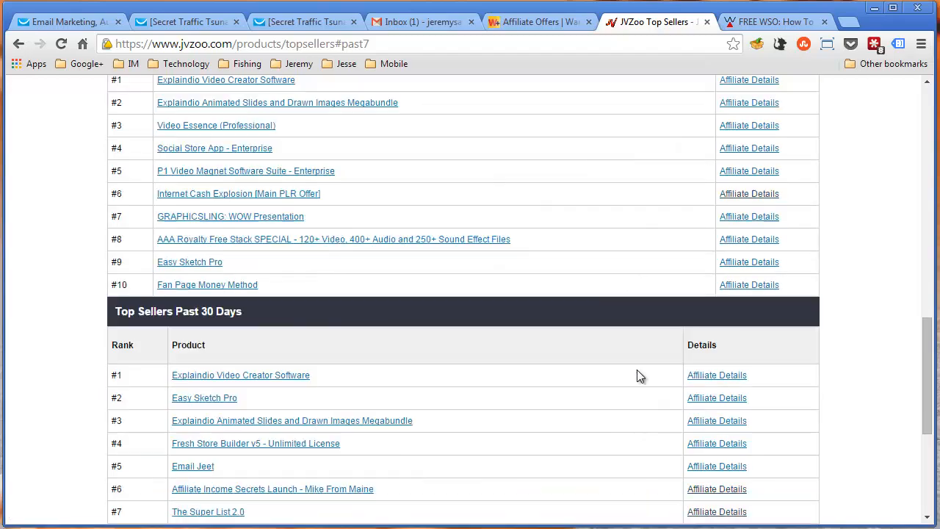
{"action": "scroll", "coordinate": [442, 357], "scroll_direction": "down", "scroll_amount": 4}
{"action": "scroll", "coordinate": [441, 306], "scroll_direction": "up", "scroll_amount": 12}
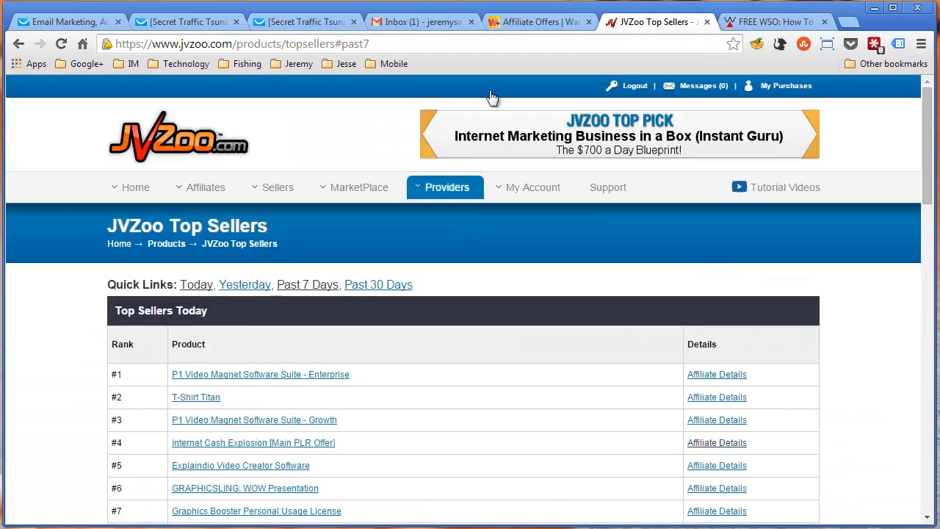
Close the JVZoo page and look over the Warrior+Plus affiliate offers list and its offer title search field
{"action": "middle_click", "coordinate": [618, 25]}
{"action": "left_click", "coordinate": [547, 23]}
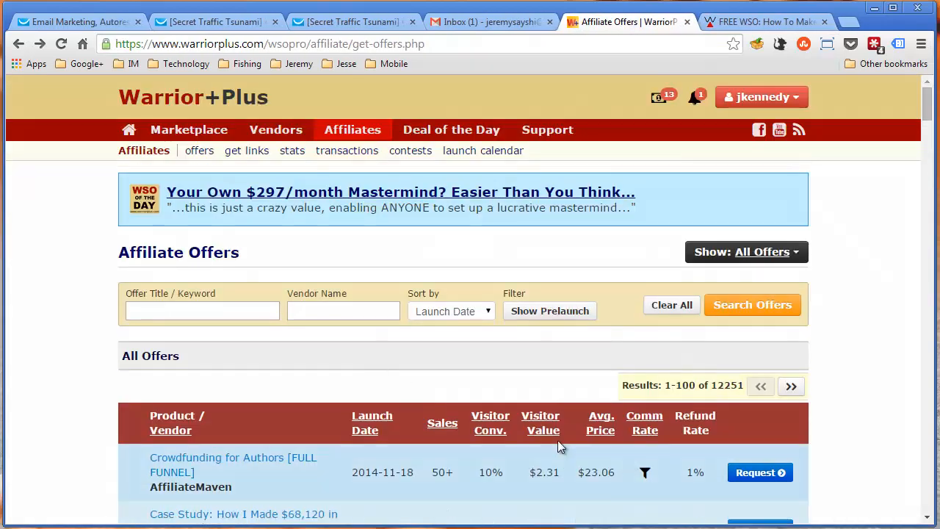
{"action": "left_click", "coordinate": [137, 314]}
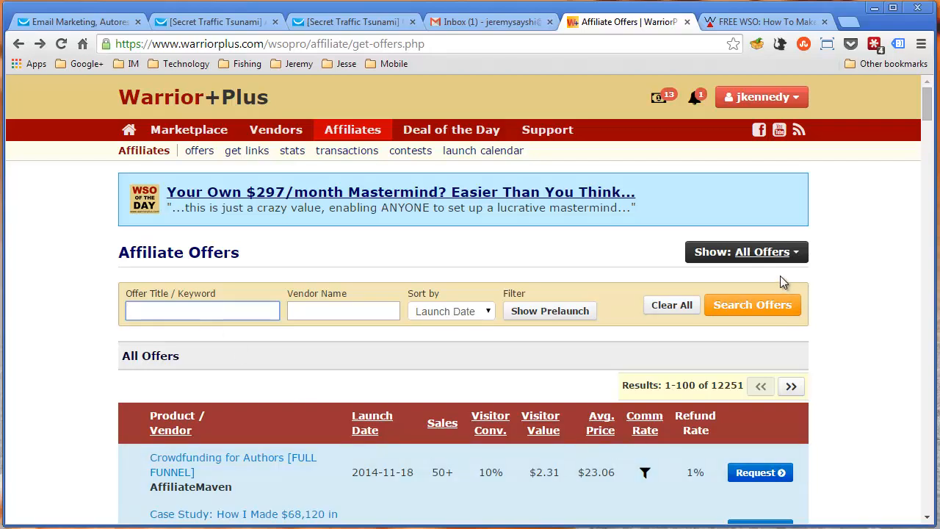
{"action": "scroll", "coordinate": [534, 342], "scroll_direction": "down", "scroll_amount": 1}
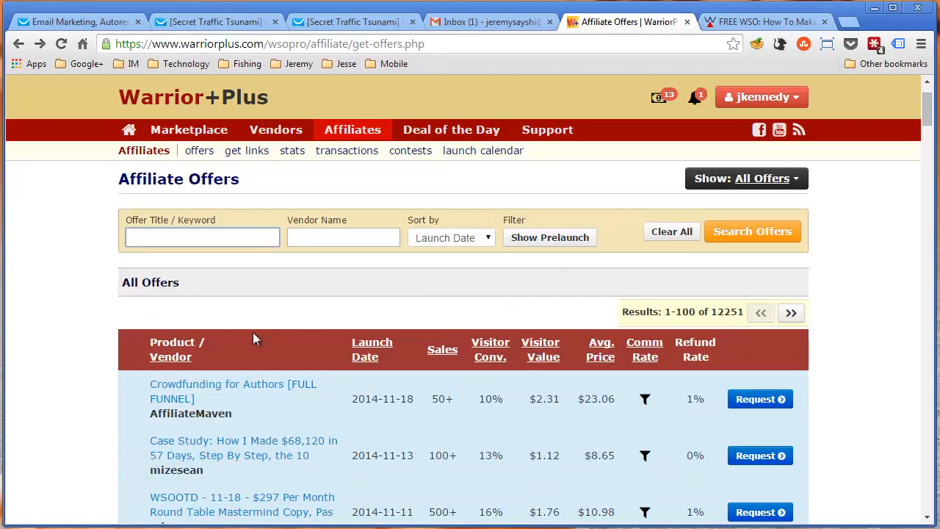
{"action": "scroll", "coordinate": [376, 384], "scroll_direction": "up", "scroll_amount": 1}
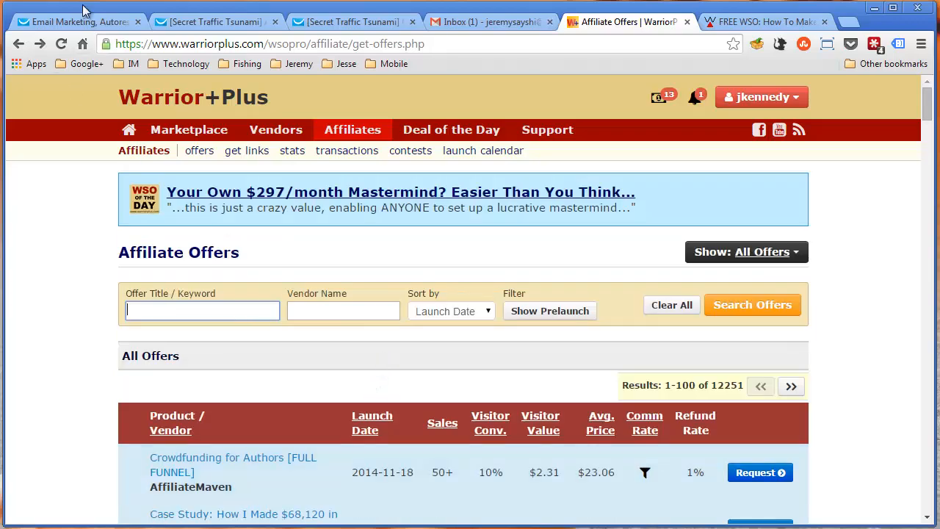
Open the Secret Traffic Tsunami email about re-targeting and look through its content
{"action": "left_click", "coordinate": [198, 22]}
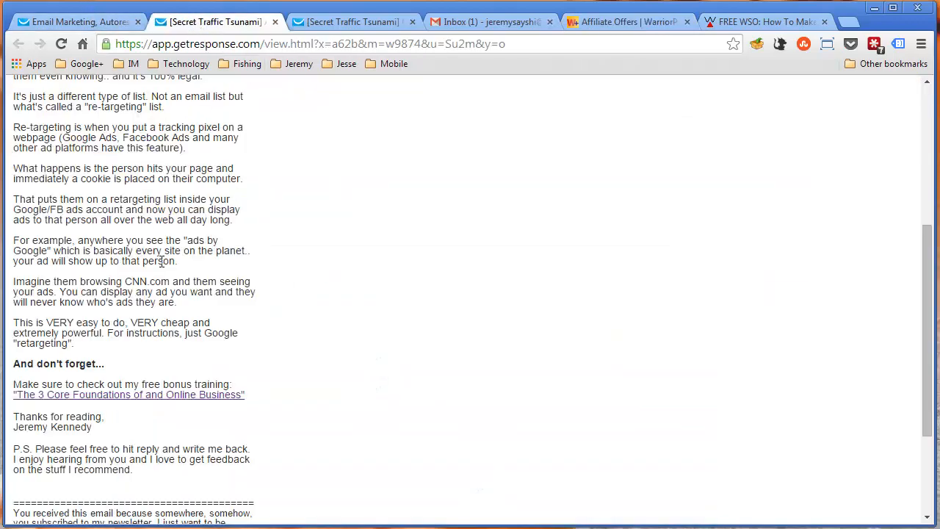
{"action": "scroll", "coordinate": [208, 228], "scroll_direction": "up", "scroll_amount": 3}
{"action": "scroll", "coordinate": [207, 228], "scroll_direction": "down", "scroll_amount": 2}
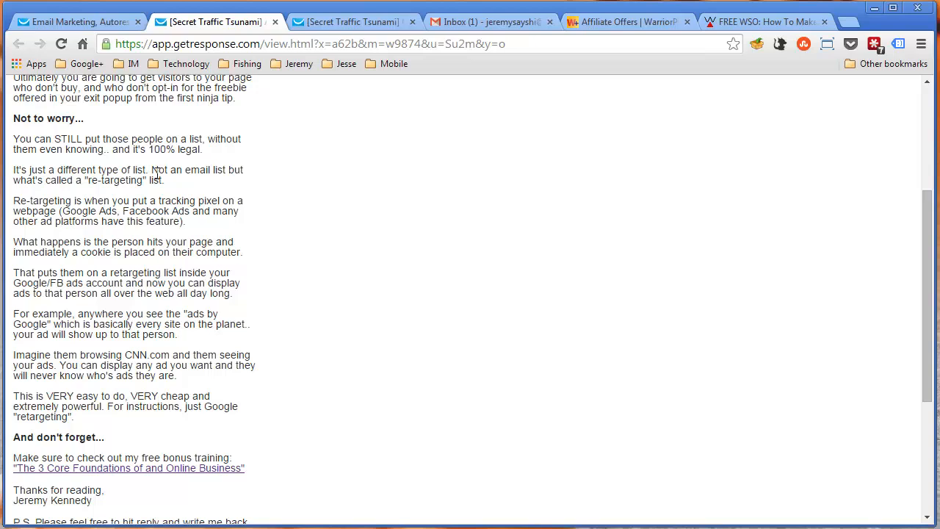
Go back to the Warrior+Plus affiliate offers and view the suggestions of the offer title or keyword search field
{"action": "left_click", "coordinate": [629, 21]}
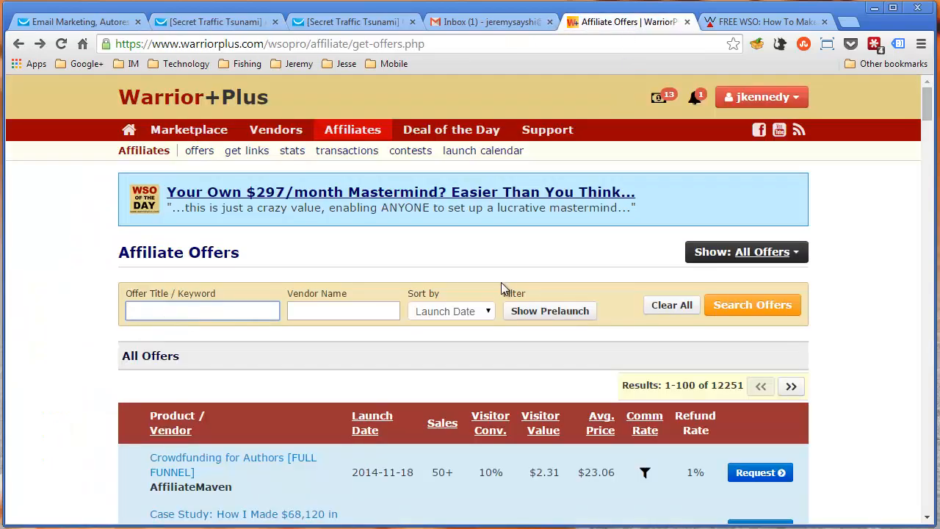
{"action": "left_click", "coordinate": [156, 311]}
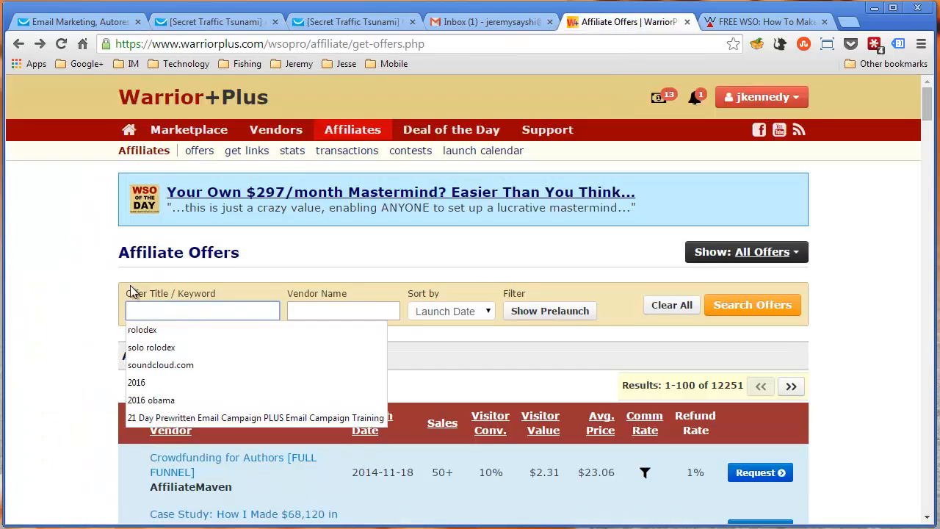
{"action": "left_click", "coordinate": [92, 294]}
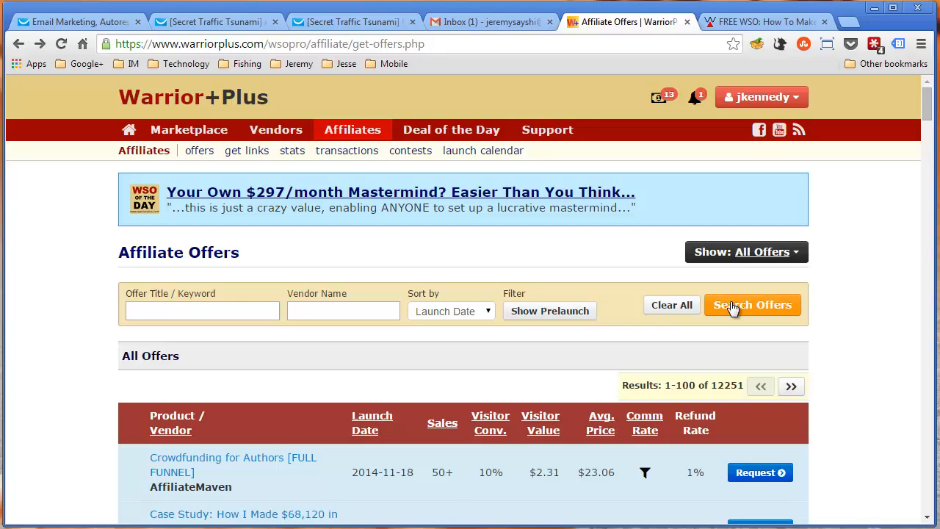
Look through the Warrior+Plus affiliate offers list and its launch dates, sales and conversion figures
{"action": "scroll", "coordinate": [430, 405], "scroll_direction": "down", "scroll_amount": 6}
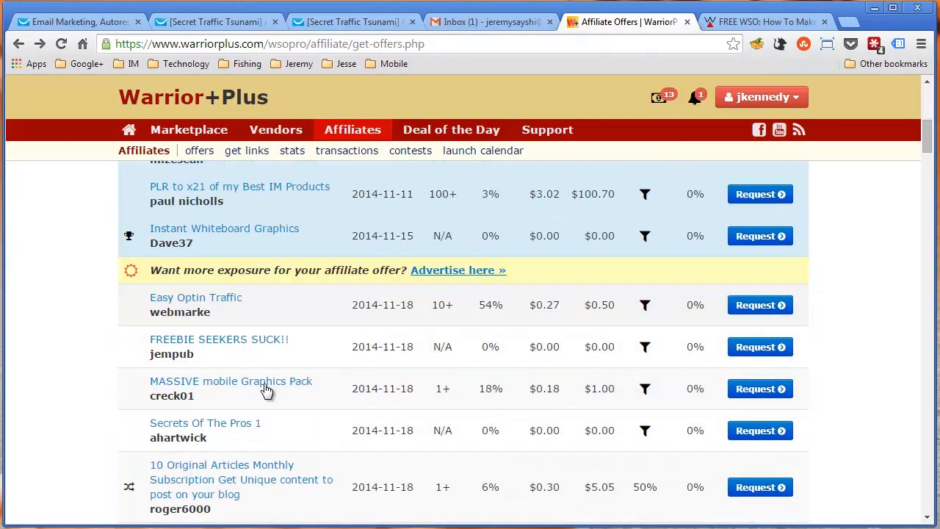
{"action": "scroll", "coordinate": [223, 306], "scroll_direction": "down", "scroll_amount": 9}
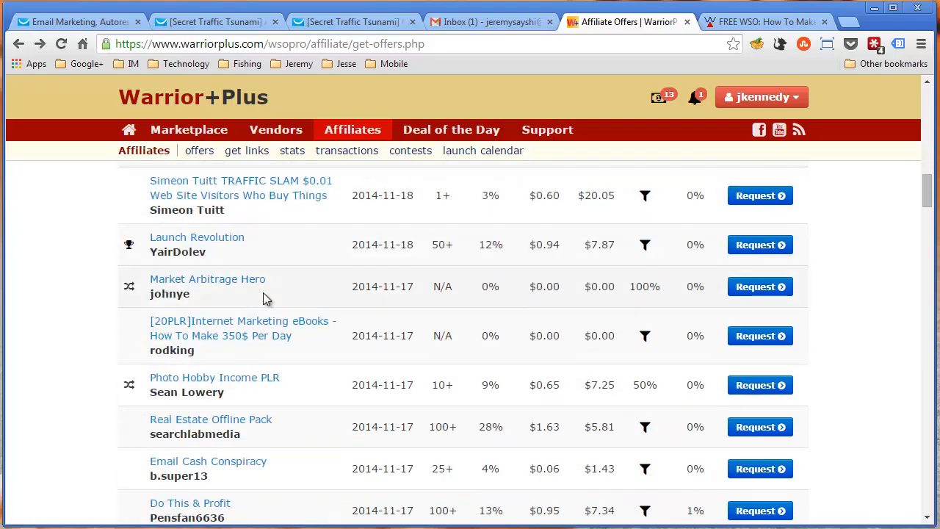
{"action": "scroll", "coordinate": [266, 300], "scroll_direction": "down", "scroll_amount": 6}
{"action": "scroll", "coordinate": [465, 338], "scroll_direction": "up", "scroll_amount": 12}
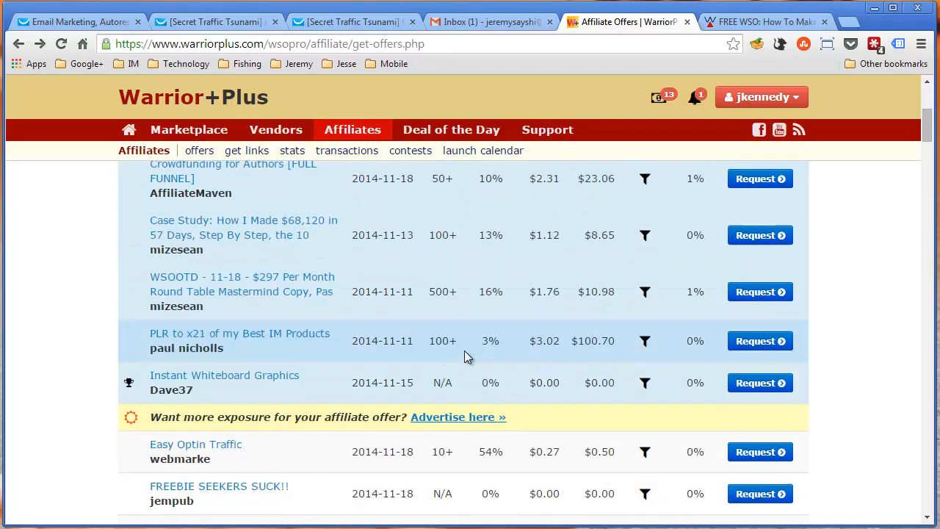
{"action": "scroll", "coordinate": [464, 350], "scroll_direction": "up", "scroll_amount": 5}
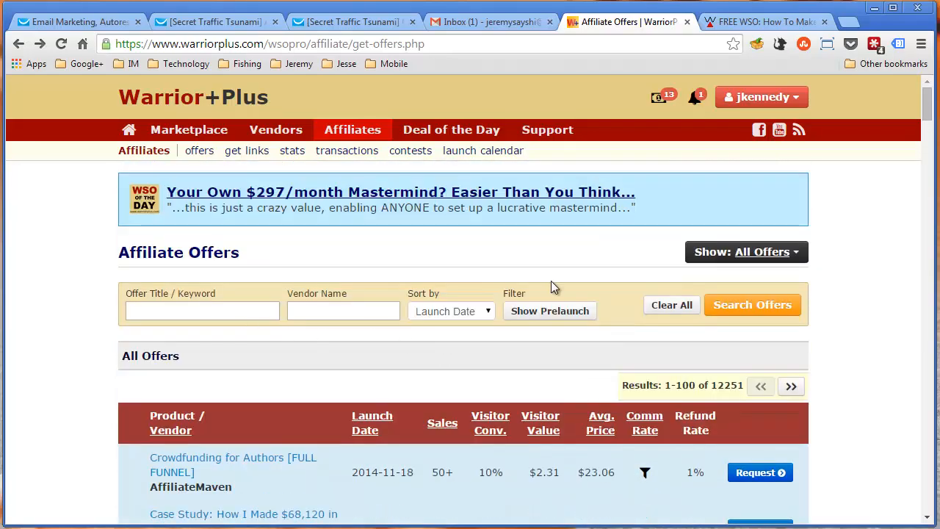
Check the GetResponse time-based autoresponders and the re-targeting email, then return to the Warrior+Plus affiliate offers
{"action": "left_click", "coordinate": [78, 21]}
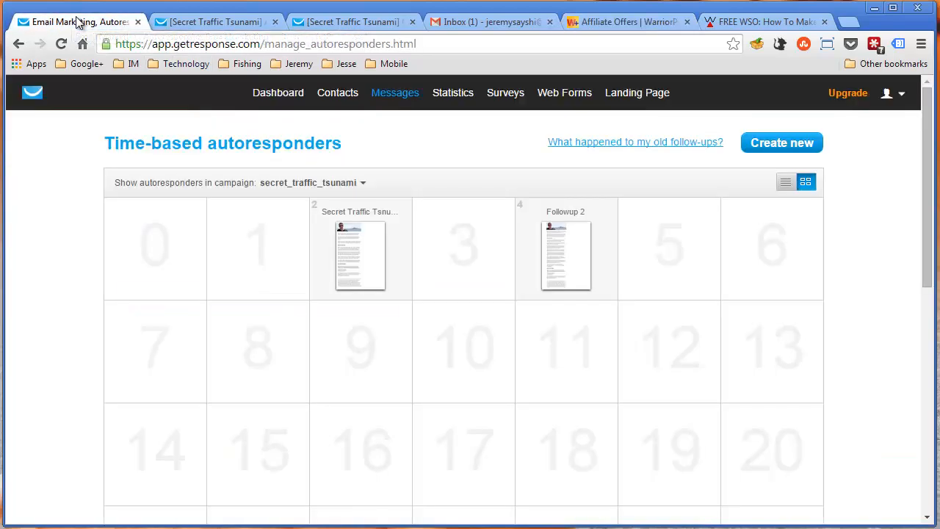
{"action": "left_click", "coordinate": [191, 21]}
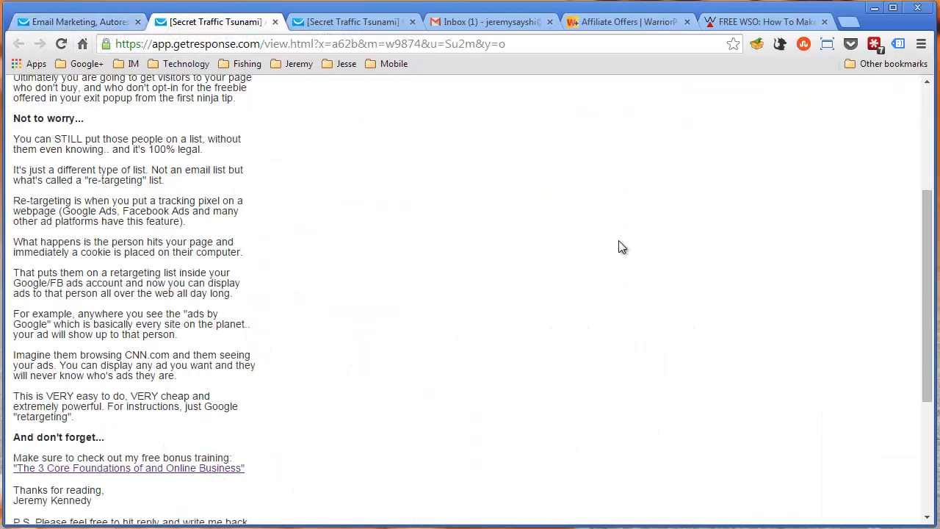
{"action": "left_click", "coordinate": [635, 29]}
Find the Crowdfunding for Authors [FULL FUNNEL] offer, examine its products' prices and commissions, and return to the offers list
{"action": "scroll", "coordinate": [624, 334], "scroll_direction": "down", "scroll_amount": 5}
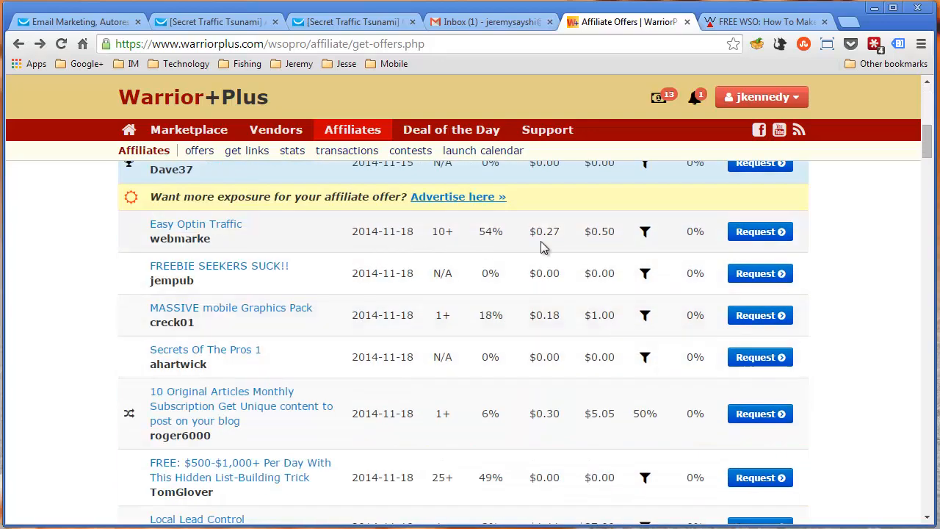
{"action": "scroll", "coordinate": [541, 248], "scroll_direction": "down", "scroll_amount": 2}
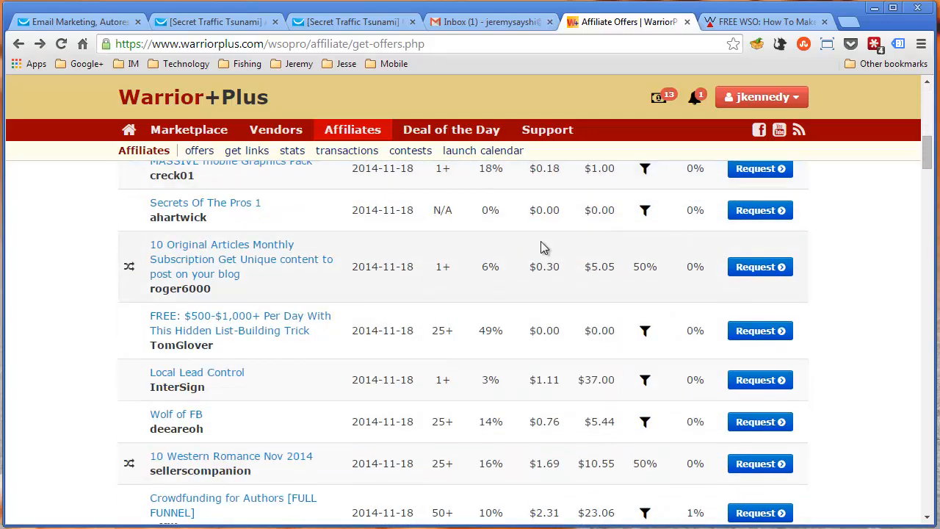
{"action": "scroll", "coordinate": [541, 243], "scroll_direction": "up", "scroll_amount": 3}
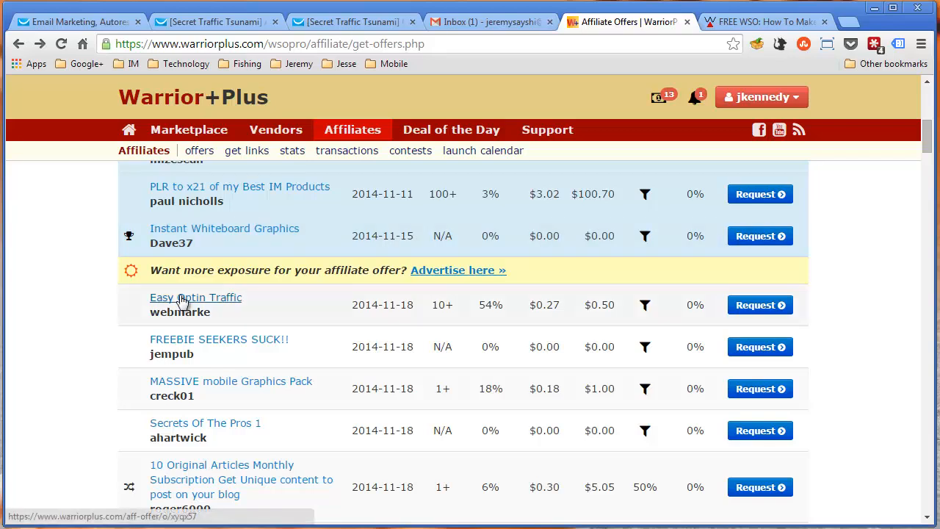
{"action": "scroll", "coordinate": [183, 301], "scroll_direction": "down", "scroll_amount": 5}
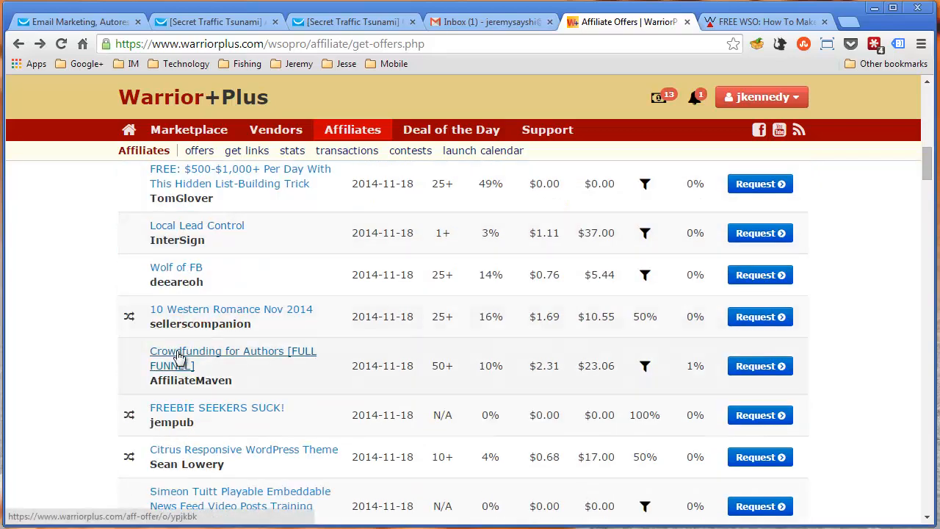
{"action": "left_click", "coordinate": [178, 357]}
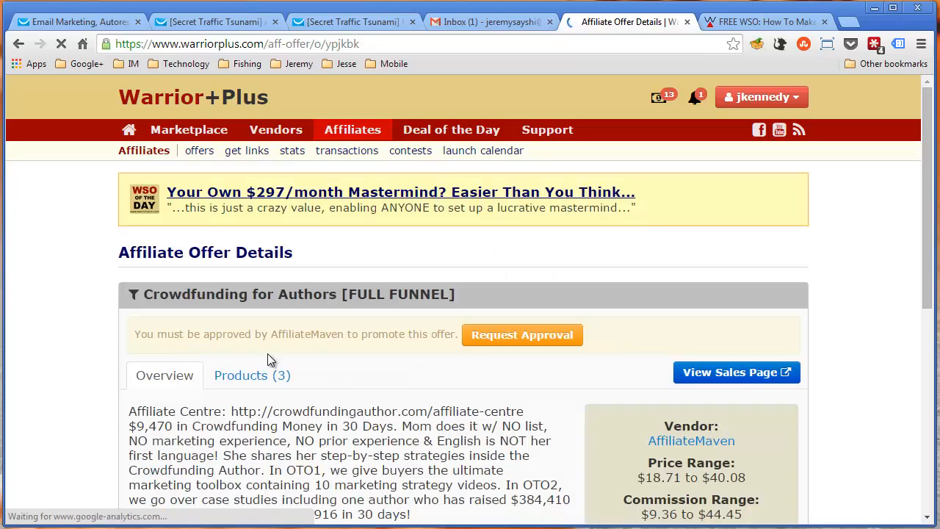
{"action": "scroll", "coordinate": [267, 355], "scroll_direction": "down", "scroll_amount": 2}
{"action": "left_click", "coordinate": [276, 229]}
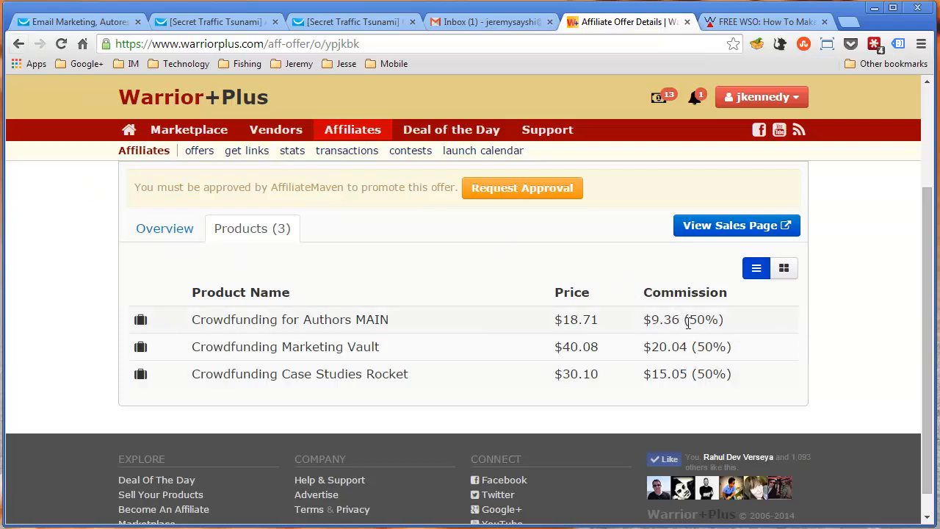
{"action": "left_click_drag", "start_coordinate": [688, 321], "coordinate": [736, 325]}
{"action": "left_click", "coordinate": [592, 349]}
{"action": "left_click", "coordinate": [20, 46]}
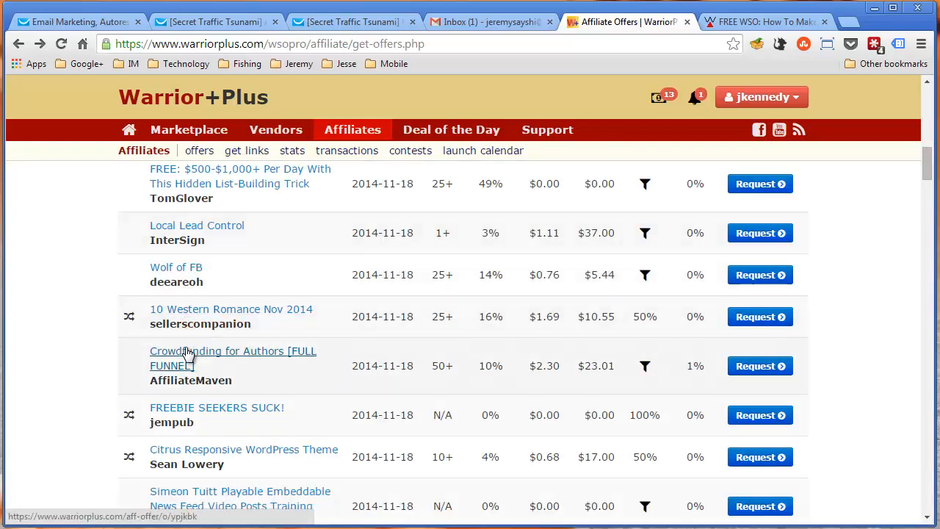
View the details of the 10 Western Romance Nov 2014 offer and return to the affiliate offers list
{"action": "left_click", "coordinate": [187, 311]}
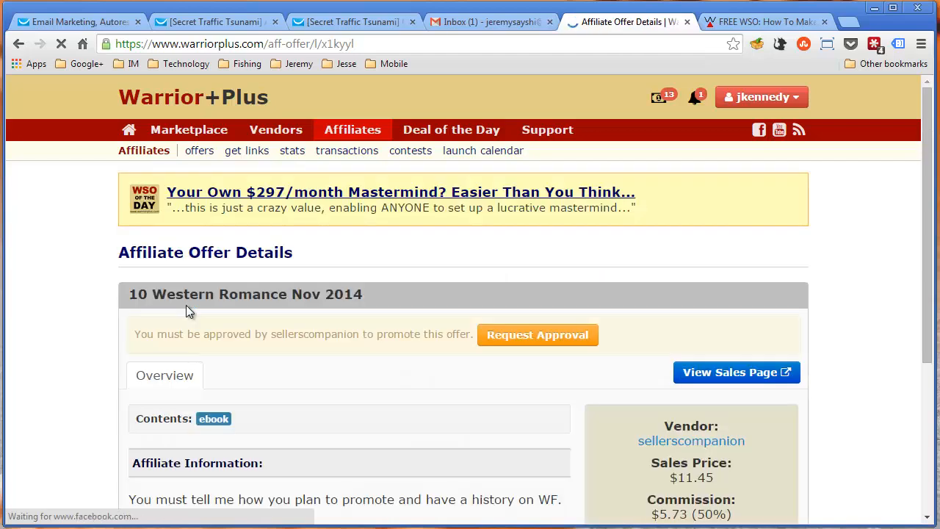
{"action": "scroll", "coordinate": [188, 307], "scroll_direction": "up", "scroll_amount": 1}
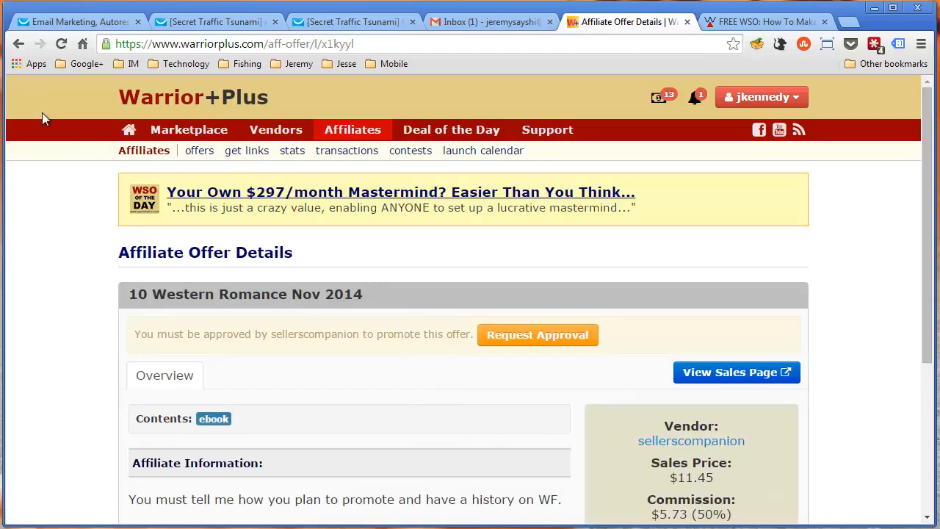
{"action": "left_click", "coordinate": [19, 44]}
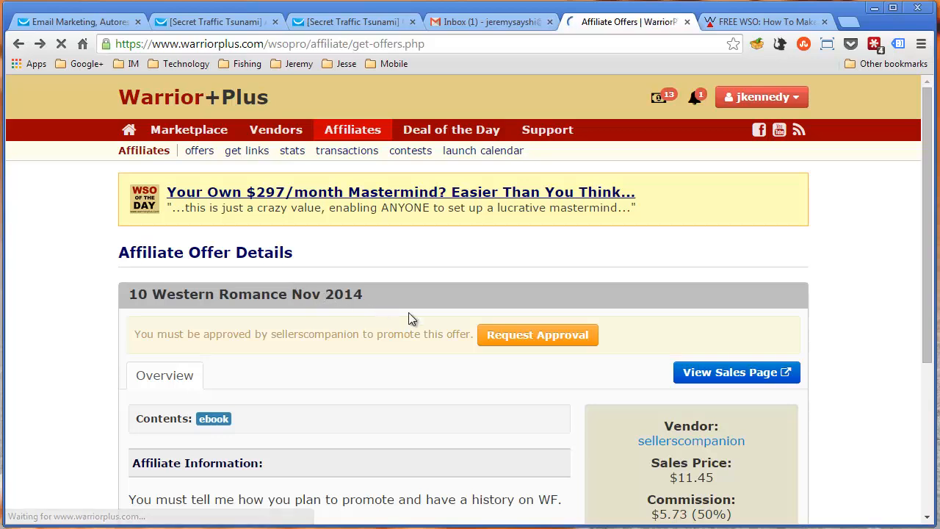
{"action": "scroll", "coordinate": [443, 326], "scroll_direction": "up", "scroll_amount": 9}
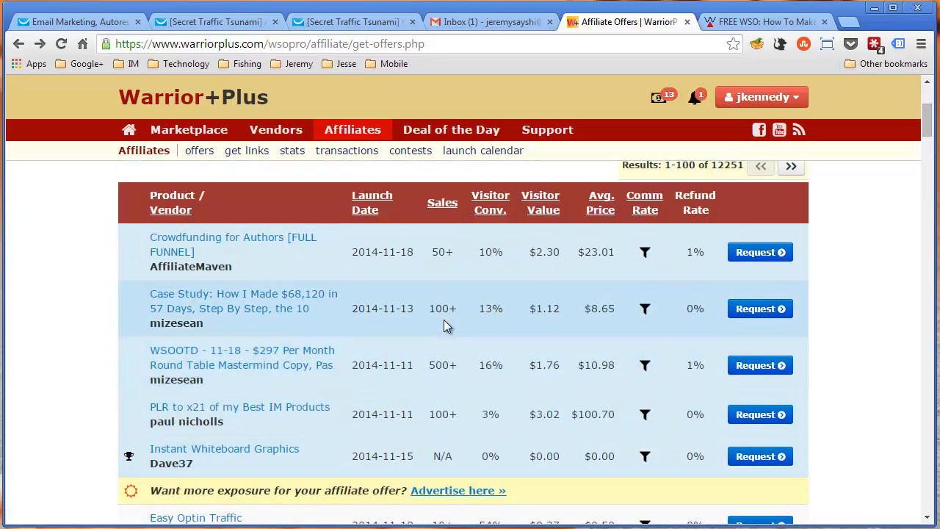
Open the offer "Case Study: How I Made $68,120 in 57 Days" and look over its product list
{"action": "left_click", "coordinate": [203, 296]}
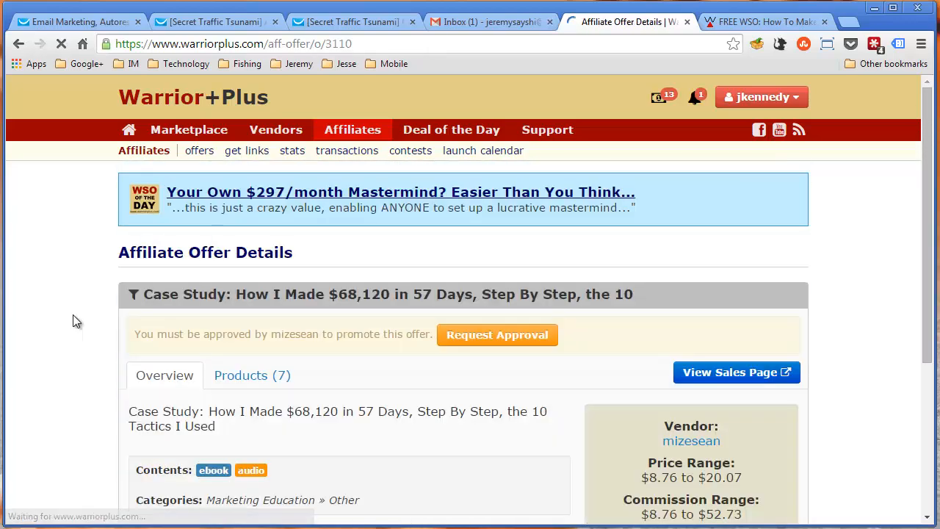
{"action": "left_click", "coordinate": [245, 376]}
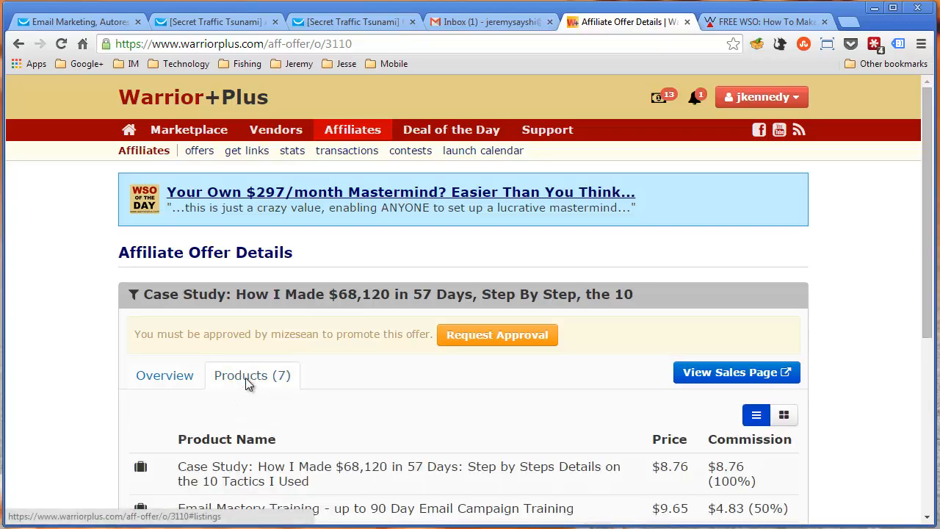
{"action": "scroll", "coordinate": [245, 376], "scroll_direction": "down", "scroll_amount": 3}
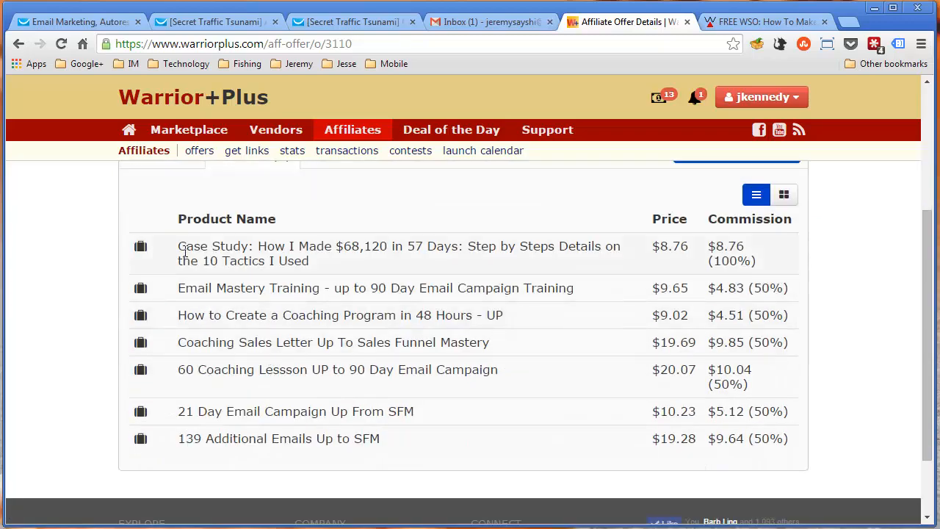
{"action": "scroll", "coordinate": [328, 266], "scroll_direction": "up", "scroll_amount": 2}
{"action": "scroll", "coordinate": [329, 266], "scroll_direction": "down", "scroll_amount": 1}
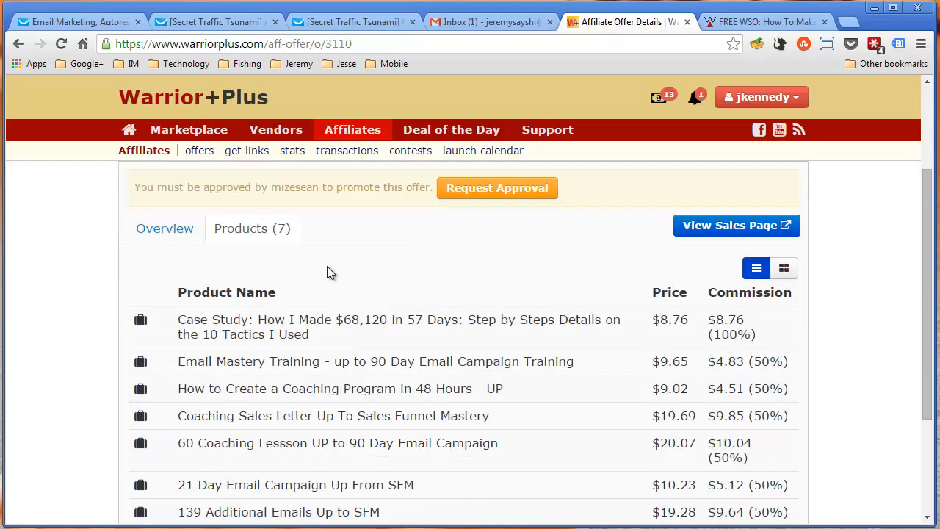
{"action": "scroll", "coordinate": [327, 269], "scroll_direction": "up", "scroll_amount": 1}
{"action": "scroll", "coordinate": [328, 269], "scroll_direction": "down", "scroll_amount": 2}
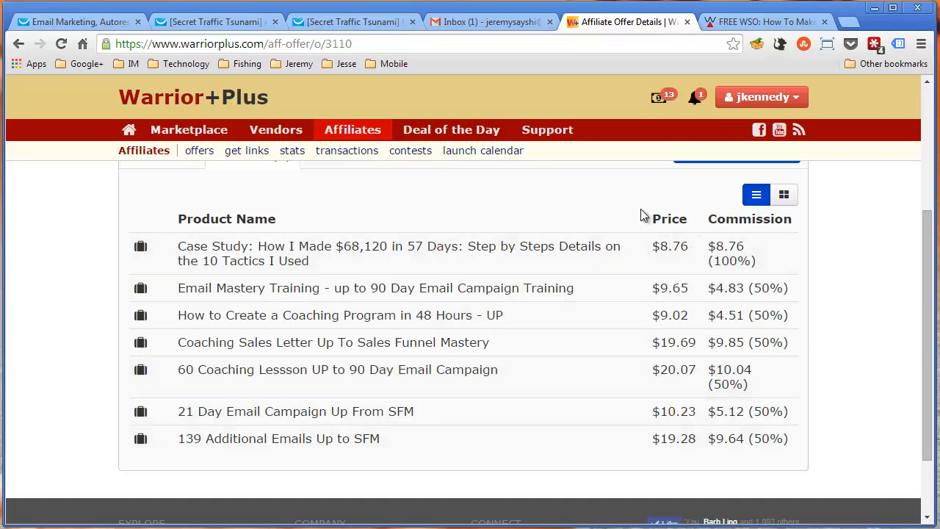
Glance at the re-targeting email, then return to the case study offer and highlight its product prices one after another
{"action": "left_click", "coordinate": [174, 21]}
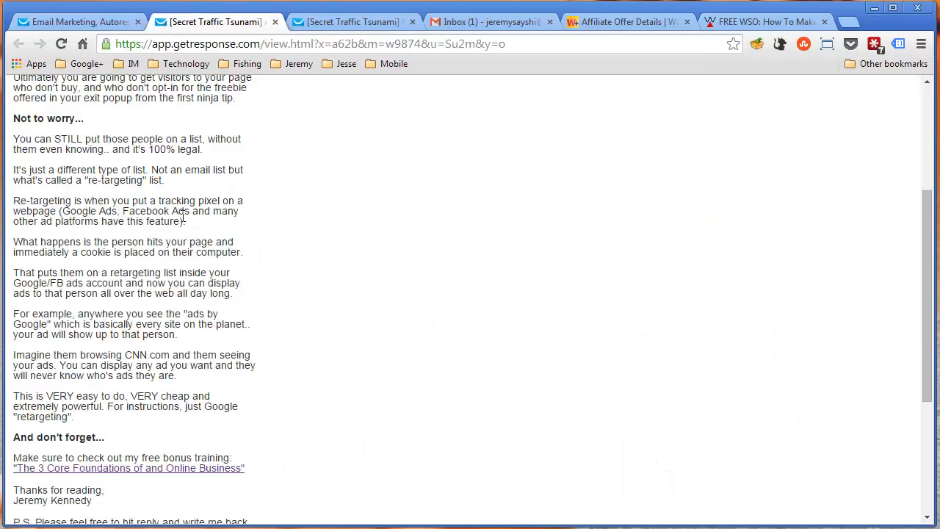
{"action": "left_click", "coordinate": [621, 22]}
{"action": "left_click_drag", "start_coordinate": [653, 246], "coordinate": [689, 248]}
{"action": "left_click_drag", "start_coordinate": [655, 288], "coordinate": [688, 315]}
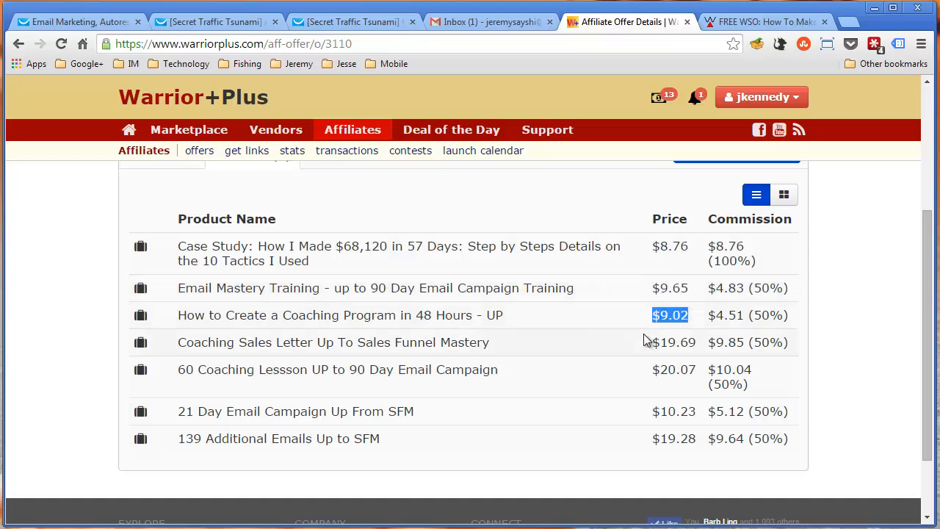
{"action": "left_click_drag", "start_coordinate": [646, 342], "coordinate": [696, 342]}
{"action": "left_click_drag", "start_coordinate": [651, 369], "coordinate": [698, 369]}
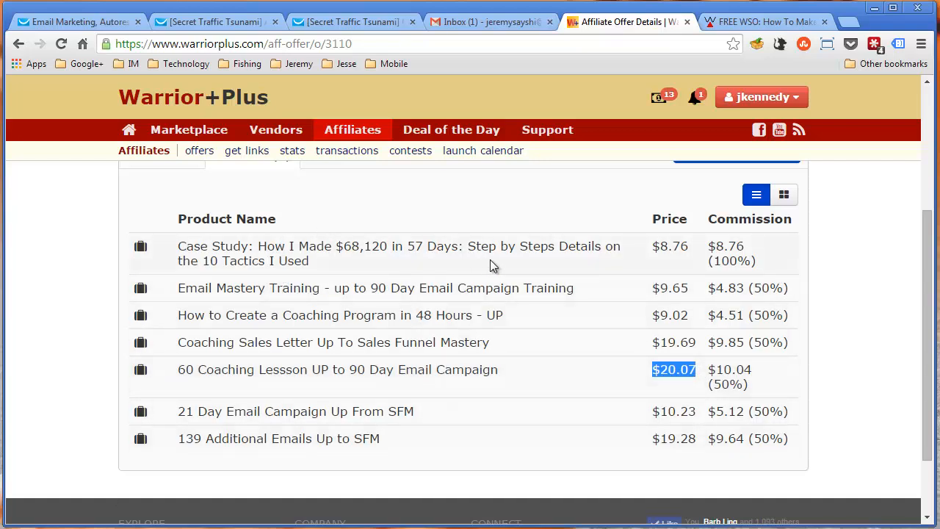
{"action": "left_click", "coordinate": [481, 346]}
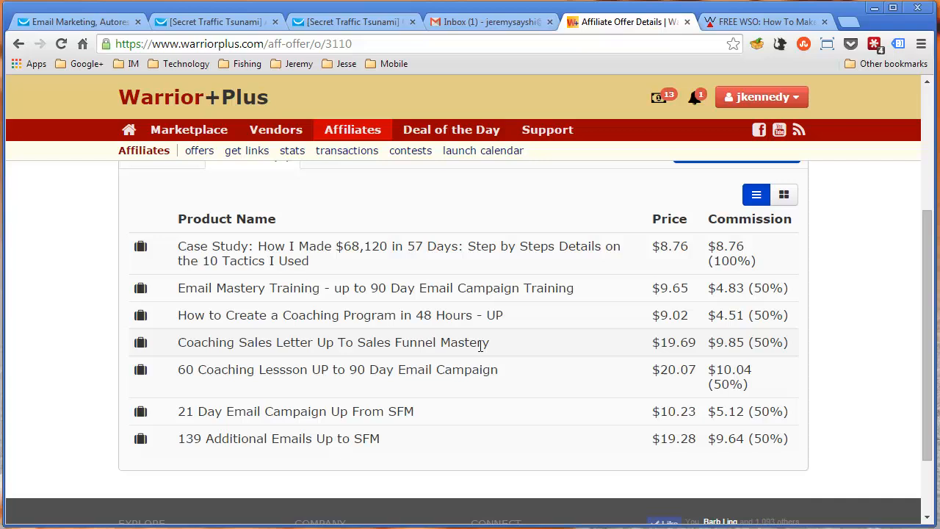
Highlight the commissions of the case study offer's front-end product and upsells, then review the product list
{"action": "double_click", "coordinate": [719, 265]}
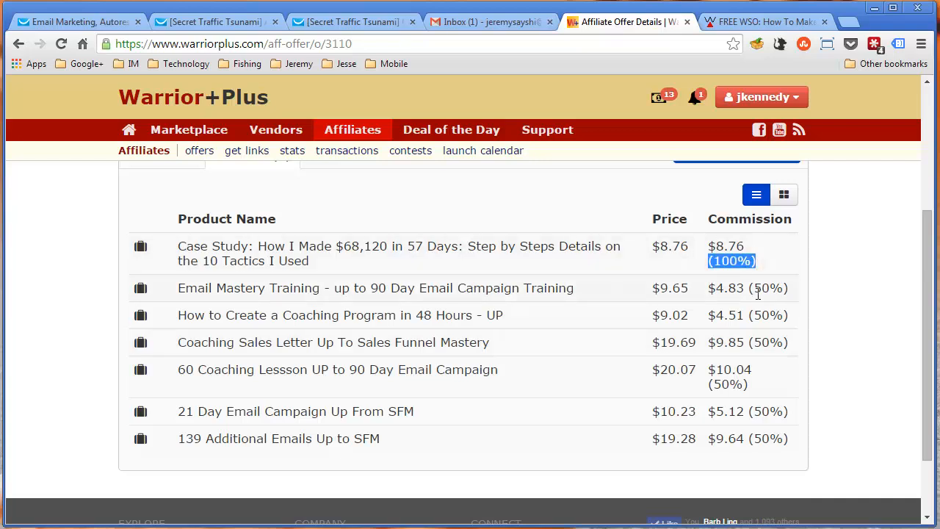
{"action": "double_click", "coordinate": [715, 246]}
{"action": "double_click", "coordinate": [725, 288]}
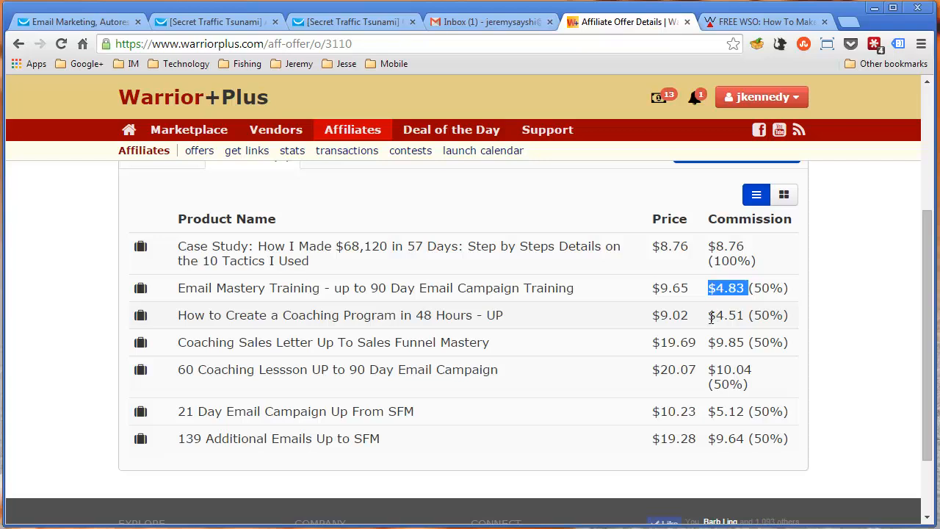
{"action": "double_click", "coordinate": [716, 316]}
{"action": "double_click", "coordinate": [726, 342]}
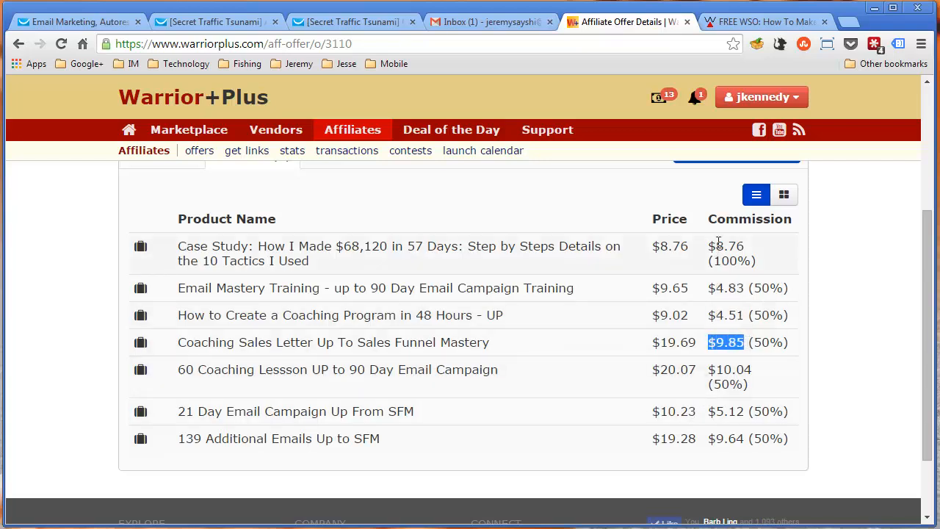
{"action": "left_click", "coordinate": [716, 363]}
{"action": "scroll", "coordinate": [716, 363], "scroll_direction": "up", "scroll_amount": 3}
{"action": "scroll", "coordinate": [640, 411], "scroll_direction": "down", "scroll_amount": 2}
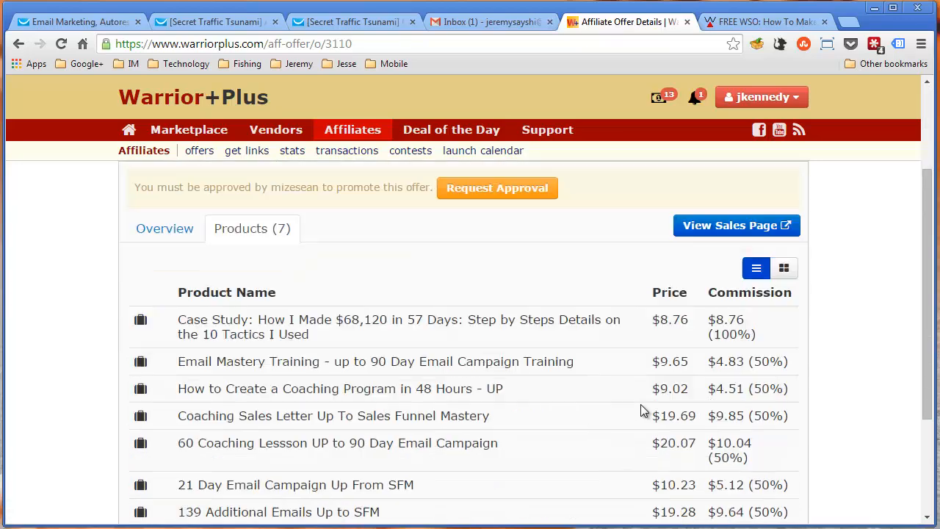
{"action": "scroll", "coordinate": [638, 404], "scroll_direction": "up", "scroll_amount": 2}
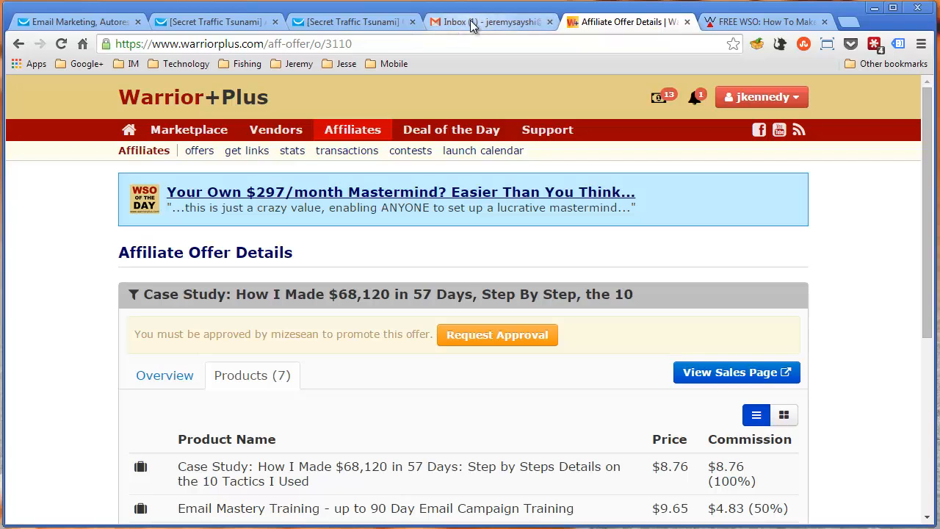
Revisit the two Secret Traffic Tsunami follow-up emails and the time-based autoresponders of the secret_traffic_tsunami campaign
{"action": "left_click", "coordinate": [311, 24]}
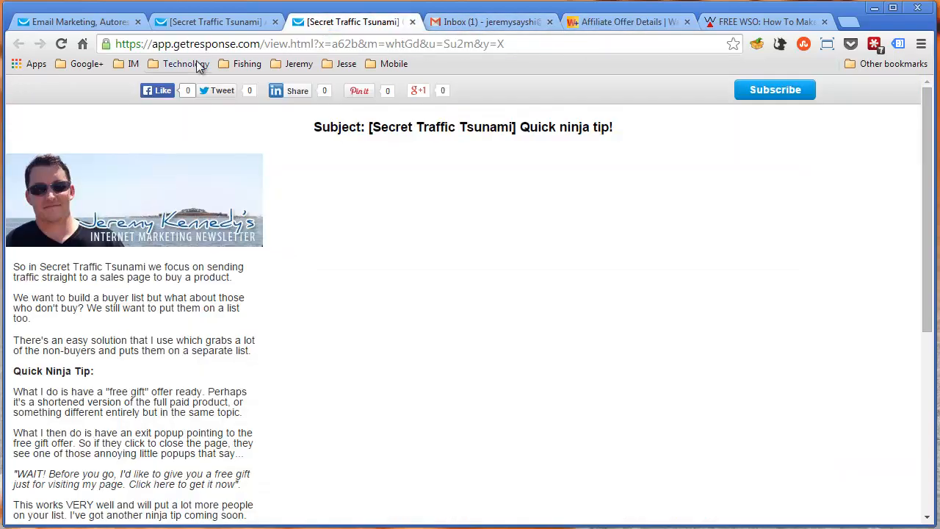
{"action": "left_click", "coordinate": [212, 22]}
{"action": "left_click", "coordinate": [82, 23]}
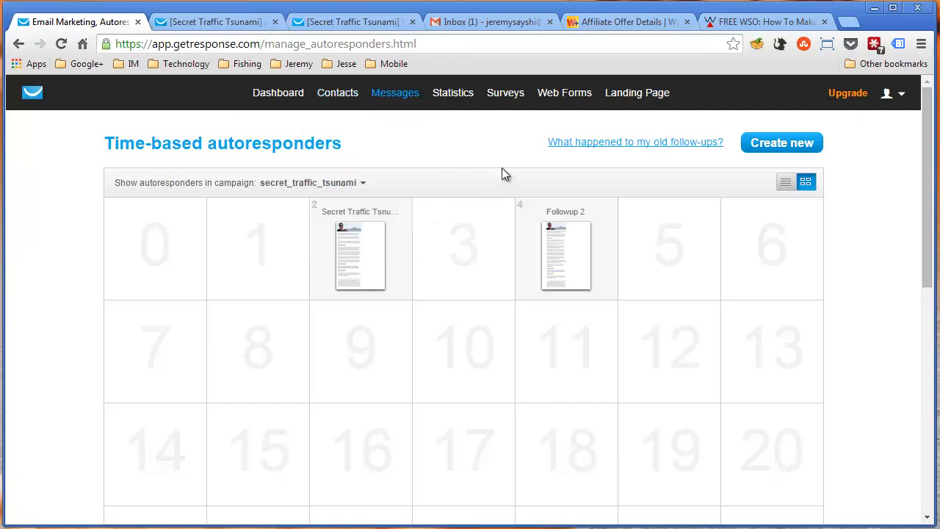
View the Gmail Promotions inbox, then return to GetResponse and display its message creation options, including Create Newsletter
{"action": "left_click", "coordinate": [447, 22]}
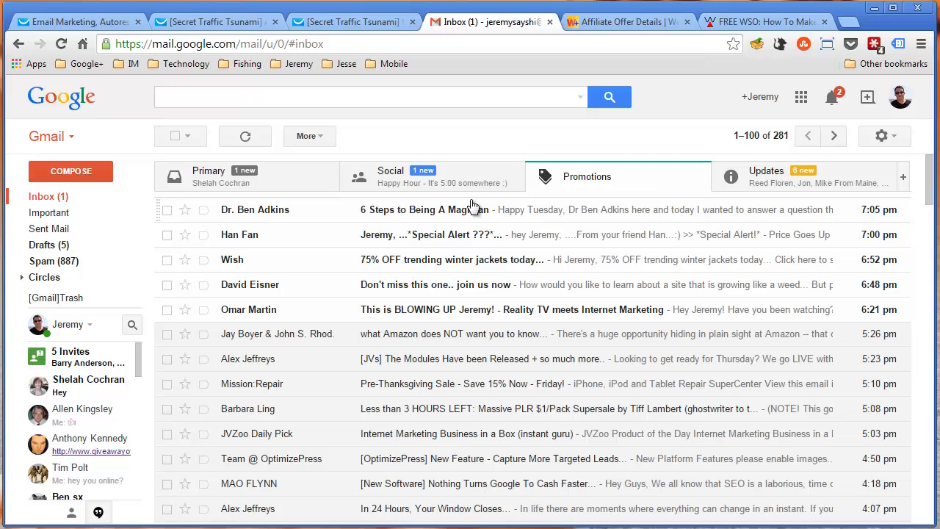
{"action": "left_click", "coordinate": [107, 22]}
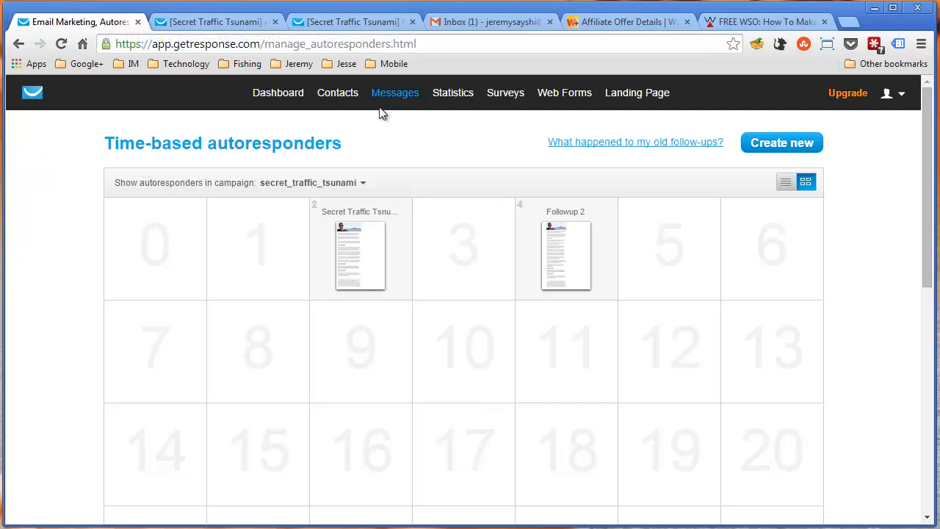
{"action": "mouse_move", "coordinate": [383, 96]}
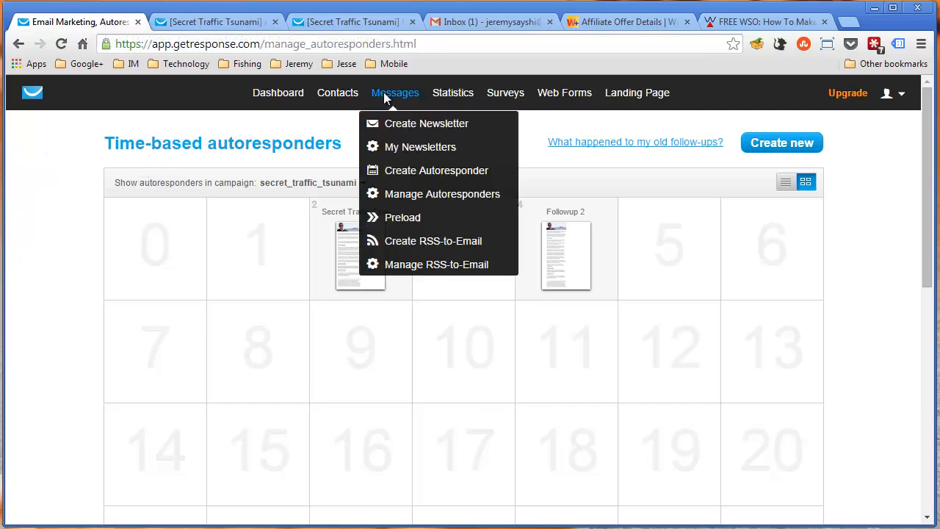
Start a new newsletter using the New Email Creator
{"action": "left_click", "coordinate": [415, 130]}
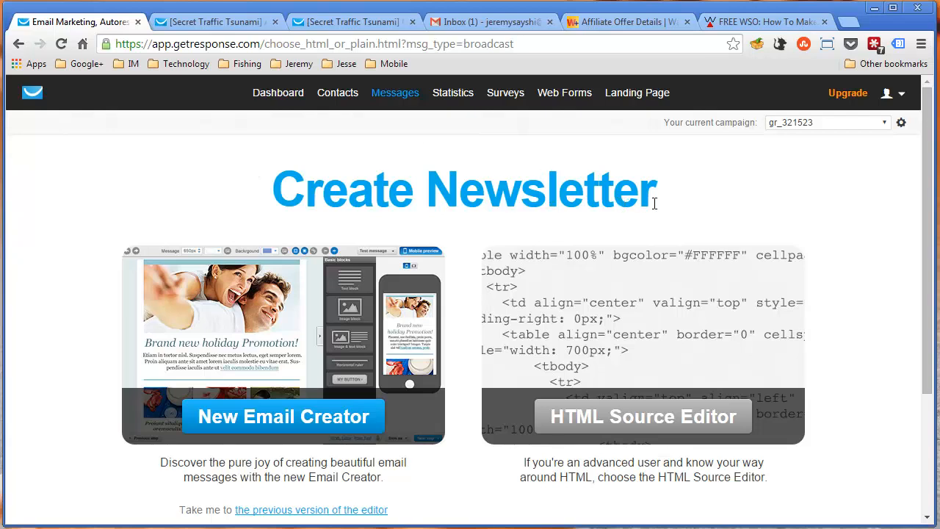
{"action": "scroll", "coordinate": [652, 200], "scroll_direction": "down", "scroll_amount": 1}
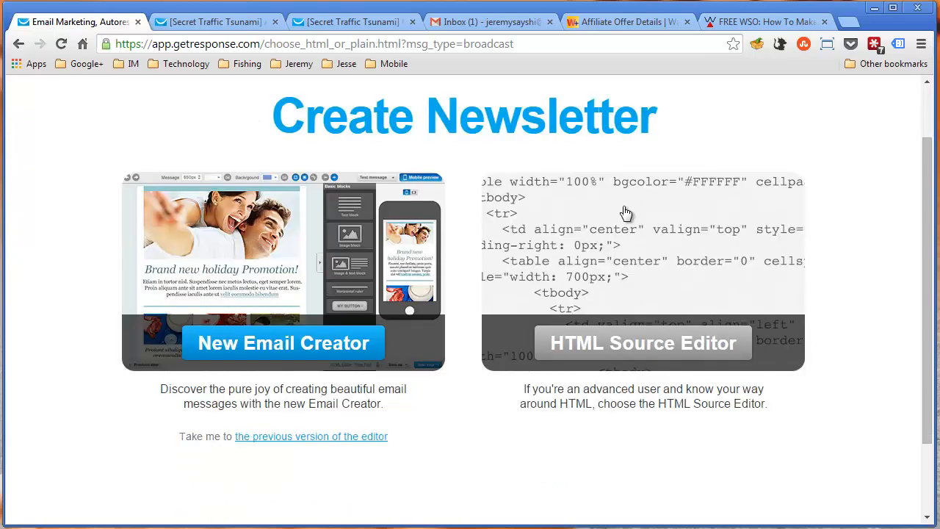
{"action": "left_click", "coordinate": [314, 355]}
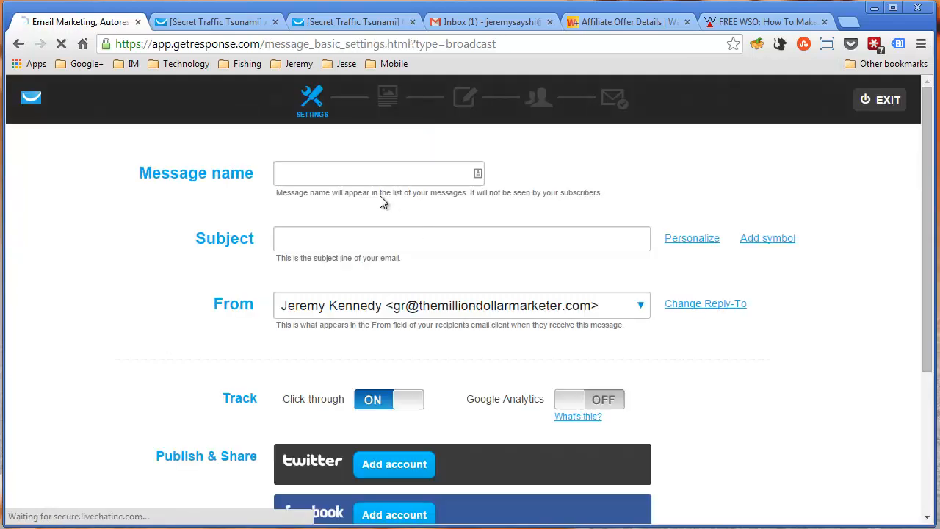
Examine the newsletter's Message name, Subject and From fields, including the list of available sender addresses
{"action": "left_click", "coordinate": [363, 174]}
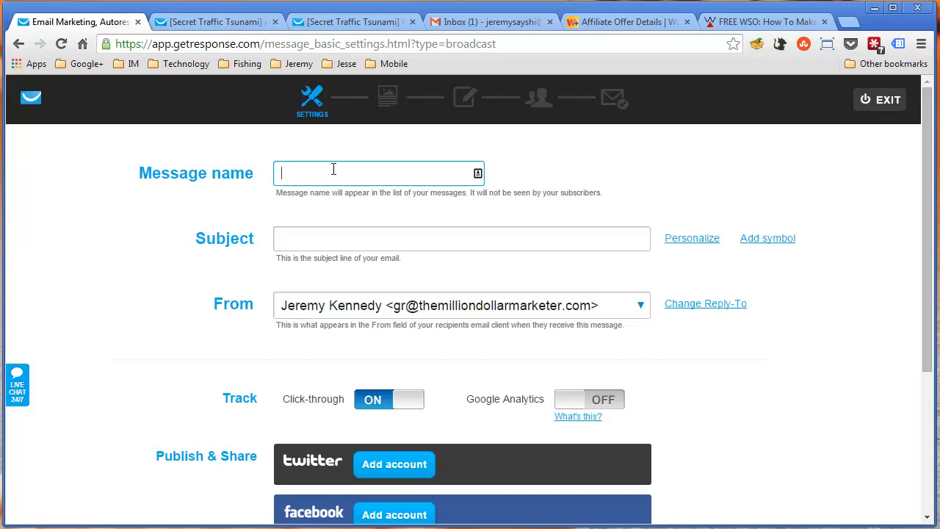
{"action": "left_click", "coordinate": [391, 174]}
{"action": "left_click", "coordinate": [175, 178]}
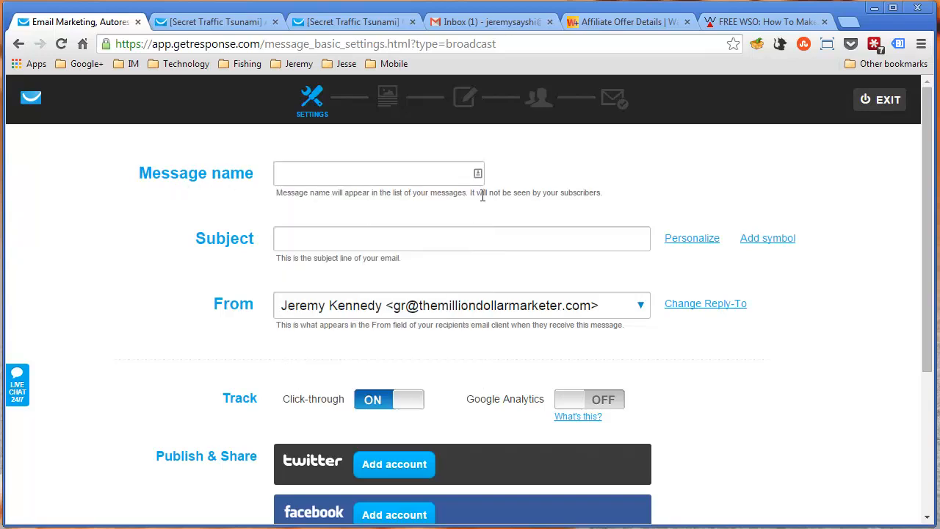
{"action": "left_click", "coordinate": [321, 243]}
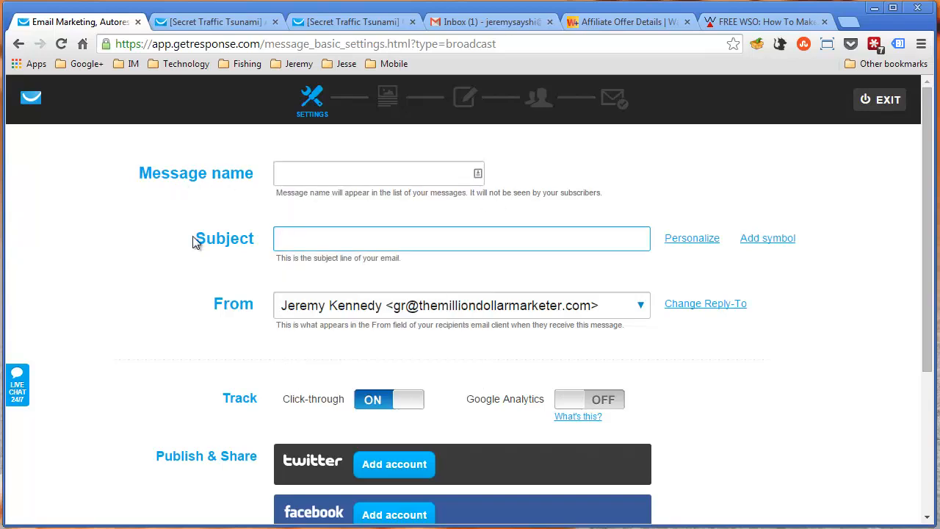
{"action": "left_click", "coordinate": [490, 311]}
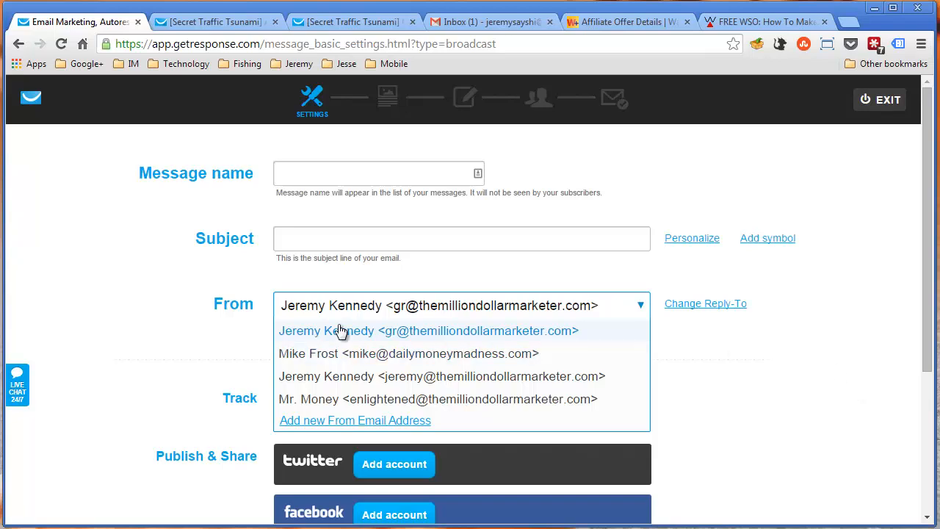
{"action": "left_click", "coordinate": [734, 380]}
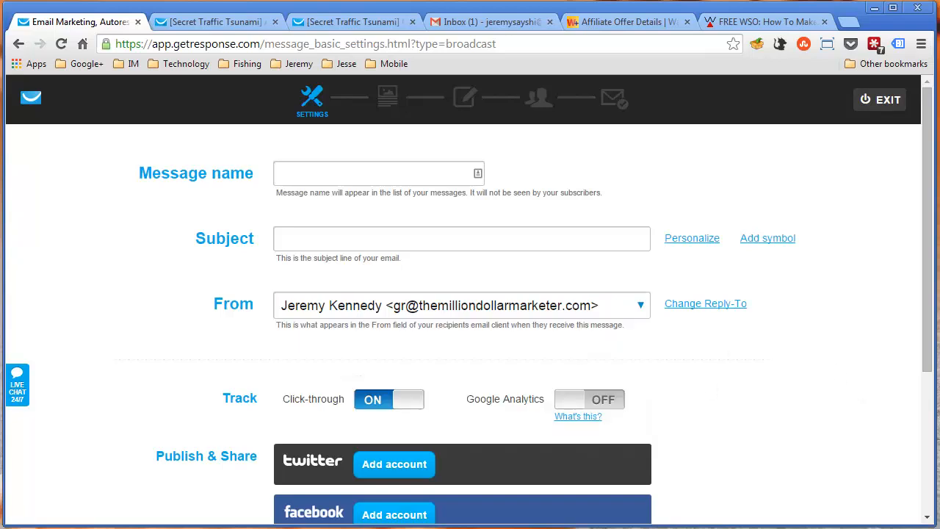
{"action": "left_click", "coordinate": [333, 319]}
{"action": "left_click", "coordinate": [195, 301]}
Review the newsletter's tracking, Publish & Share and A/B Test options, then try to continue to the next stage
{"action": "scroll", "coordinate": [220, 266], "scroll_direction": "down", "scroll_amount": 2}
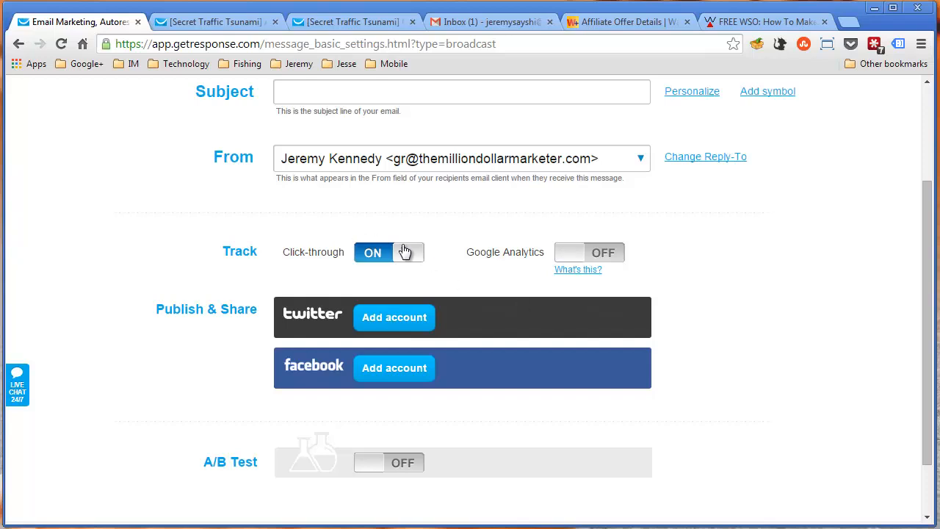
{"action": "scroll", "coordinate": [413, 263], "scroll_direction": "down", "scroll_amount": 2}
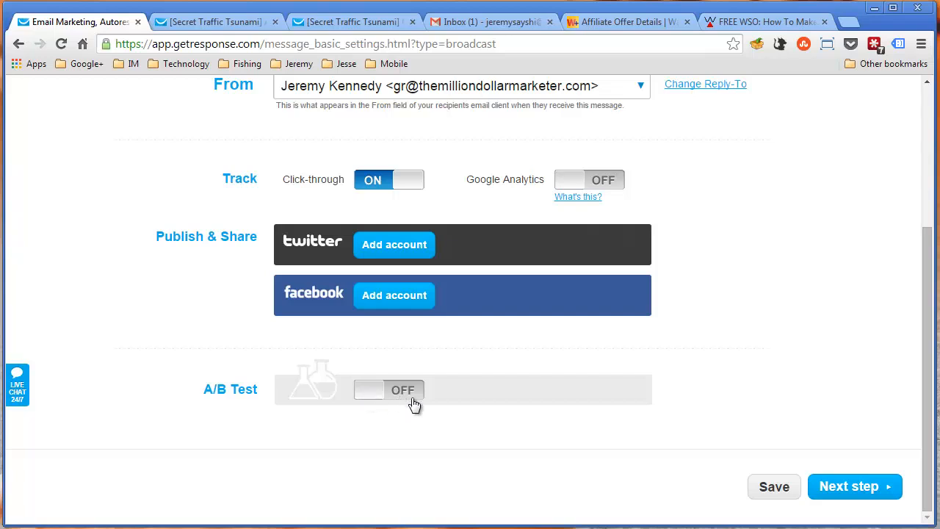
{"action": "scroll", "coordinate": [544, 434], "scroll_direction": "up", "scroll_amount": 3}
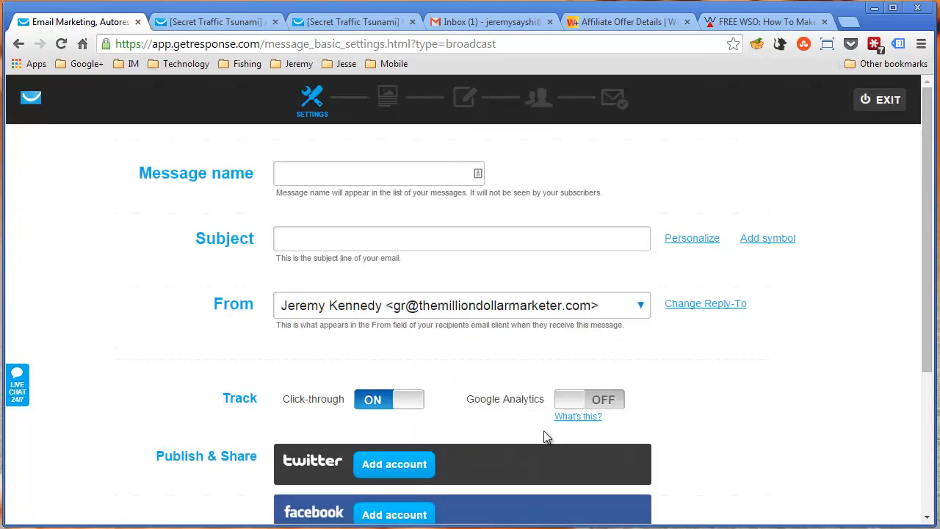
{"action": "scroll", "coordinate": [657, 369], "scroll_direction": "down", "scroll_amount": 3}
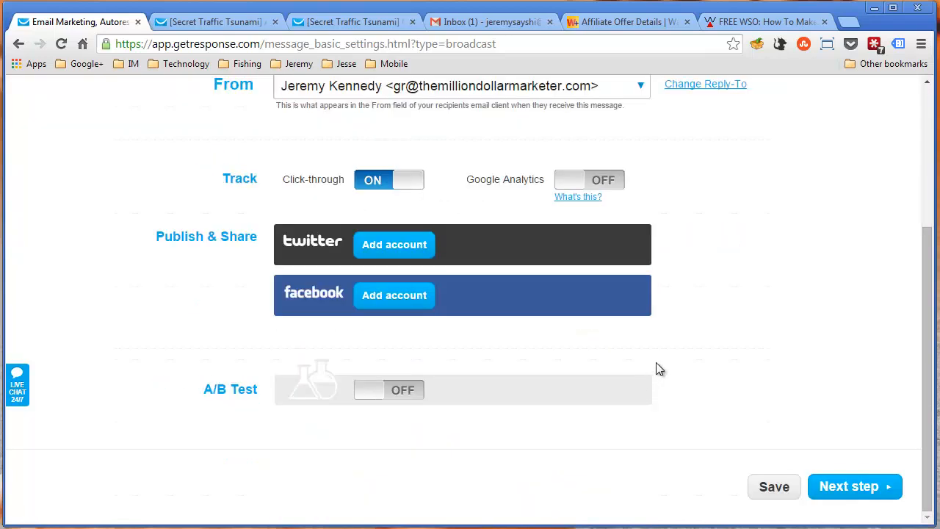
{"action": "left_click", "coordinate": [834, 500]}
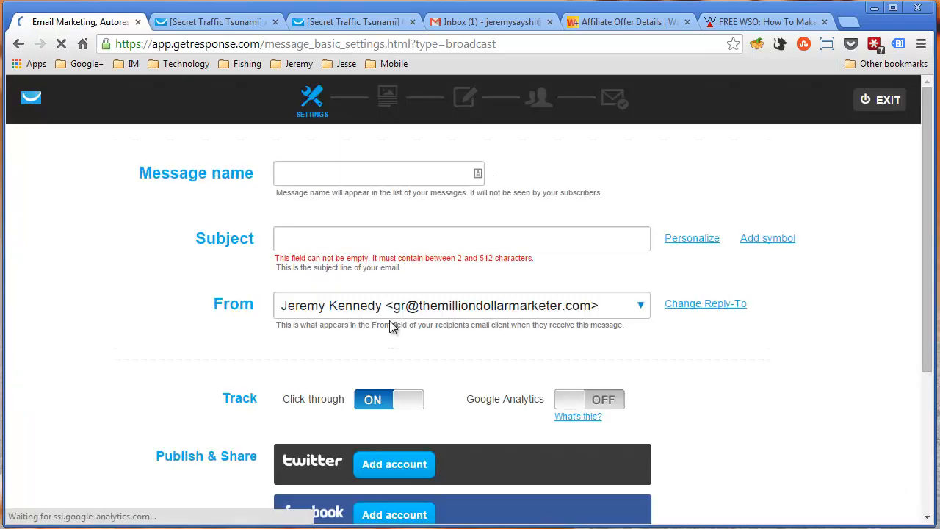
Enter "Test" as the newsletter's subject and "test" as its message name
{"action": "left_click", "coordinate": [388, 244]}
{"action": "type", "text": "Test"}
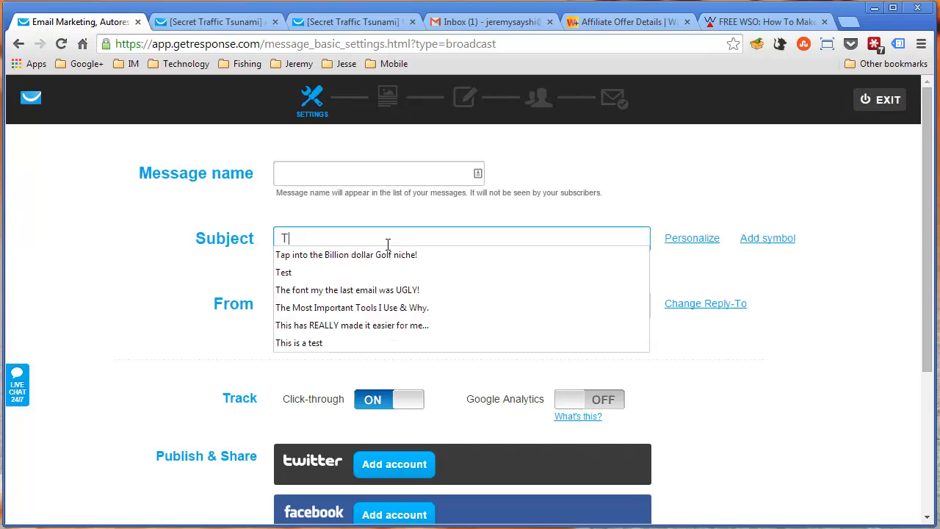
{"action": "left_click", "coordinate": [309, 176]}
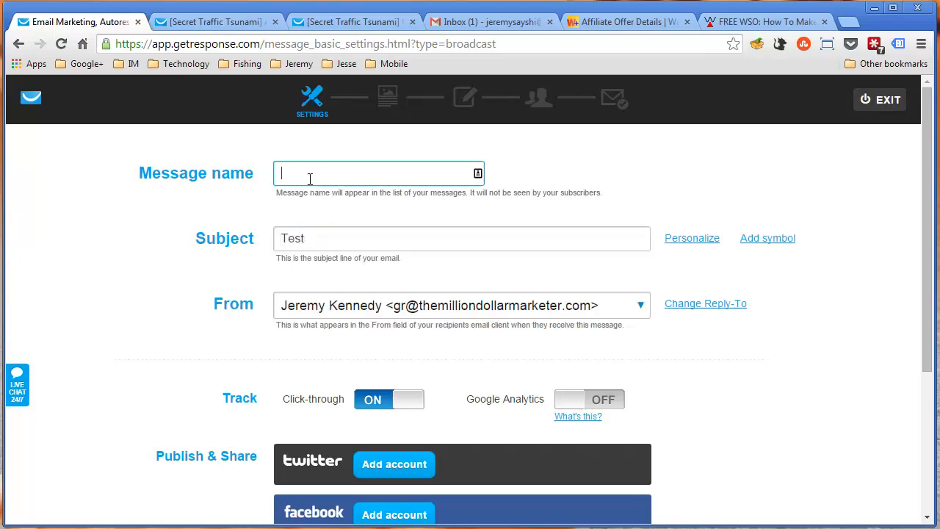
{"action": "type", "text": "test"}
Choose the third listed sender address for the newsletter and continue to the template selection
{"action": "left_click", "coordinate": [604, 306]}
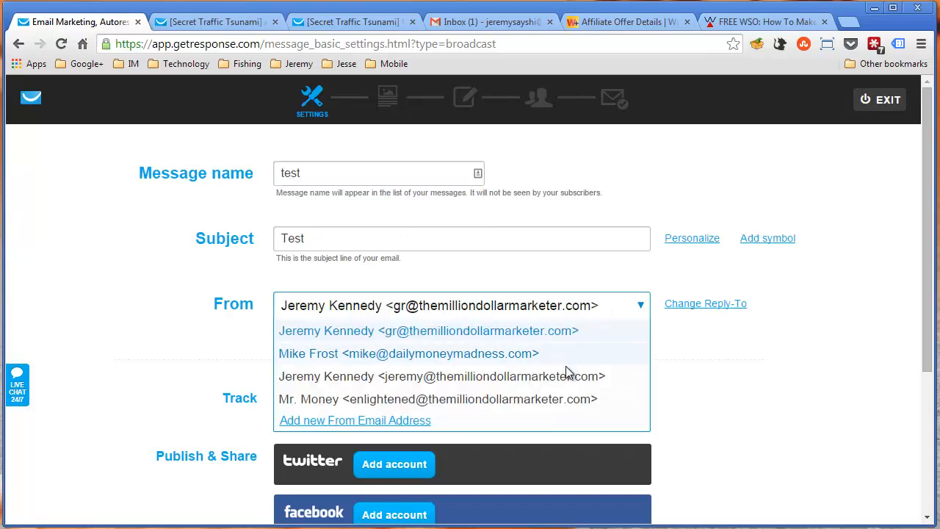
{"action": "left_click", "coordinate": [565, 374]}
{"action": "scroll", "coordinate": [732, 378], "scroll_direction": "down", "scroll_amount": 3}
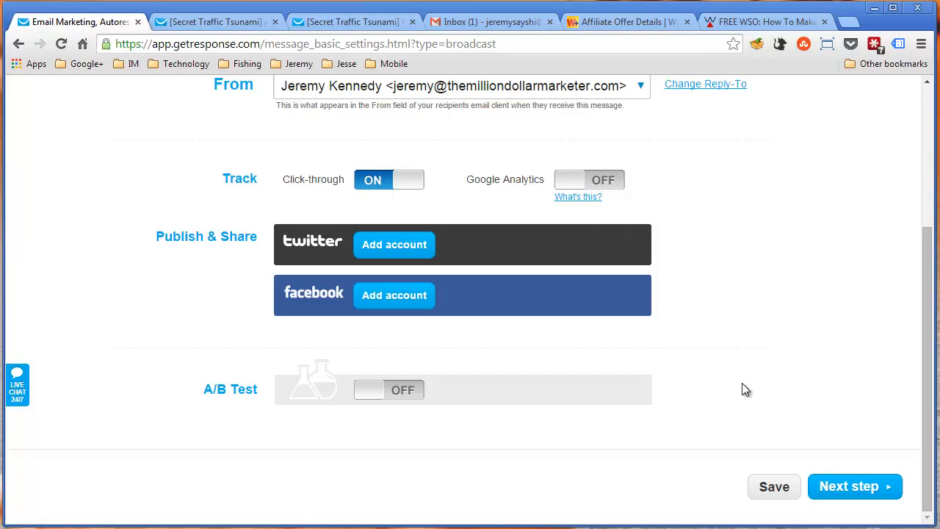
{"action": "left_click", "coordinate": [832, 499]}
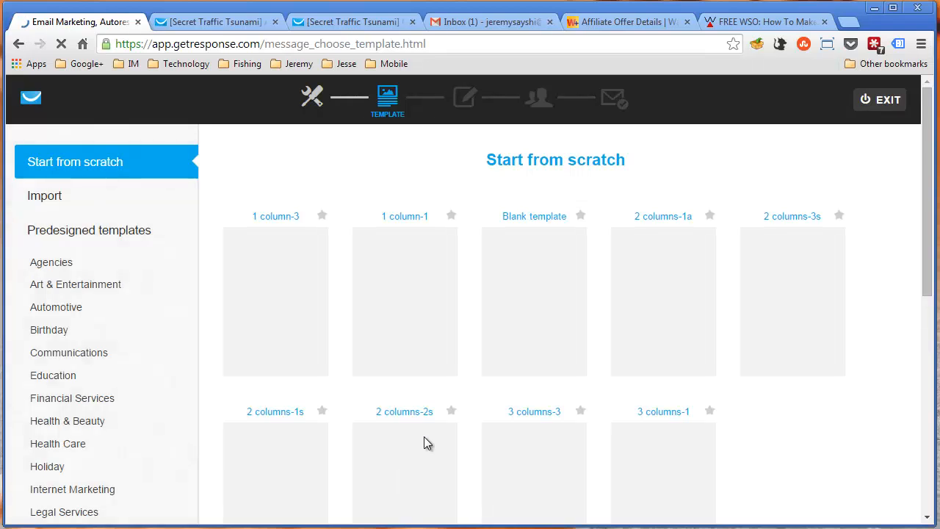
Look over the Start from scratch layouts, including the Blank template
{"action": "mouse_move", "coordinate": [304, 474]}
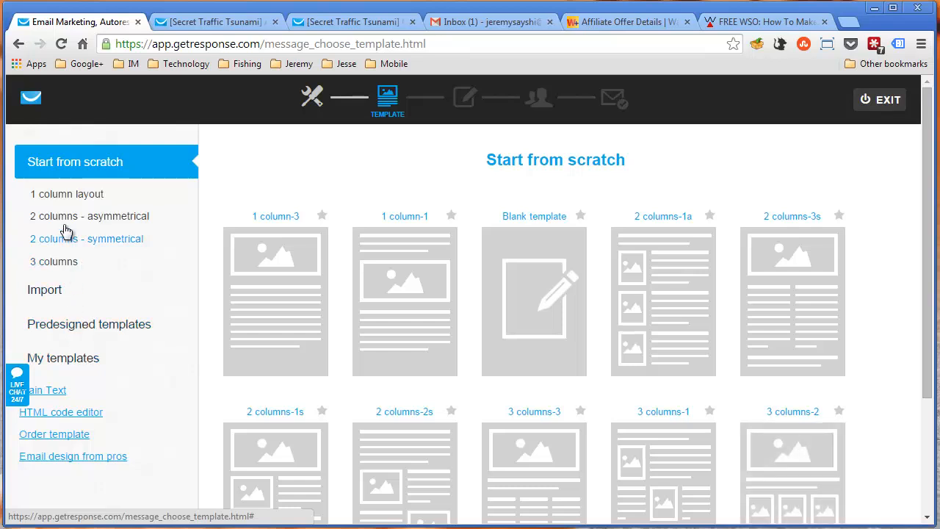
{"action": "scroll", "coordinate": [311, 183], "scroll_direction": "down", "scroll_amount": 3}
{"action": "scroll", "coordinate": [311, 182], "scroll_direction": "up", "scroll_amount": 3}
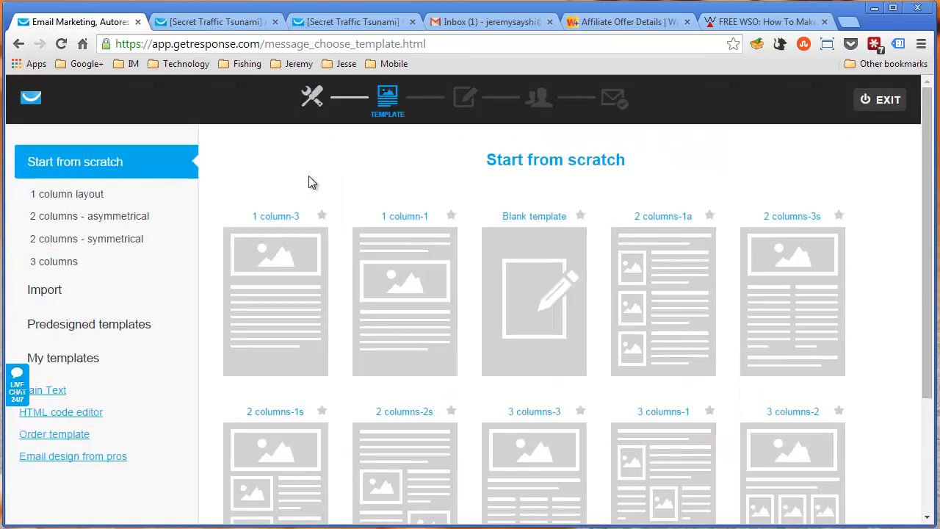
{"action": "mouse_move", "coordinate": [506, 296]}
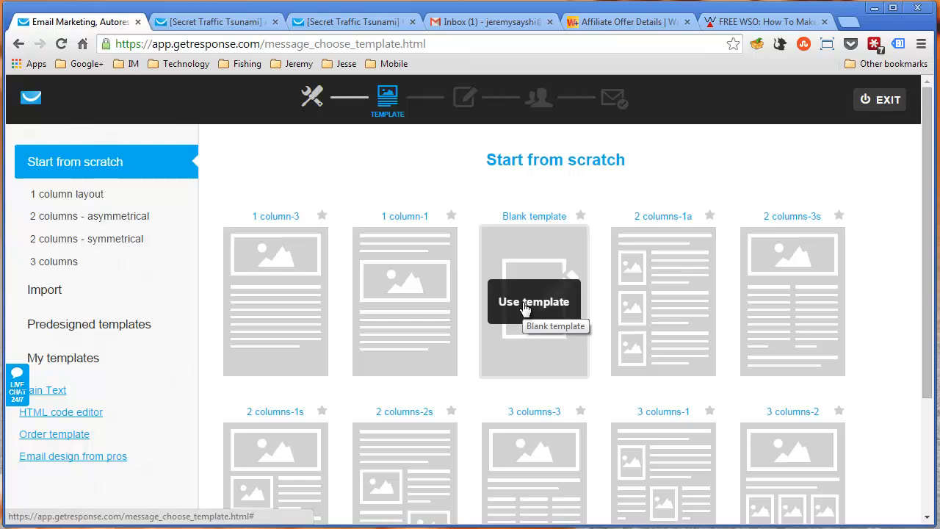
Browse the predesigned newsletter templates, such as the Thanksgiving, Black Friday, Cyber Monday and Christmas designs
{"action": "left_click", "coordinate": [103, 328]}
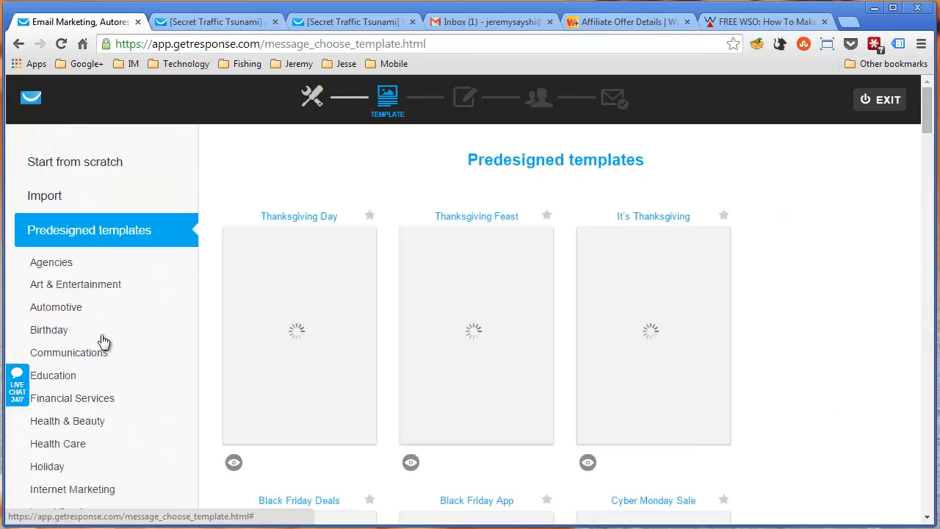
{"action": "scroll", "coordinate": [822, 281], "scroll_direction": "down", "scroll_amount": 2}
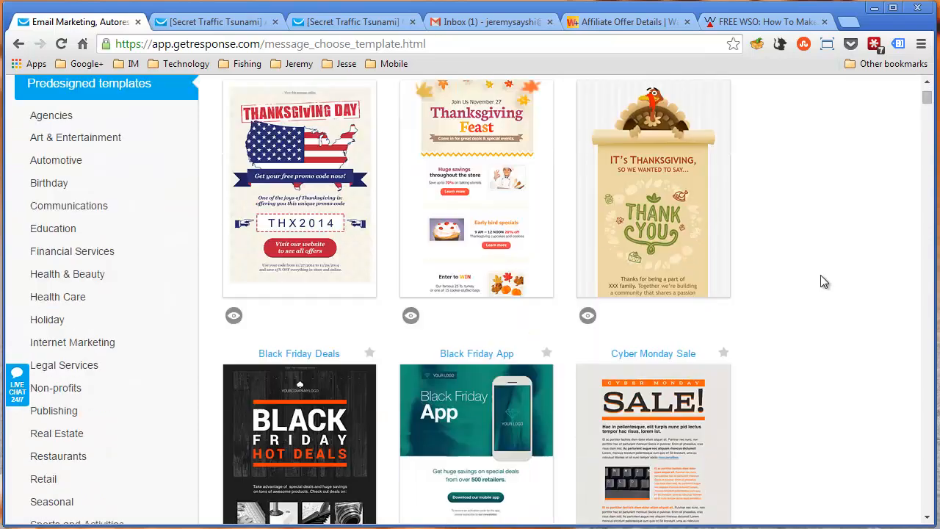
{"action": "scroll", "coordinate": [816, 246], "scroll_direction": "down", "scroll_amount": 3}
{"action": "scroll", "coordinate": [804, 243], "scroll_direction": "up", "scroll_amount": 3}
{"action": "scroll", "coordinate": [805, 248], "scroll_direction": "up", "scroll_amount": 2}
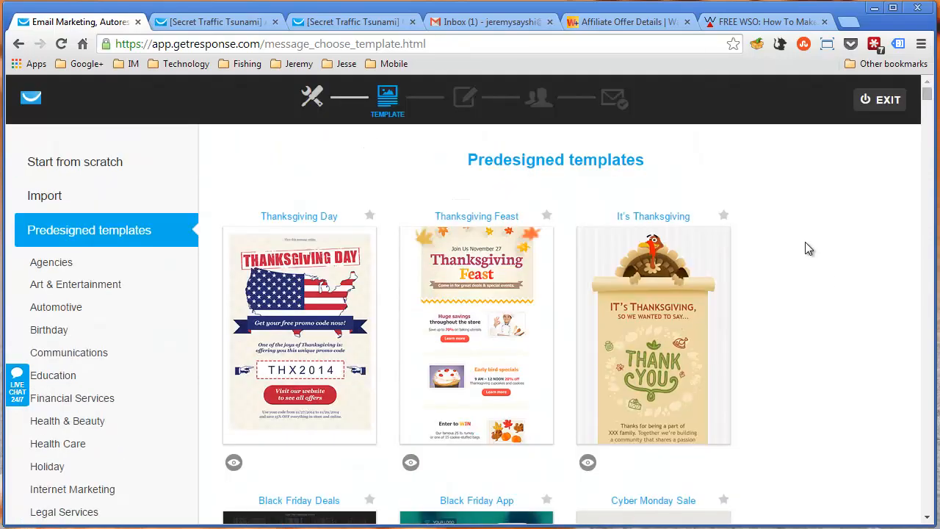
{"action": "scroll", "coordinate": [805, 248], "scroll_direction": "down", "scroll_amount": 2}
{"action": "scroll", "coordinate": [805, 248], "scroll_direction": "down", "scroll_amount": 7}
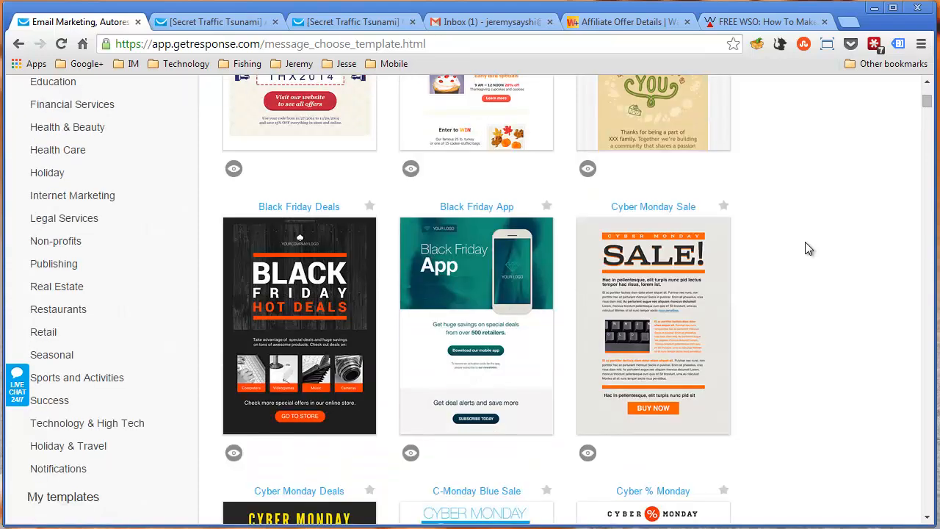
{"action": "scroll", "coordinate": [805, 249], "scroll_direction": "down", "scroll_amount": 1}
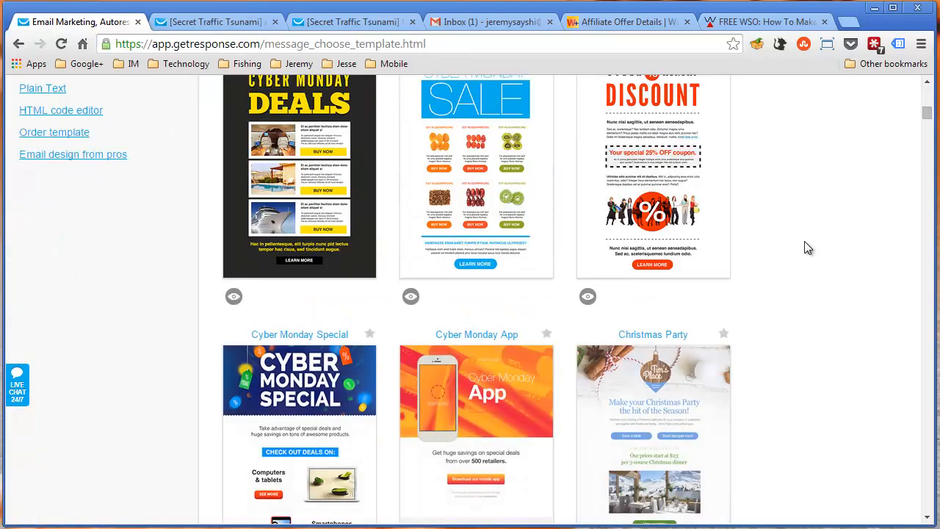
{"action": "scroll", "coordinate": [805, 248], "scroll_direction": "up", "scroll_amount": 2}
{"action": "scroll", "coordinate": [804, 248], "scroll_direction": "up", "scroll_amount": 7}
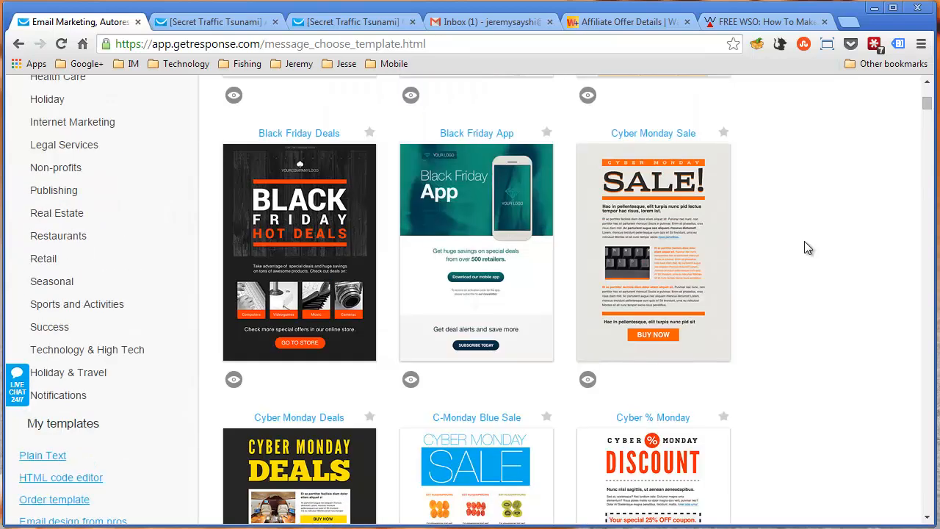
{"action": "scroll", "coordinate": [803, 248], "scroll_direction": "up", "scroll_amount": 1}
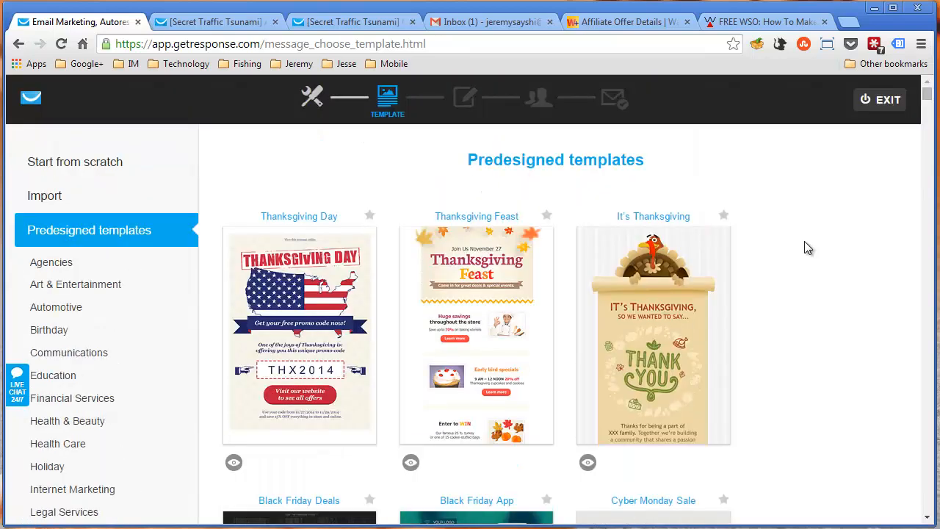
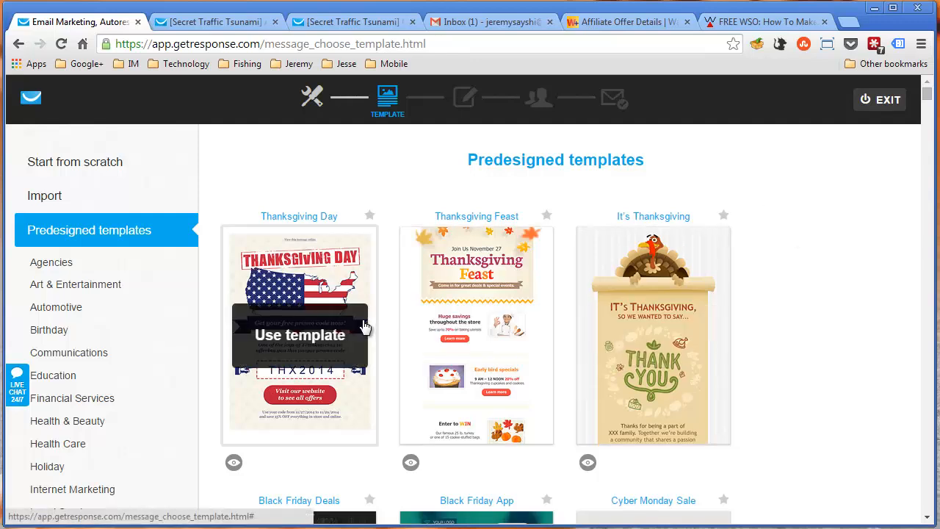
Look through more of the predesigned newsletter designs, from the Thanksgiving layouts down to the Christmas ones and back
{"action": "scroll", "coordinate": [792, 327], "scroll_direction": "down", "scroll_amount": 3}
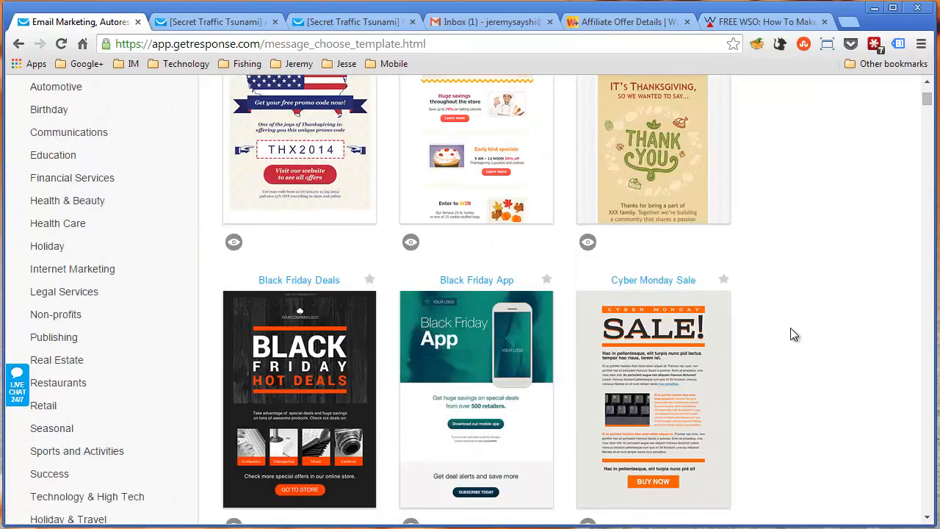
{"action": "scroll", "coordinate": [477, 308], "scroll_direction": "down", "scroll_amount": 4}
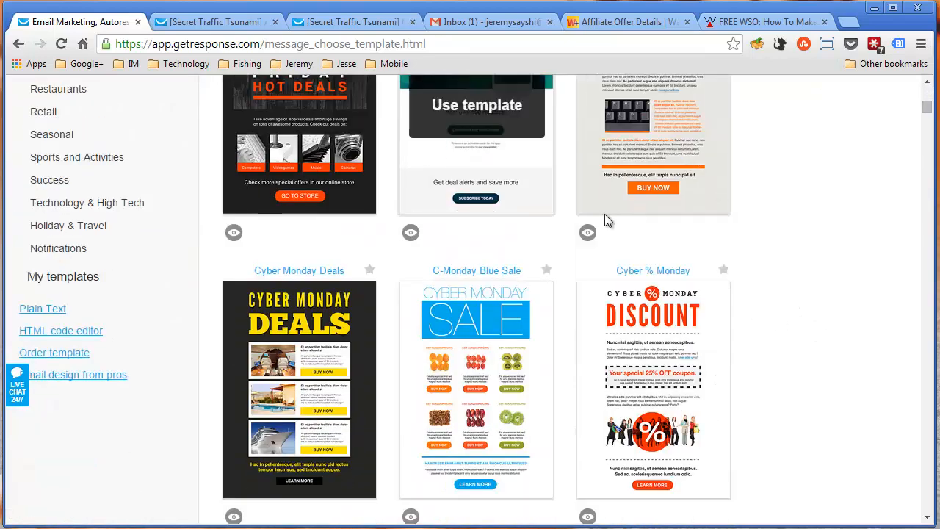
{"action": "scroll", "coordinate": [367, 308], "scroll_direction": "down", "scroll_amount": 1}
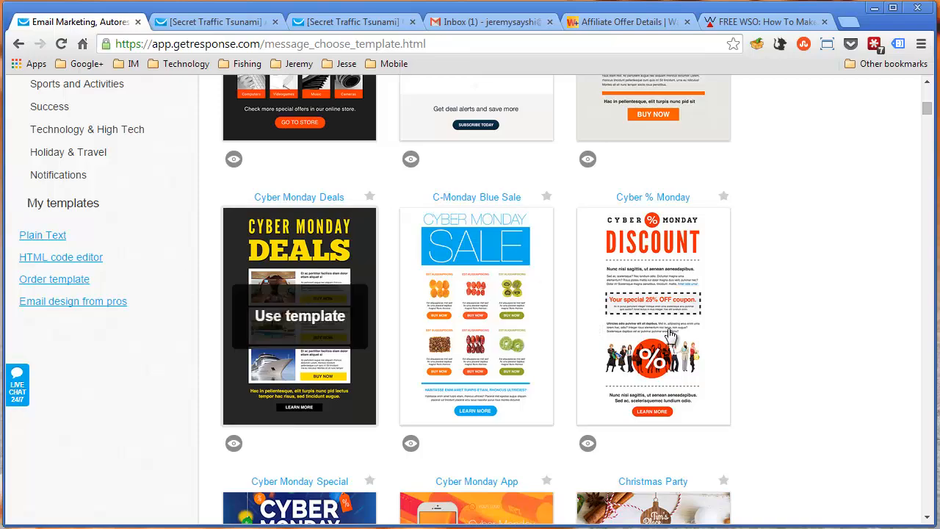
{"action": "scroll", "coordinate": [761, 328], "scroll_direction": "down", "scroll_amount": 4}
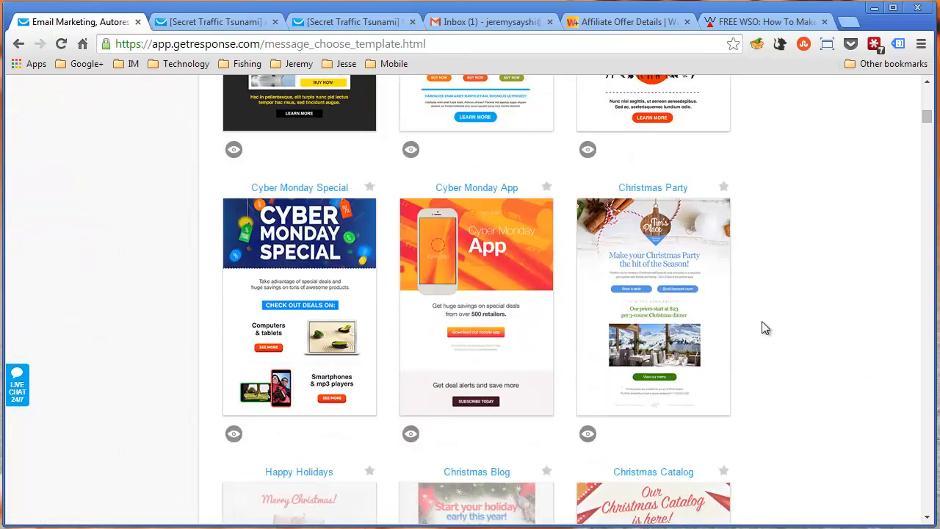
{"action": "scroll", "coordinate": [762, 327], "scroll_direction": "down", "scroll_amount": 4}
{"action": "scroll", "coordinate": [760, 323], "scroll_direction": "up", "scroll_amount": 11}
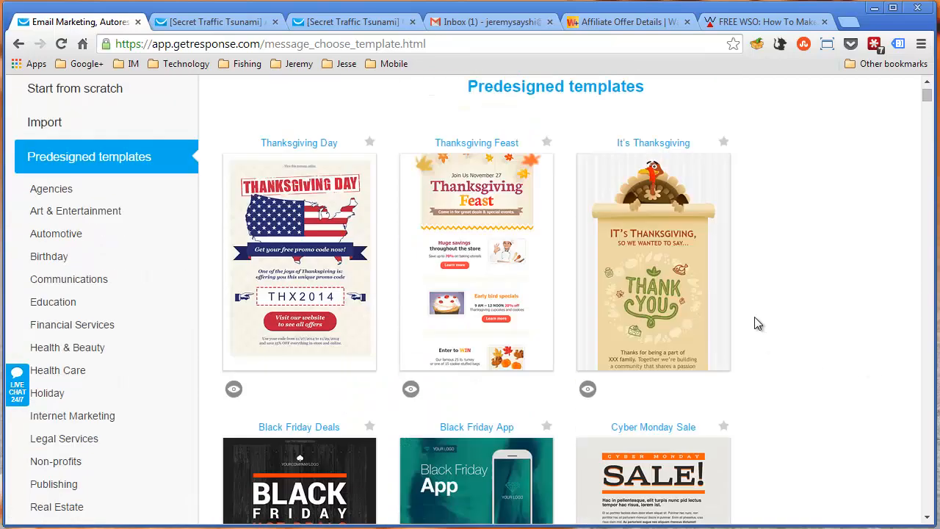
{"action": "scroll", "coordinate": [752, 314], "scroll_direction": "down", "scroll_amount": 5}
{"action": "scroll", "coordinate": [405, 310], "scroll_direction": "up", "scroll_amount": 1}
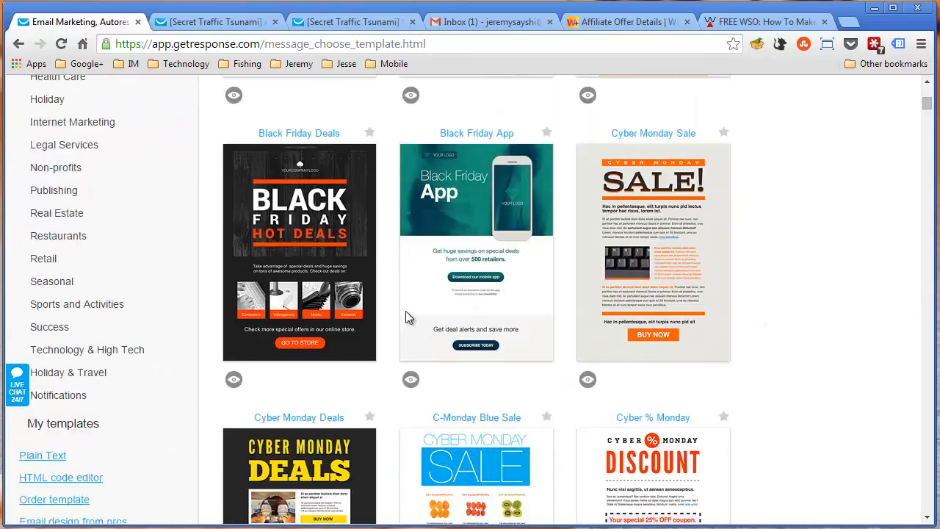
Open the saved personal templates and use the WarriorPlus EXPOSED template for the newsletter
{"action": "left_click", "coordinate": [72, 426]}
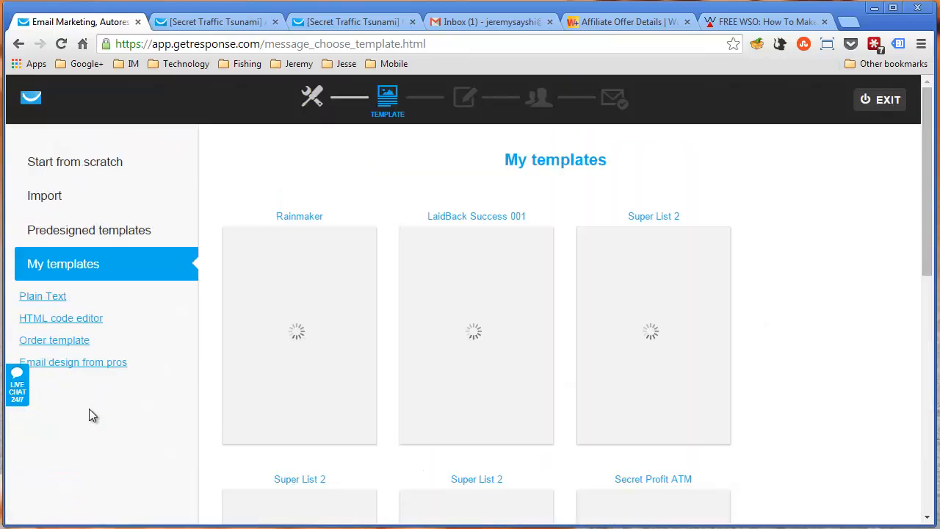
{"action": "mouse_move", "coordinate": [493, 336]}
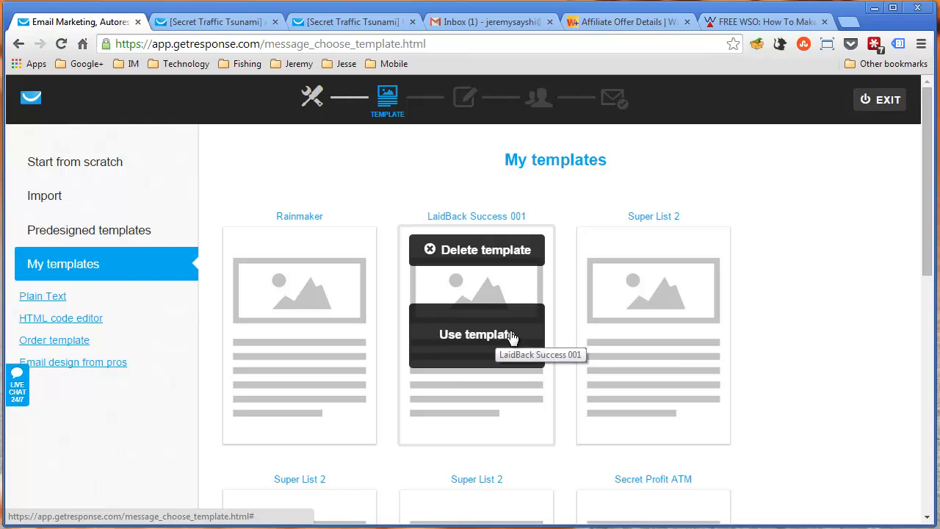
{"action": "scroll", "coordinate": [671, 361], "scroll_direction": "down", "scroll_amount": 3}
{"action": "scroll", "coordinate": [658, 370], "scroll_direction": "down", "scroll_amount": 4}
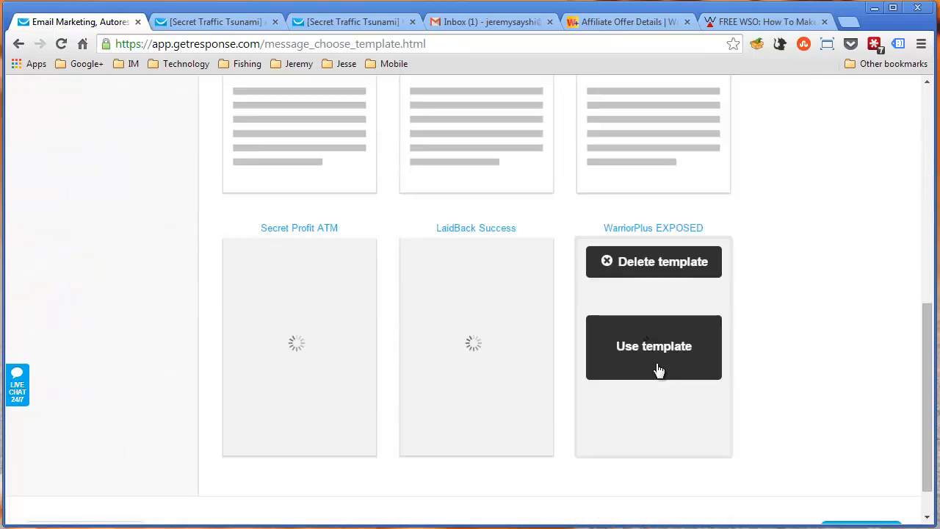
{"action": "left_click", "coordinate": [657, 370]}
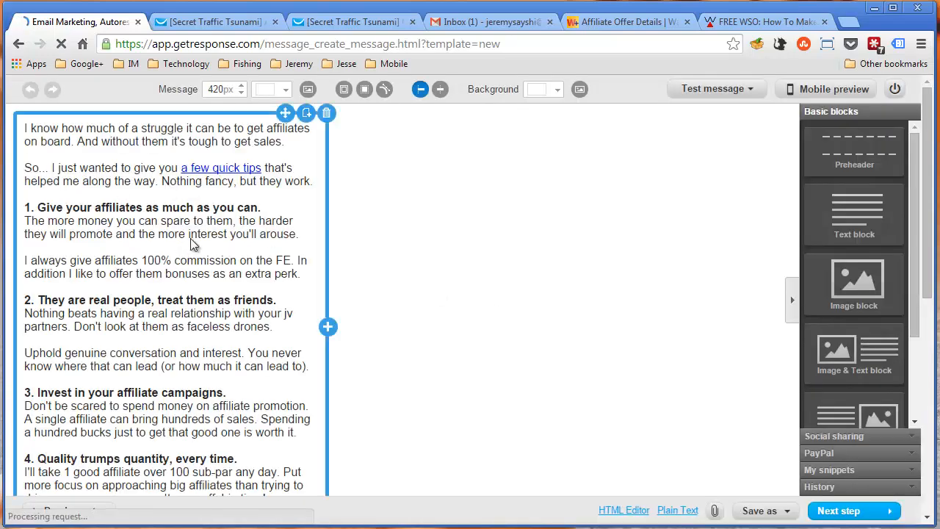
Review the loaded template's tips, photo, signature, P.S. and closing affiliate disclaimer
{"action": "scroll", "coordinate": [113, 250], "scroll_direction": "down", "scroll_amount": 5}
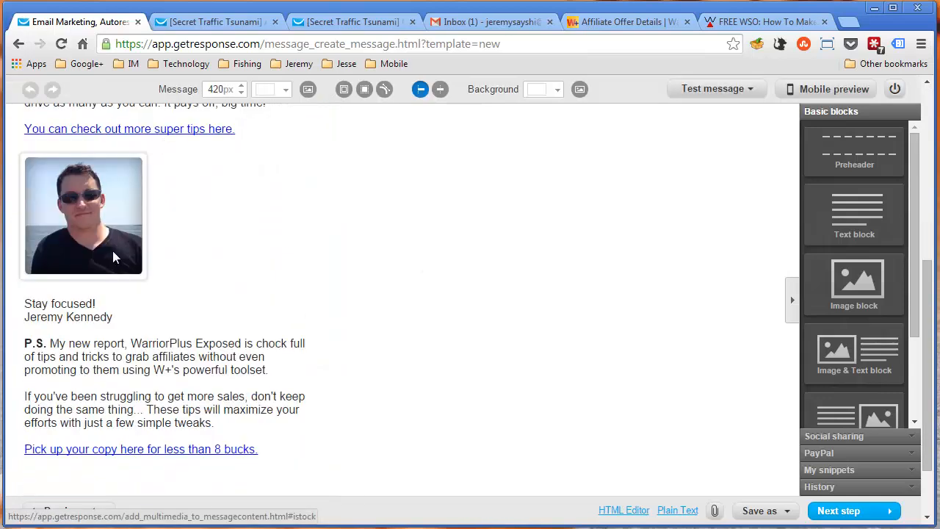
{"action": "scroll", "coordinate": [113, 252], "scroll_direction": "up", "scroll_amount": 1}
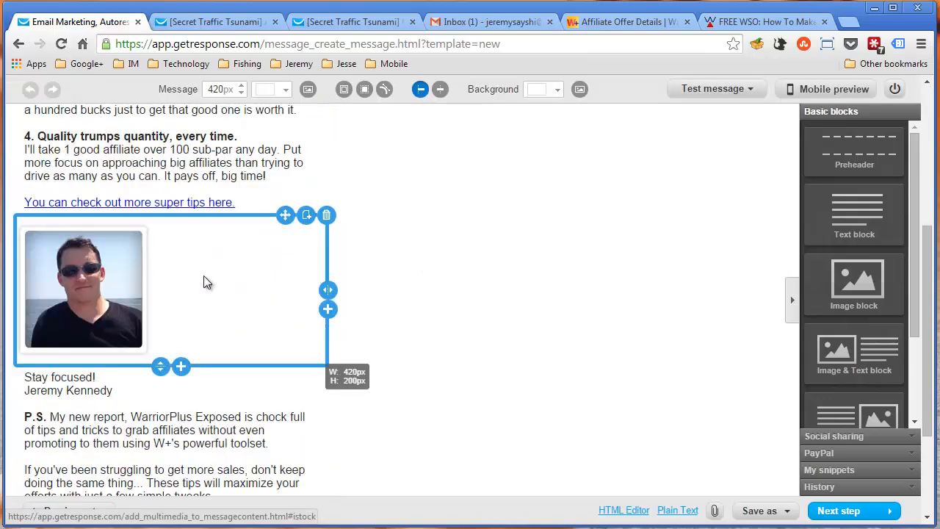
{"action": "scroll", "coordinate": [207, 283], "scroll_direction": "down", "scroll_amount": 2}
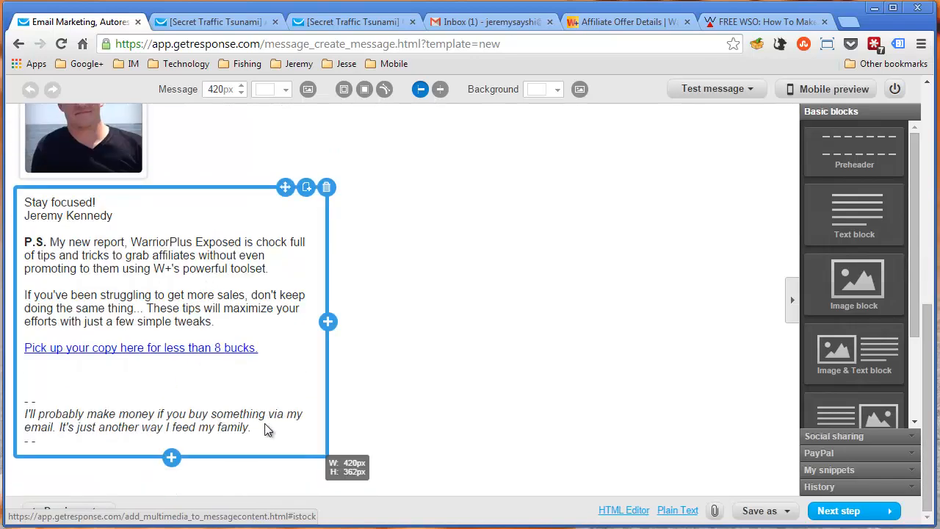
{"action": "scroll", "coordinate": [431, 302], "scroll_direction": "up", "scroll_amount": 6}
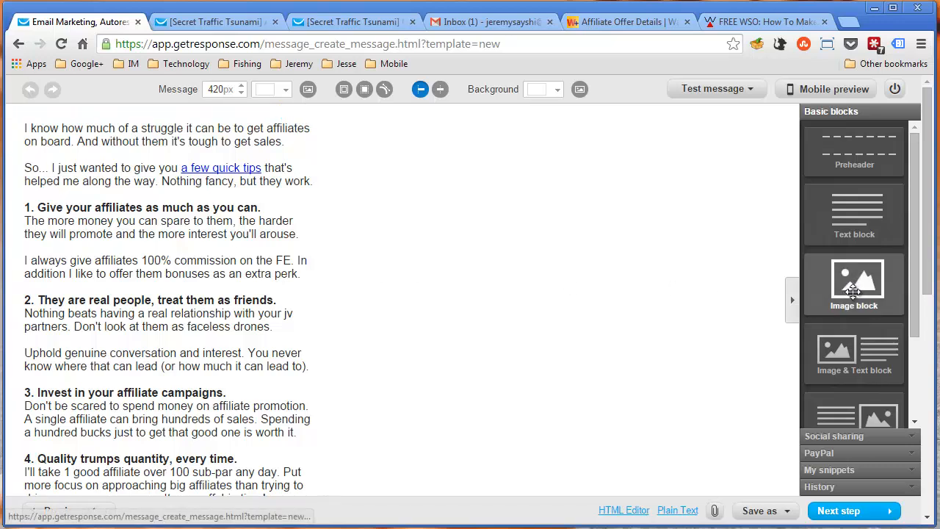
Try an empty image block above the opening text, check the Basic and PayPal blocks, and delete the image block
{"action": "left_click_drag", "start_coordinate": [852, 290], "coordinate": [139, 125]}
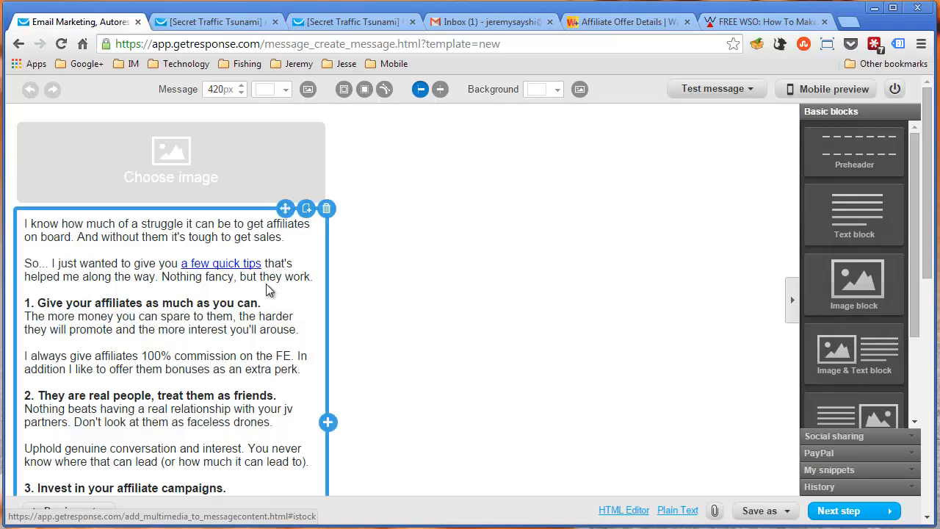
{"action": "scroll", "coordinate": [927, 251], "scroll_direction": "down", "scroll_amount": 3}
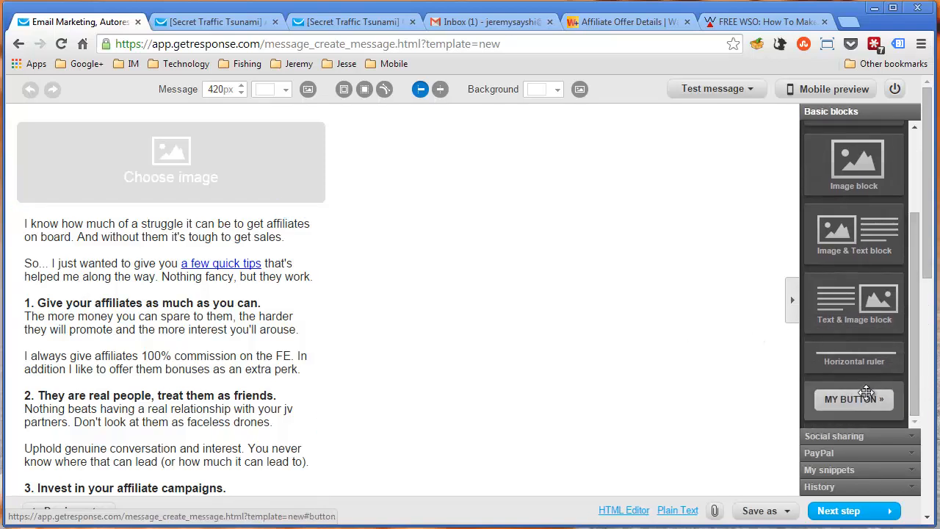
{"action": "left_click", "coordinate": [850, 454]}
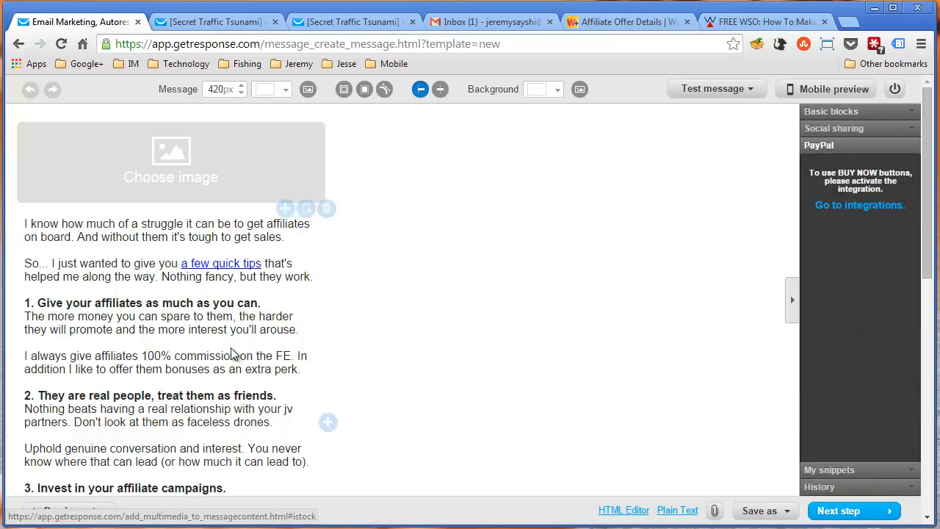
{"action": "left_click", "coordinate": [852, 111]}
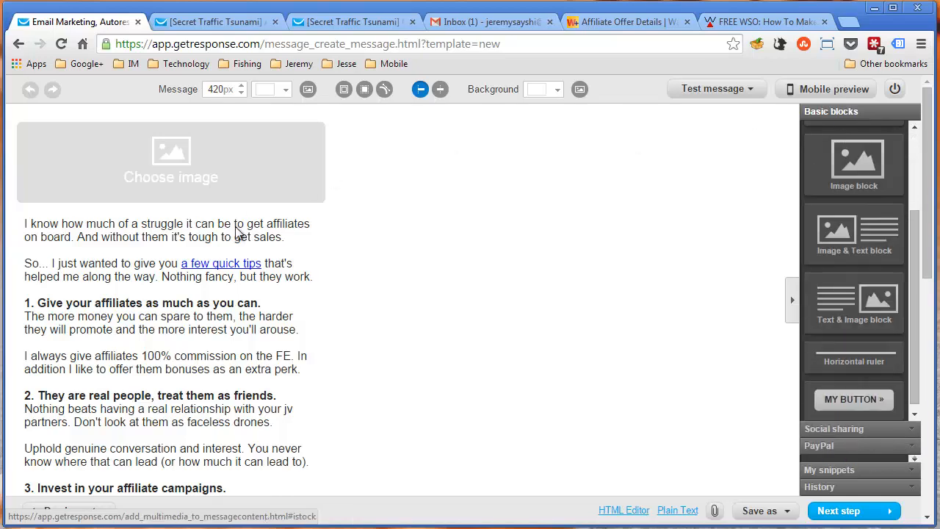
{"action": "left_click", "coordinate": [327, 115]}
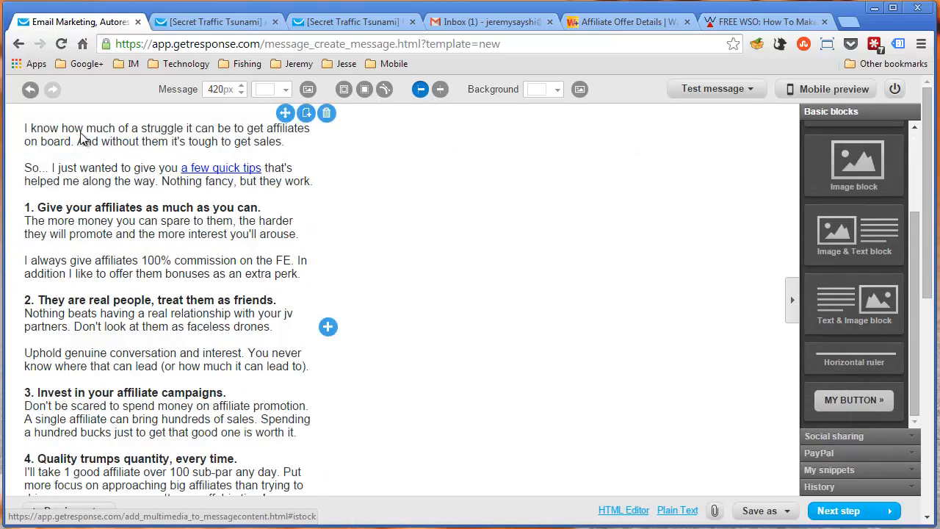
Read down the message from the affiliate tips to the italic earnings disclaimer below the P.S
{"action": "scroll", "coordinate": [121, 234], "scroll_direction": "down", "scroll_amount": 5}
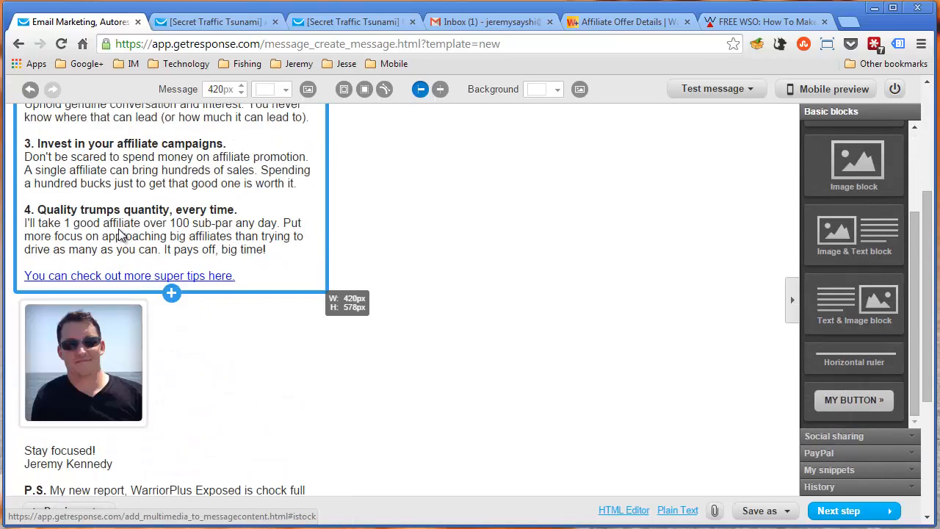
{"action": "scroll", "coordinate": [120, 233], "scroll_direction": "down", "scroll_amount": 1}
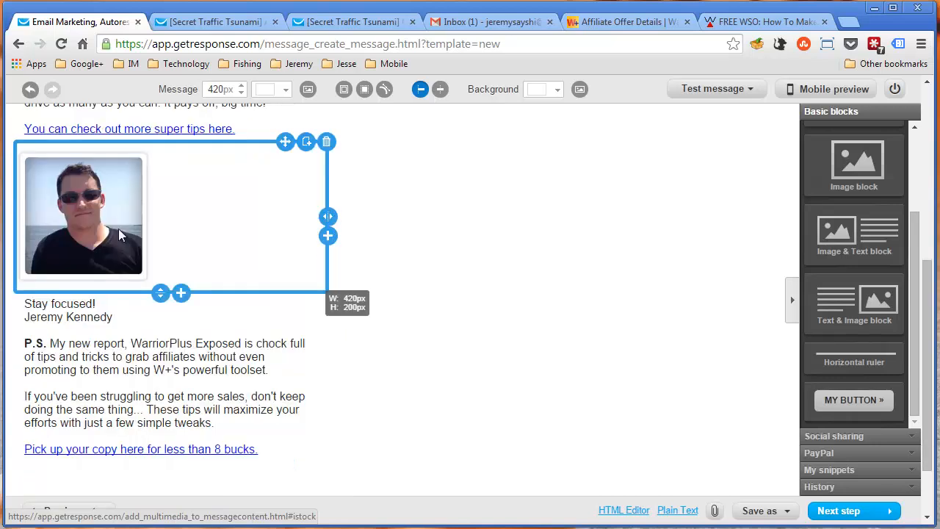
{"action": "scroll", "coordinate": [120, 234], "scroll_direction": "down", "scroll_amount": 1}
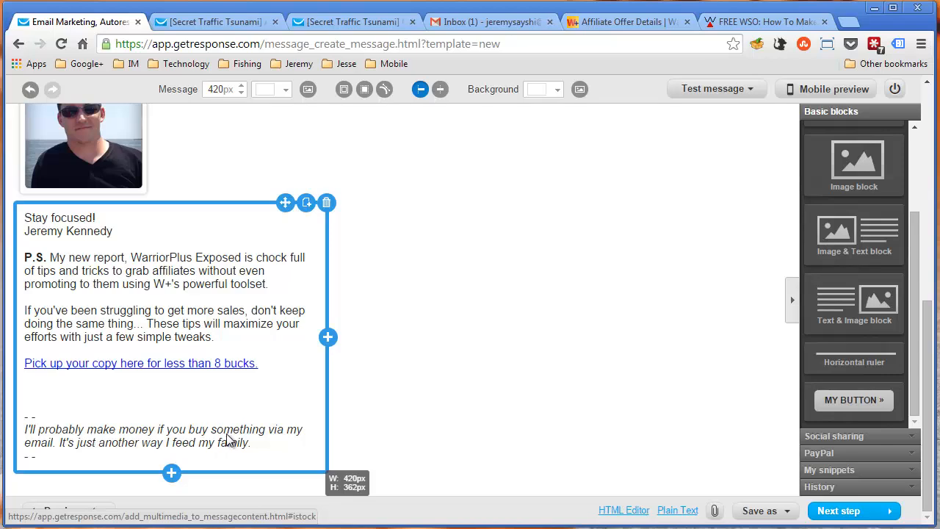
Switch to the Secret Traffic Tsunami "Another quick ninja tip!" email and highlight parts of the compensation disclaimer at its end
{"action": "left_click", "coordinate": [202, 23]}
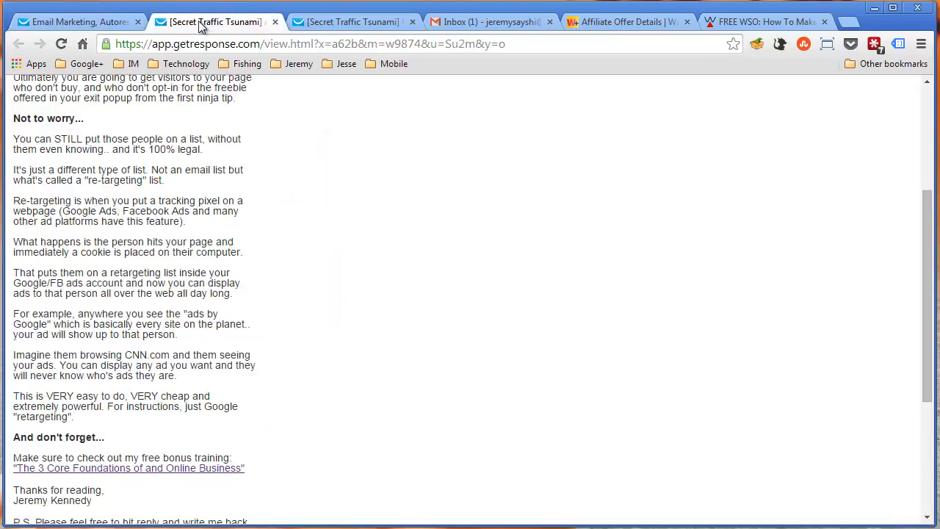
{"action": "scroll", "coordinate": [288, 244], "scroll_direction": "down", "scroll_amount": 3}
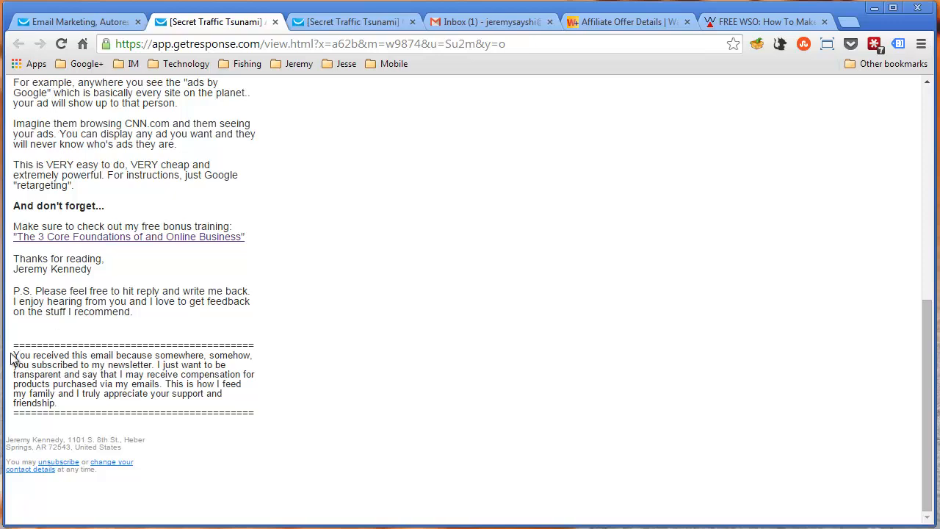
{"action": "left_click_drag", "start_coordinate": [28, 355], "coordinate": [82, 403]}
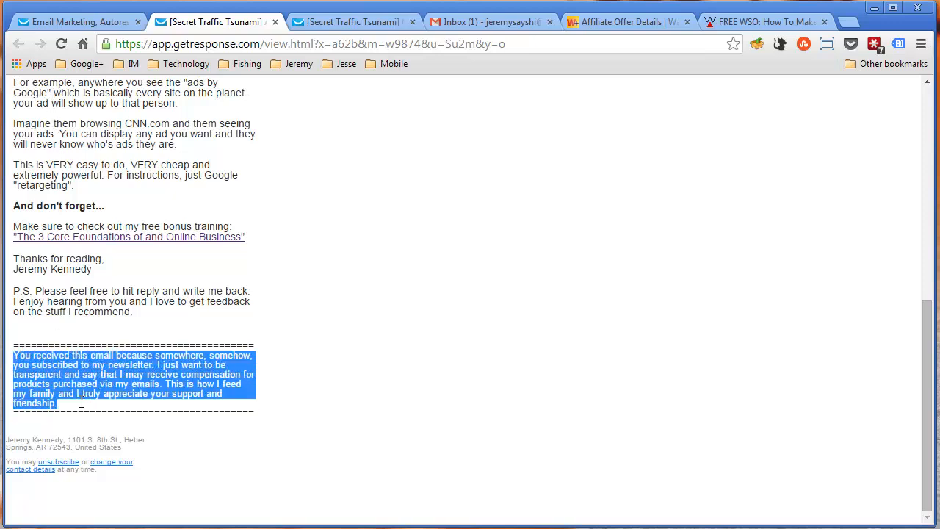
{"action": "left_click", "coordinate": [14, 351]}
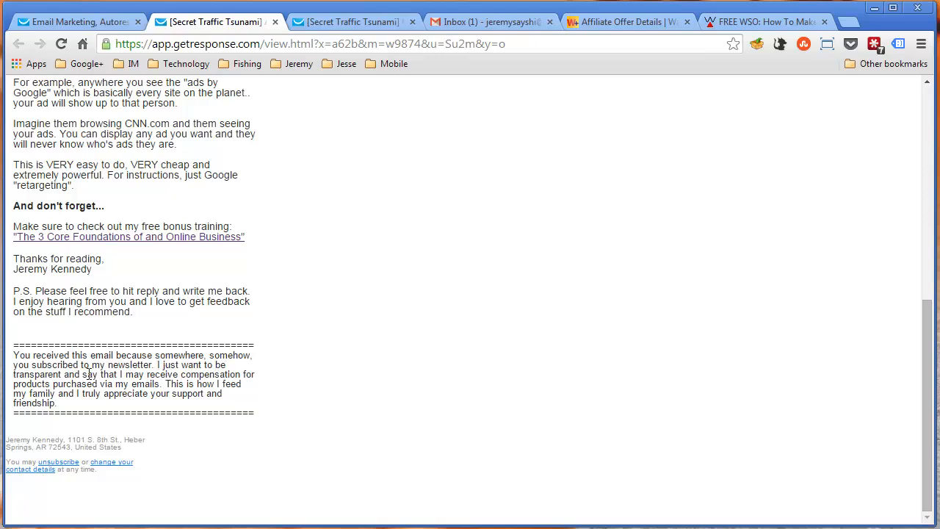
{"action": "left_click_drag", "start_coordinate": [14, 378], "coordinate": [259, 374]}
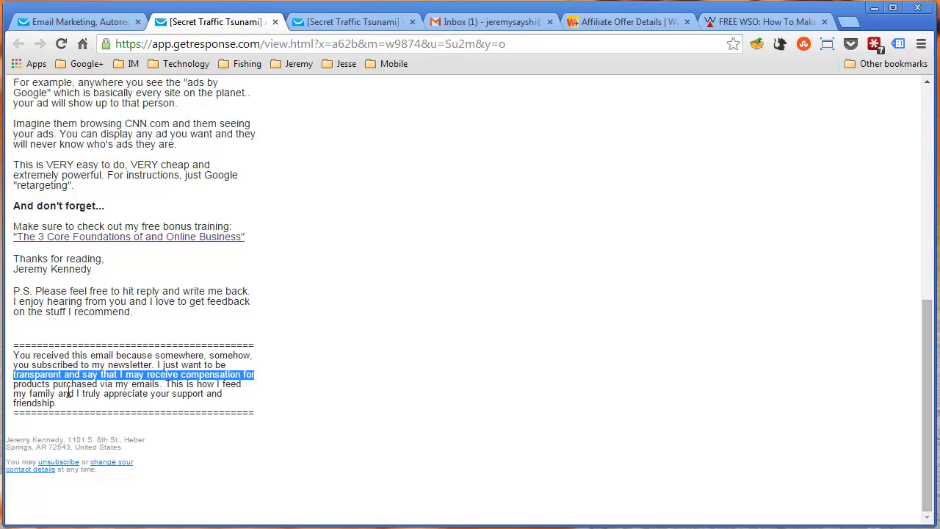
{"action": "left_click_drag", "start_coordinate": [64, 383], "coordinate": [165, 403]}
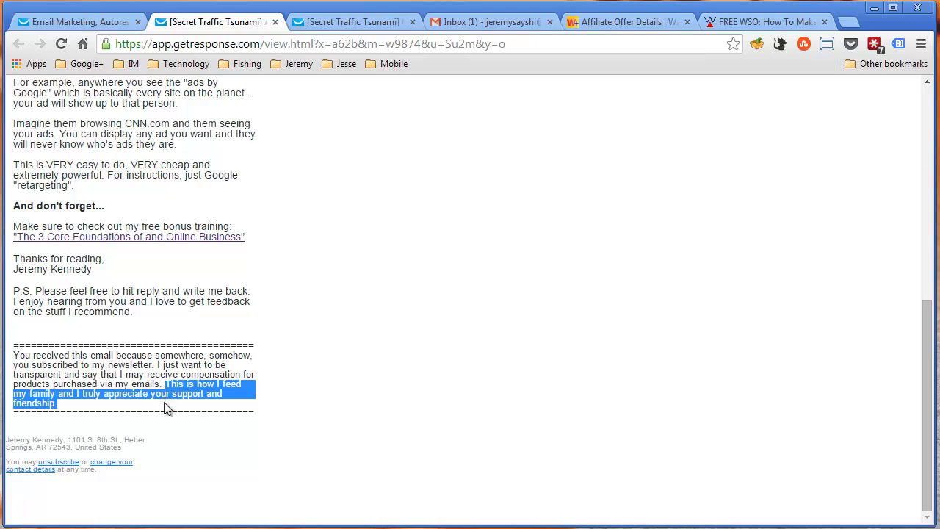
{"action": "left_click", "coordinate": [166, 409]}
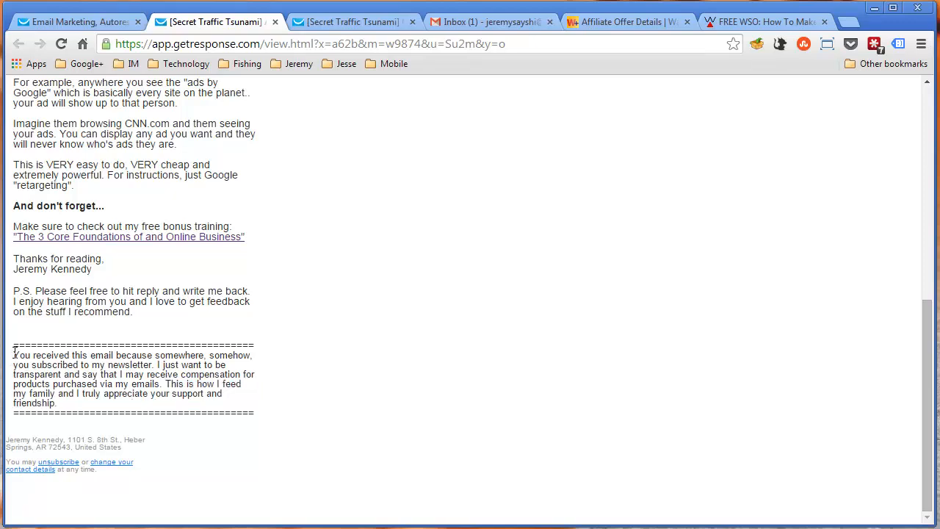
{"action": "left_click_drag", "start_coordinate": [26, 355], "coordinate": [38, 383]}
{"action": "left_click", "coordinate": [68, 386]}
Look over the ninja tip email's body, bonus training link and footer, and return to its header banner
{"action": "scroll", "coordinate": [71, 387], "scroll_direction": "up", "scroll_amount": 5}
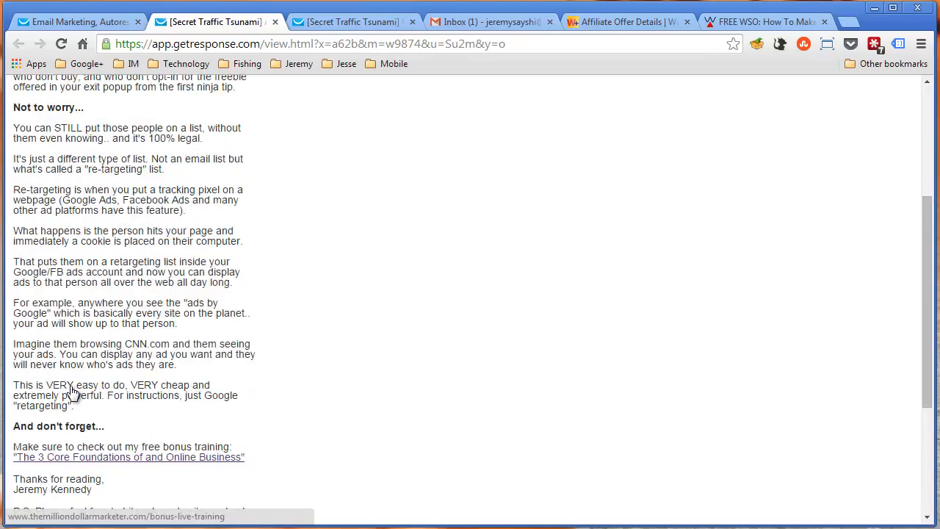
{"action": "scroll", "coordinate": [68, 386], "scroll_direction": "down", "scroll_amount": 2}
{"action": "scroll", "coordinate": [108, 384], "scroll_direction": "down", "scroll_amount": 3}
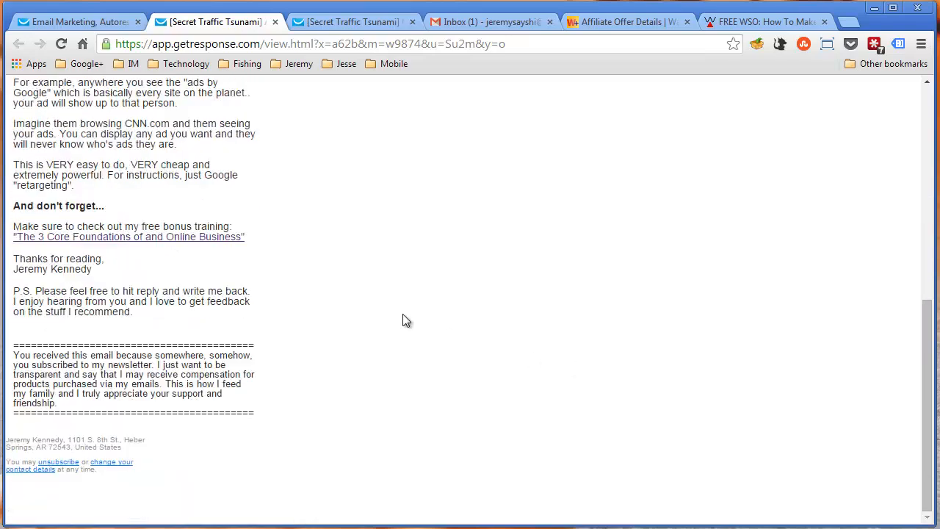
{"action": "scroll", "coordinate": [404, 318], "scroll_direction": "up", "scroll_amount": 6}
{"action": "scroll", "coordinate": [353, 309], "scroll_direction": "down", "scroll_amount": 6}
{"action": "scroll", "coordinate": [189, 377], "scroll_direction": "up", "scroll_amount": 8}
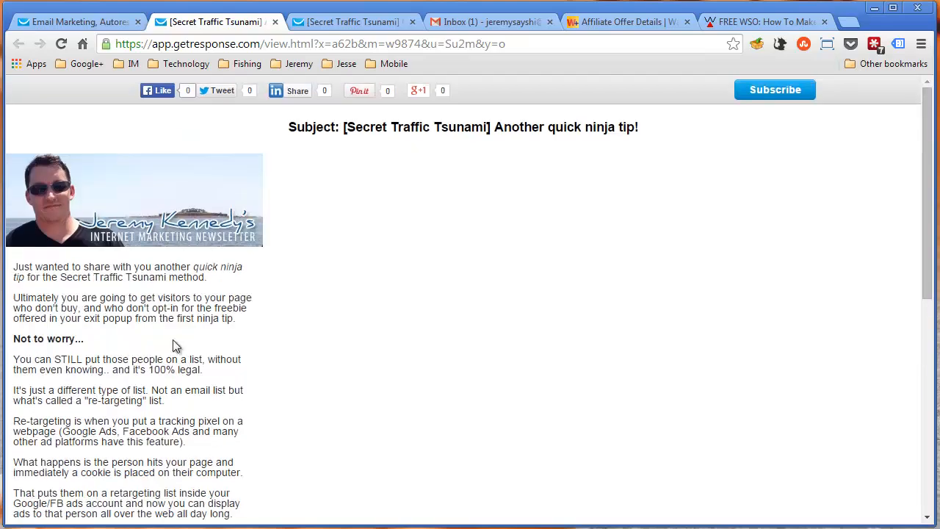
Return to the newsletter message editor and examine the photo, sign-off and disclaimer again
{"action": "left_click", "coordinate": [59, 24]}
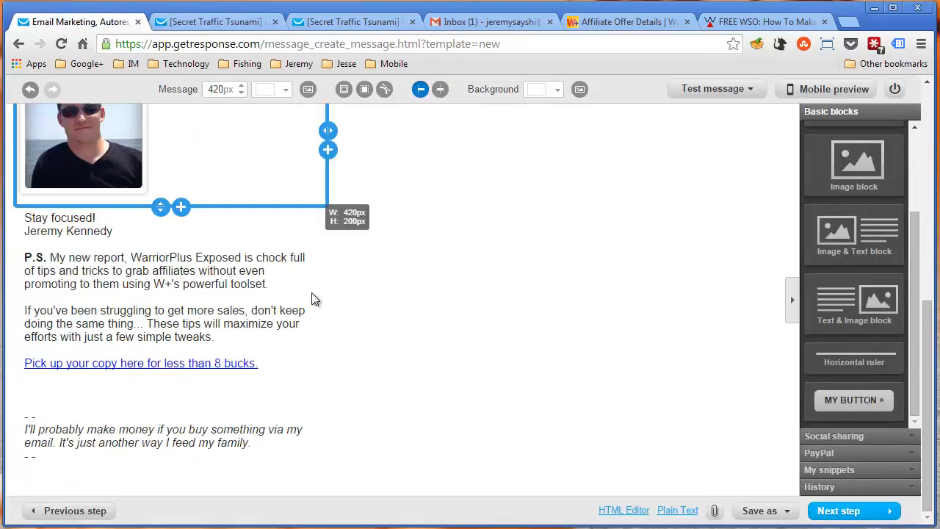
{"action": "scroll", "coordinate": [463, 304], "scroll_direction": "up", "scroll_amount": 2}
{"action": "scroll", "coordinate": [463, 305], "scroll_direction": "down", "scroll_amount": 2}
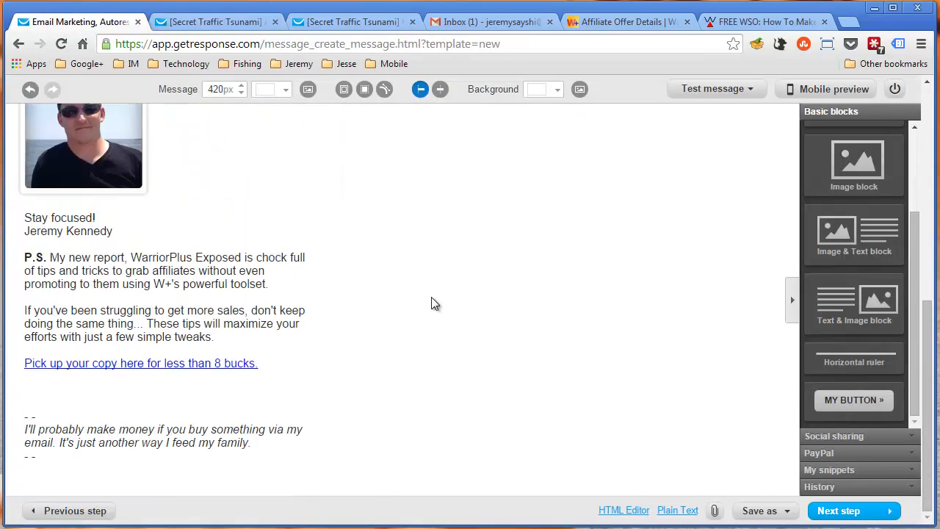
{"action": "scroll", "coordinate": [320, 240], "scroll_direction": "up", "scroll_amount": 7}
{"action": "scroll", "coordinate": [322, 240], "scroll_direction": "down", "scroll_amount": 5}
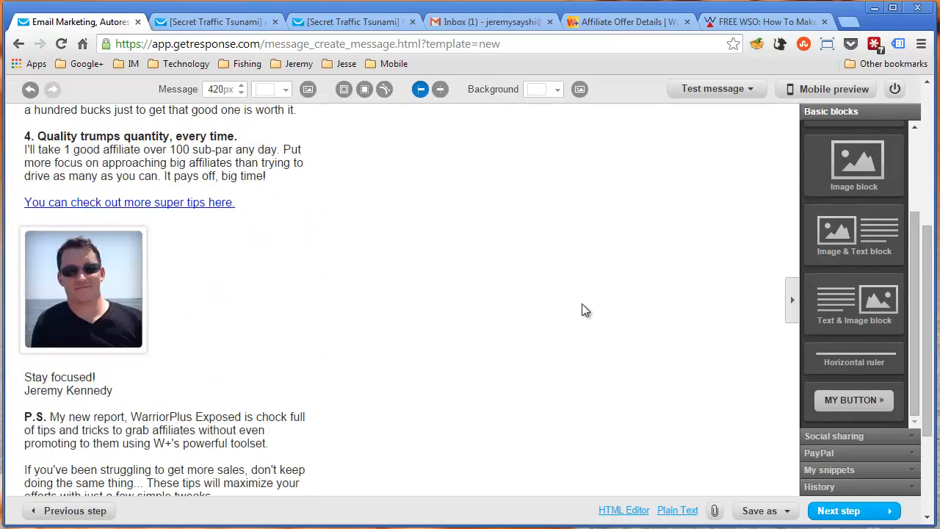
Check the template and draft save options for the newsletter, and proceed to the recipients selection
{"action": "scroll", "coordinate": [184, 209], "scroll_direction": "up", "scroll_amount": 1}
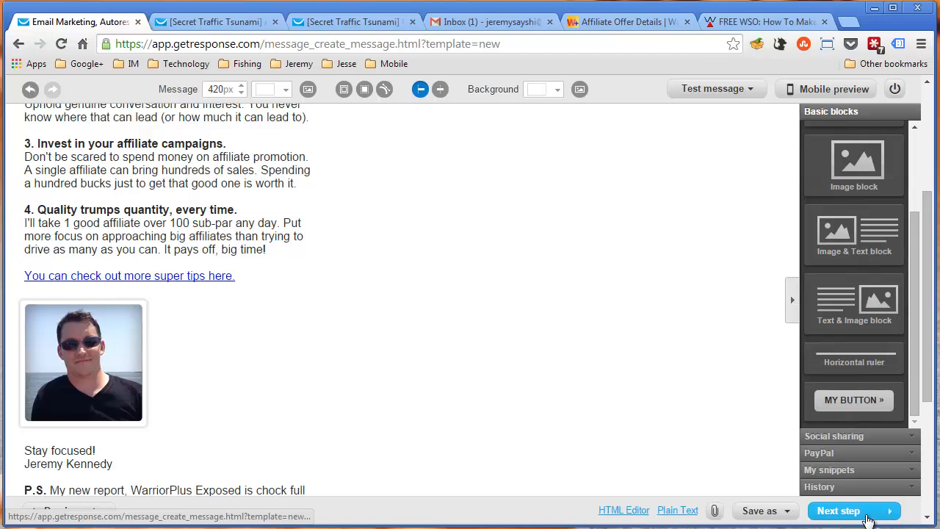
{"action": "left_click", "coordinate": [767, 510]}
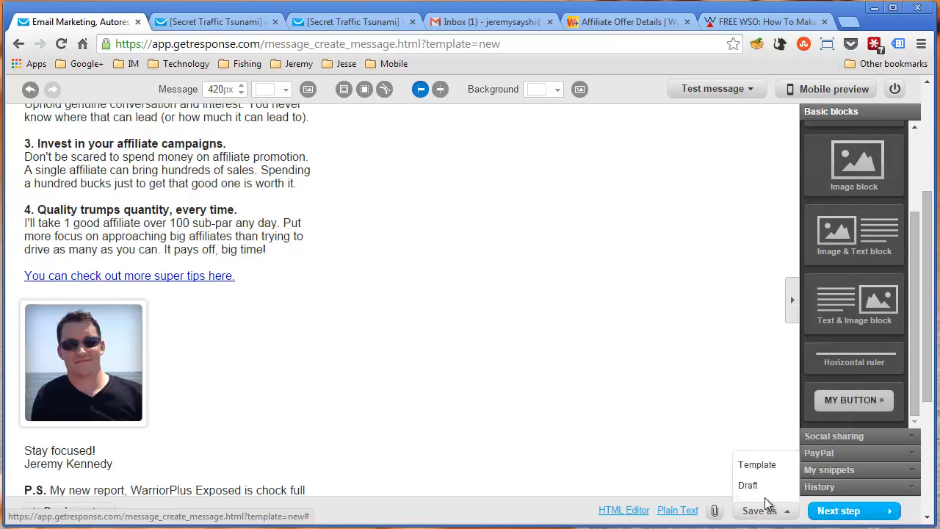
{"action": "scroll", "coordinate": [353, 288], "scroll_direction": "up", "scroll_amount": 3}
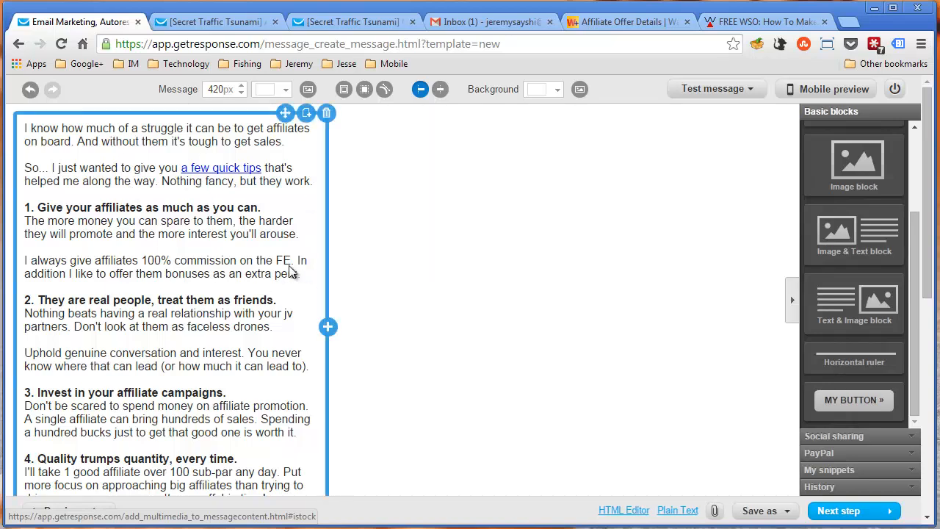
{"action": "left_click", "coordinate": [765, 510]}
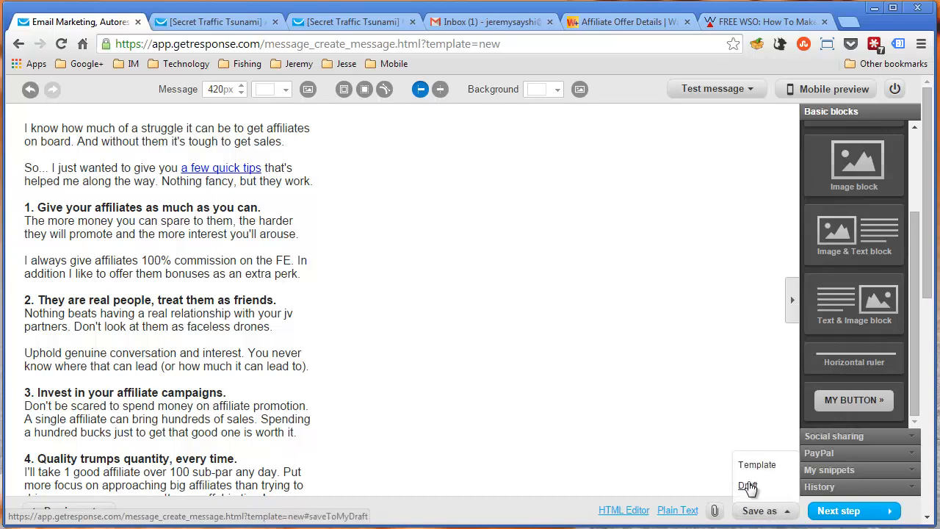
{"action": "left_click", "coordinate": [870, 511]}
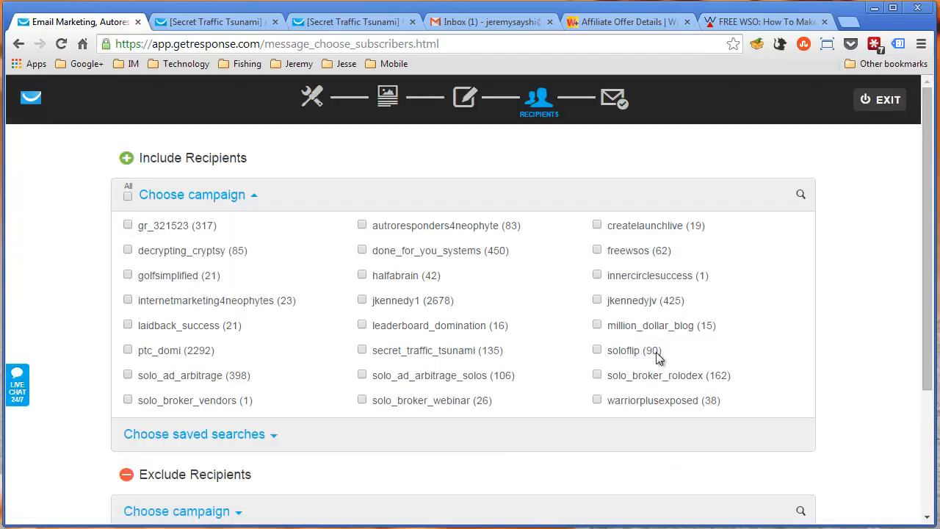
{"action": "left_click", "coordinate": [128, 196]}
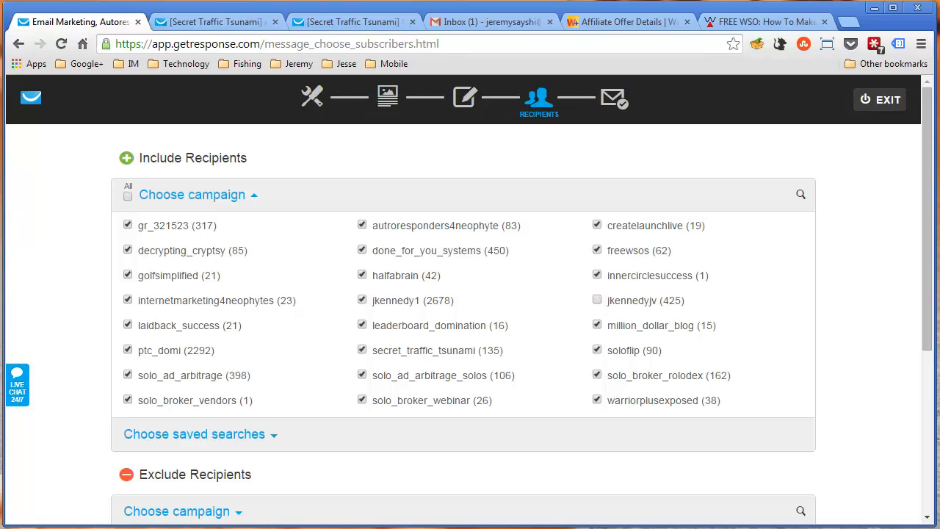
{"action": "left_click", "coordinate": [128, 197]}
{"action": "left_click", "coordinate": [128, 198]}
Include the gr_321523, decrypting_cryptsy and golfsimplified campaigns as recipients, check the subscriber total, and proceed to the message summary
{"action": "left_click", "coordinate": [128, 224]}
{"action": "left_click", "coordinate": [127, 249]}
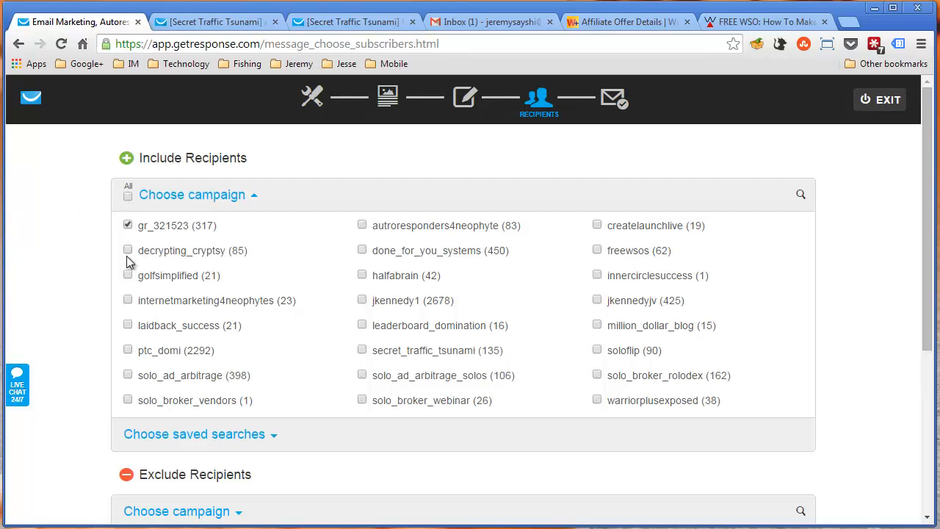
{"action": "left_click", "coordinate": [128, 276]}
{"action": "scroll", "coordinate": [873, 314], "scroll_direction": "down", "scroll_amount": 4}
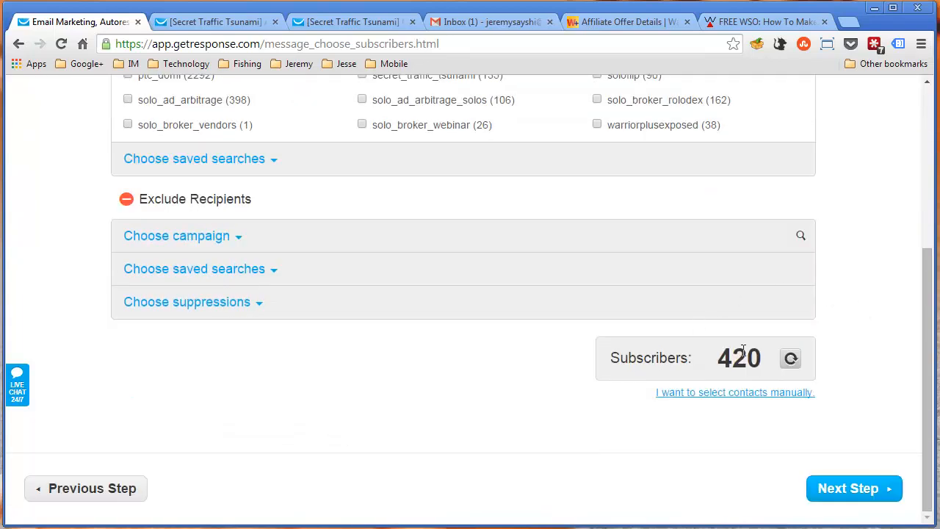
{"action": "left_click_drag", "start_coordinate": [718, 358], "coordinate": [760, 360]}
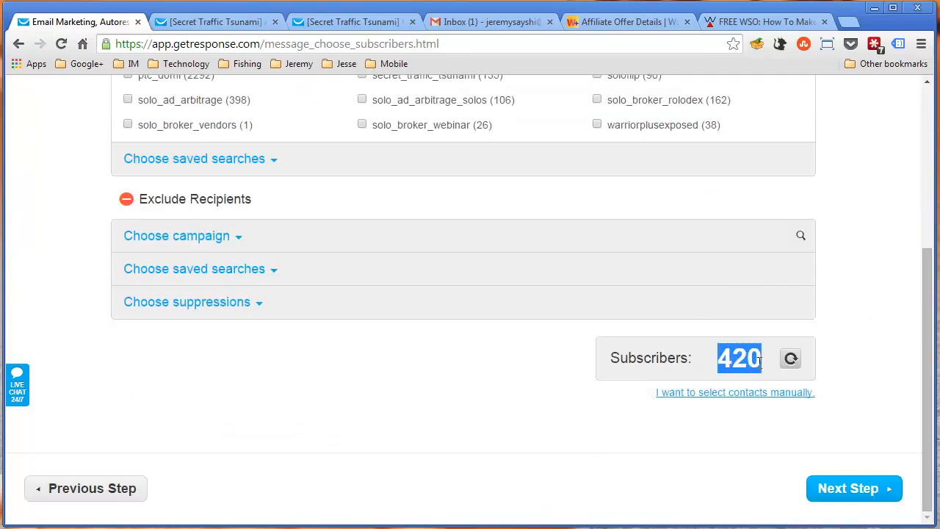
{"action": "left_click", "coordinate": [555, 362]}
{"action": "left_click", "coordinate": [822, 489]}
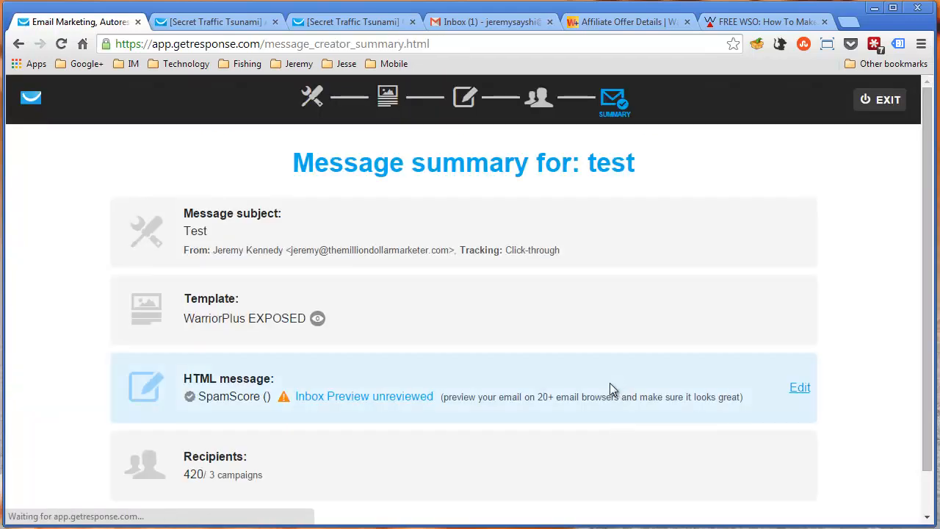
Open delivery scheduling for the test message, view the delivery date calendar, and look over the summary and scheduling settings
{"action": "scroll", "coordinate": [570, 444], "scroll_direction": "down", "scroll_amount": 1}
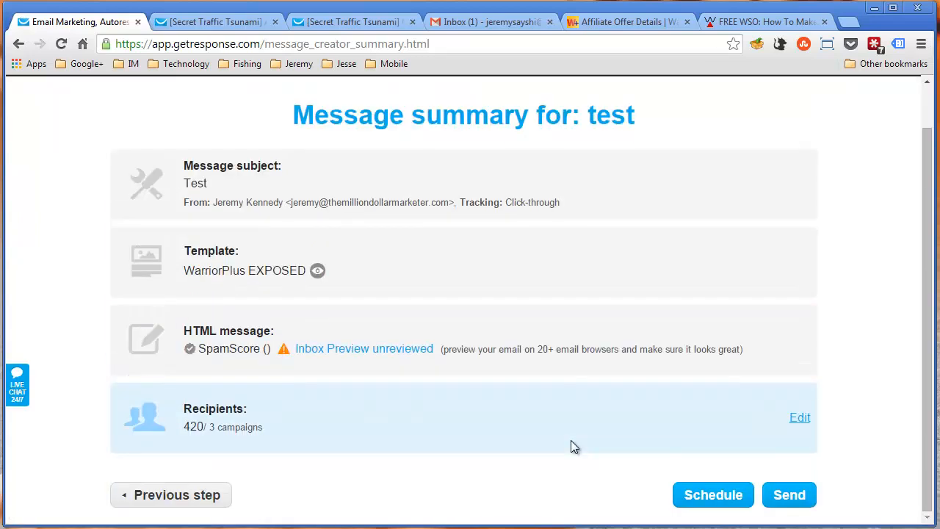
{"action": "left_click", "coordinate": [691, 503]}
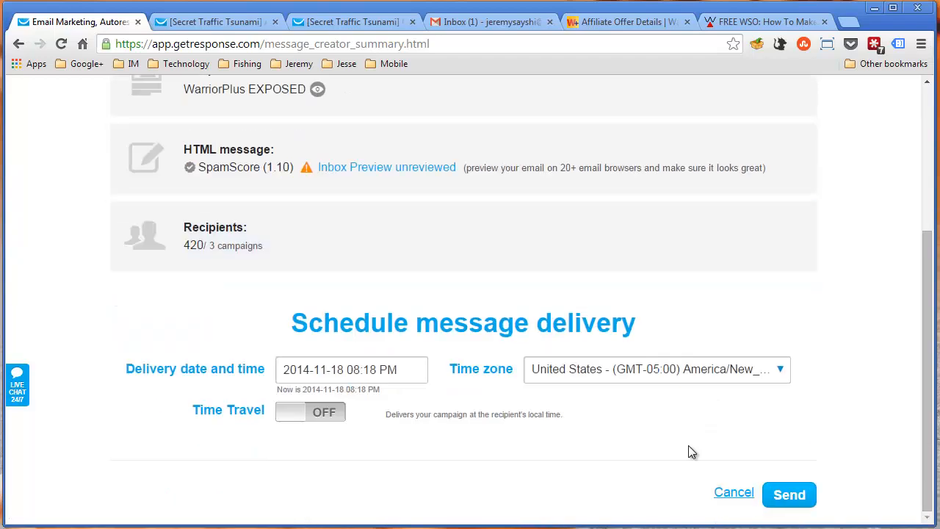
{"action": "left_click", "coordinate": [366, 374]}
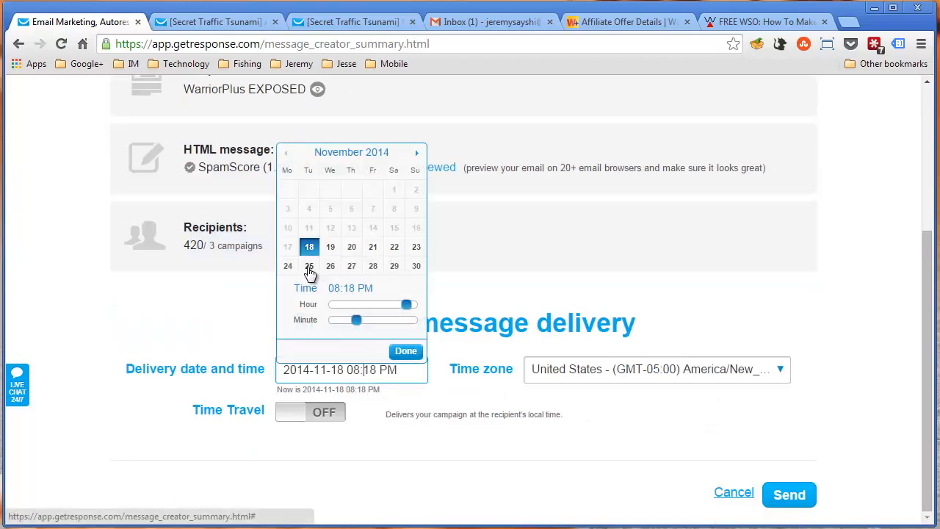
{"action": "left_click", "coordinate": [568, 459]}
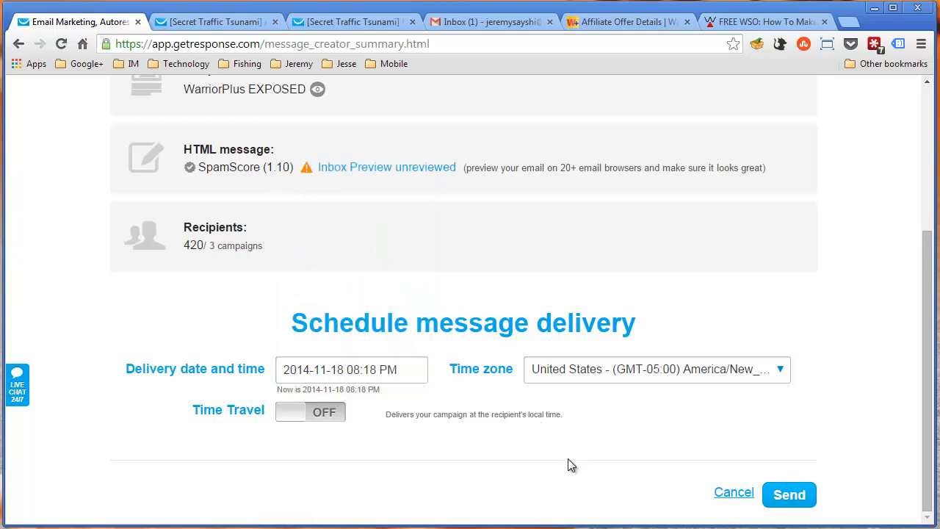
{"action": "scroll", "coordinate": [456, 400], "scroll_direction": "up", "scroll_amount": 1}
{"action": "scroll", "coordinate": [456, 400], "scroll_direction": "down", "scroll_amount": 1}
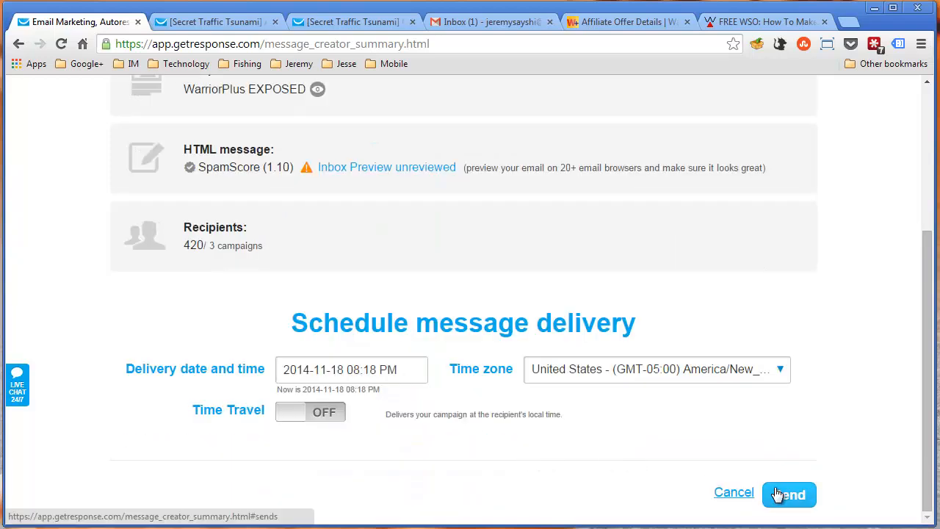
{"action": "scroll", "coordinate": [443, 345], "scroll_direction": "up", "scroll_amount": 3}
{"action": "scroll", "coordinate": [445, 337], "scroll_direction": "down", "scroll_amount": 3}
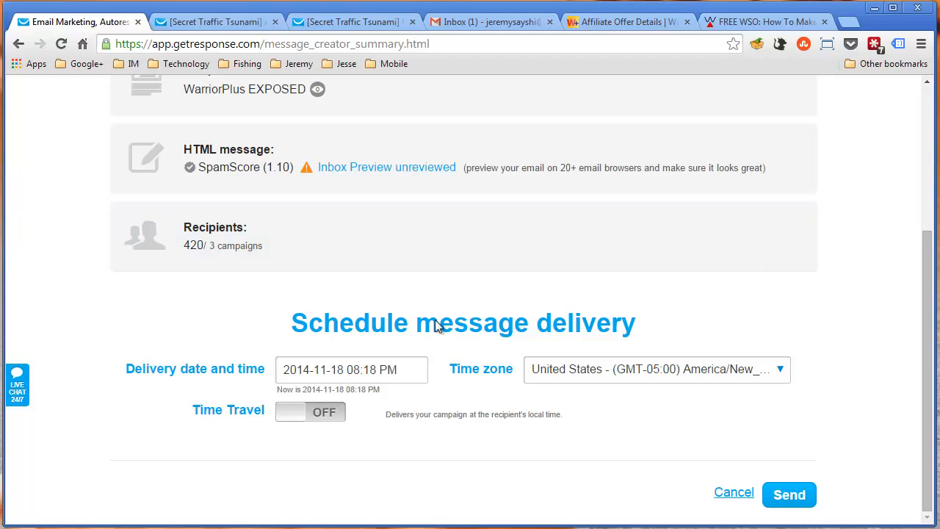
{"action": "scroll", "coordinate": [411, 337], "scroll_direction": "up", "scroll_amount": 1}
{"action": "scroll", "coordinate": [350, 300], "scroll_direction": "down", "scroll_amount": 1}
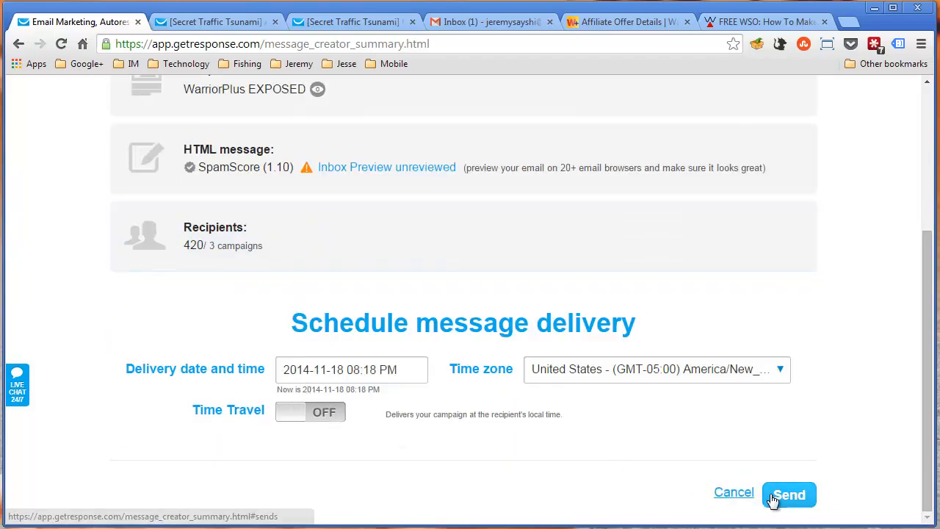
{"action": "scroll", "coordinate": [698, 418], "scroll_direction": "up", "scroll_amount": 1}
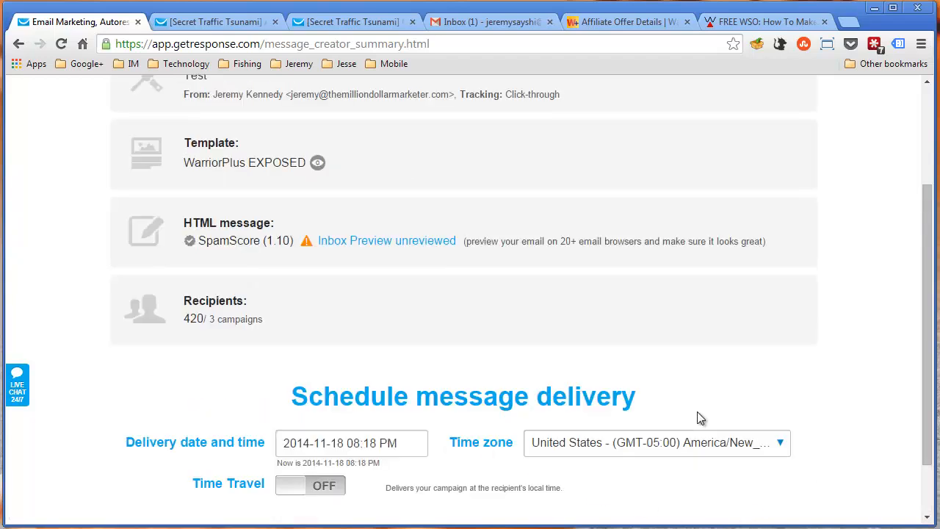
{"action": "left_click", "coordinate": [373, 440]}
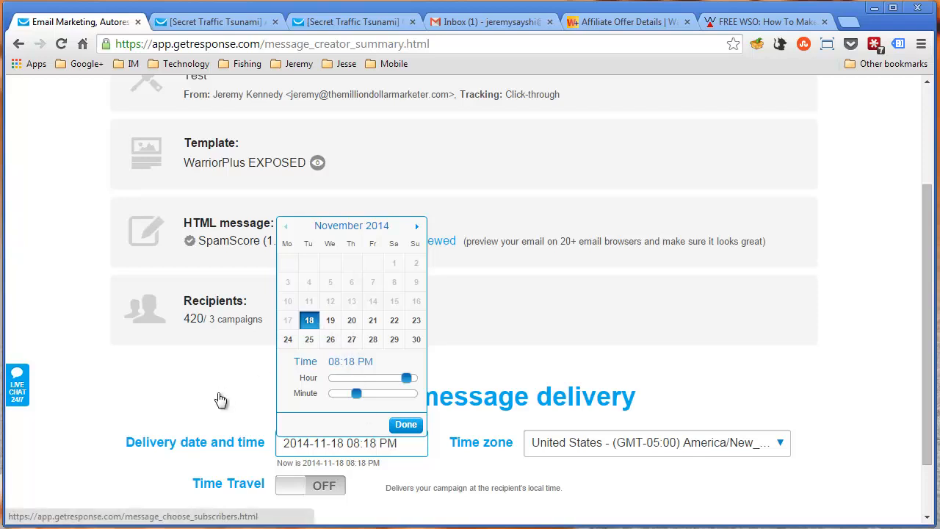
{"action": "left_click_drag", "start_coordinate": [407, 379], "coordinate": [381, 386]}
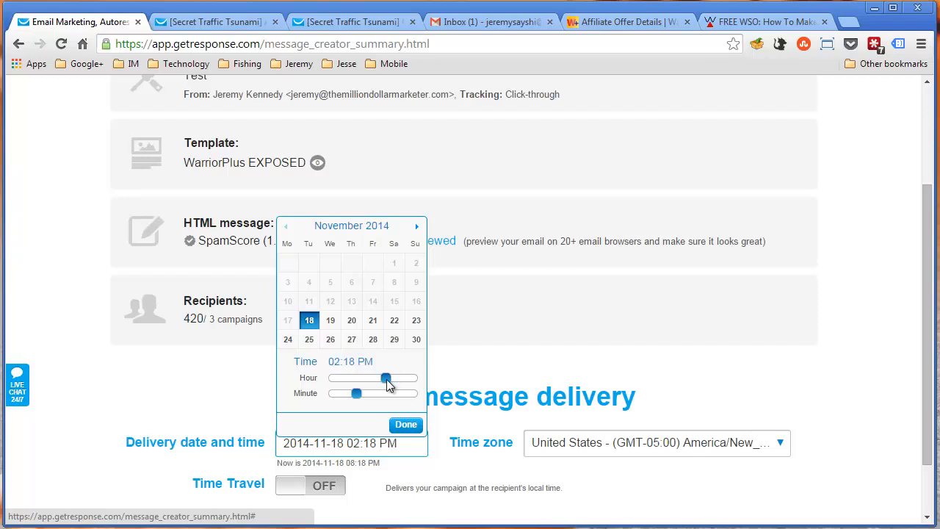
{"action": "left_click", "coordinate": [536, 367]}
{"action": "scroll", "coordinate": [503, 437], "scroll_direction": "down", "scroll_amount": 1}
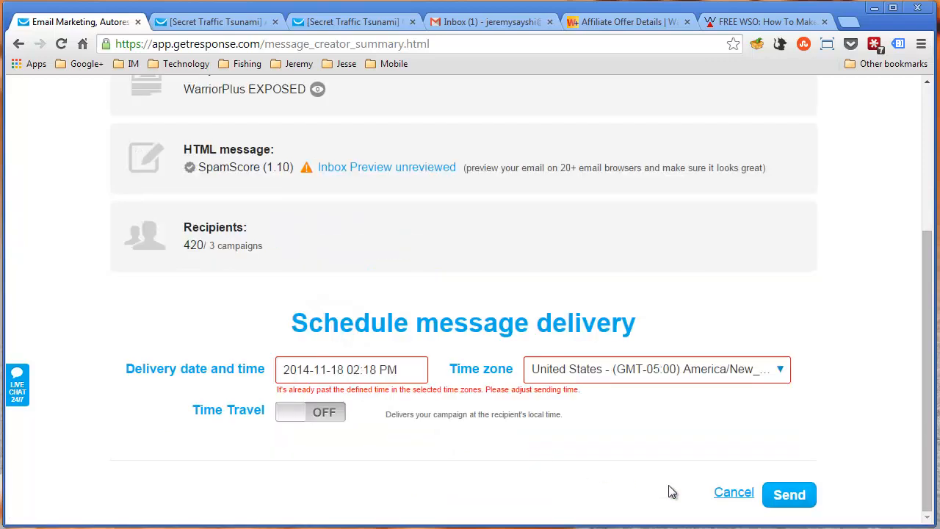
{"action": "left_click", "coordinate": [732, 493]}
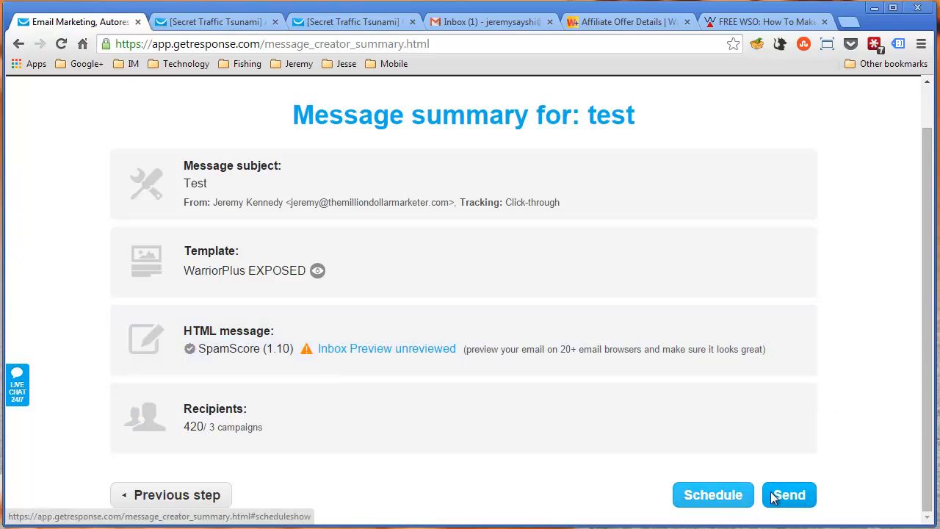
Exit the message creator without sending the newsletter and return to the GetResponse dashboard
{"action": "scroll", "coordinate": [771, 360], "scroll_direction": "up", "scroll_amount": 1}
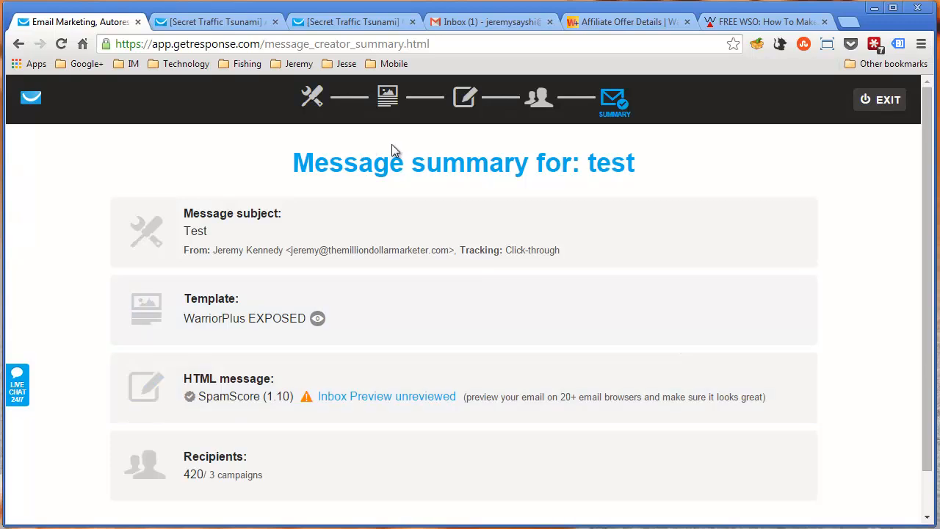
{"action": "left_click", "coordinate": [871, 114]}
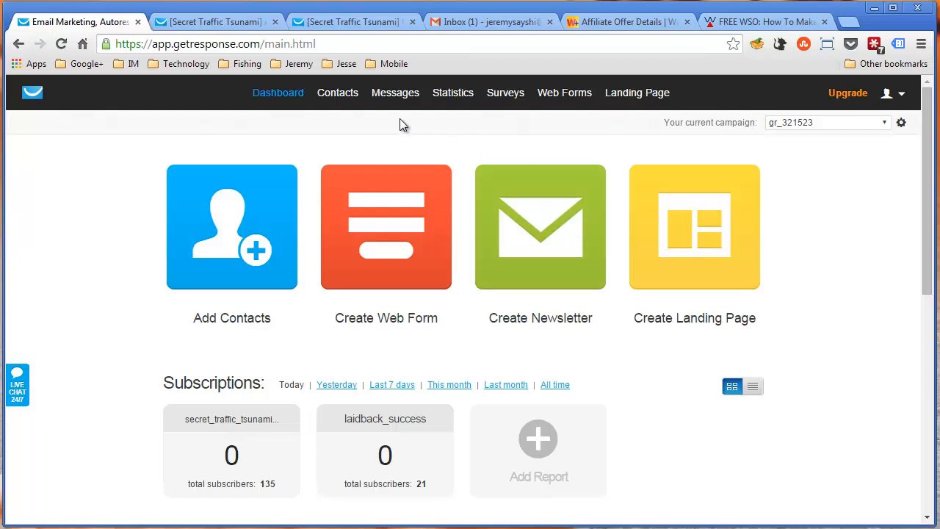
{"action": "mouse_move", "coordinate": [393, 93]}
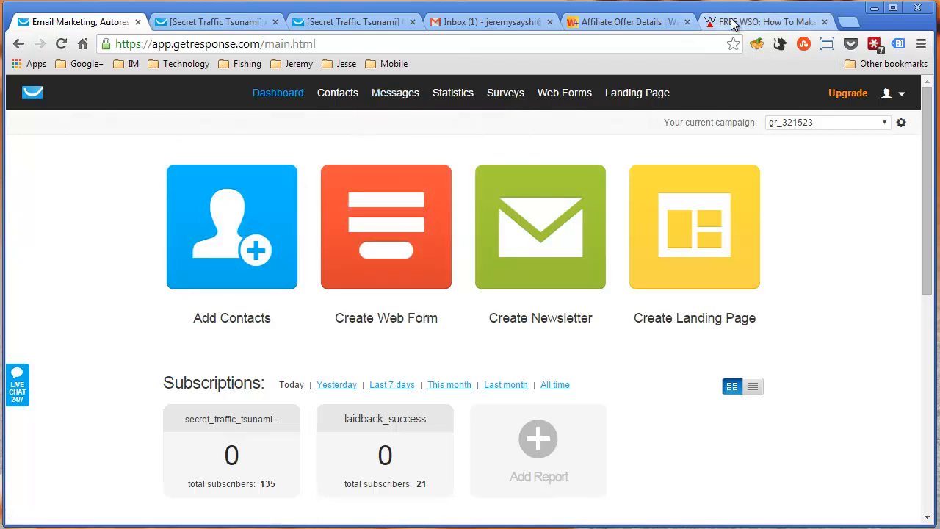
Switch to WarriorPlus, go back from the offer details to the affiliate offers list, and close the blank browser tab
{"action": "left_click", "coordinate": [848, 22]}
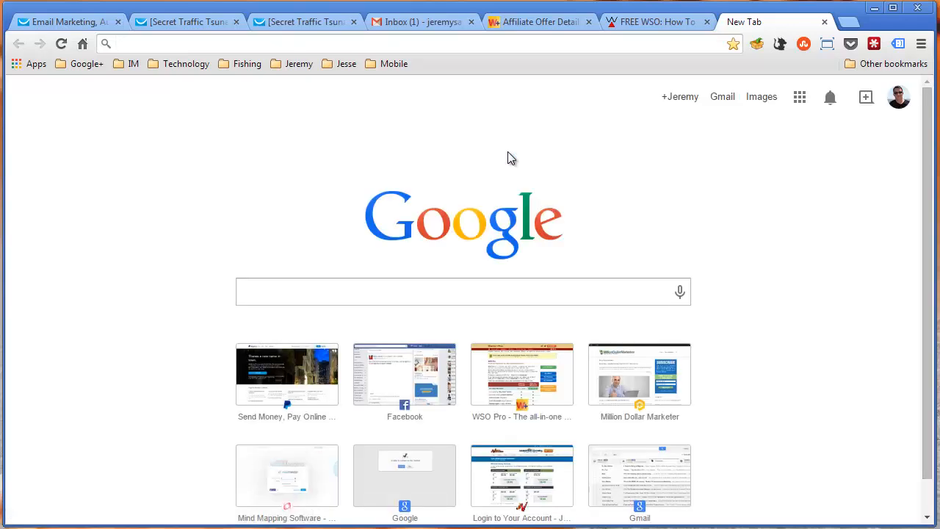
{"action": "left_click", "coordinate": [529, 16]}
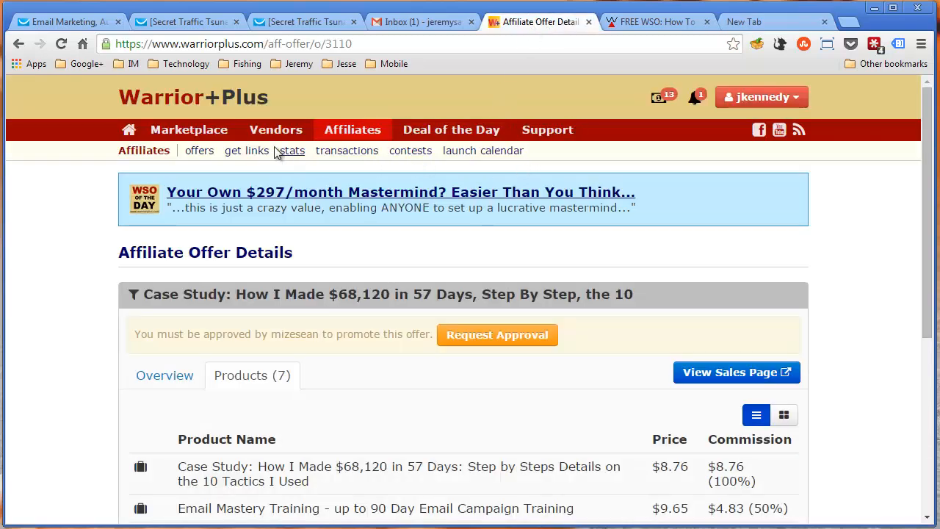
{"action": "left_click", "coordinate": [18, 44]}
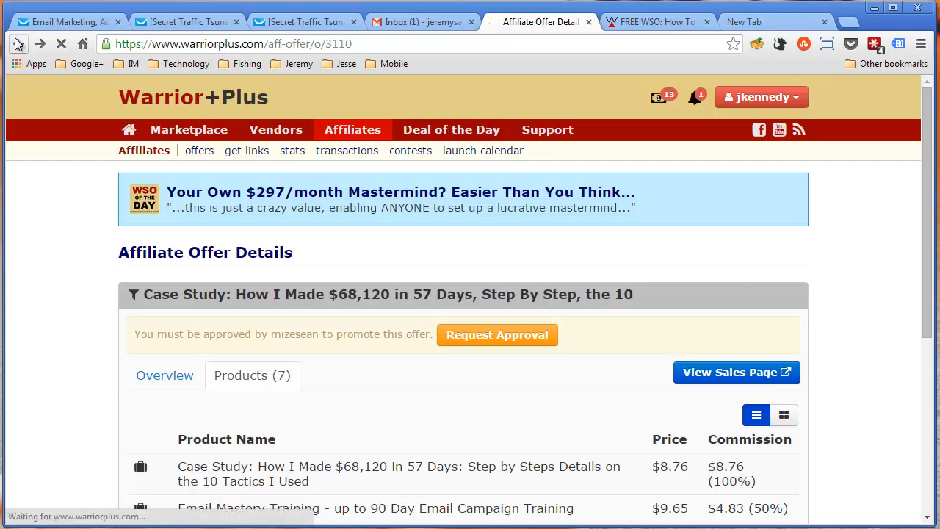
{"action": "left_click", "coordinate": [17, 43]}
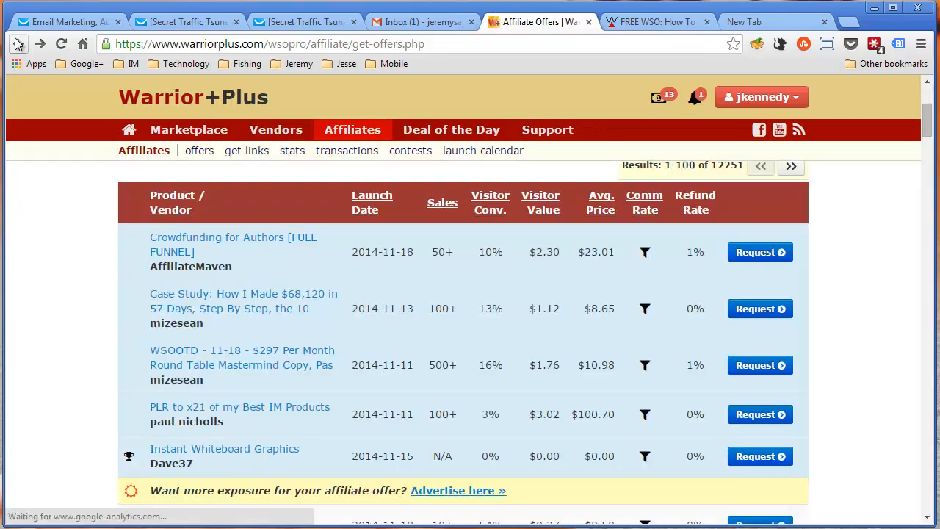
{"action": "left_click", "coordinate": [18, 43]}
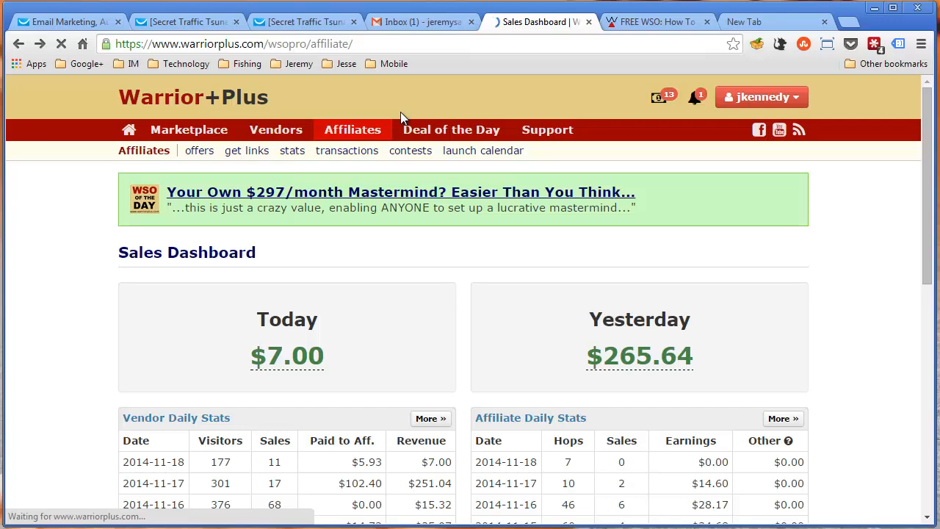
{"action": "left_click", "coordinate": [815, 22]}
{"action": "left_click", "coordinate": [823, 22]}
{"action": "left_click", "coordinate": [592, 20]}
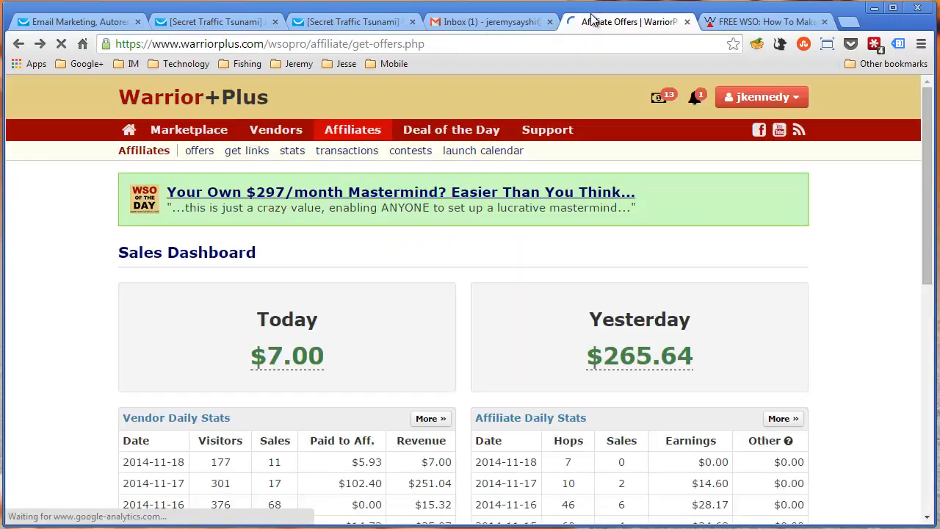
{"action": "scroll", "coordinate": [682, 206], "scroll_direction": "up", "scroll_amount": 3}
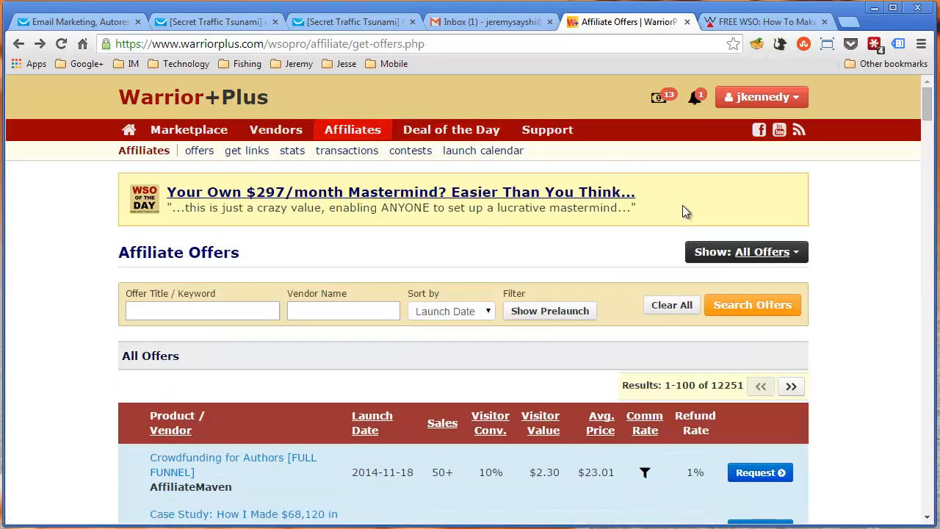
Filter the affiliate offers to show prelaunch products and open the Emergency Affiliate Cash Storm offer
{"action": "left_click", "coordinate": [555, 312]}
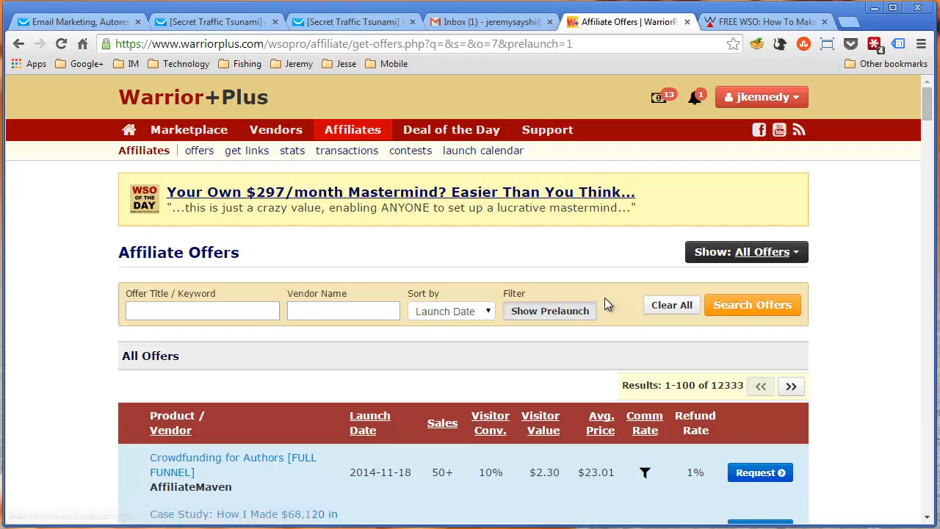
{"action": "scroll", "coordinate": [604, 297], "scroll_direction": "down", "scroll_amount": 6}
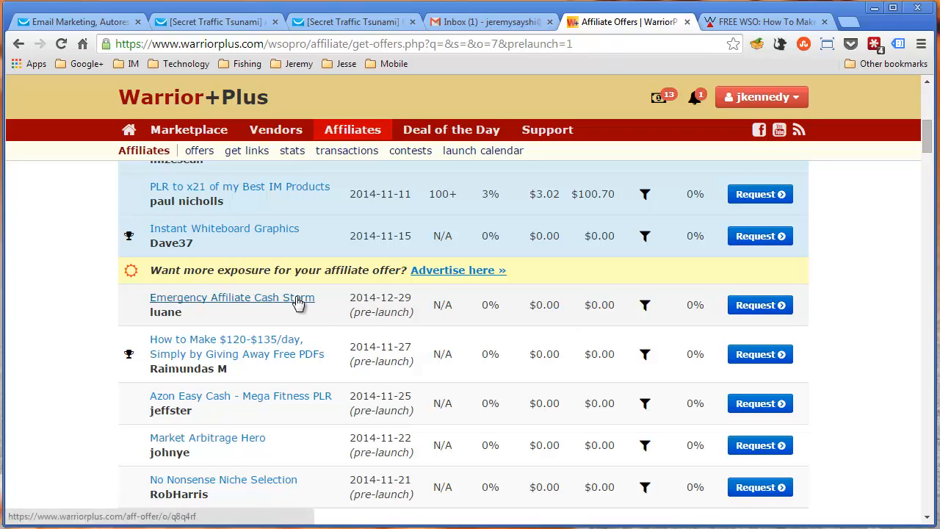
{"action": "left_click", "coordinate": [297, 299]}
Look through the offer's overview and open its JV page
{"action": "scroll", "coordinate": [511, 289], "scroll_direction": "down", "scroll_amount": 2}
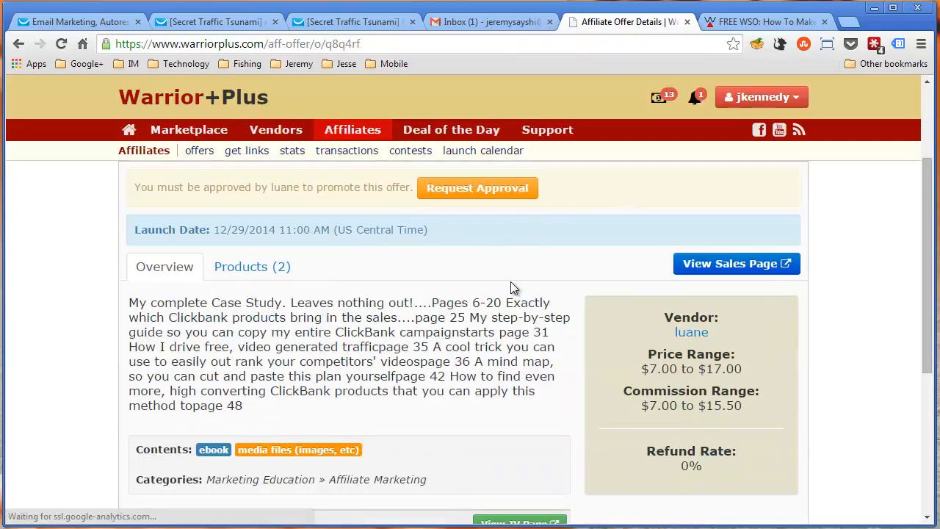
{"action": "scroll", "coordinate": [512, 287], "scroll_direction": "down", "scroll_amount": 1}
{"action": "left_click", "coordinate": [525, 462]}
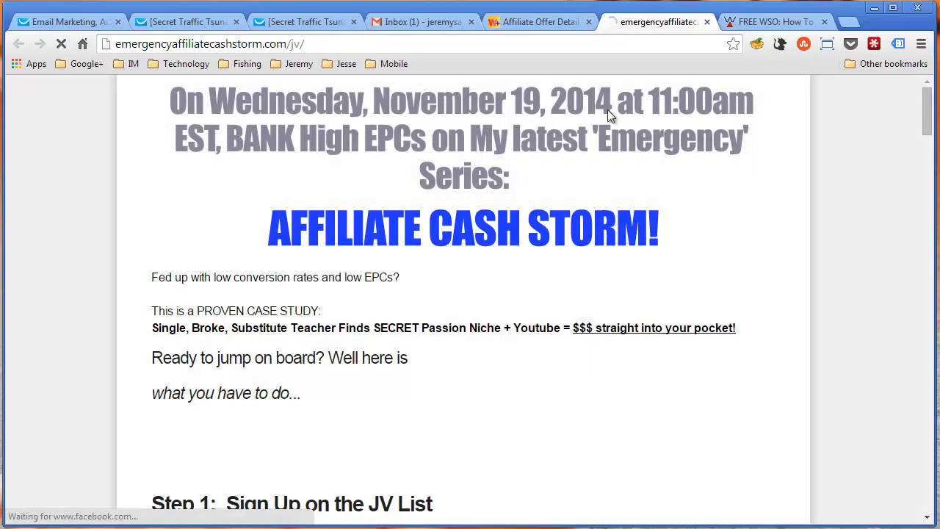
Examine the launch date and the suggested email subject lines on the Emergency Affiliate Cash Storm JV page
{"action": "left_click_drag", "start_coordinate": [373, 110], "coordinate": [678, 109]}
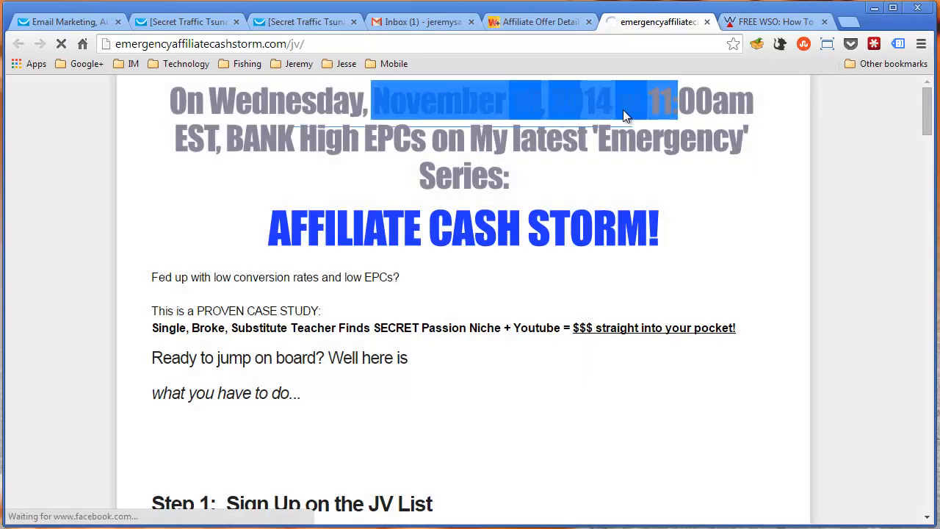
{"action": "left_click", "coordinate": [568, 128]}
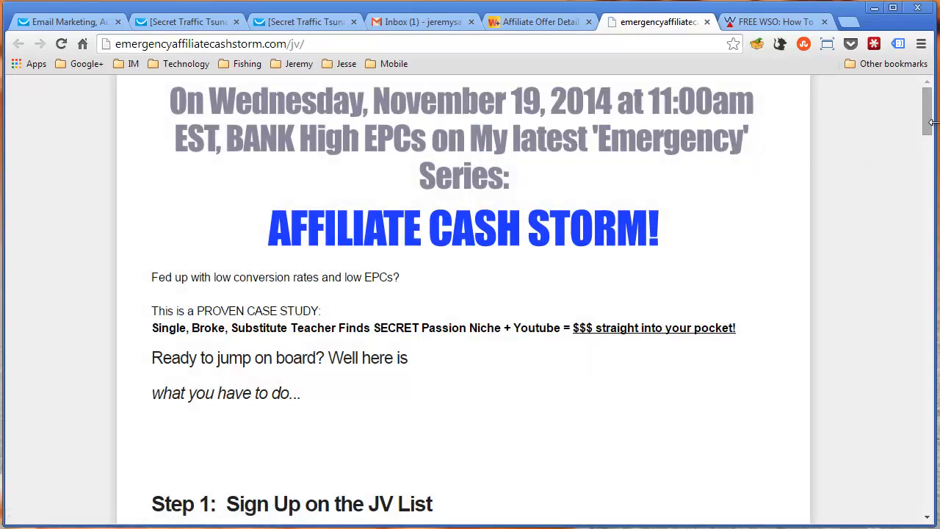
{"action": "left_click_drag", "start_coordinate": [931, 123], "coordinate": [935, 333]}
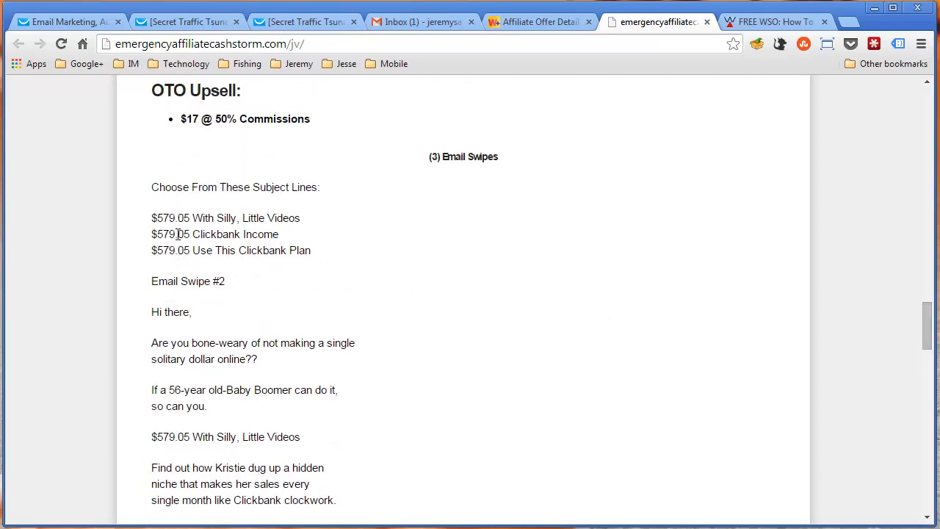
{"action": "left_click_drag", "start_coordinate": [156, 188], "coordinate": [328, 193]}
{"action": "left_click_drag", "start_coordinate": [152, 218], "coordinate": [324, 255]}
{"action": "left_click", "coordinate": [306, 269]}
Read through the ready-made email swipes on the JV page, including their affiliate link placeholders
{"action": "scroll", "coordinate": [307, 270], "scroll_direction": "down", "scroll_amount": 2}
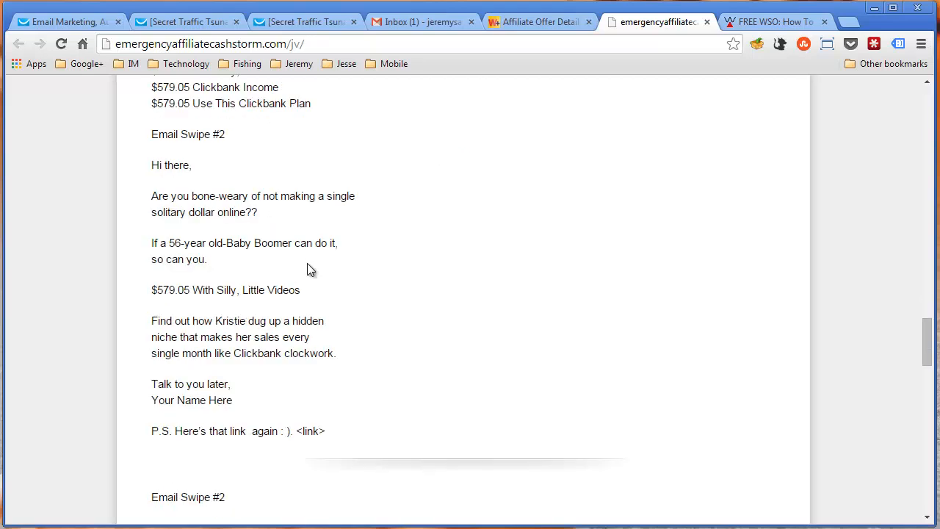
{"action": "left_click_drag", "start_coordinate": [152, 166], "coordinate": [337, 431]}
{"action": "left_click", "coordinate": [350, 354]}
{"action": "scroll", "coordinate": [389, 375], "scroll_direction": "down", "scroll_amount": 2}
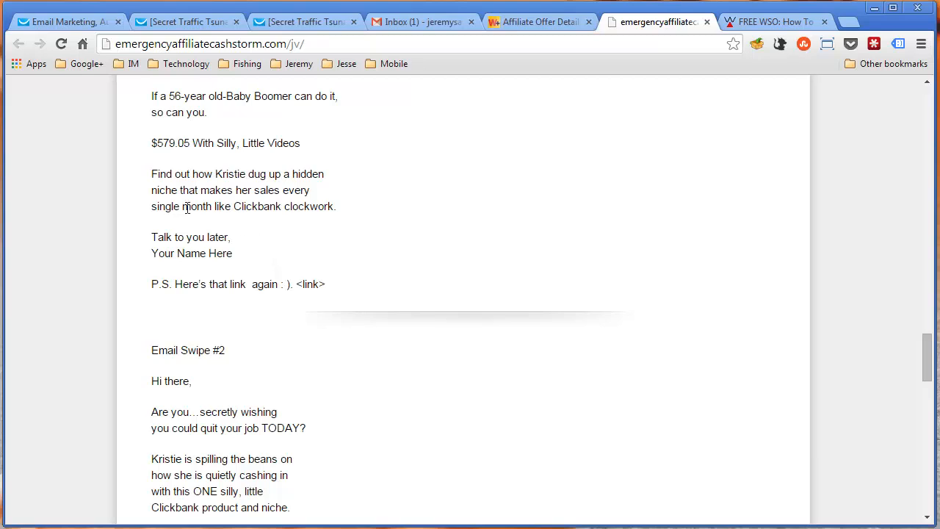
{"action": "scroll", "coordinate": [277, 215], "scroll_direction": "down", "scroll_amount": 3}
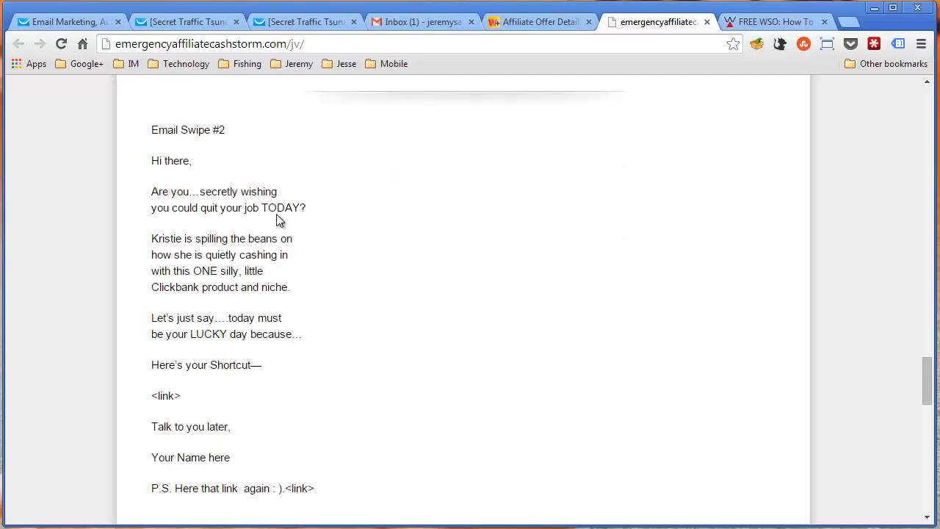
{"action": "scroll", "coordinate": [276, 217], "scroll_direction": "down", "scroll_amount": 10}
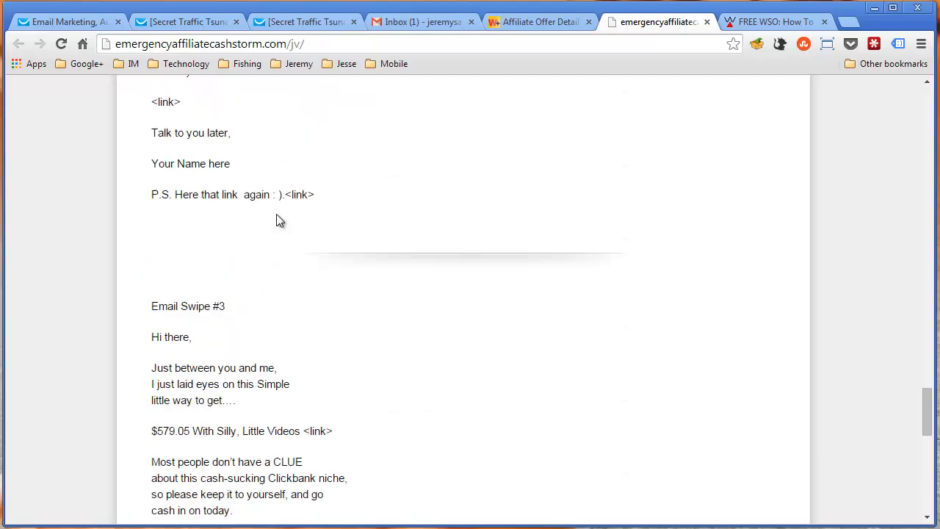
{"action": "scroll", "coordinate": [277, 216], "scroll_direction": "up", "scroll_amount": 15}
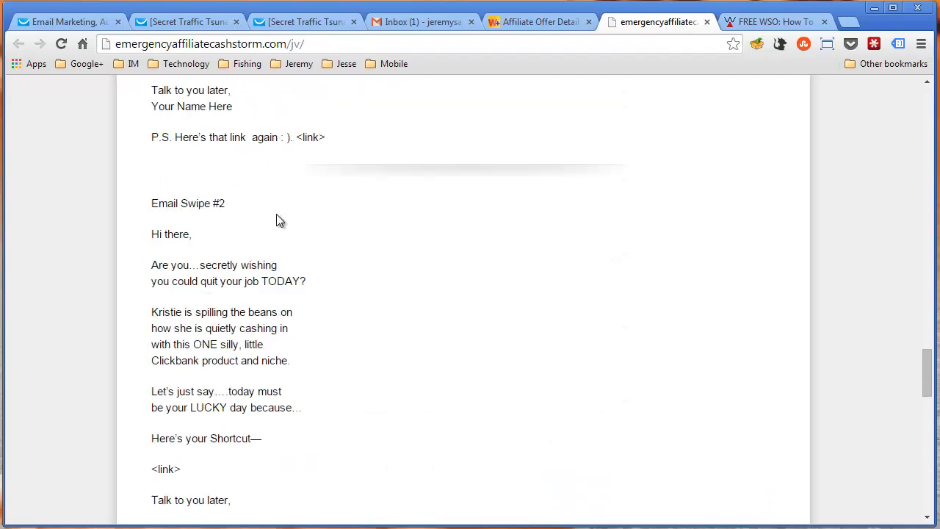
{"action": "scroll", "coordinate": [277, 215], "scroll_direction": "down", "scroll_amount": 6}
{"action": "scroll", "coordinate": [276, 217], "scroll_direction": "down", "scroll_amount": 5}
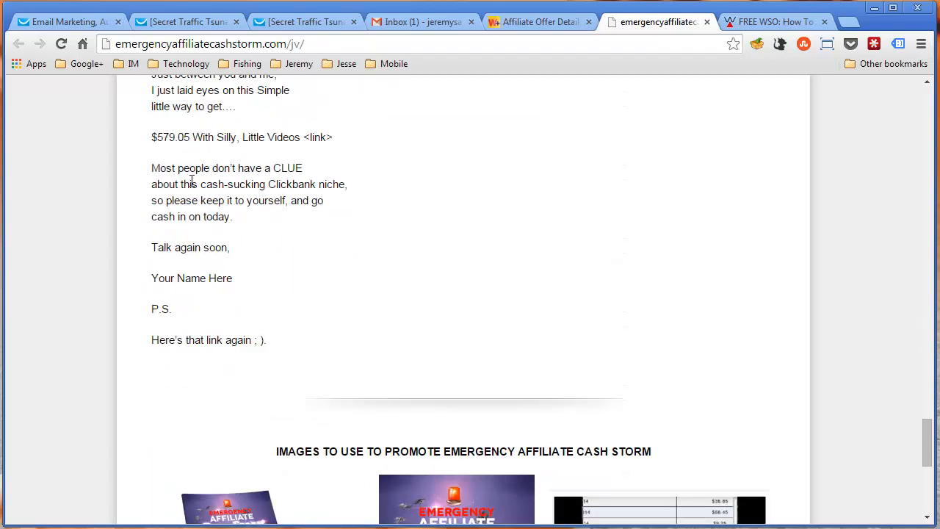
Review the promotional images and the VIP JV notification list sign-up form on the JV page
{"action": "scroll", "coordinate": [303, 235], "scroll_direction": "down", "scroll_amount": 4}
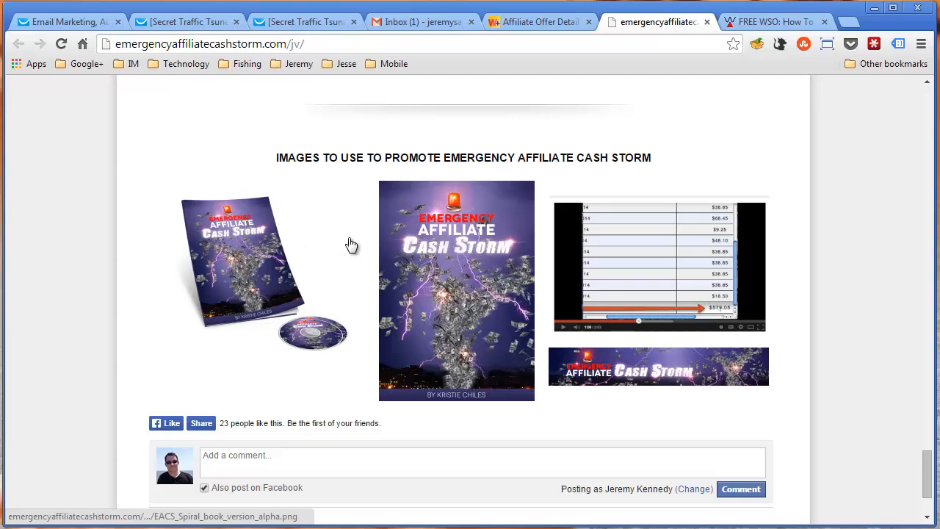
{"action": "scroll", "coordinate": [349, 244], "scroll_direction": "down", "scroll_amount": 2}
{"action": "scroll", "coordinate": [441, 270], "scroll_direction": "up", "scroll_amount": 4}
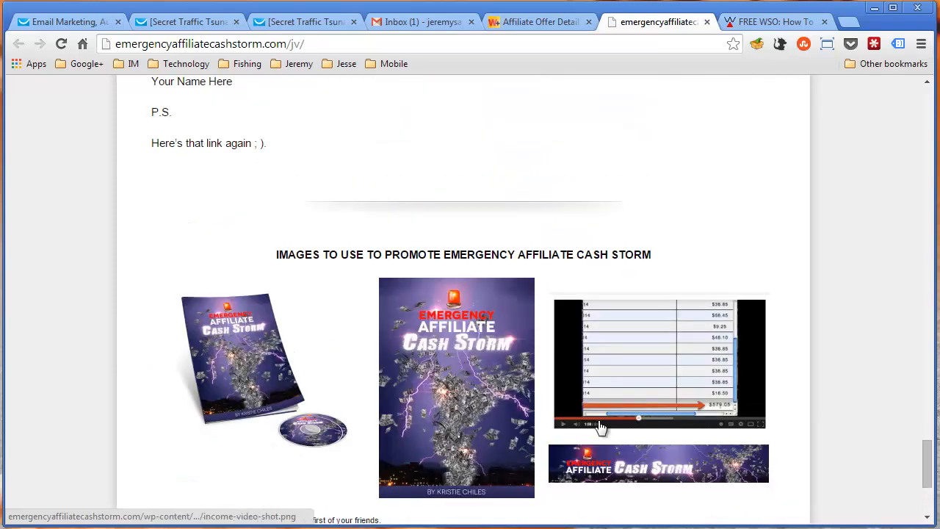
{"action": "scroll", "coordinate": [709, 439], "scroll_direction": "up", "scroll_amount": 1}
{"action": "scroll", "coordinate": [690, 417], "scroll_direction": "down", "scroll_amount": 2}
{"action": "scroll", "coordinate": [693, 440], "scroll_direction": "up", "scroll_amount": 10}
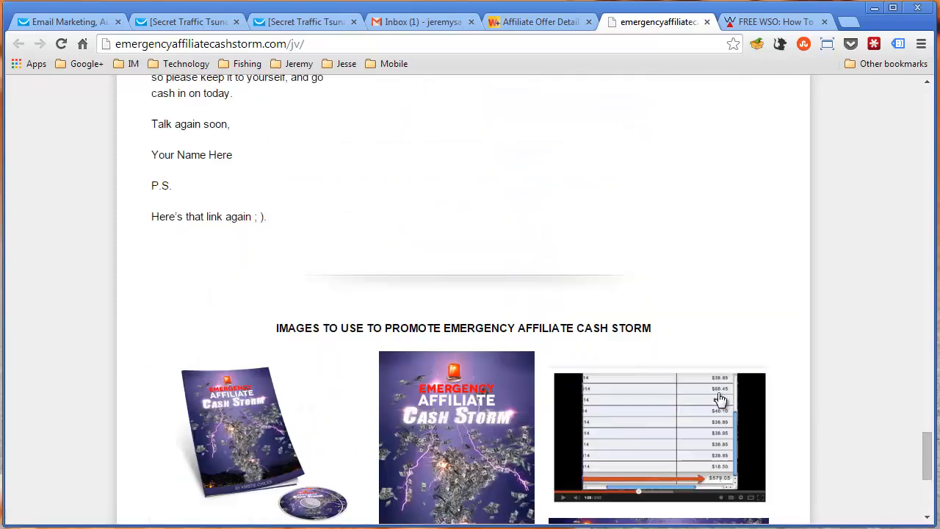
{"action": "scroll", "coordinate": [693, 397], "scroll_direction": "up", "scroll_amount": 20}
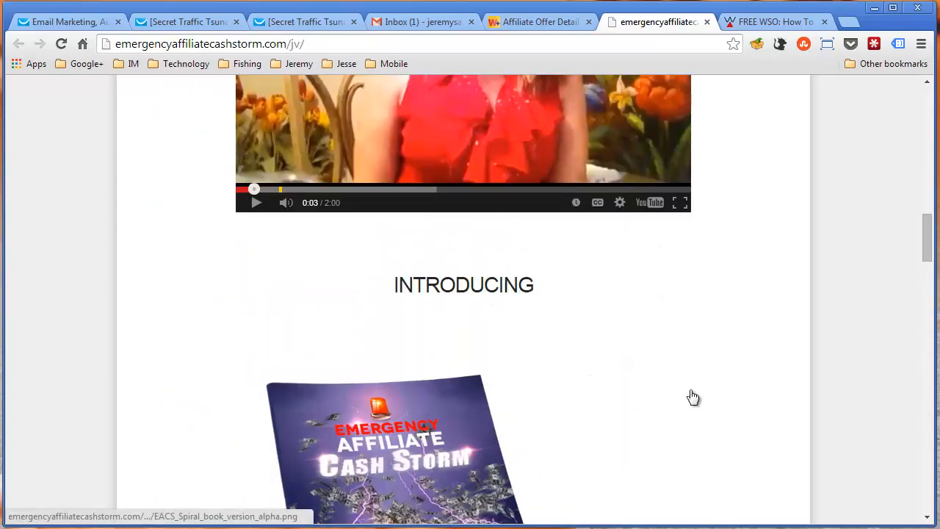
{"action": "scroll", "coordinate": [693, 396], "scroll_direction": "down", "scroll_amount": 4}
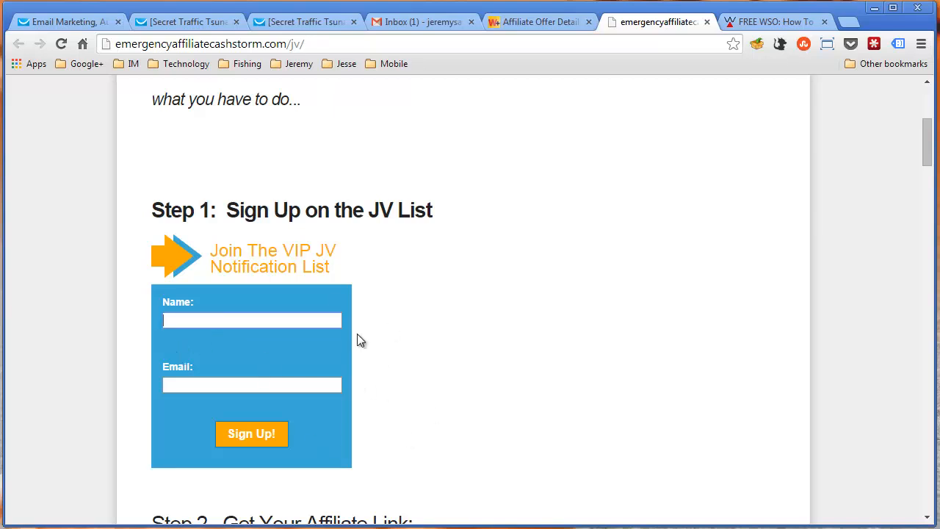
{"action": "scroll", "coordinate": [477, 339], "scroll_direction": "up", "scroll_amount": 4}
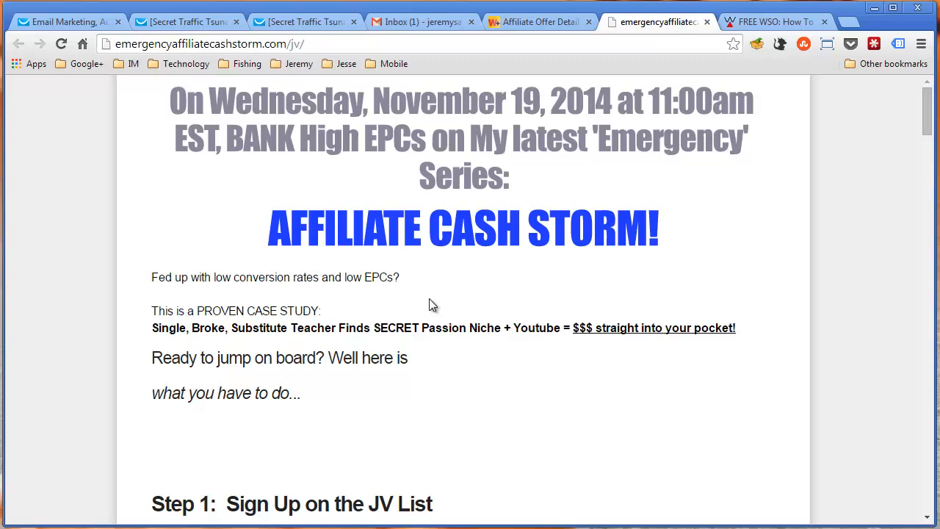
Close the JV page and open the affiliate contests list on WarriorPlus
{"action": "middle_click", "coordinate": [656, 27]}
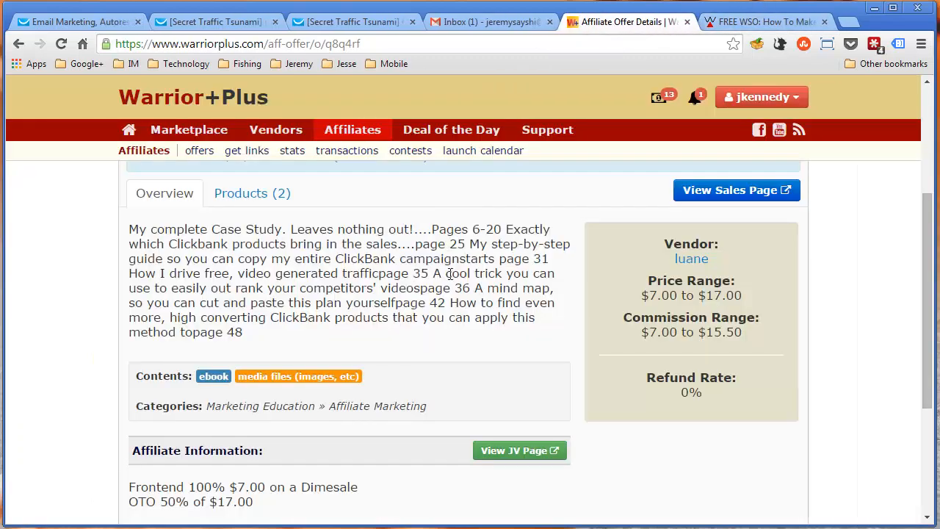
{"action": "scroll", "coordinate": [450, 274], "scroll_direction": "up", "scroll_amount": 3}
{"action": "scroll", "coordinate": [430, 212], "scroll_direction": "down", "scroll_amount": 1}
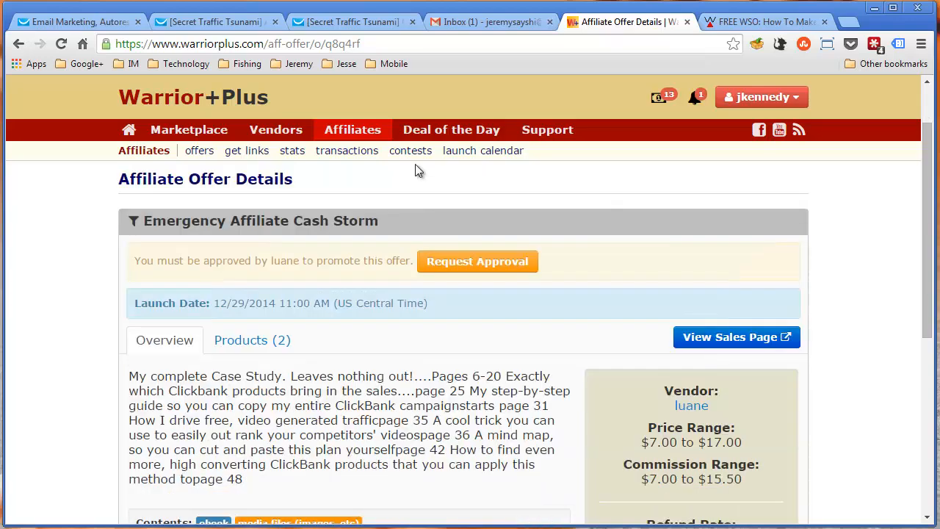
{"action": "left_click", "coordinate": [410, 150]}
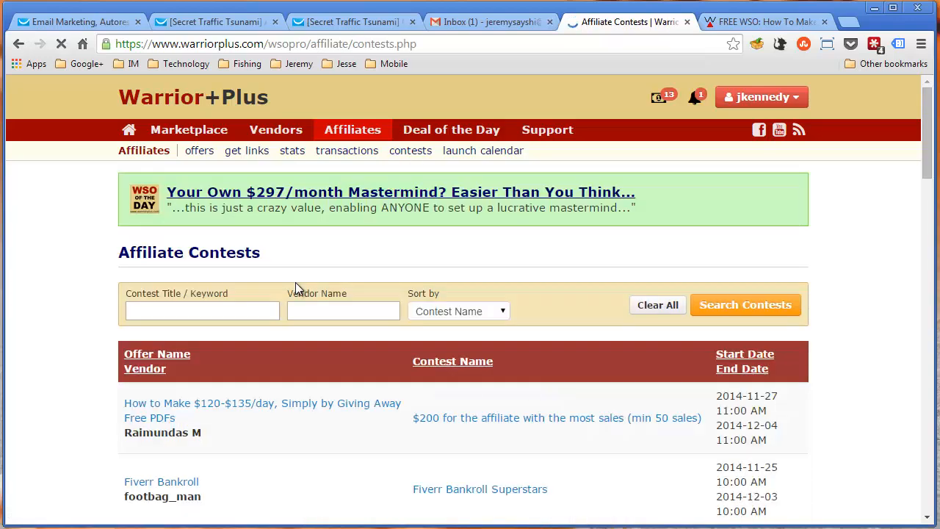
Look through the WarriorPlus affiliate contests with their offers, contest names, and start and end dates
{"action": "scroll", "coordinate": [335, 281], "scroll_direction": "down", "scroll_amount": 1}
{"action": "scroll", "coordinate": [334, 275], "scroll_direction": "down", "scroll_amount": 1}
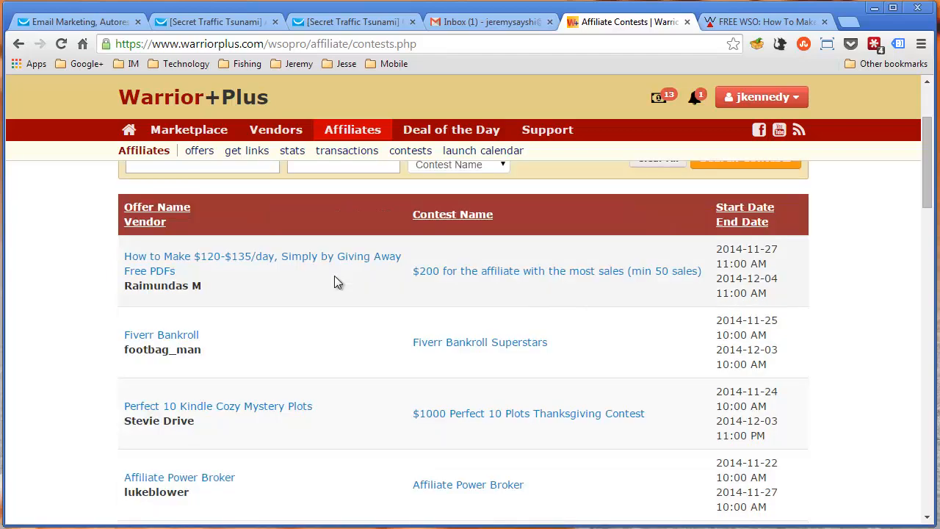
{"action": "scroll", "coordinate": [449, 308], "scroll_direction": "down", "scroll_amount": 3}
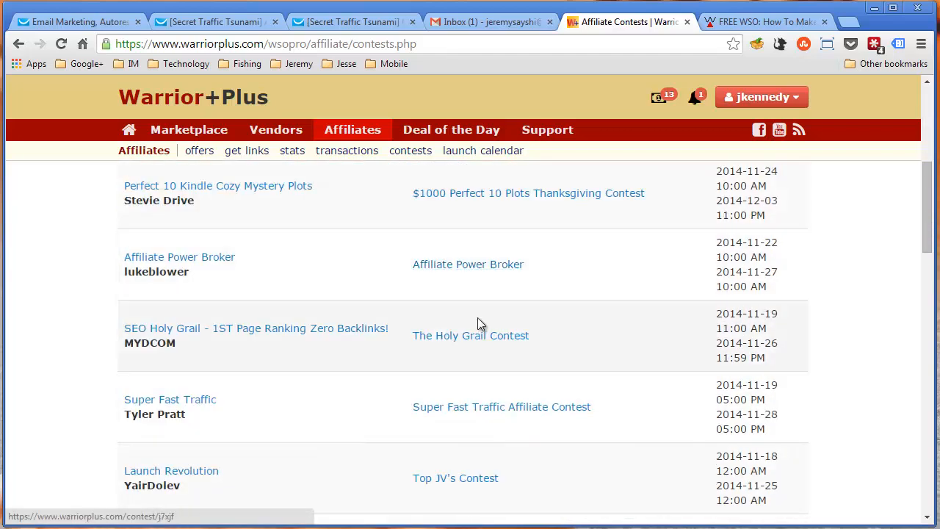
{"action": "scroll", "coordinate": [412, 326], "scroll_direction": "down", "scroll_amount": 1}
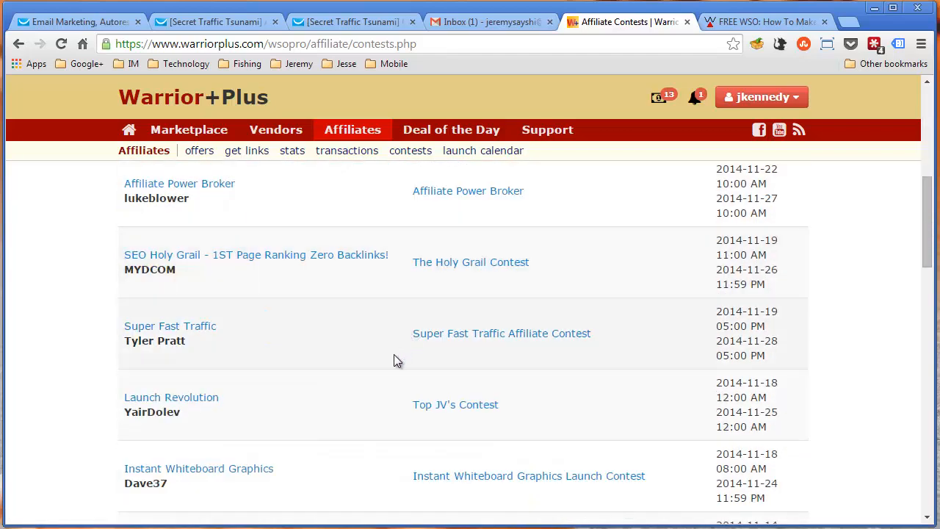
{"action": "scroll", "coordinate": [270, 370], "scroll_direction": "up", "scroll_amount": 6}
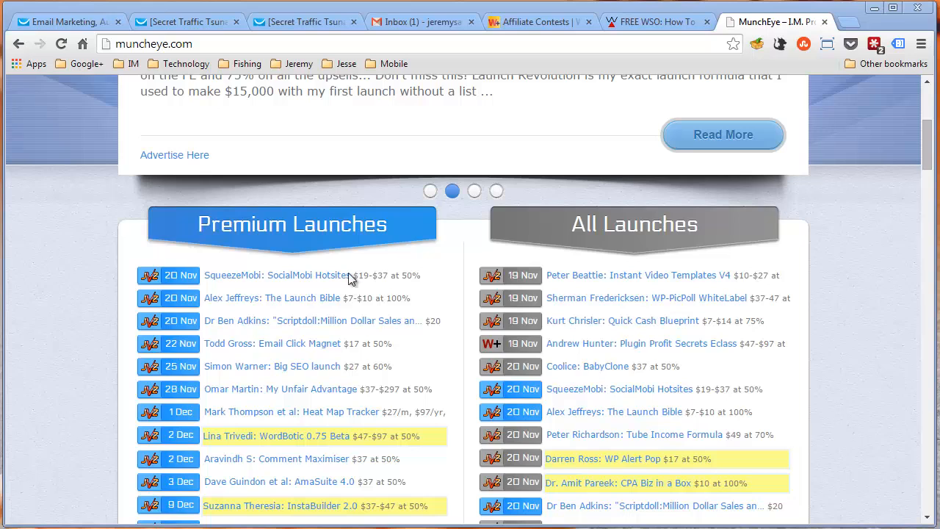
Browse the Premium Launches and All Launches lists on muncheye.com and open The Launch Bible's launch details
{"action": "left_click", "coordinate": [121, 46]}
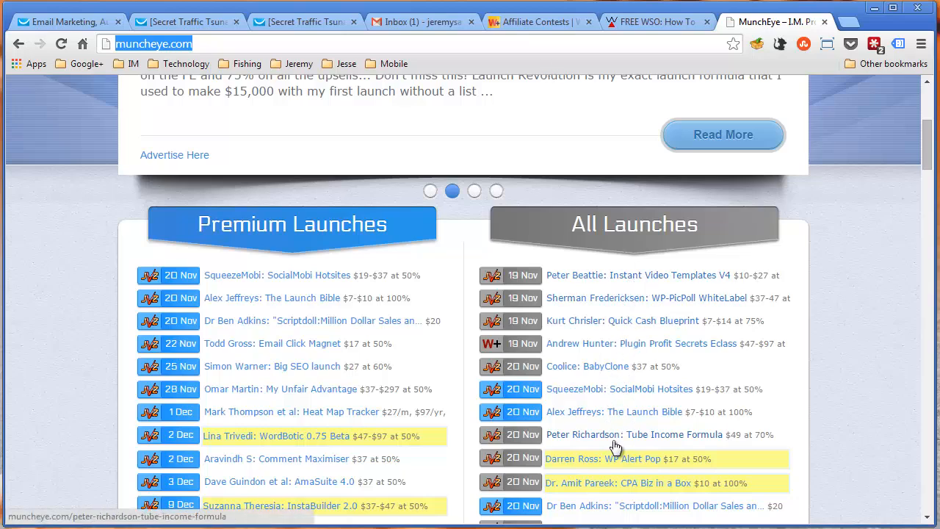
{"action": "scroll", "coordinate": [614, 446], "scroll_direction": "down", "scroll_amount": 2}
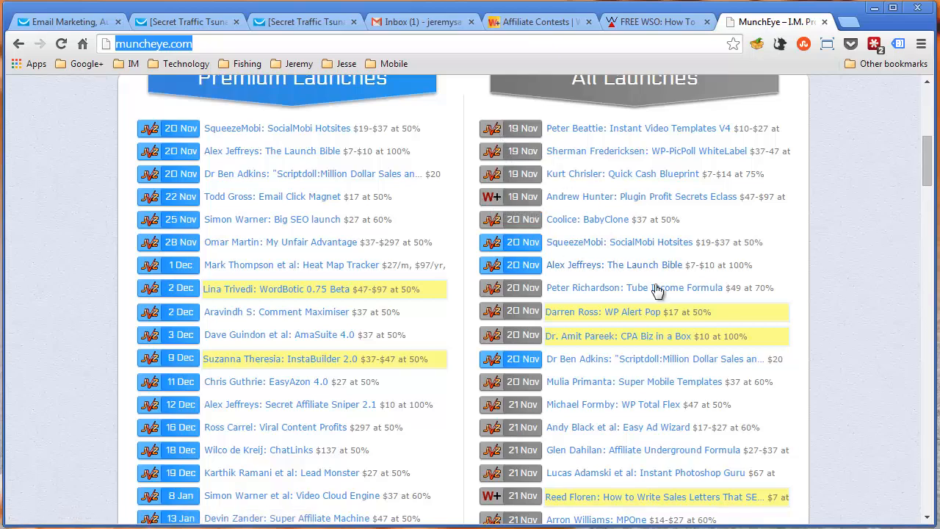
{"action": "scroll", "coordinate": [656, 341], "scroll_direction": "down", "scroll_amount": 1}
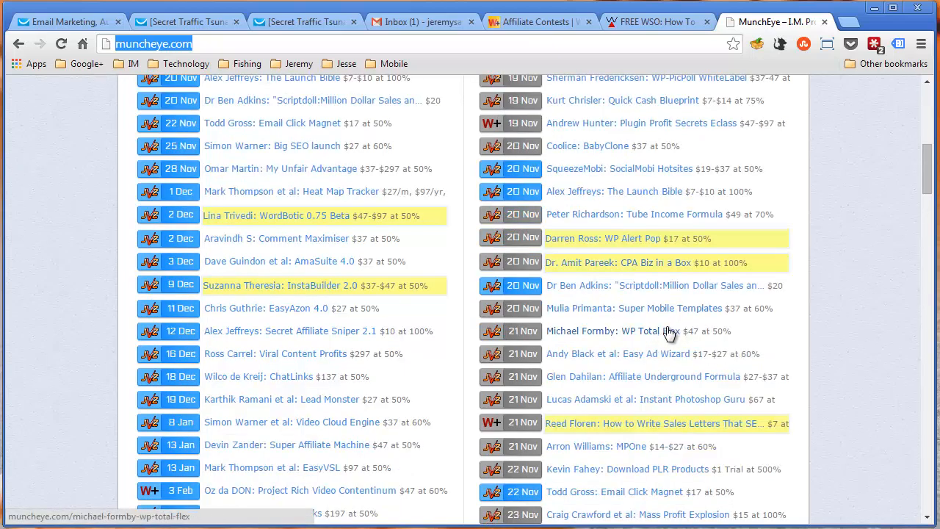
{"action": "scroll", "coordinate": [675, 338], "scroll_direction": "up", "scroll_amount": 1}
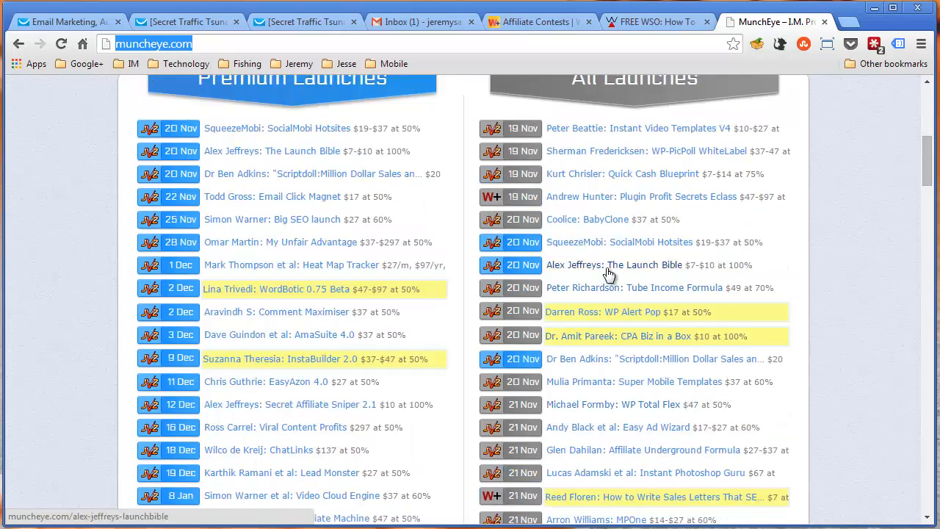
{"action": "left_click", "coordinate": [606, 269]}
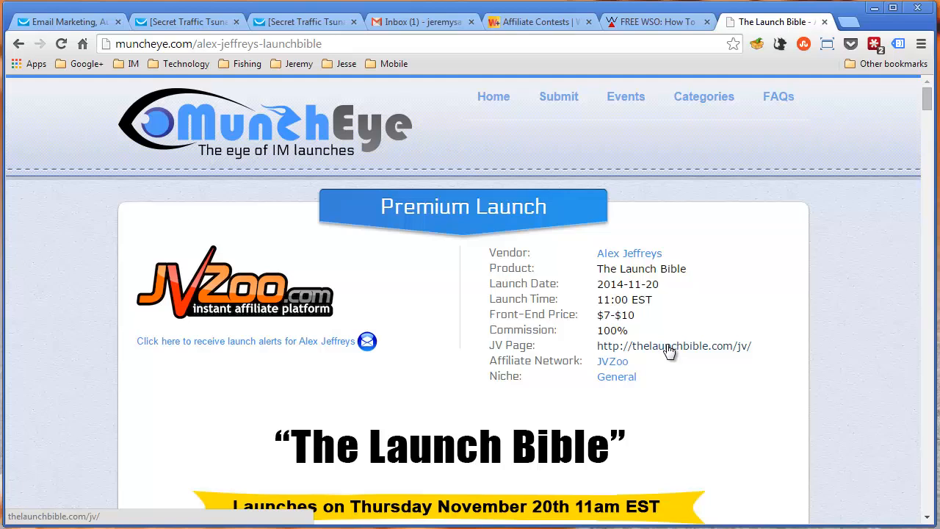
Open The Launch Bible's JV page from its launch details and pause the introduction video
{"action": "left_click", "coordinate": [323, 383]}
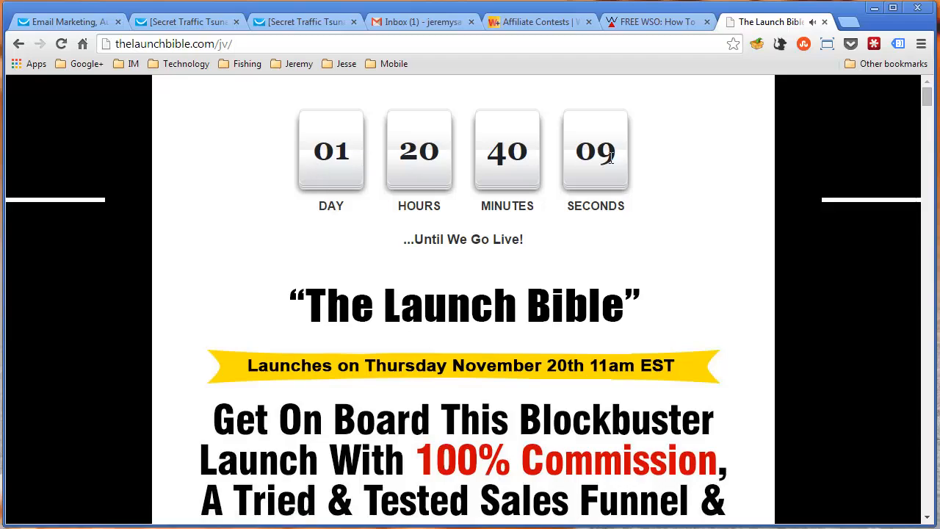
{"action": "scroll", "coordinate": [626, 338], "scroll_direction": "down", "scroll_amount": 5}
{"action": "left_click", "coordinate": [523, 346]}
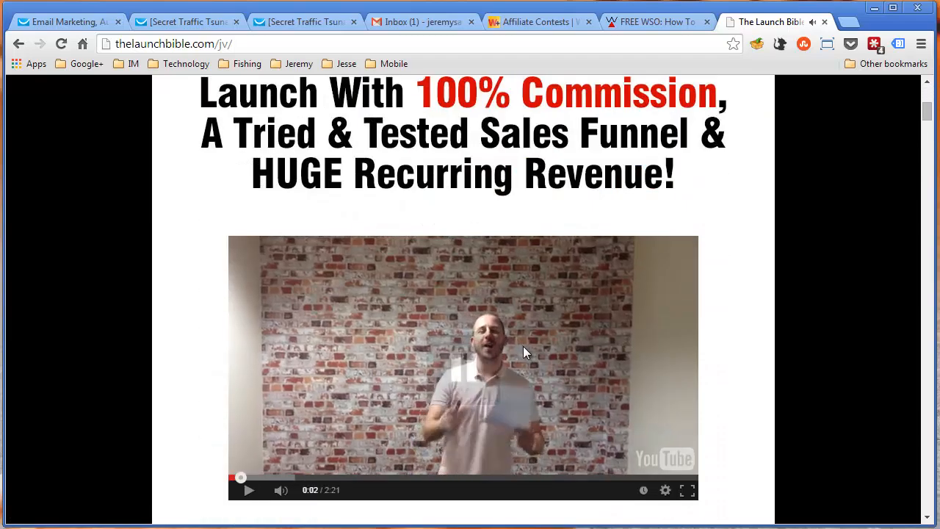
Examine The Launch Bible JV page's launch countdown, sales funnel prices, commissions, bonuses and one-time offers
{"action": "scroll", "coordinate": [523, 353], "scroll_direction": "up", "scroll_amount": 3}
{"action": "scroll", "coordinate": [523, 352], "scroll_direction": "down", "scroll_amount": 3}
{"action": "scroll", "coordinate": [524, 352], "scroll_direction": "up", "scroll_amount": 5}
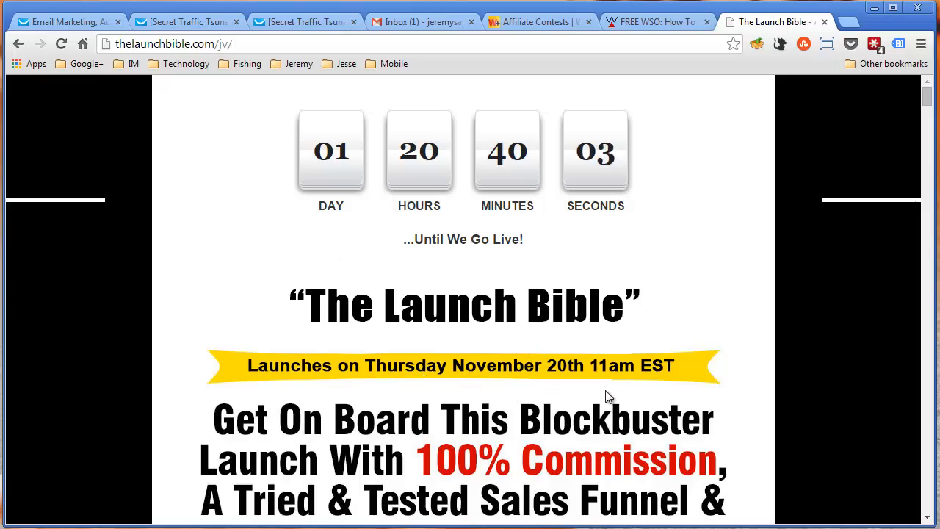
{"action": "scroll", "coordinate": [659, 406], "scroll_direction": "down", "scroll_amount": 4}
{"action": "scroll", "coordinate": [467, 242], "scroll_direction": "down", "scroll_amount": 1}
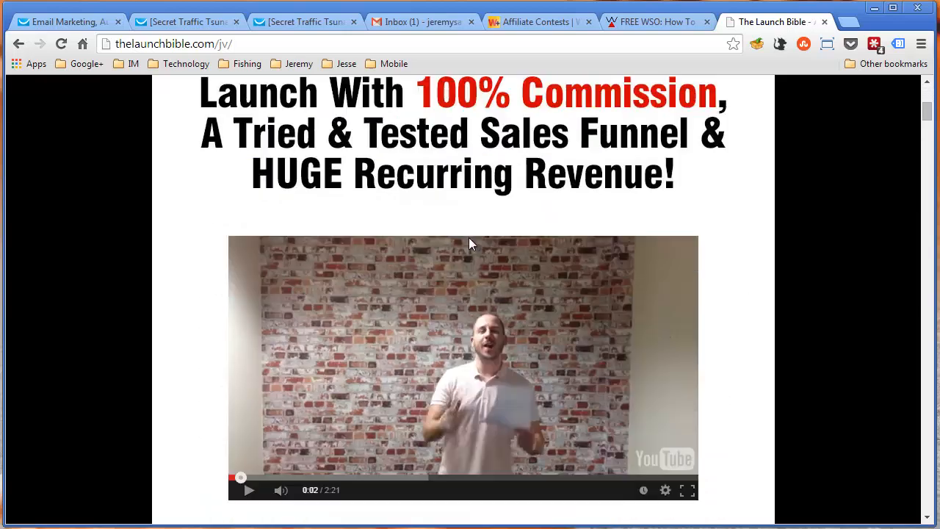
{"action": "scroll", "coordinate": [468, 242], "scroll_direction": "up", "scroll_amount": 1}
{"action": "scroll", "coordinate": [466, 242], "scroll_direction": "down", "scroll_amount": 10}
{"action": "scroll", "coordinate": [464, 241], "scroll_direction": "down", "scroll_amount": 12}
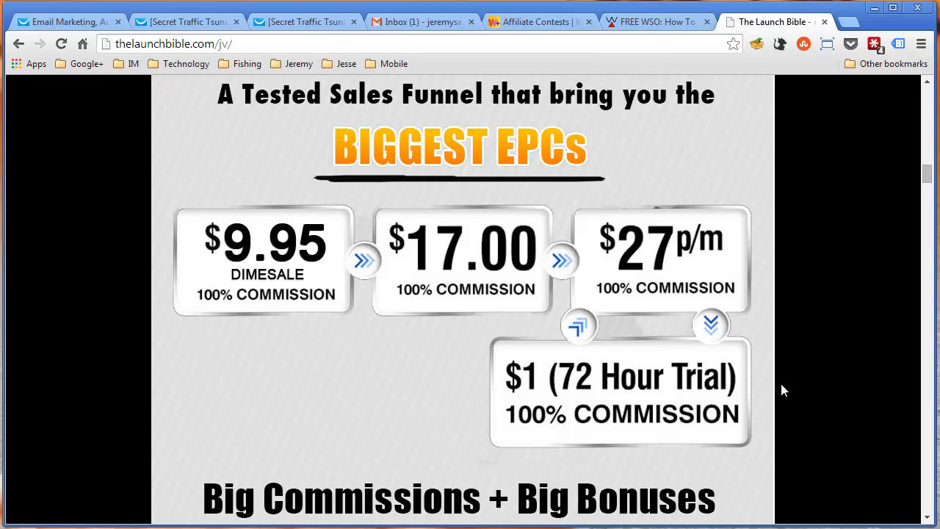
{"action": "scroll", "coordinate": [782, 390], "scroll_direction": "up", "scroll_amount": 2}
{"action": "scroll", "coordinate": [782, 383], "scroll_direction": "down", "scroll_amount": 1}
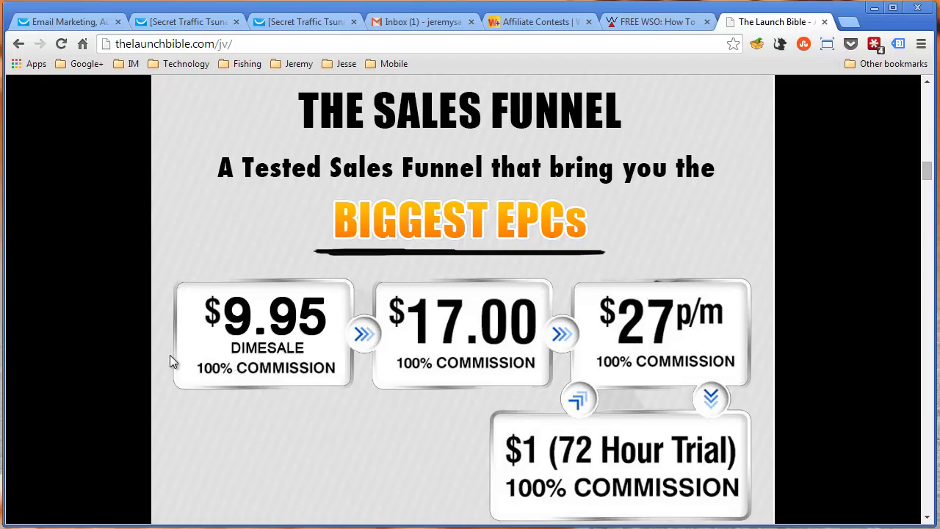
{"action": "scroll", "coordinate": [717, 330], "scroll_direction": "down", "scroll_amount": 3}
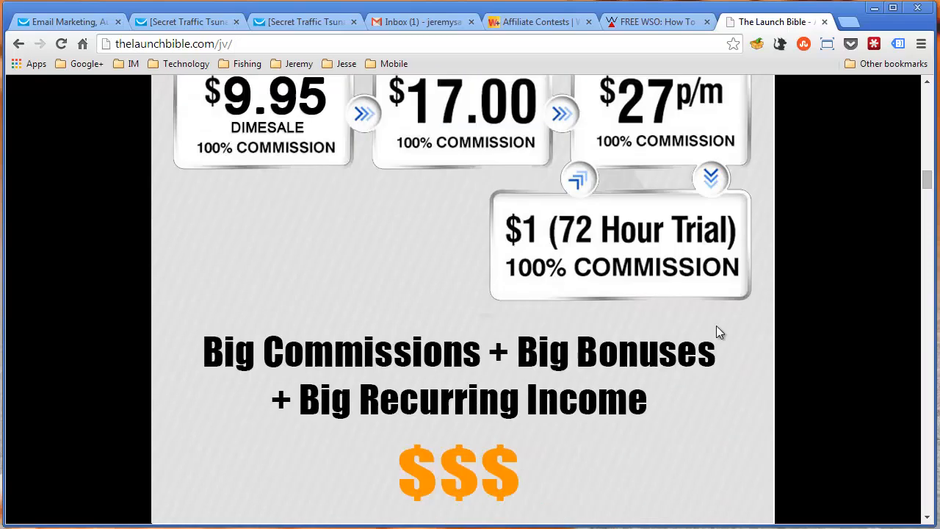
{"action": "scroll", "coordinate": [717, 325], "scroll_direction": "down", "scroll_amount": 15}
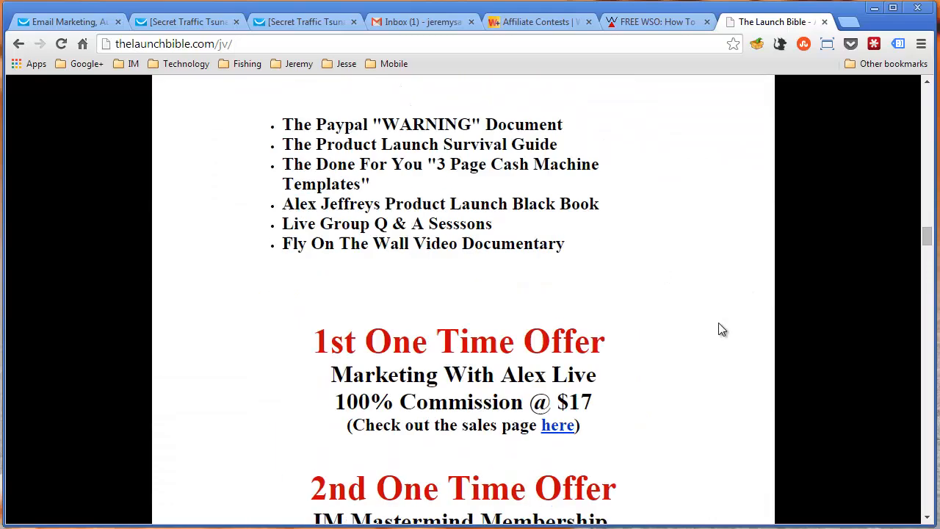
Examine The Launch Bible's launch prizes, including the leaderboard places and the Control Your Own Destiny rewards for front-end sales
{"action": "scroll", "coordinate": [718, 329], "scroll_direction": "down", "scroll_amount": 3}
{"action": "scroll", "coordinate": [718, 330], "scroll_direction": "down", "scroll_amount": 5}
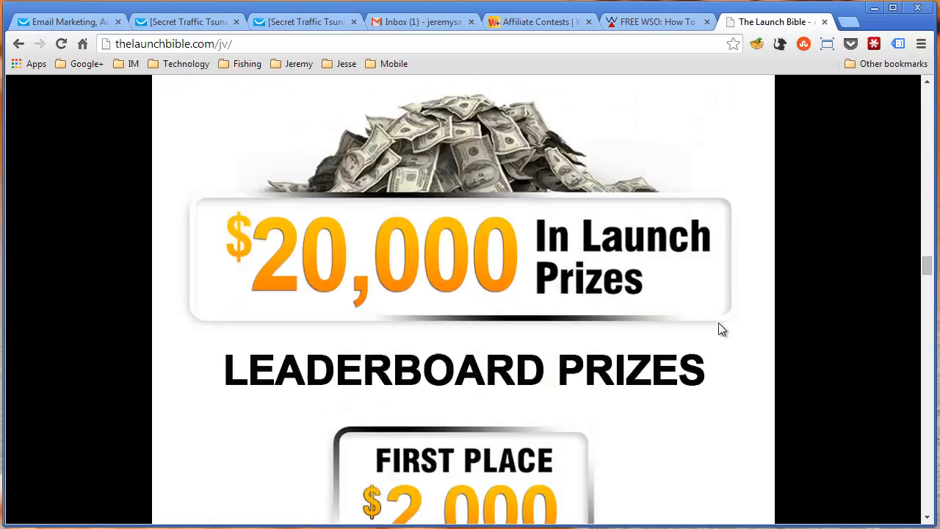
{"action": "scroll", "coordinate": [719, 329], "scroll_direction": "up", "scroll_amount": 3}
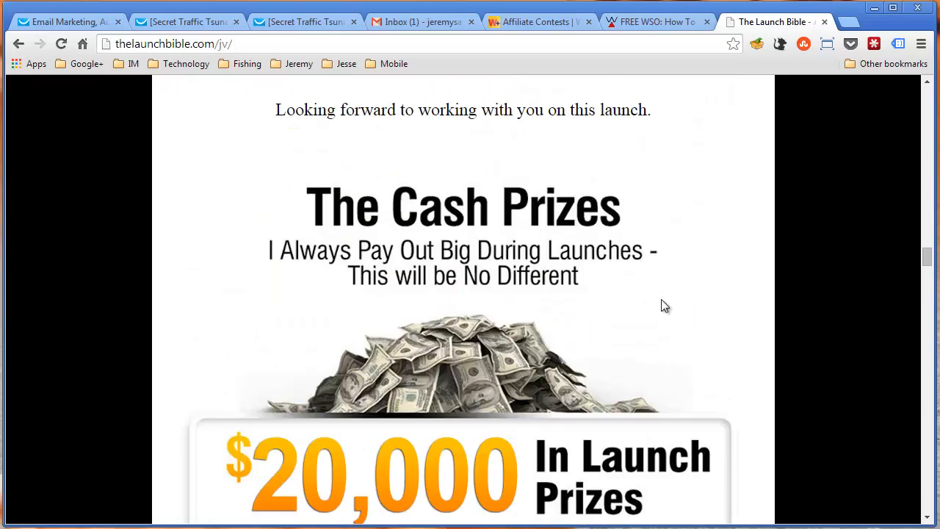
{"action": "scroll", "coordinate": [760, 360], "scroll_direction": "down", "scroll_amount": 5}
{"action": "scroll", "coordinate": [761, 361], "scroll_direction": "down", "scroll_amount": 1}
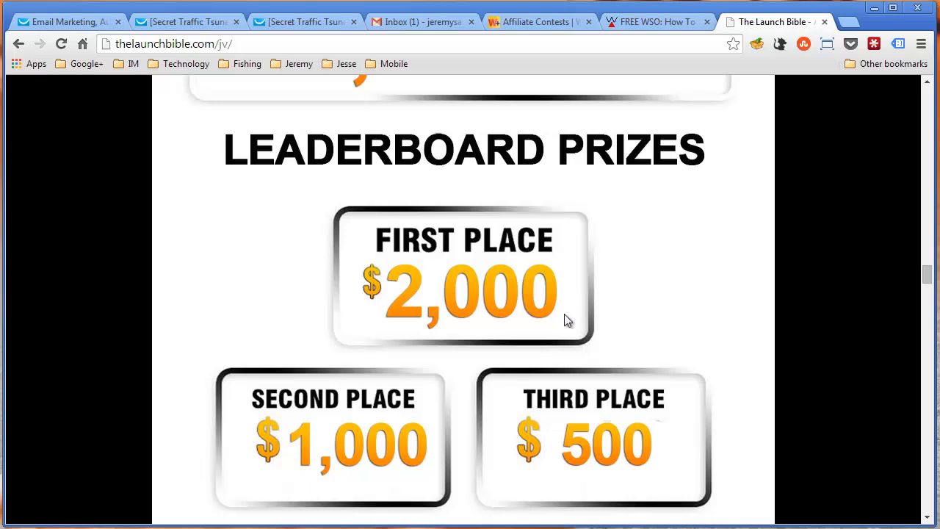
{"action": "scroll", "coordinate": [563, 314], "scroll_direction": "down", "scroll_amount": 2}
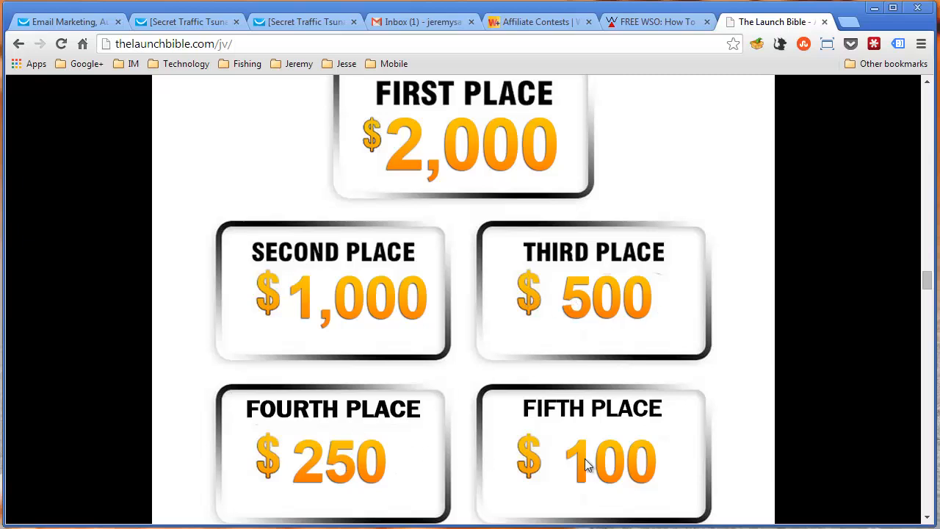
{"action": "scroll", "coordinate": [585, 464], "scroll_direction": "down", "scroll_amount": 3}
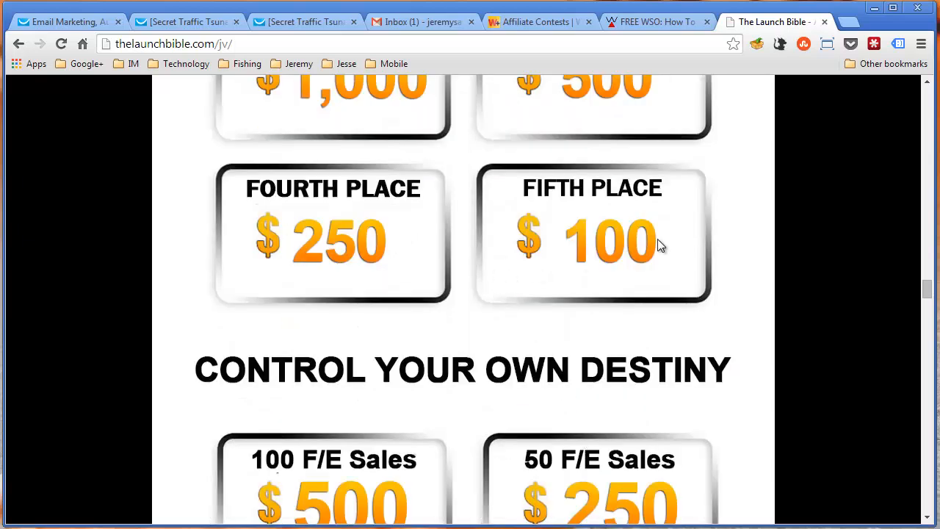
{"action": "scroll", "coordinate": [656, 245], "scroll_direction": "down", "scroll_amount": 2}
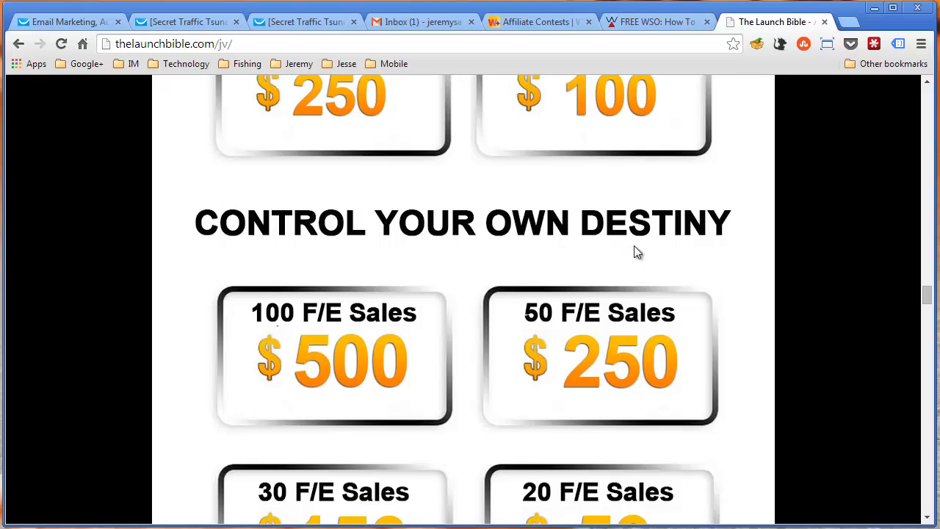
{"action": "scroll", "coordinate": [636, 252], "scroll_direction": "down", "scroll_amount": 2}
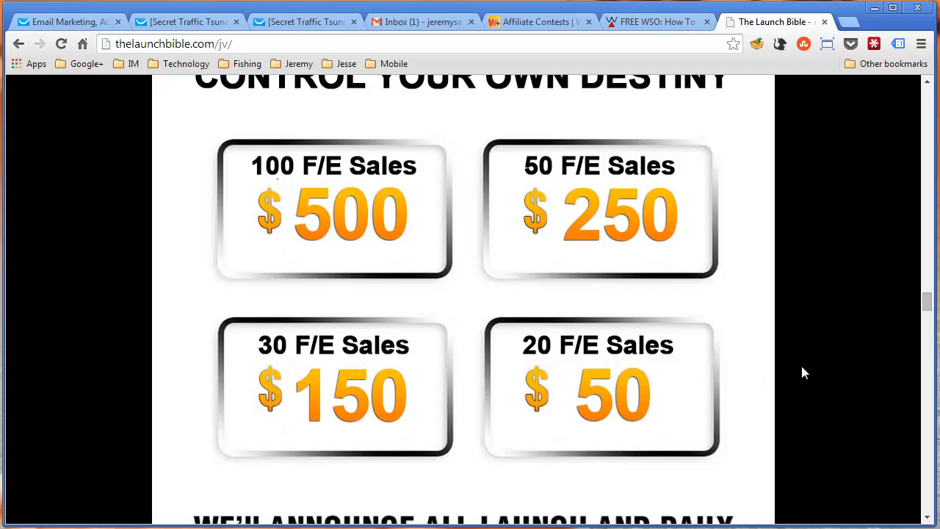
{"action": "scroll", "coordinate": [802, 367], "scroll_direction": "up", "scroll_amount": 10}
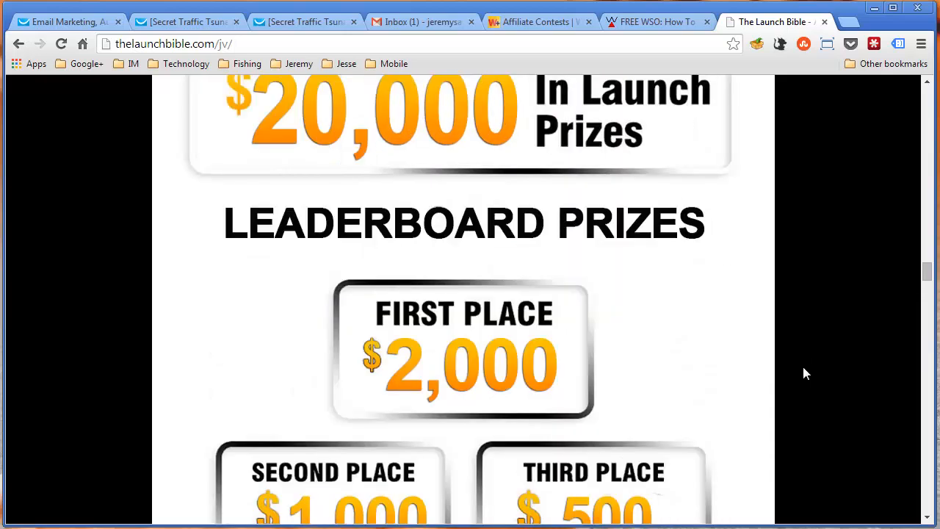
{"action": "scroll", "coordinate": [802, 368], "scroll_direction": "down", "scroll_amount": 1}
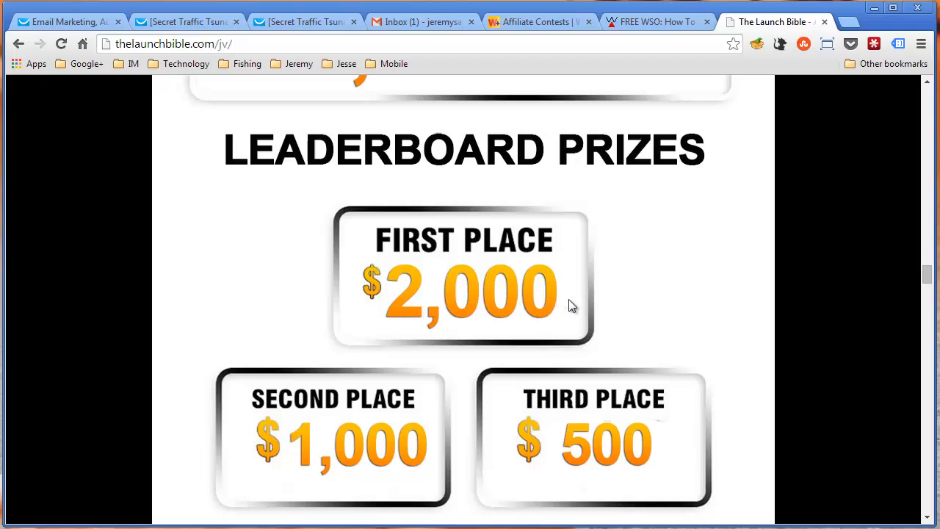
Review the JV page's sales funnel and product description again, along with the leaderboard prizes from first to fifth place
{"action": "scroll", "coordinate": [753, 403], "scroll_direction": "up", "scroll_amount": 15}
{"action": "scroll", "coordinate": [756, 395], "scroll_direction": "up", "scroll_amount": 12}
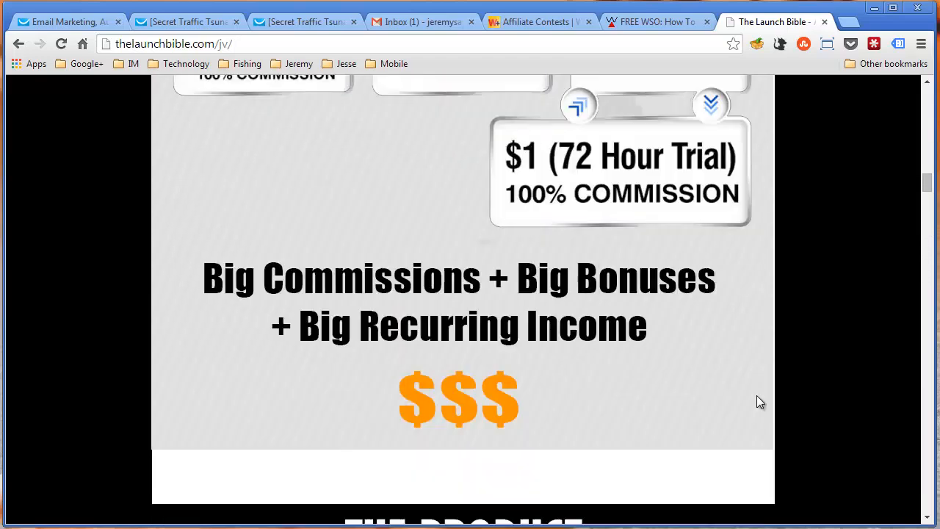
{"action": "scroll", "coordinate": [756, 395], "scroll_direction": "down", "scroll_amount": 2}
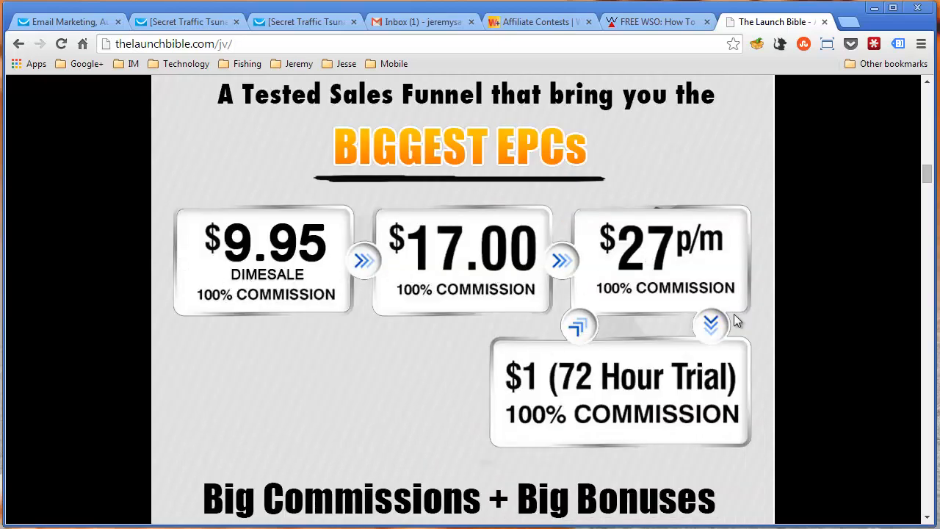
{"action": "scroll", "coordinate": [813, 342], "scroll_direction": "down", "scroll_amount": 20}
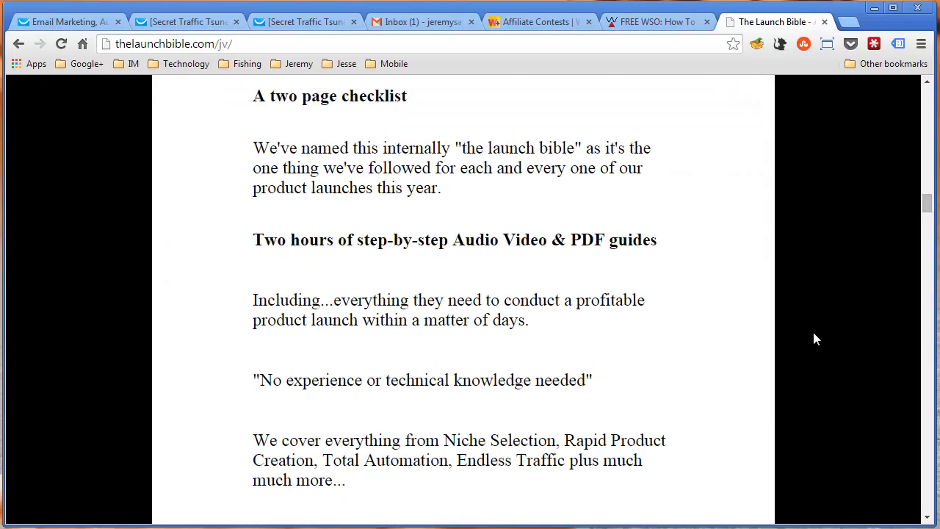
{"action": "scroll", "coordinate": [814, 334], "scroll_direction": "down", "scroll_amount": 9}
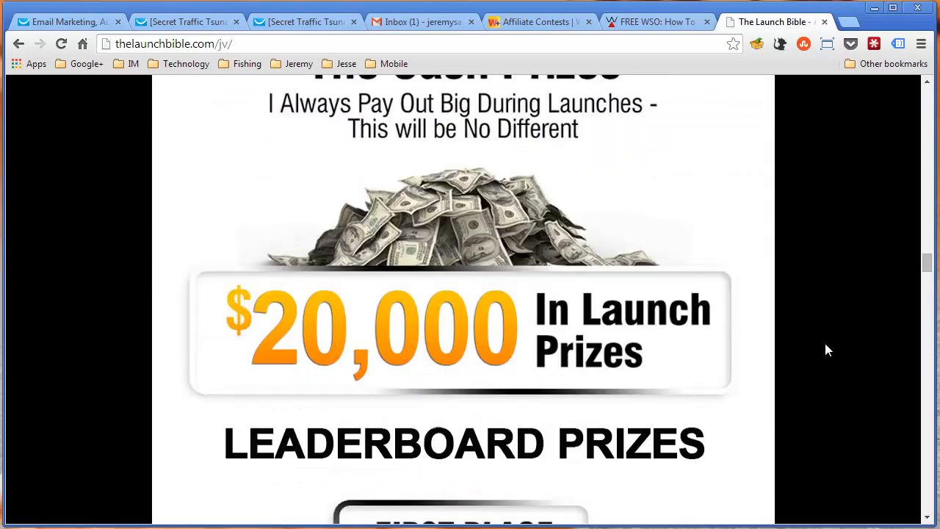
{"action": "scroll", "coordinate": [838, 343], "scroll_direction": "down", "scroll_amount": 3}
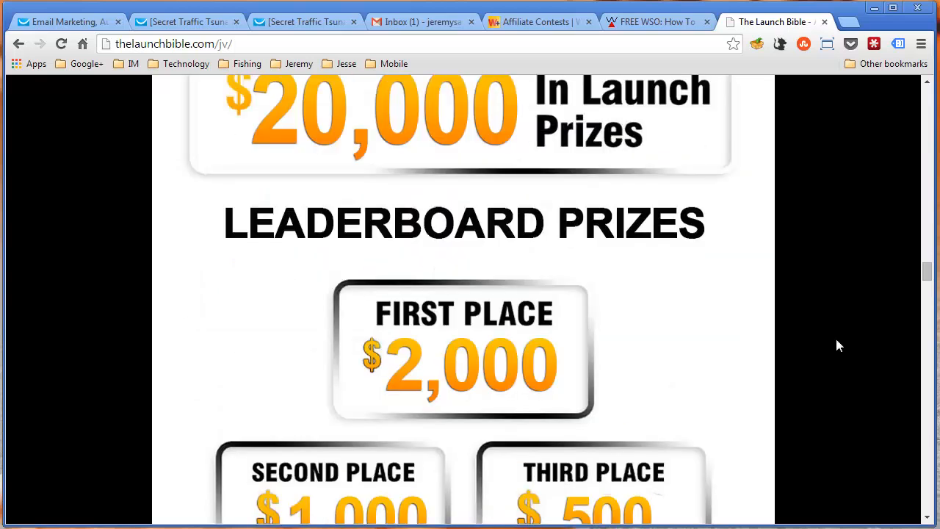
{"action": "scroll", "coordinate": [837, 345], "scroll_direction": "down", "scroll_amount": 2}
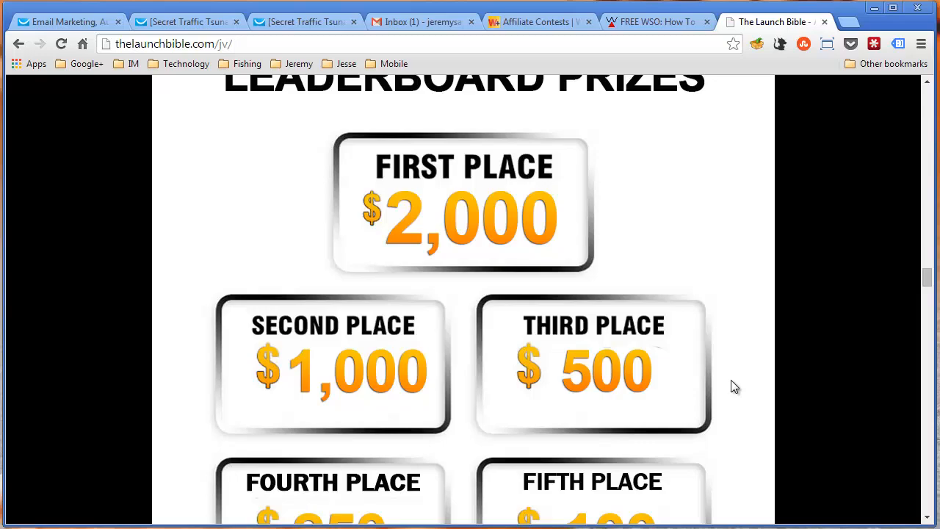
{"action": "scroll", "coordinate": [730, 379], "scroll_direction": "down", "scroll_amount": 4}
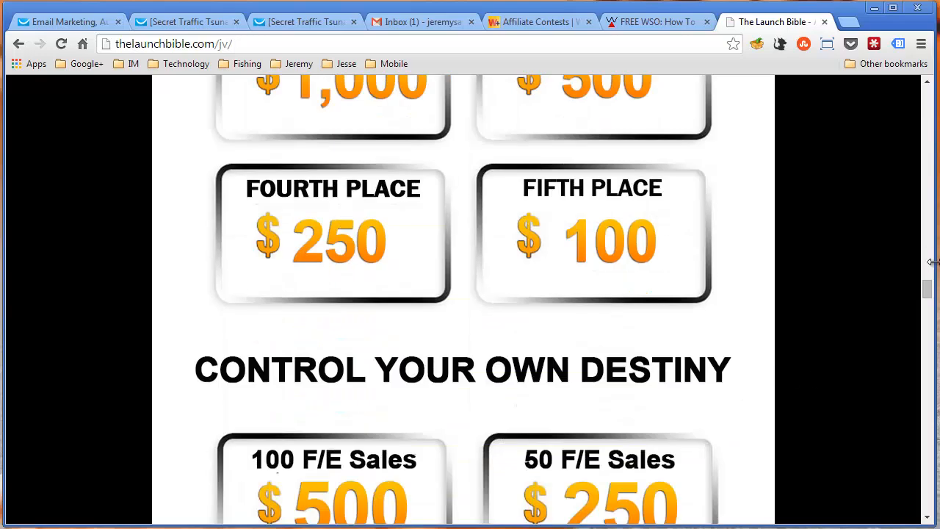
Return to the start of The Launch Bible's JV page, close it, and switch to the GetResponse page
{"action": "left_click_drag", "start_coordinate": [926, 288], "coordinate": [908, 78]}
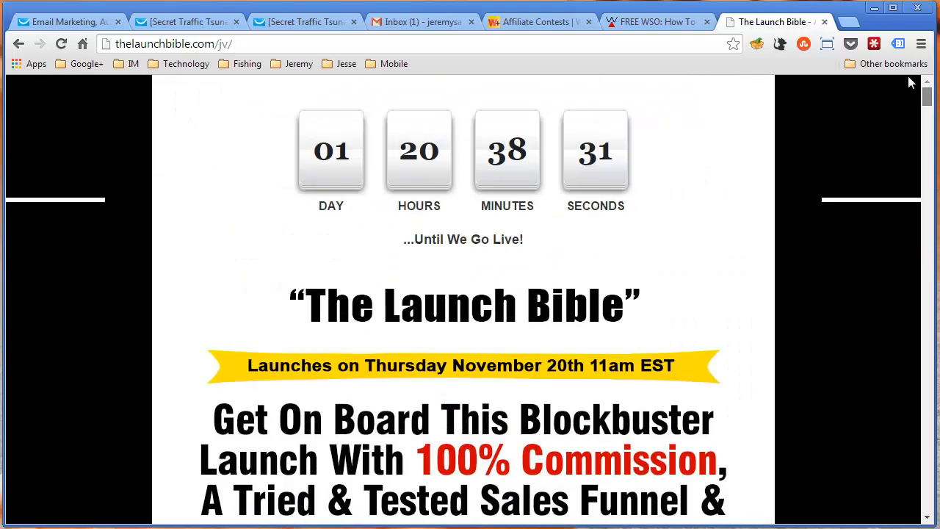
{"action": "middle_click", "coordinate": [772, 21]}
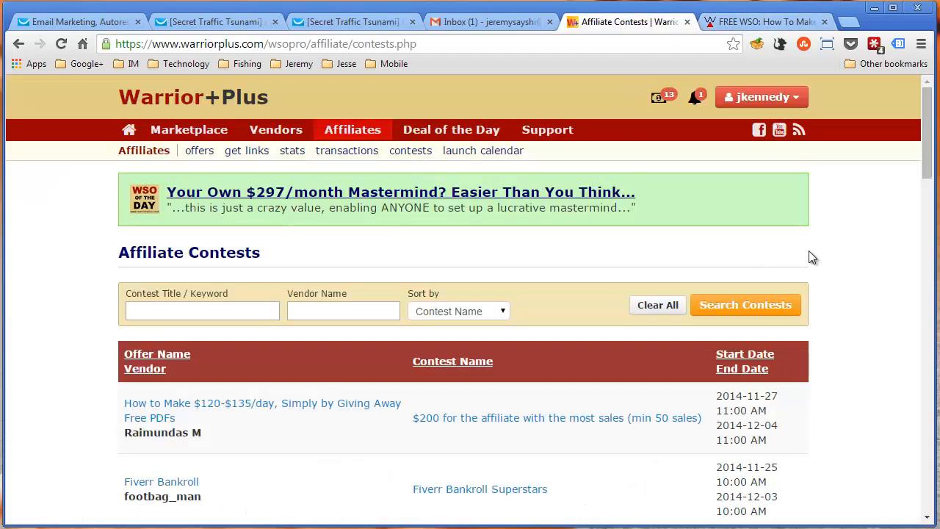
{"action": "left_click", "coordinate": [90, 24]}
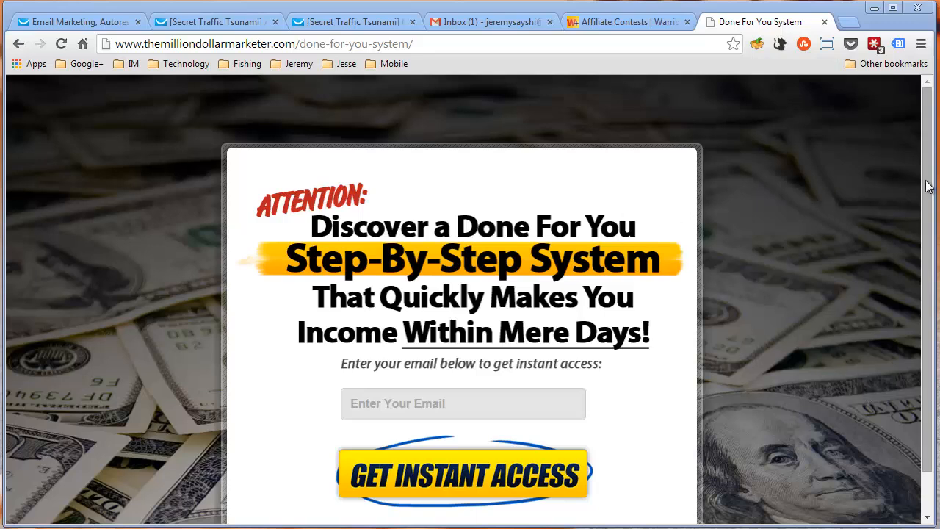
Look over the Done For You System squeeze page, from its headline to the email opt-in form and privacy note
{"action": "left_click_drag", "start_coordinate": [931, 187], "coordinate": [933, 224]}
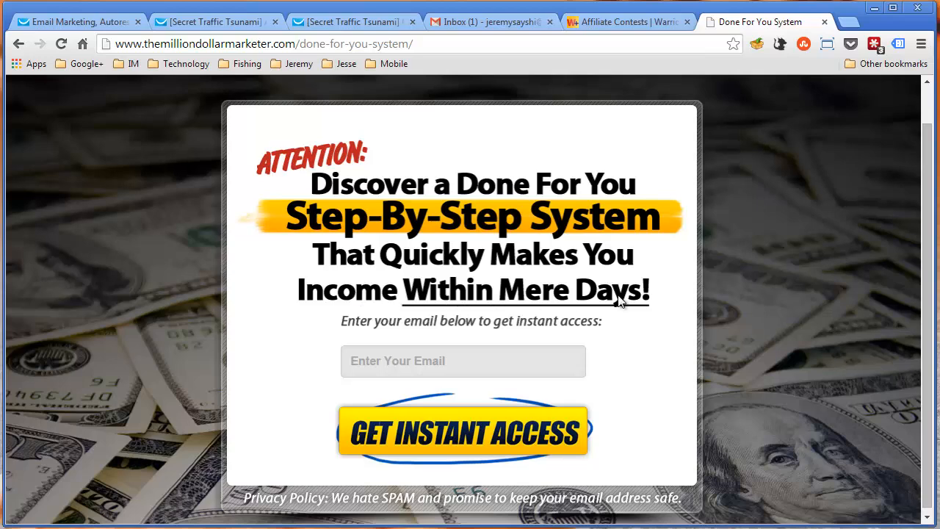
{"action": "scroll", "coordinate": [708, 315], "scroll_direction": "up", "scroll_amount": 1}
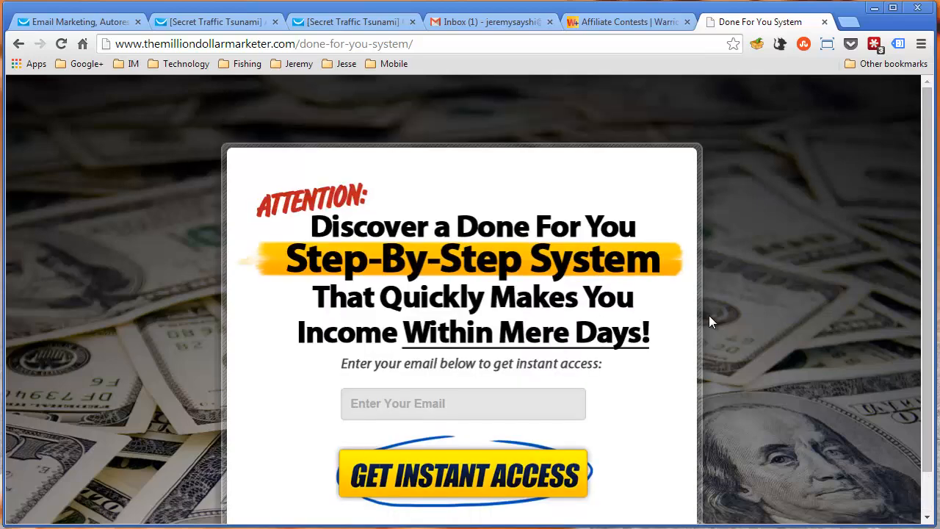
{"action": "scroll", "coordinate": [709, 320], "scroll_direction": "down", "scroll_amount": 1}
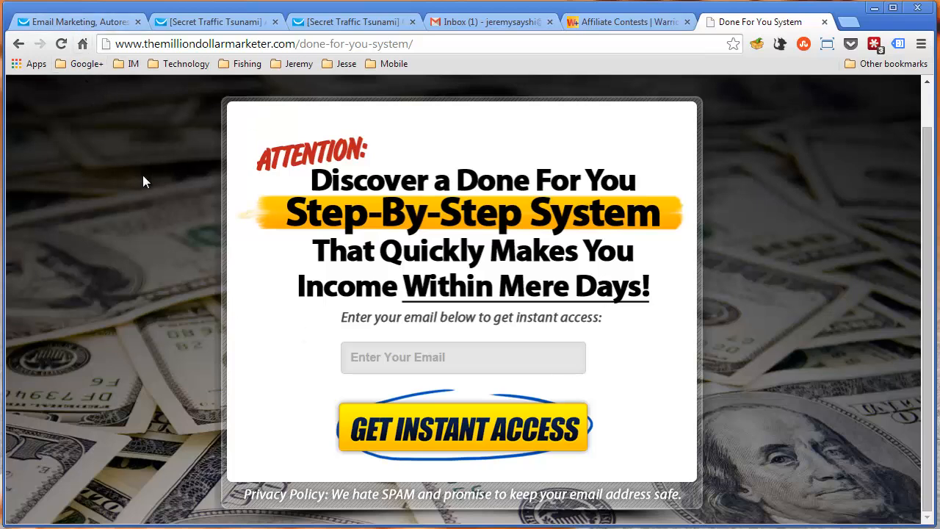
Try to request instant access through the Done For You System opt-in form with a saved email address, and return to the squeeze page
{"action": "left_click", "coordinate": [444, 357]}
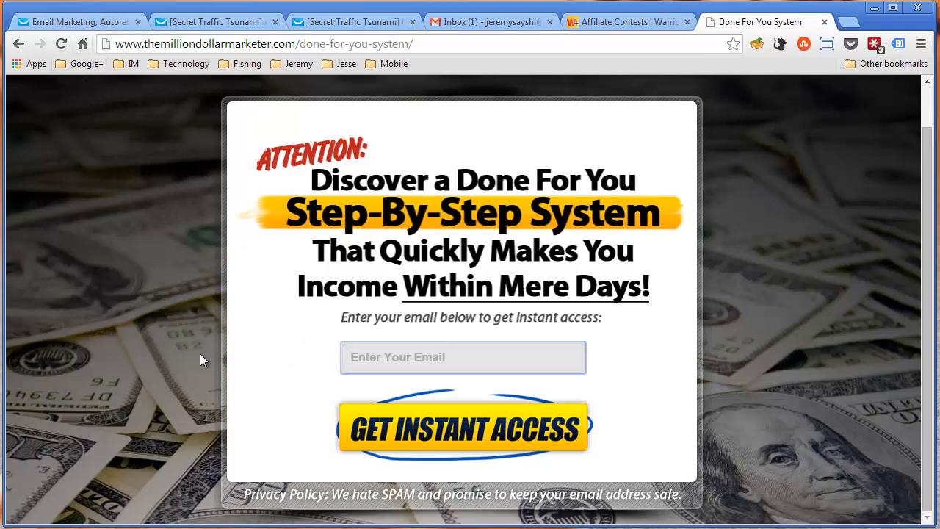
{"action": "left_click", "coordinate": [496, 365]}
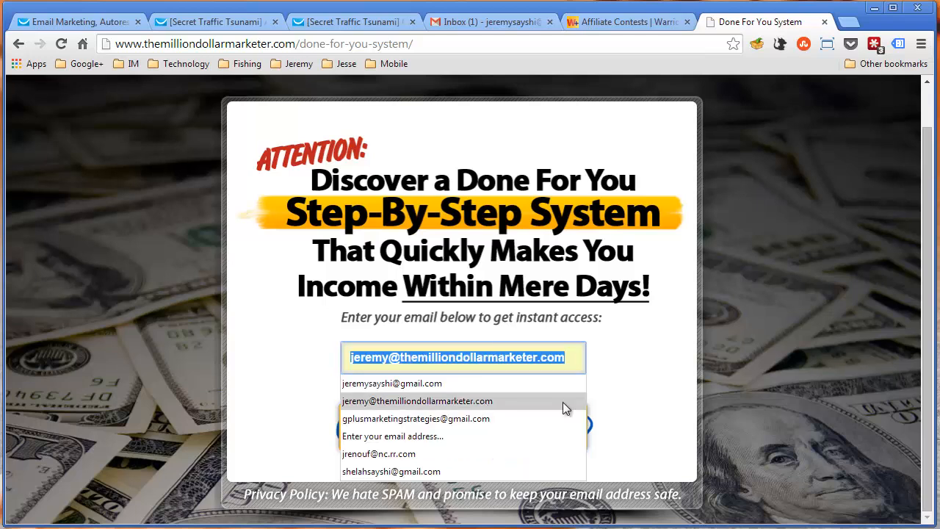
{"action": "left_click", "coordinate": [535, 385]}
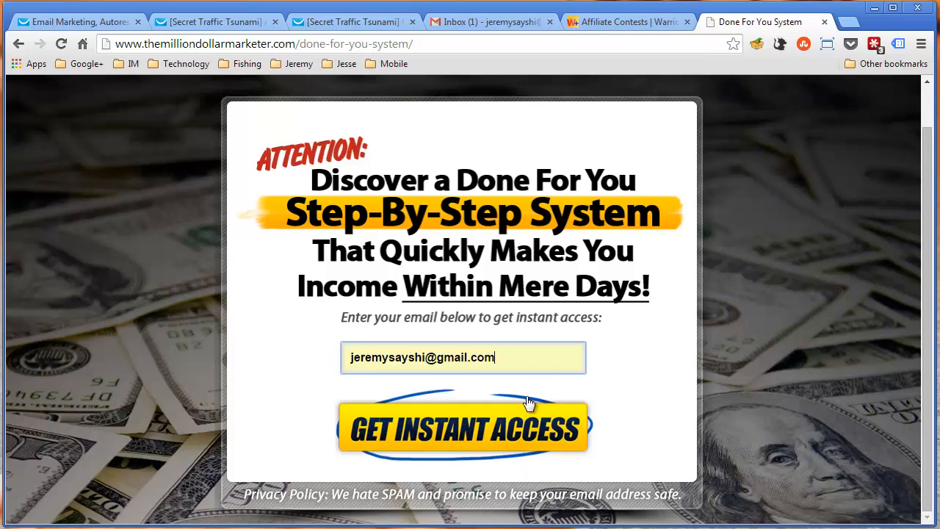
{"action": "left_click", "coordinate": [522, 404]}
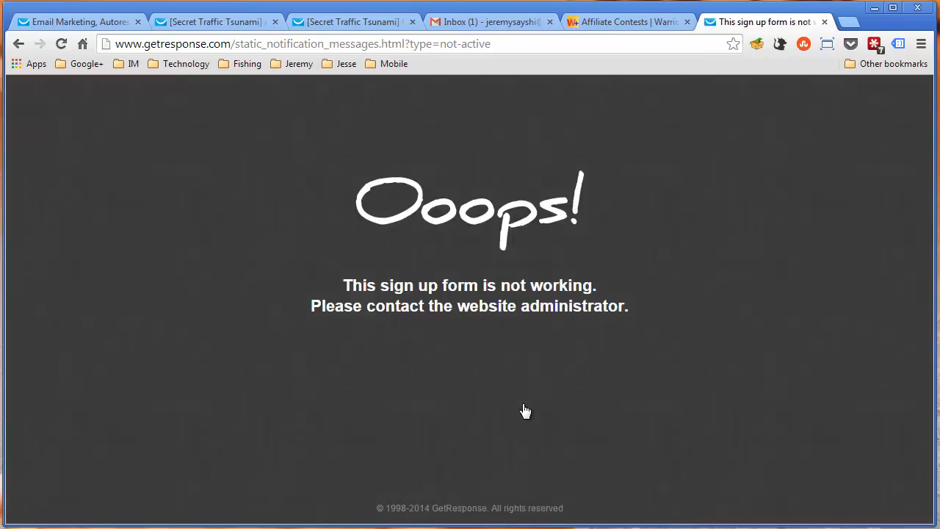
{"action": "left_click", "coordinate": [18, 44]}
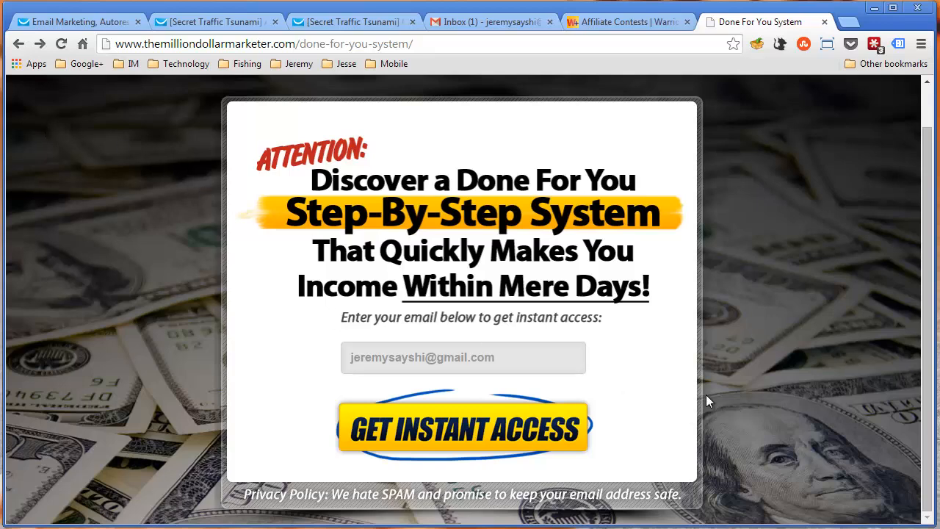
{"action": "scroll", "coordinate": [707, 397], "scroll_direction": "up", "scroll_amount": 1}
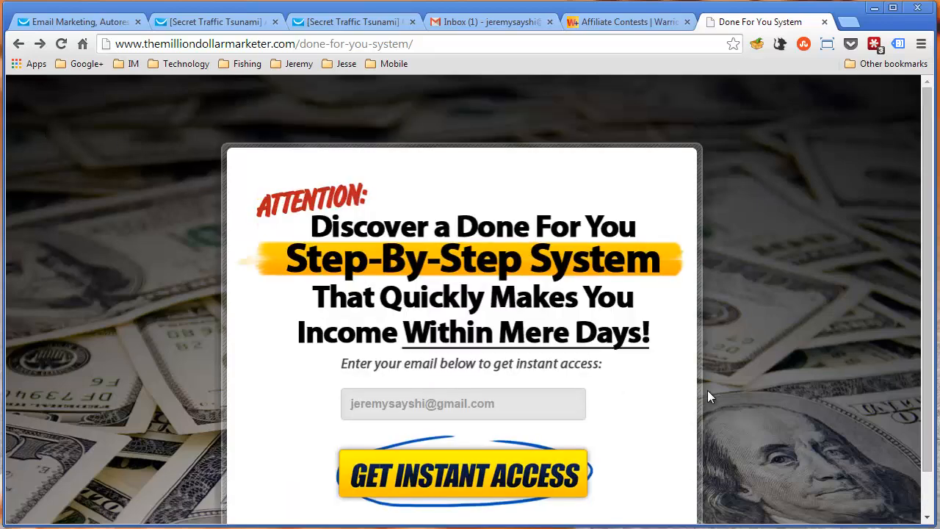
{"action": "scroll", "coordinate": [707, 396], "scroll_direction": "down", "scroll_amount": 1}
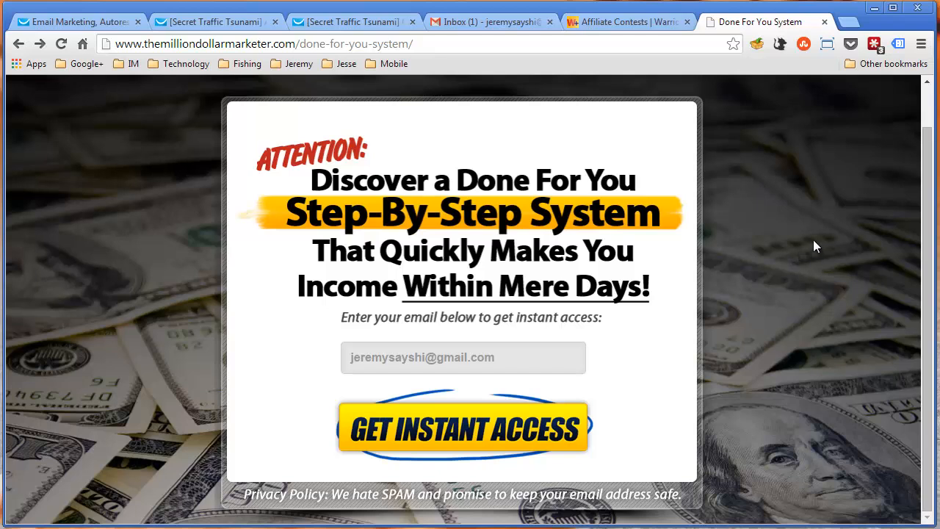
{"action": "left_click", "coordinate": [585, 48]}
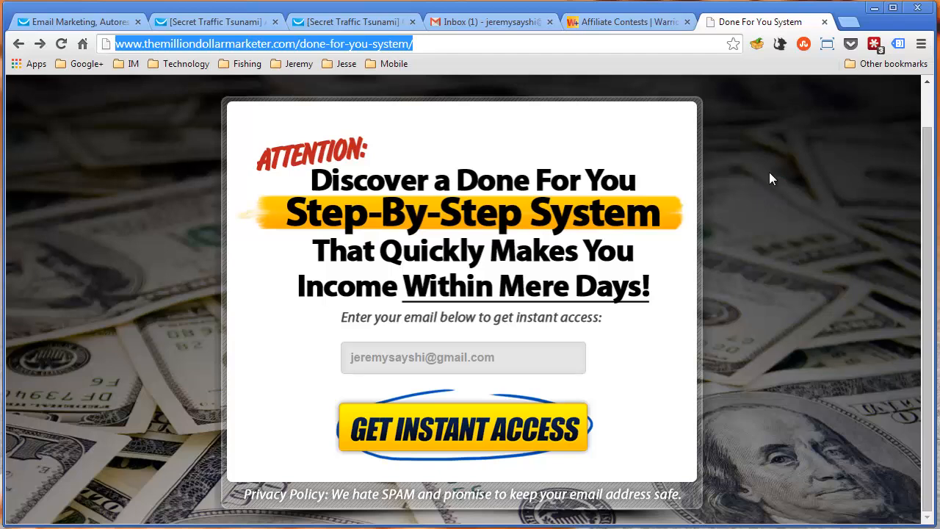
{"action": "type", "text": "www.themilliondollarmarketer.com/done-for-you-system/thanks.html"}
{"action": "key", "text": "Return"}
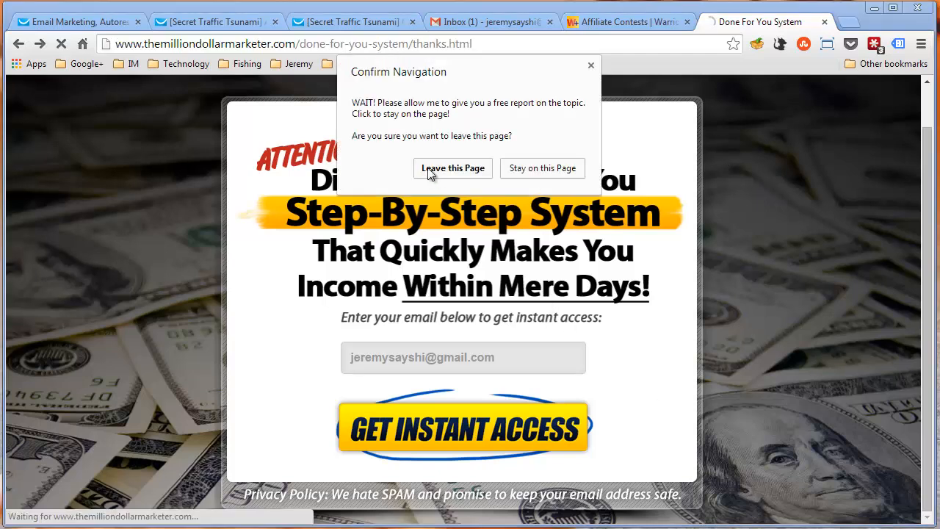
{"action": "left_click", "coordinate": [442, 173]}
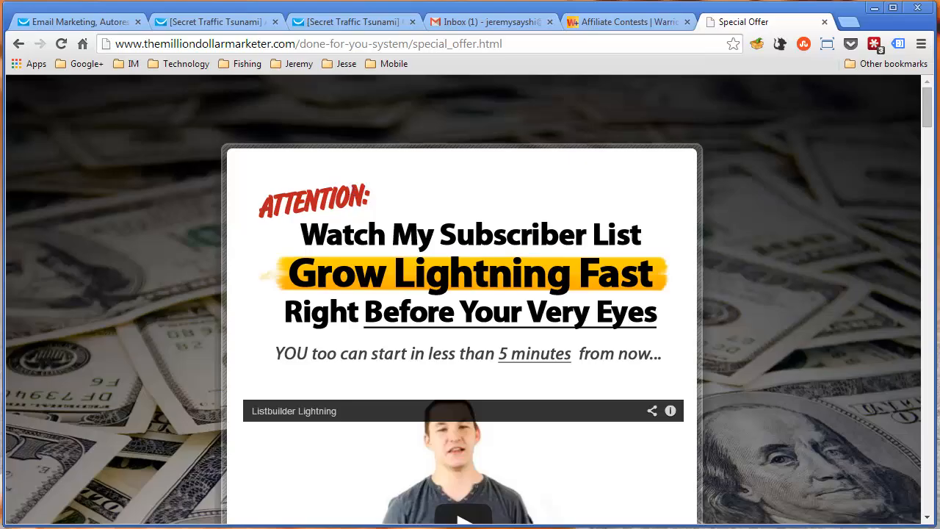
Look through the Listbuilder Lightning special offer page from its headline and video to the price and purchase section, and return to the start
{"action": "left_click_drag", "start_coordinate": [927, 107], "coordinate": [937, 493]}
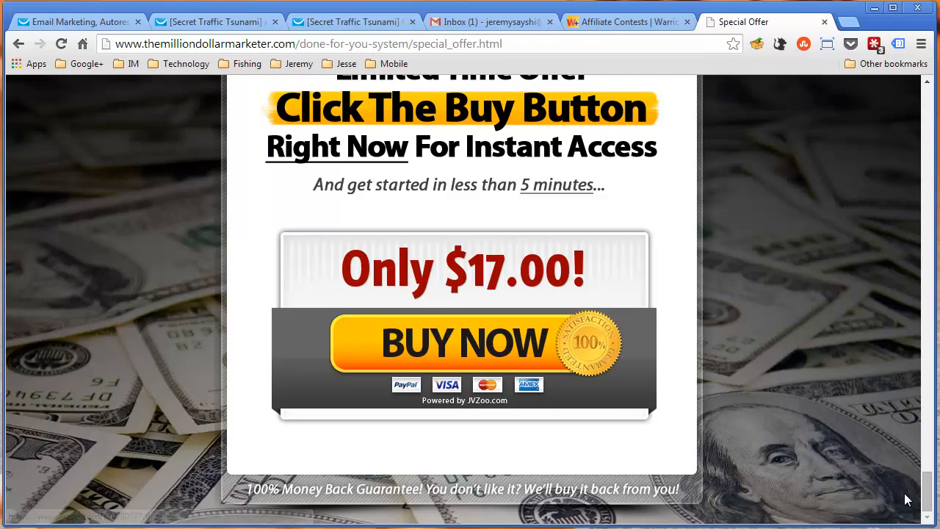
{"action": "scroll", "coordinate": [930, 462], "scroll_direction": "up", "scroll_amount": 3}
{"action": "left_click_drag", "start_coordinate": [928, 466], "coordinate": [908, 95]}
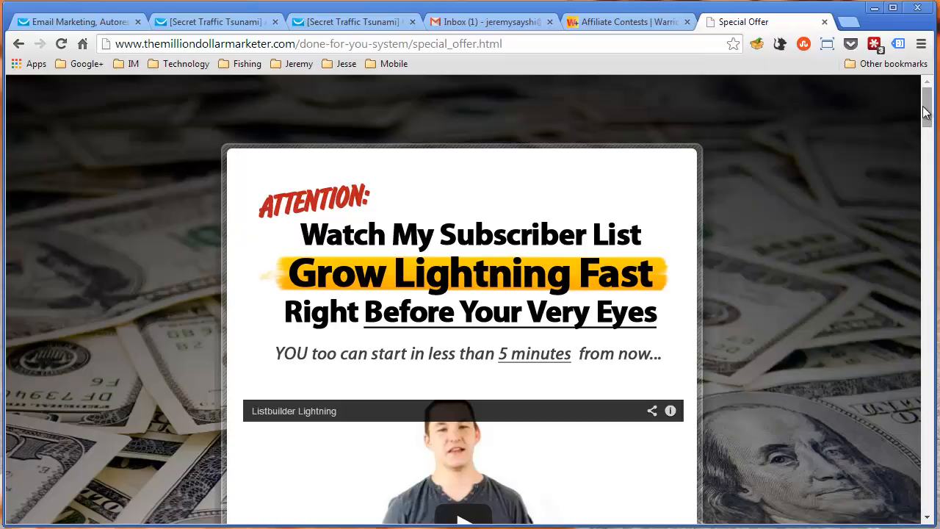
{"action": "left_click_drag", "start_coordinate": [926, 124], "coordinate": [870, 103]}
View the Secret Traffic Tsunami newsletter about another quick ninja tip, and examine the special offer page down to its purchase section
{"action": "left_click", "coordinate": [86, 22]}
{"action": "left_click", "coordinate": [187, 23]}
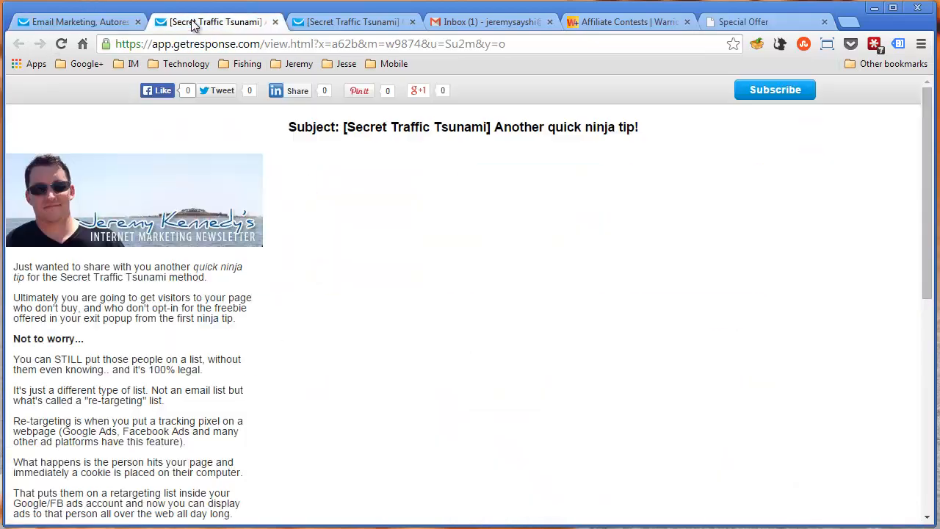
{"action": "left_click", "coordinate": [761, 26]}
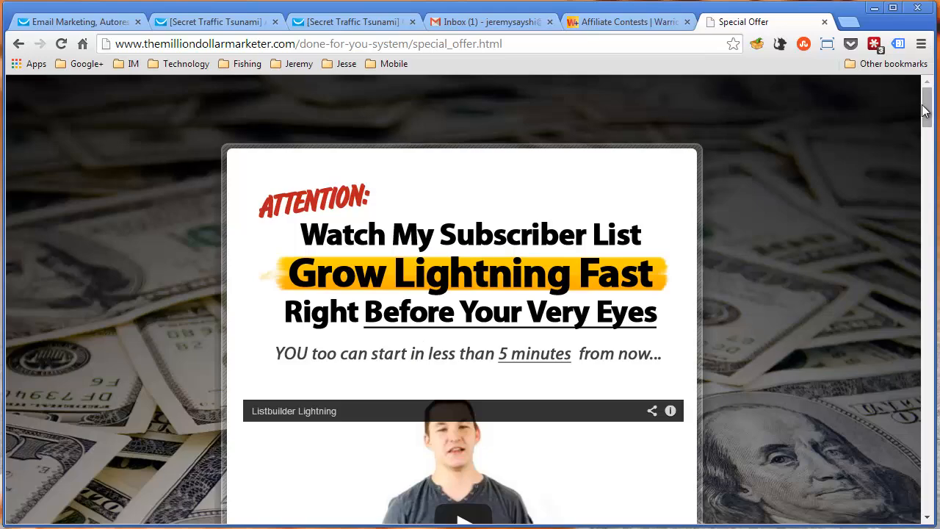
{"action": "scroll", "coordinate": [927, 152], "scroll_direction": "down", "scroll_amount": 1}
{"action": "left_click_drag", "start_coordinate": [926, 149], "coordinate": [920, 516]}
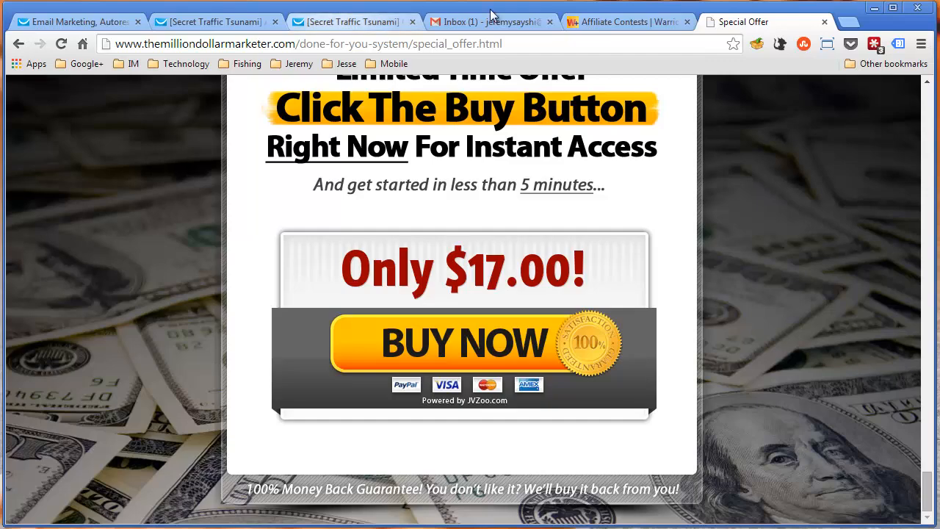
Look through the Listbuilder Lightning offer's testimonials, Skype conversation and purchase section, and return to the page's start
{"action": "left_click", "coordinate": [596, 22]}
{"action": "left_click", "coordinate": [733, 25]}
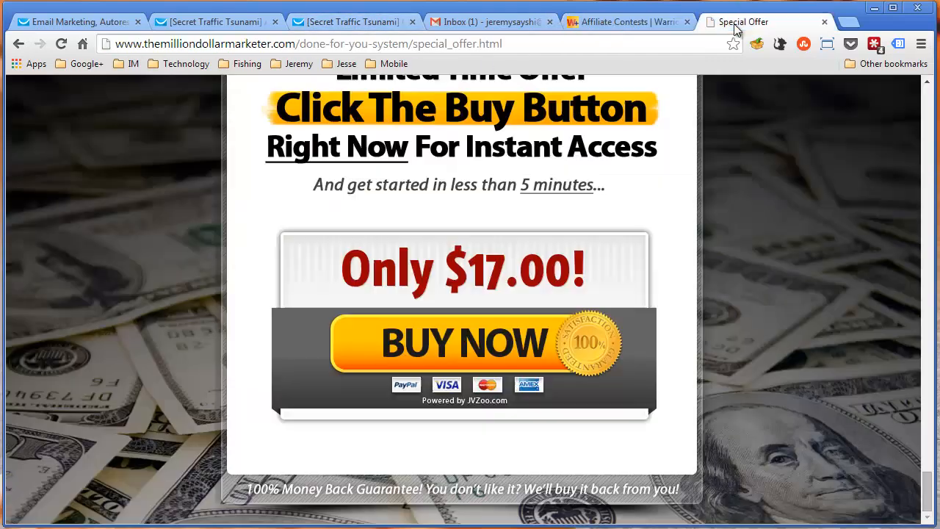
{"action": "scroll", "coordinate": [700, 314], "scroll_direction": "up", "scroll_amount": 20}
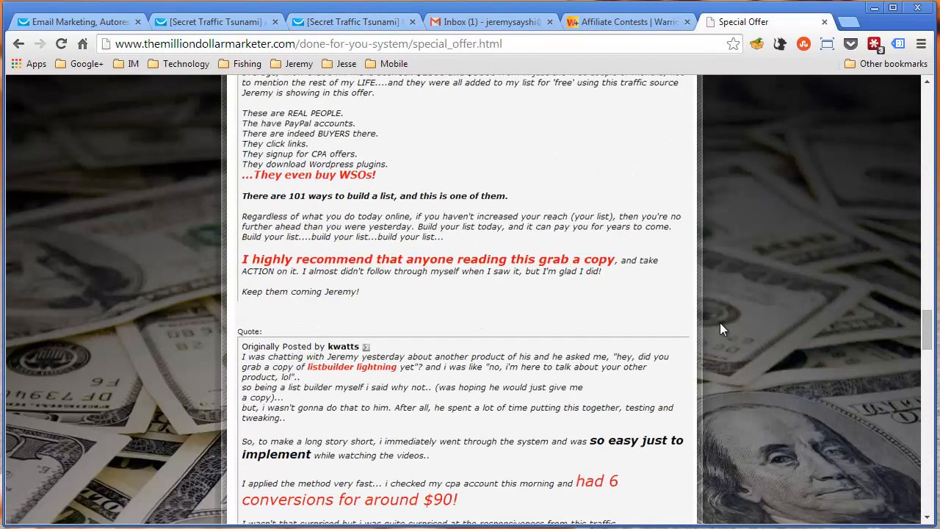
{"action": "scroll", "coordinate": [771, 337], "scroll_direction": "up", "scroll_amount": 10}
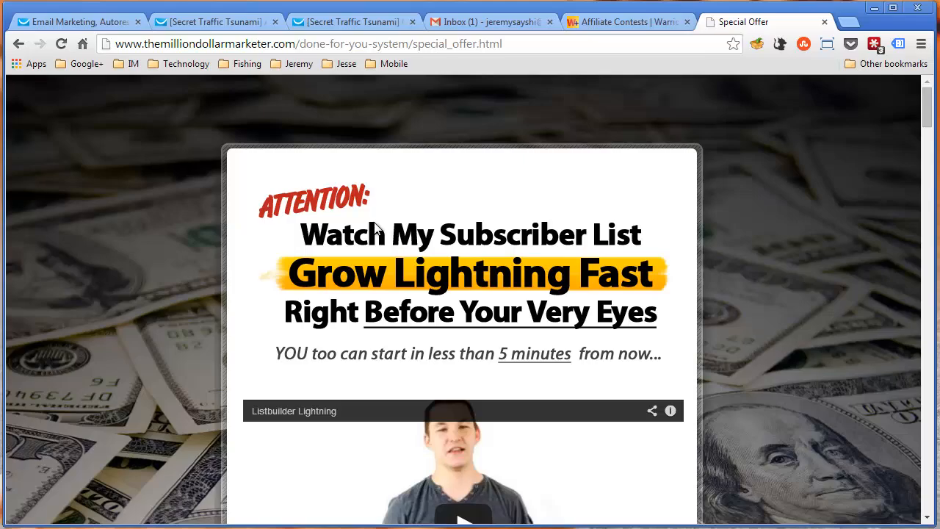
{"action": "scroll", "coordinate": [376, 227], "scroll_direction": "down", "scroll_amount": 9}
{"action": "scroll", "coordinate": [376, 227], "scroll_direction": "down", "scroll_amount": 20}
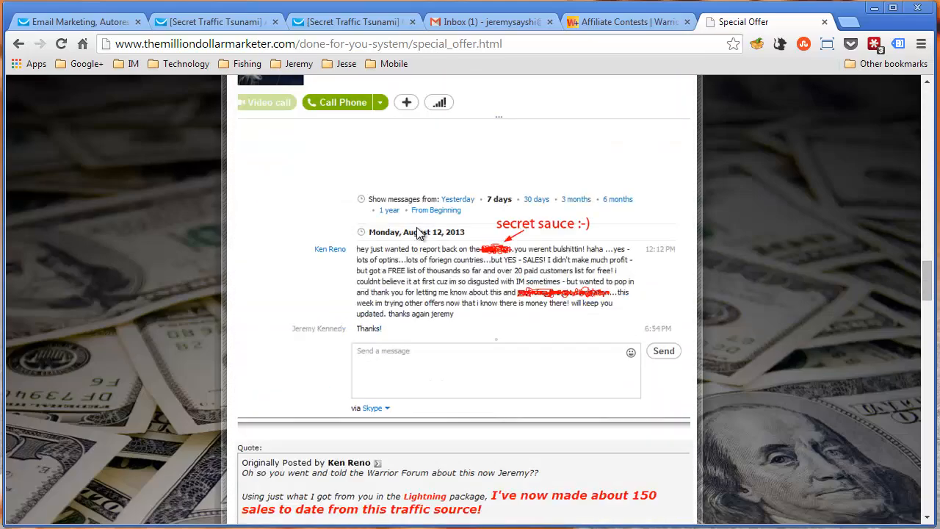
{"action": "scroll", "coordinate": [430, 219], "scroll_direction": "down", "scroll_amount": 20}
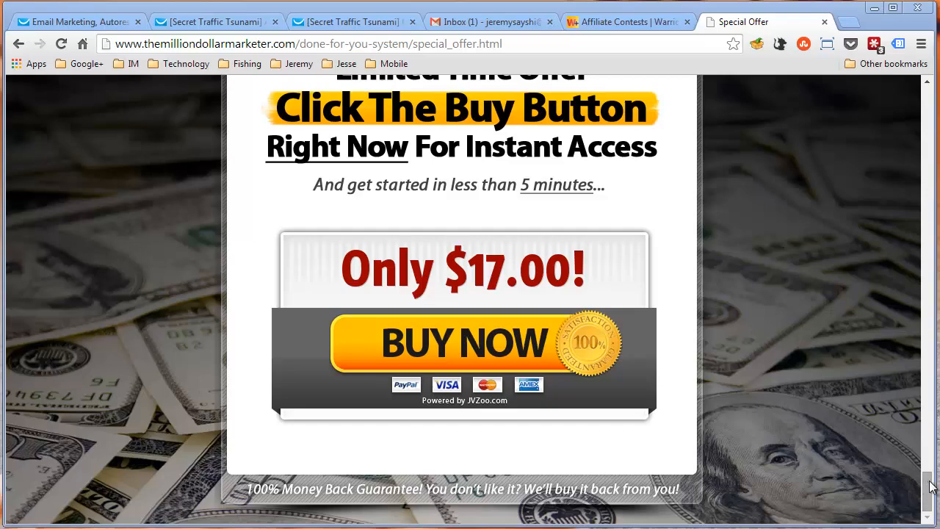
{"action": "left_click_drag", "start_coordinate": [926, 488], "coordinate": [927, 93]}
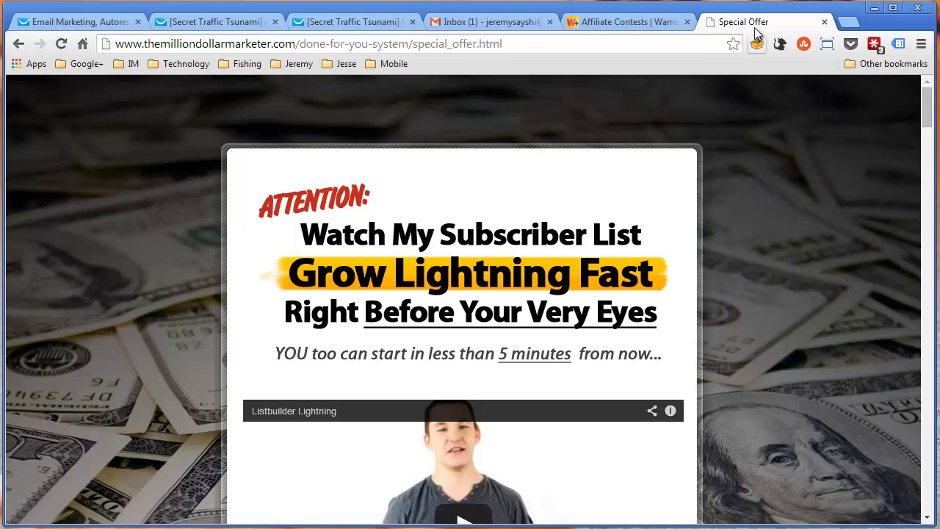
Close the special offer page and load the Golf Simplified page shot-game-magician/5-simple-steps.html in a new tab
{"action": "key", "text": "ctrl+w"}
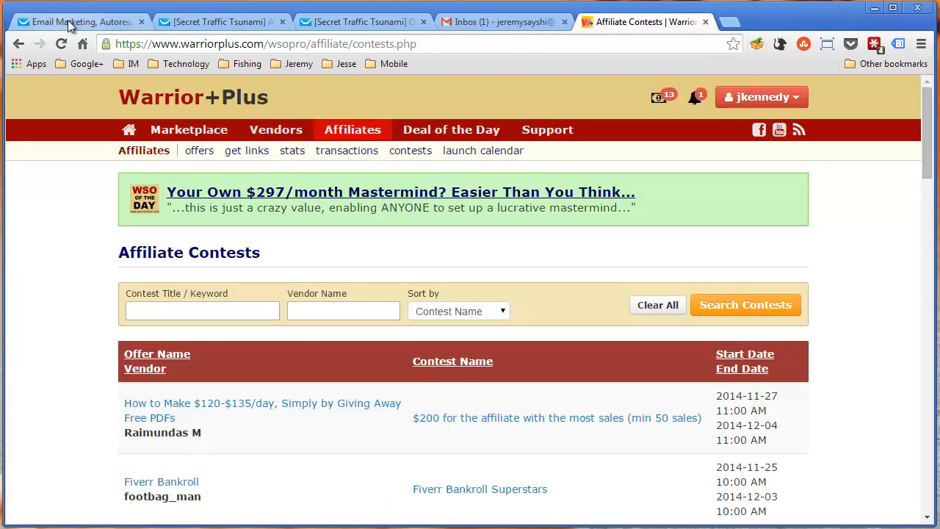
{"action": "left_click", "coordinate": [22, 22]}
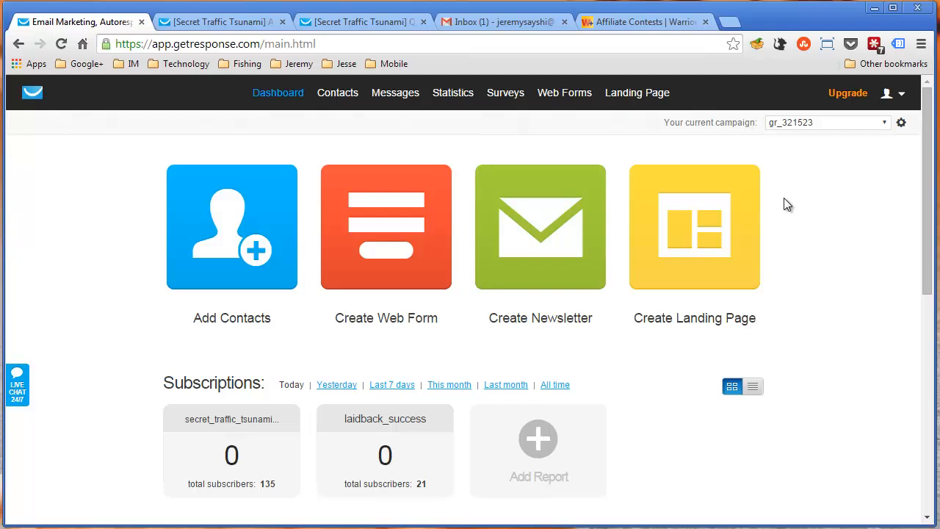
{"action": "left_click", "coordinate": [736, 26]}
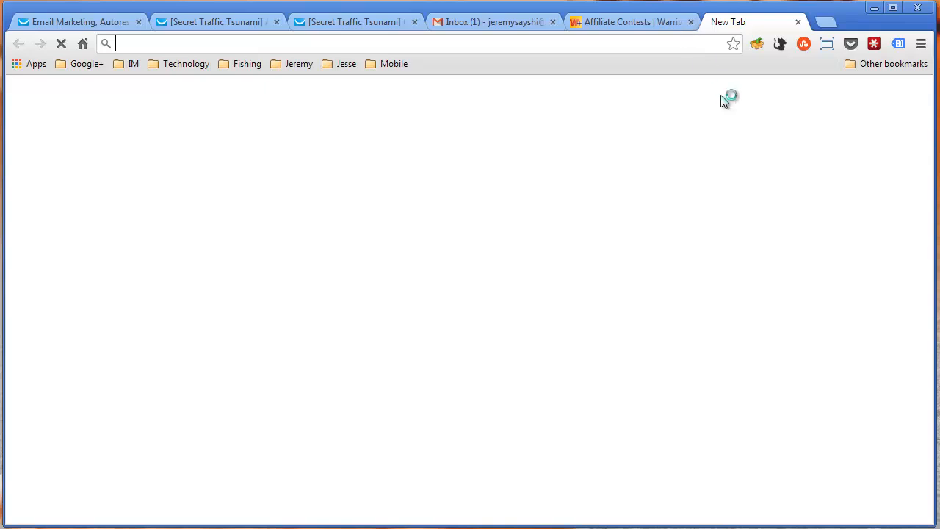
{"action": "type", "text": "bob"}
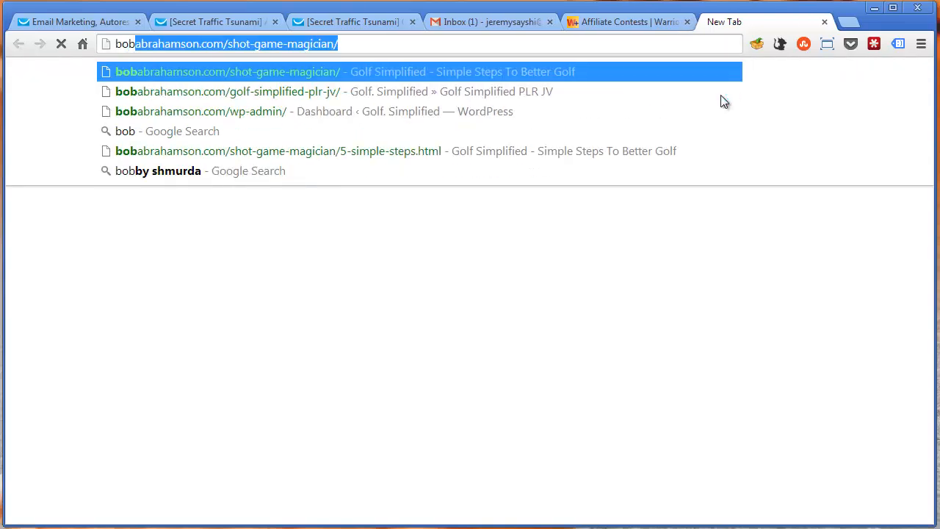
{"action": "key", "text": "Right"}
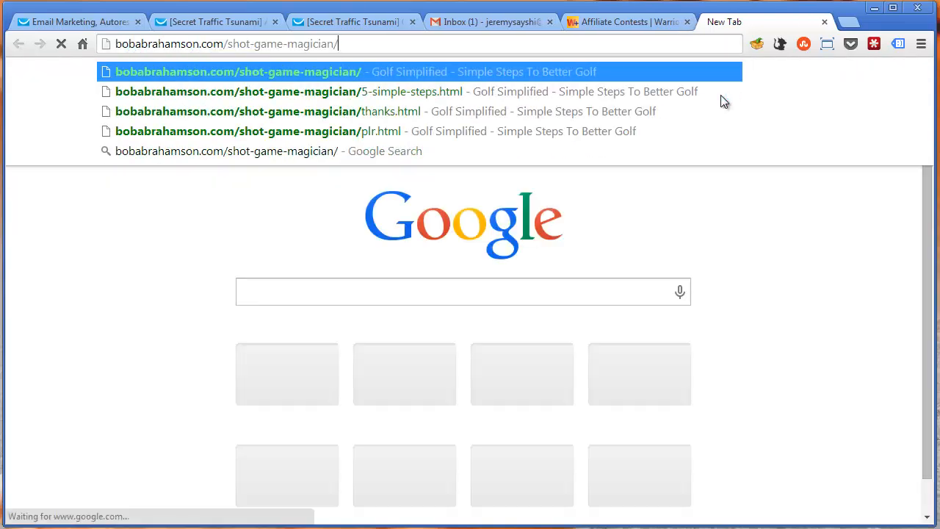
{"action": "key", "text": "Down"}
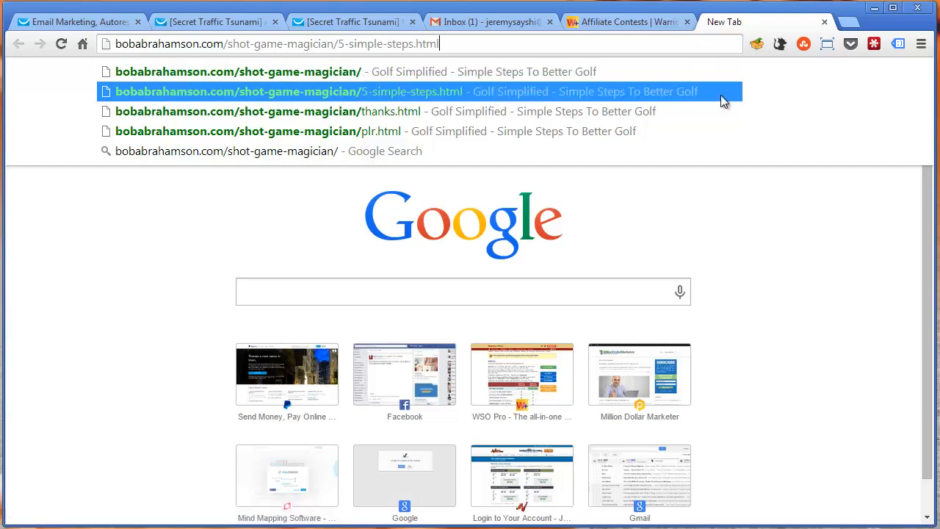
{"action": "key", "text": "Return"}
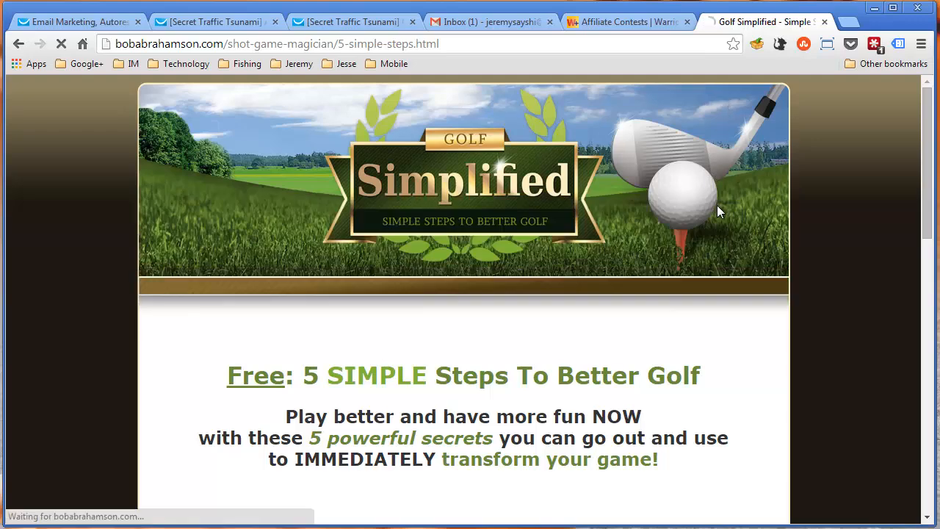
Look over the Golf Simplified squeeze page, covering its headline, free report cover, email opt-in form and author note
{"action": "scroll", "coordinate": [476, 204], "scroll_direction": "down", "scroll_amount": 3}
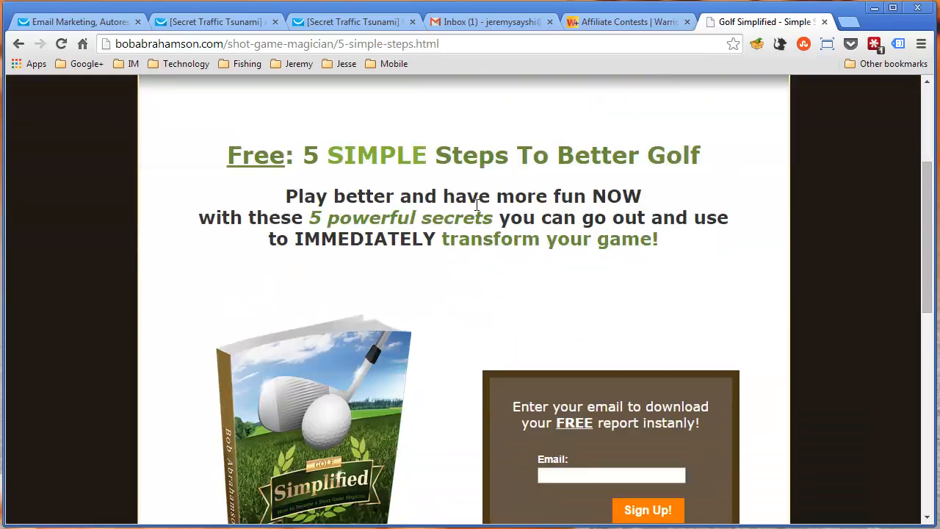
{"action": "scroll", "coordinate": [673, 180], "scroll_direction": "down", "scroll_amount": 3}
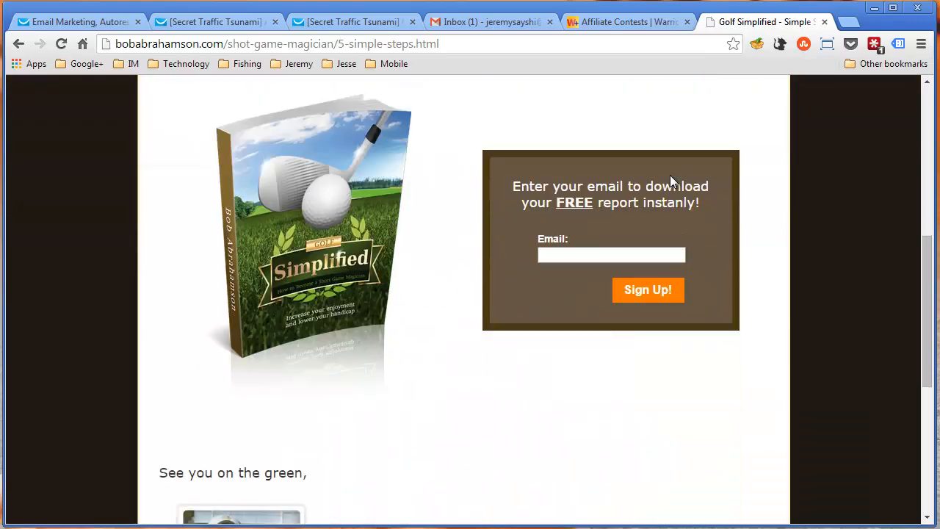
{"action": "left_click", "coordinate": [561, 253]}
{"action": "scroll", "coordinate": [318, 302], "scroll_direction": "up", "scroll_amount": 3}
{"action": "scroll", "coordinate": [316, 264], "scroll_direction": "down", "scroll_amount": 3}
{"action": "scroll", "coordinate": [313, 261], "scroll_direction": "down", "scroll_amount": 5}
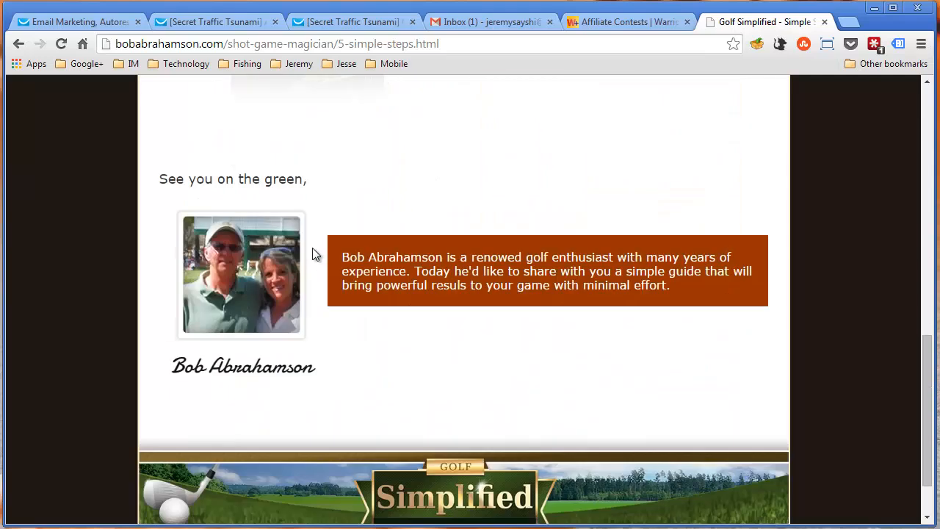
{"action": "scroll", "coordinate": [312, 247], "scroll_direction": "up", "scroll_amount": 5}
{"action": "scroll", "coordinate": [312, 244], "scroll_direction": "up", "scroll_amount": 5}
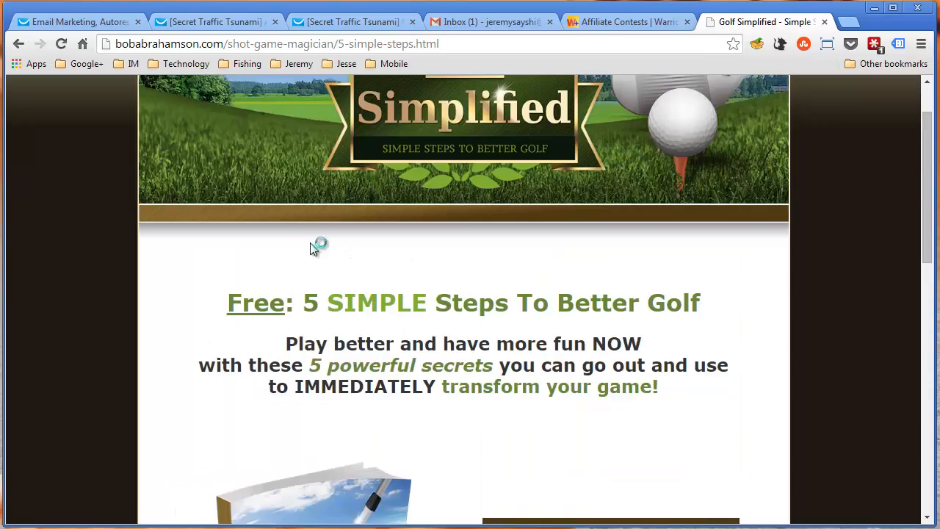
{"action": "scroll", "coordinate": [315, 245], "scroll_direction": "down", "scroll_amount": 2}
Load the Golf Simplified sales page at the shot-game-magician folder address and view its headline and introduction
{"action": "left_click_drag", "start_coordinate": [334, 44], "coordinate": [466, 49]}
{"action": "key", "text": "BackSpace"}
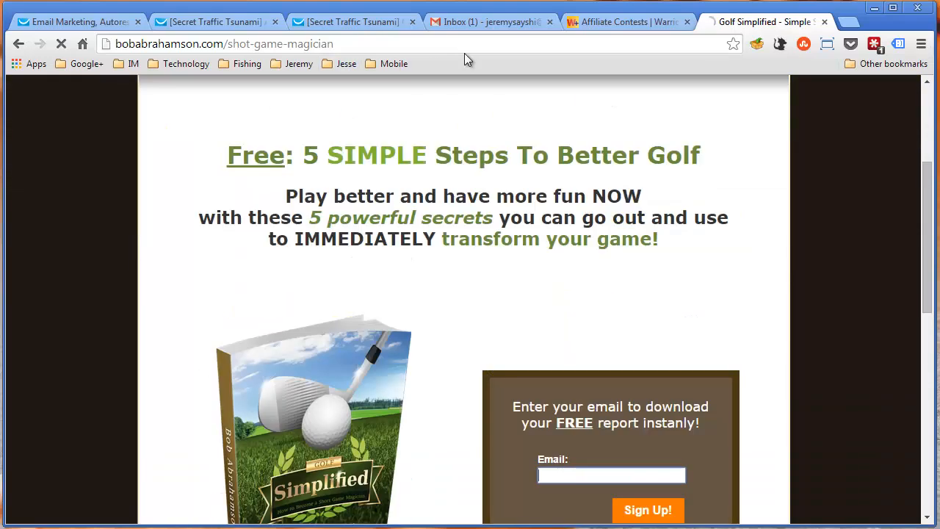
{"action": "key", "text": "Return"}
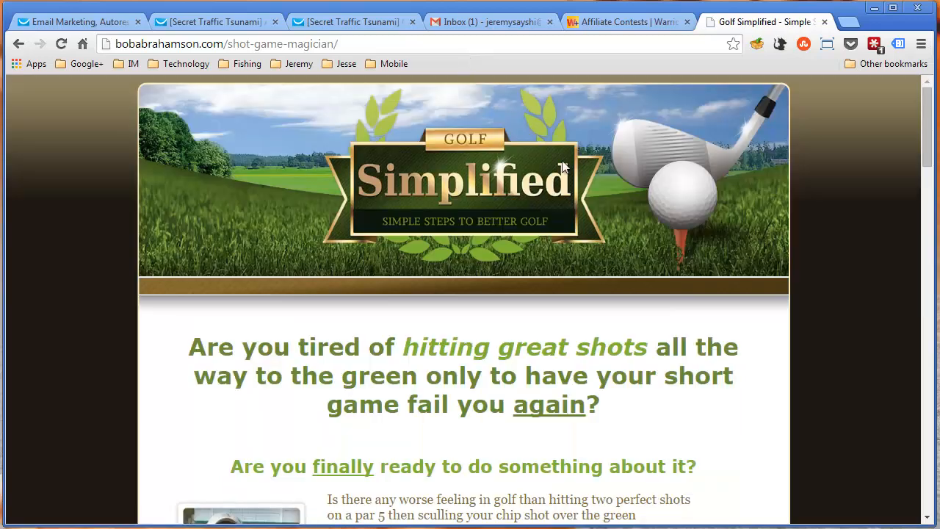
{"action": "mouse_move", "coordinate": [927, 134]}
{"action": "left_mouse_down"}
{"action": "mouse_move", "coordinate": [933, 492]}
{"action": "mouse_move", "coordinate": [931, 117]}
{"action": "left_mouse_up"}
{"action": "left_click_drag", "start_coordinate": [926, 142], "coordinate": [927, 172]}
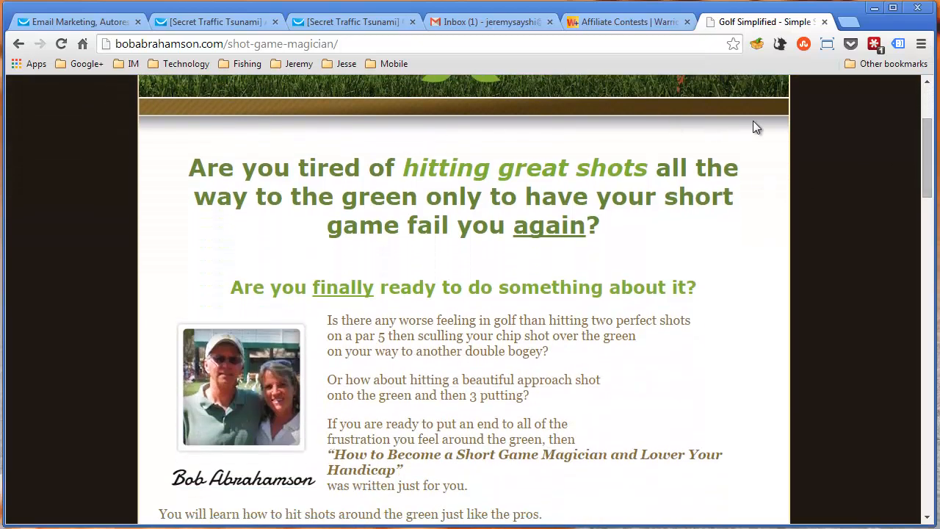
{"action": "left_click_drag", "start_coordinate": [926, 176], "coordinate": [917, 202]}
Check the GetResponse dashboard and look through the "Another quick ninja tip!" newsletter down to its footer
{"action": "left_click", "coordinate": [38, 22]}
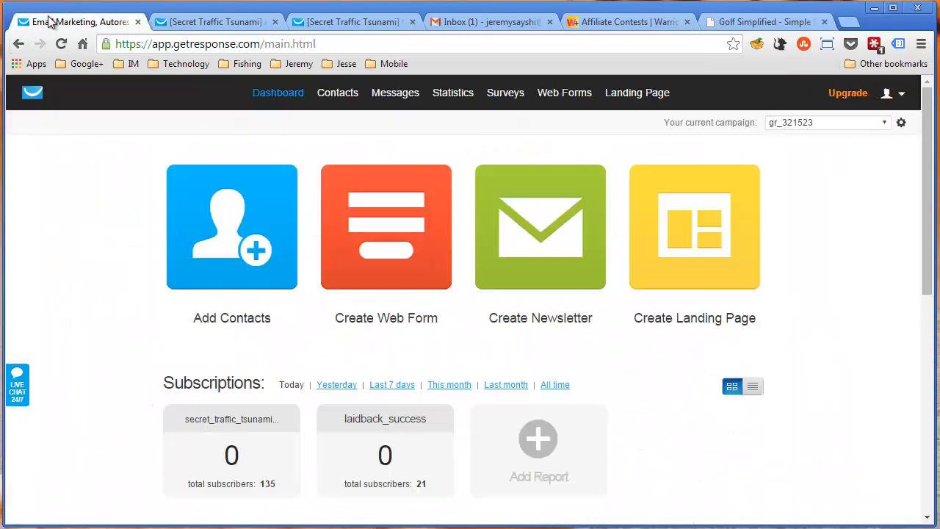
{"action": "left_click", "coordinate": [196, 22]}
{"action": "scroll", "coordinate": [184, 323], "scroll_direction": "down", "scroll_amount": 7}
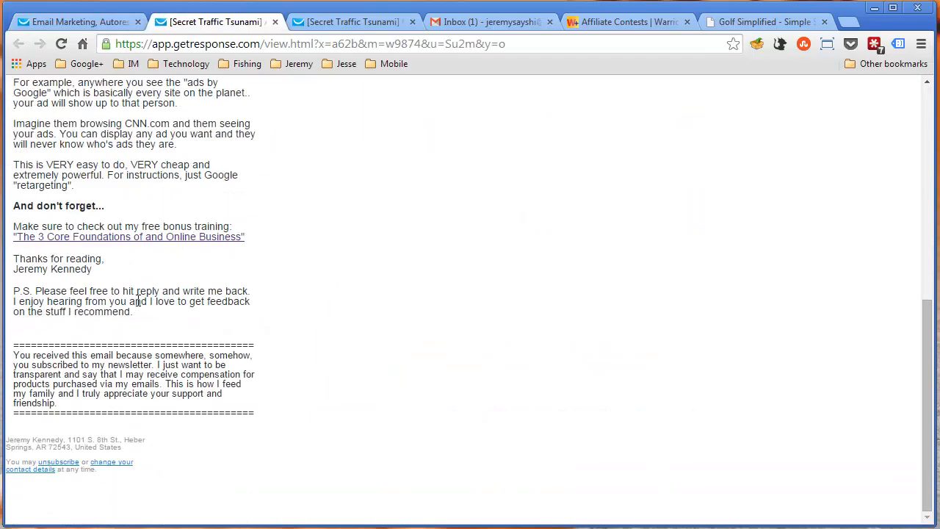
{"action": "scroll", "coordinate": [440, 290], "scroll_direction": "up", "scroll_amount": 10}
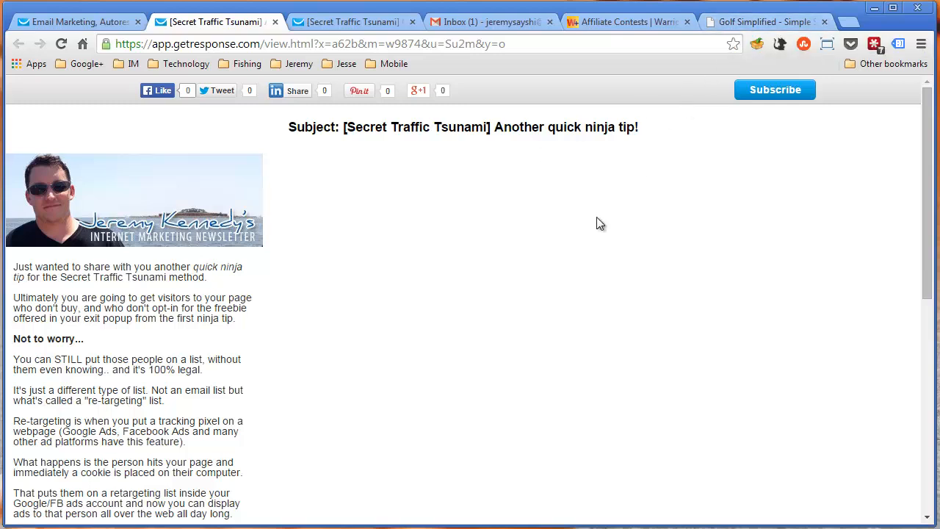
Look through the Golf Simplified sales page from its headline past the price and guarantee to the closing signature, and return to the start
{"action": "left_click", "coordinate": [757, 22]}
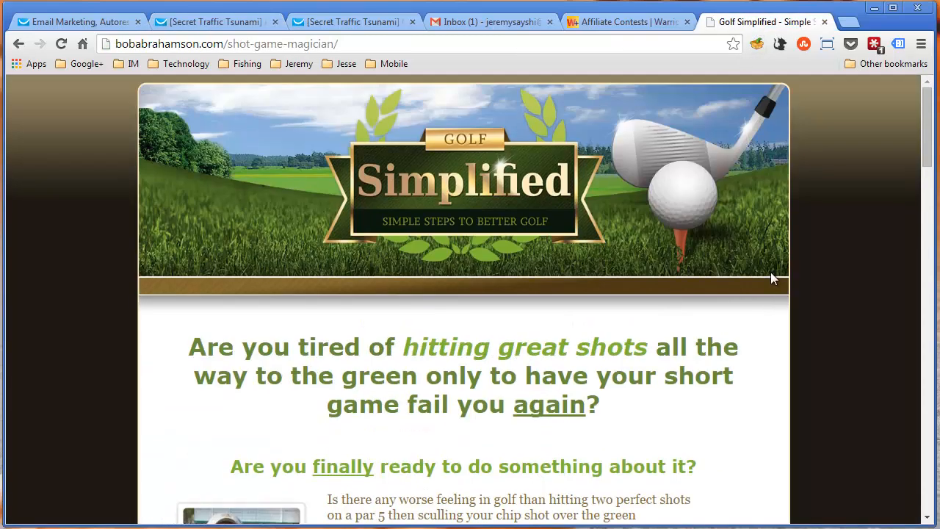
{"action": "scroll", "coordinate": [770, 271], "scroll_direction": "down", "scroll_amount": 5}
{"action": "scroll", "coordinate": [780, 278], "scroll_direction": "down", "scroll_amount": 9}
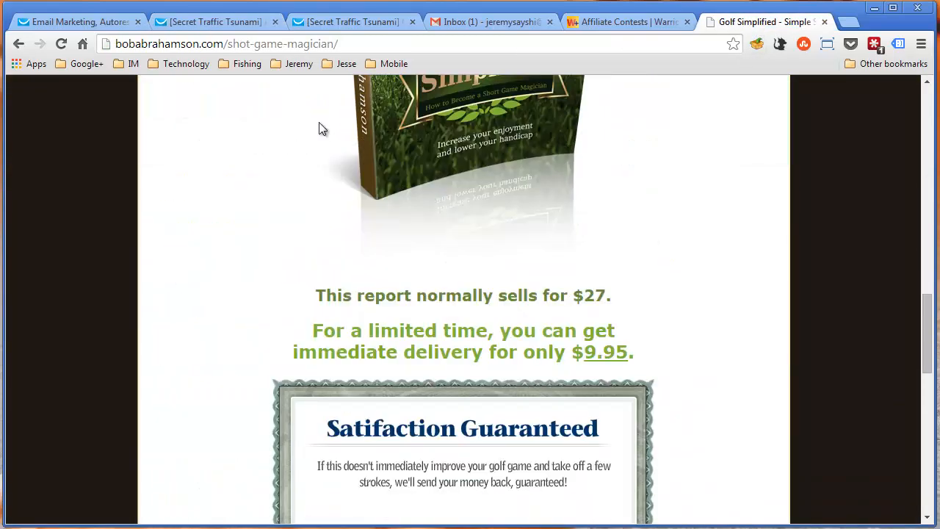
{"action": "scroll", "coordinate": [761, 357], "scroll_direction": "up", "scroll_amount": 2}
{"action": "scroll", "coordinate": [764, 356], "scroll_direction": "down", "scroll_amount": 12}
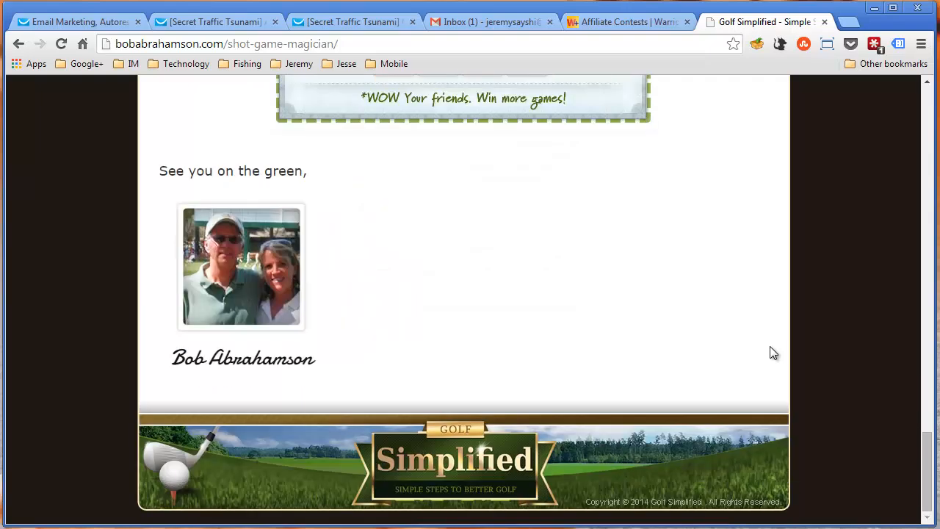
{"action": "scroll", "coordinate": [771, 351], "scroll_direction": "up", "scroll_amount": 20}
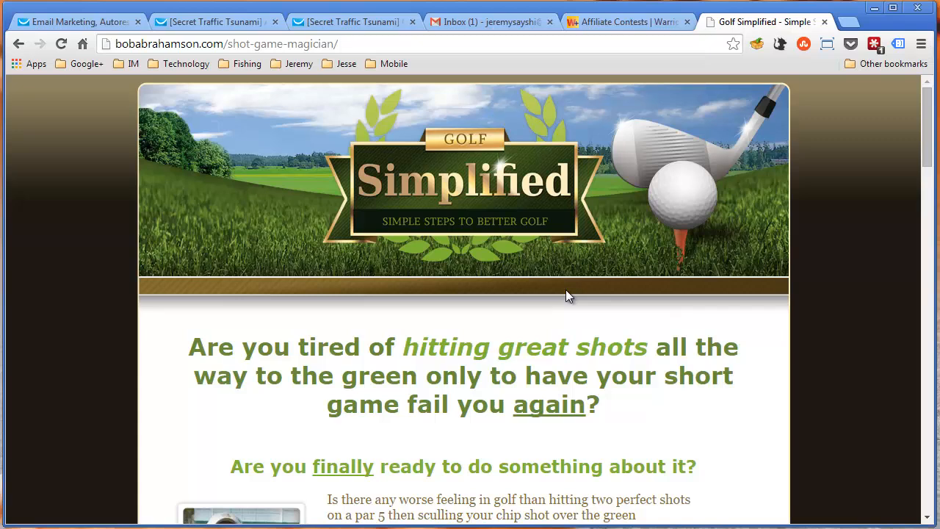
Search Google for "golf blog" and open The Golf Blog result in a new tab
{"action": "left_click", "coordinate": [572, 49]}
{"action": "type", "text": "go"}
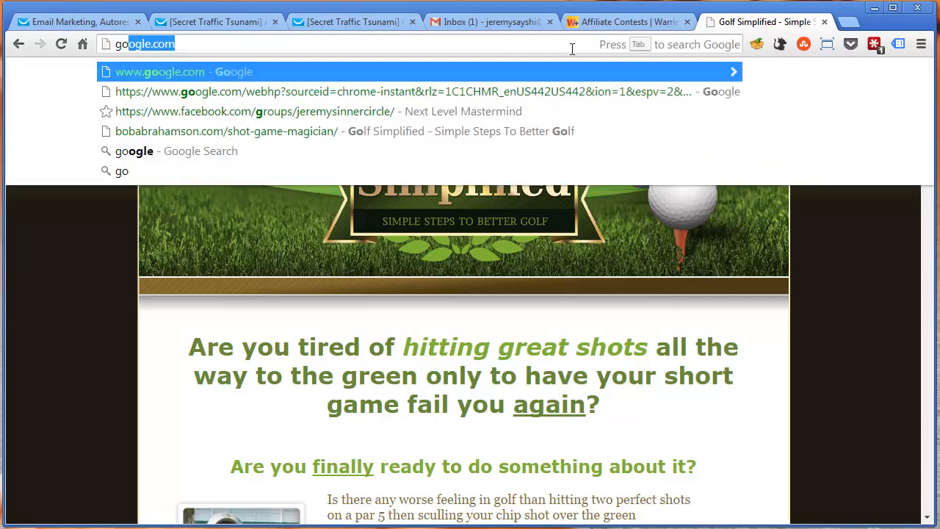
{"action": "key", "text": "Return"}
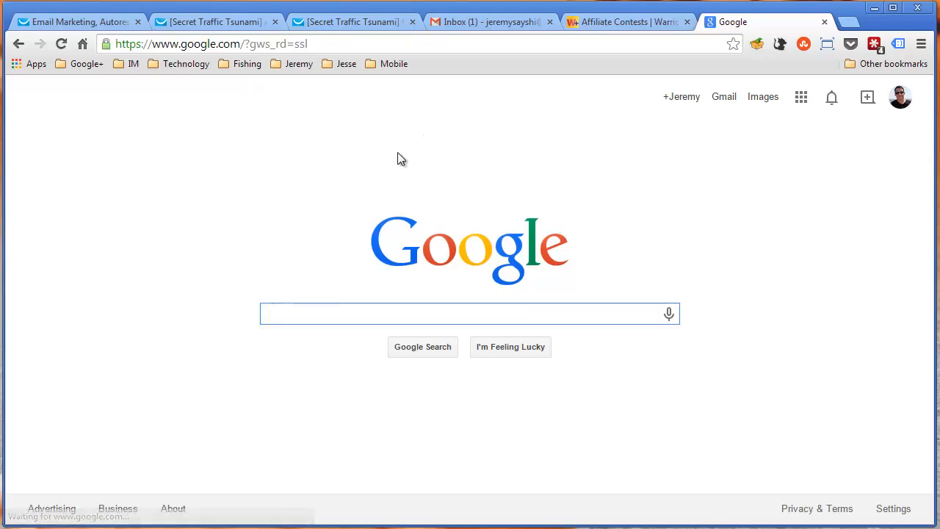
{"action": "type", "text": "golf "}
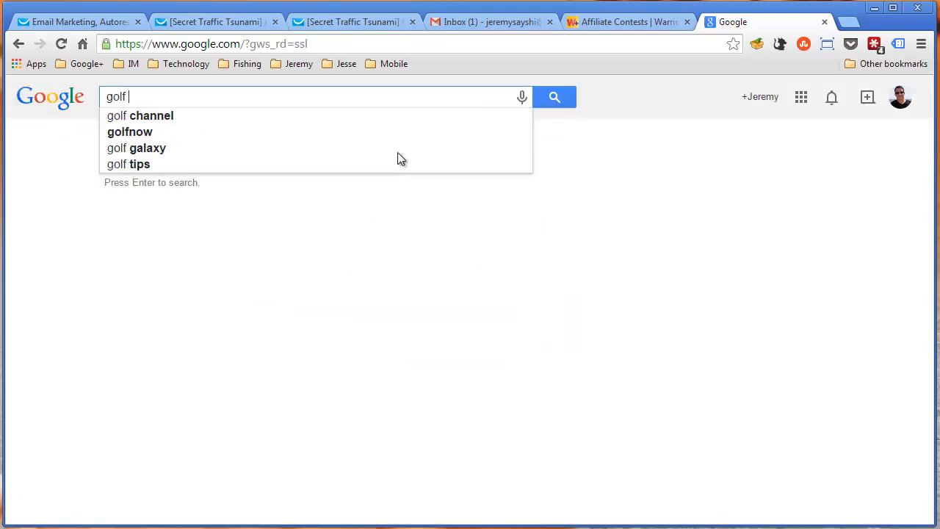
{"action": "type", "text": "blog"}
{"action": "key", "text": "Return"}
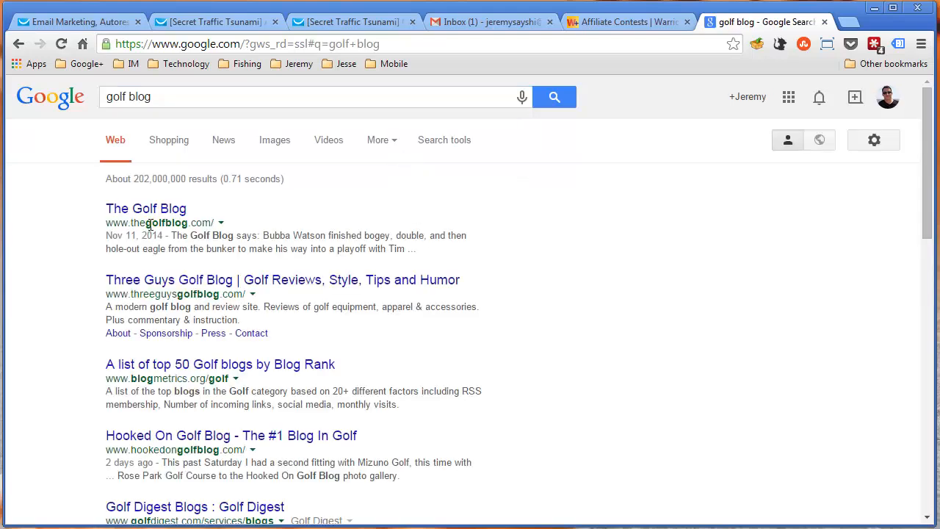
{"action": "middle_click", "coordinate": [158, 214]}
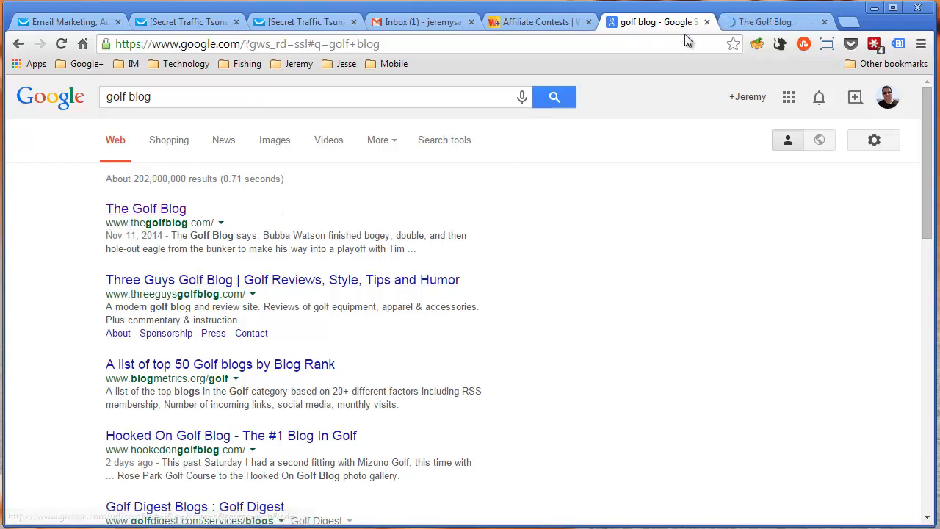
Look through The Golf Blog's home page from its header past the Ryder Cup posts and archive links, and return to the start
{"action": "left_click", "coordinate": [752, 23]}
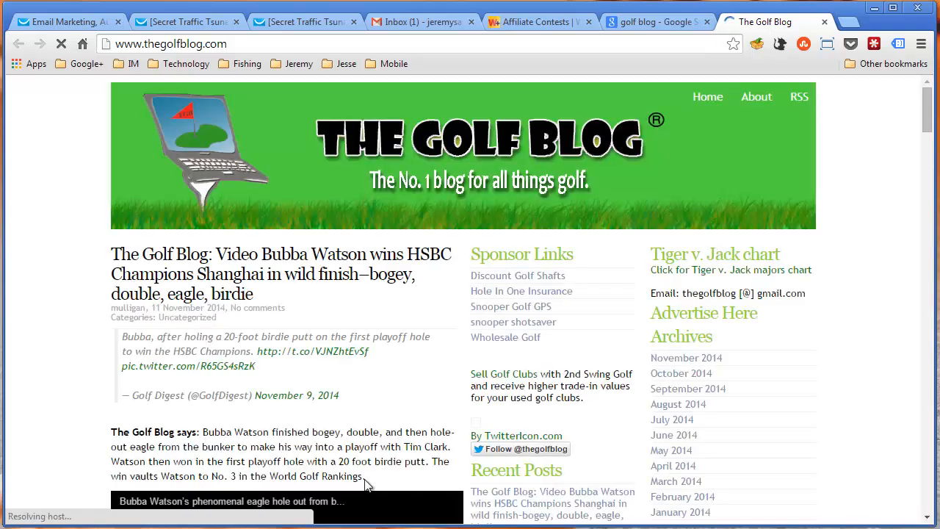
{"action": "scroll", "coordinate": [656, 345], "scroll_direction": "down", "scroll_amount": 3}
{"action": "scroll", "coordinate": [659, 362], "scroll_direction": "up", "scroll_amount": 1}
{"action": "scroll", "coordinate": [658, 362], "scroll_direction": "up", "scroll_amount": 2}
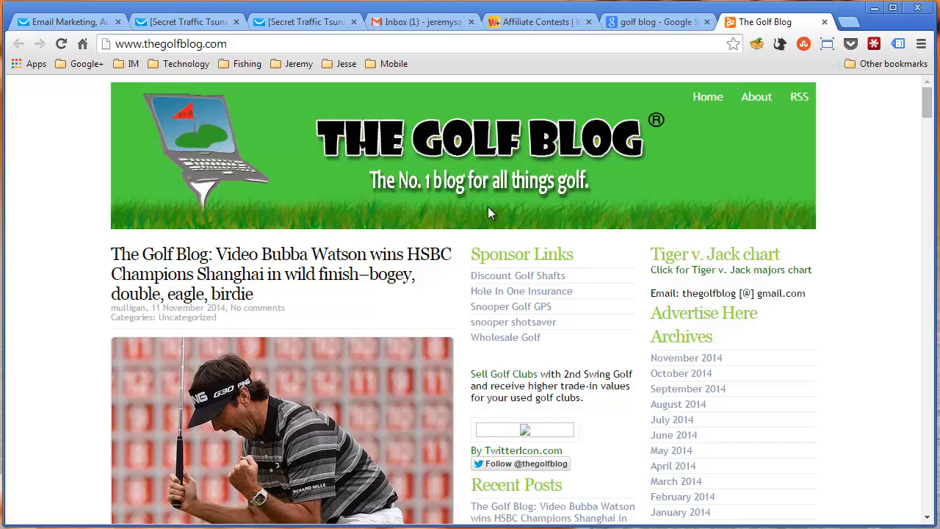
{"action": "scroll", "coordinate": [649, 292], "scroll_direction": "down", "scroll_amount": 6}
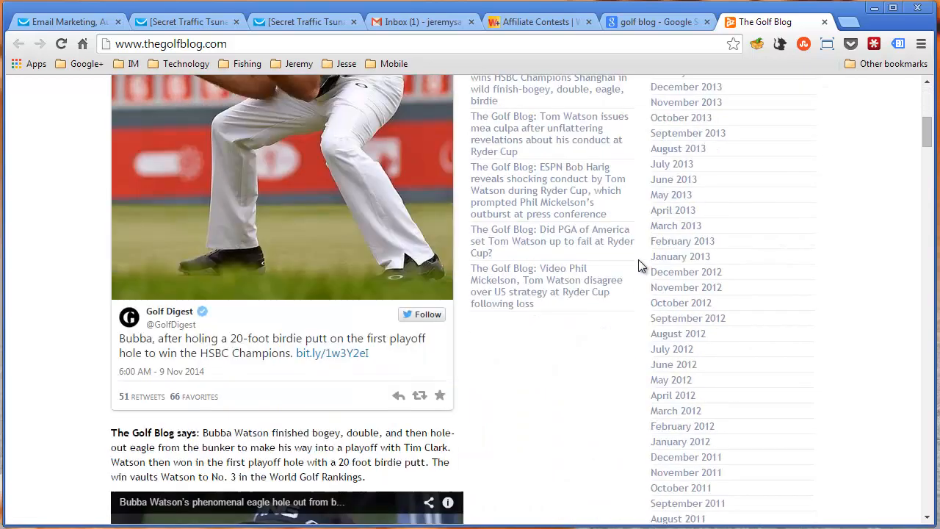
{"action": "scroll", "coordinate": [636, 259], "scroll_direction": "down", "scroll_amount": 20}
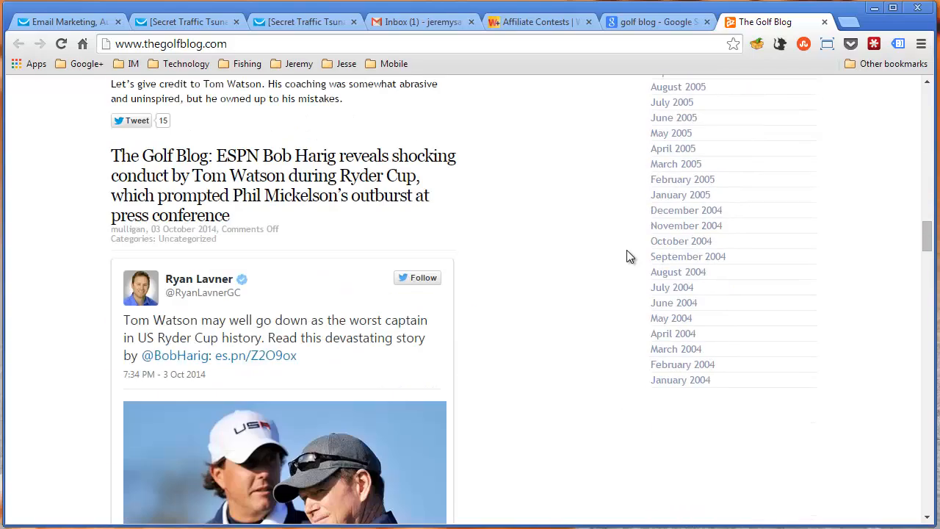
{"action": "scroll", "coordinate": [626, 250], "scroll_direction": "down", "scroll_amount": 9}
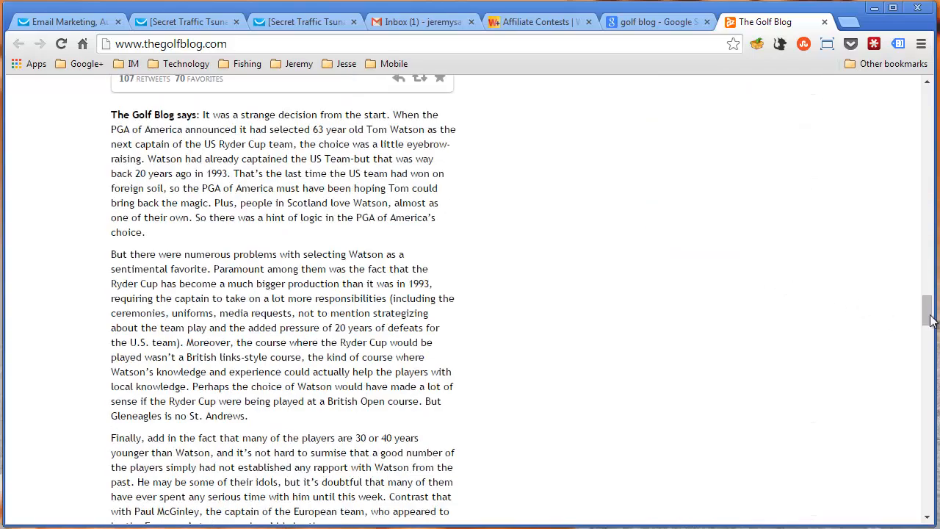
{"action": "left_click_drag", "start_coordinate": [928, 316], "coordinate": [910, 105]}
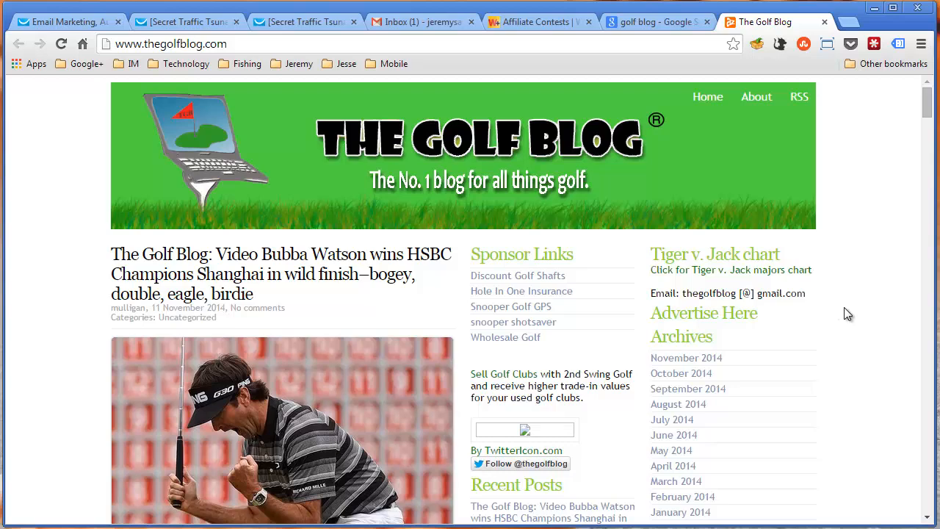
Check the "golf blog" search results and re-examine The Golf Blog's latest post, sponsor links and archive list
{"action": "left_click", "coordinate": [634, 23]}
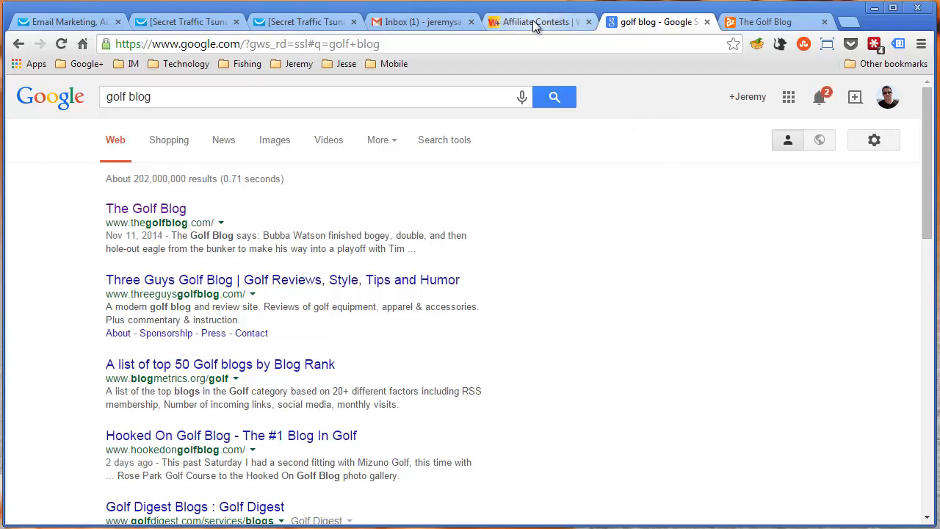
{"action": "left_click", "coordinate": [736, 29]}
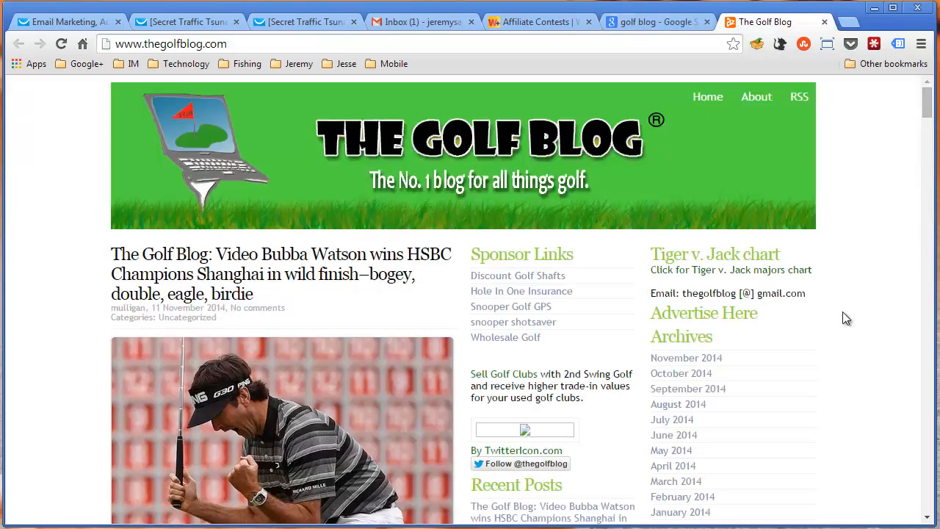
{"action": "scroll", "coordinate": [849, 326], "scroll_direction": "down", "scroll_amount": 3}
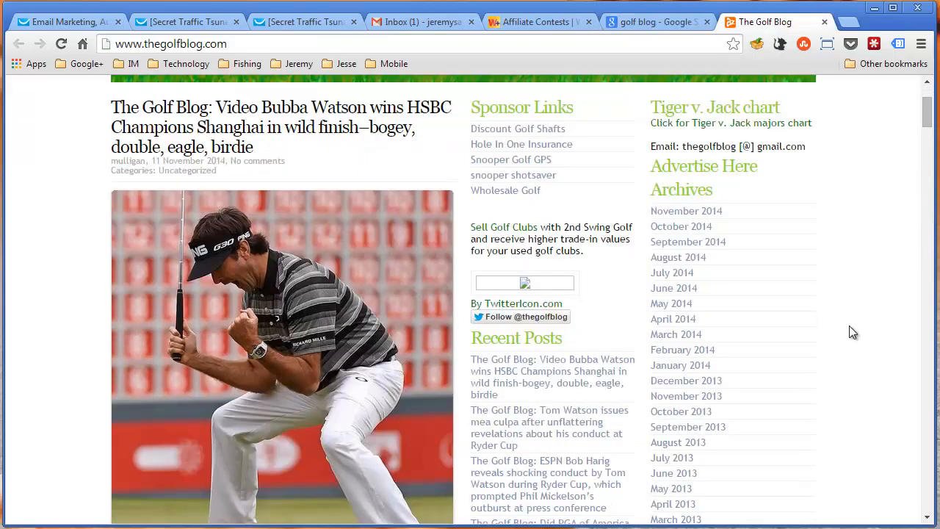
{"action": "scroll", "coordinate": [849, 326], "scroll_direction": "up", "scroll_amount": 3}
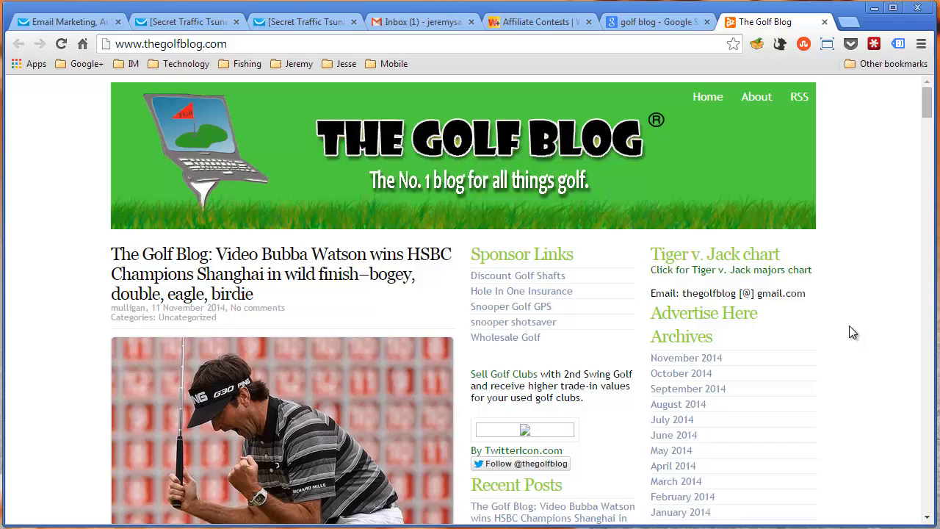
{"action": "scroll", "coordinate": [851, 332], "scroll_direction": "down", "scroll_amount": 4}
{"action": "scroll", "coordinate": [852, 331], "scroll_direction": "down", "scroll_amount": 7}
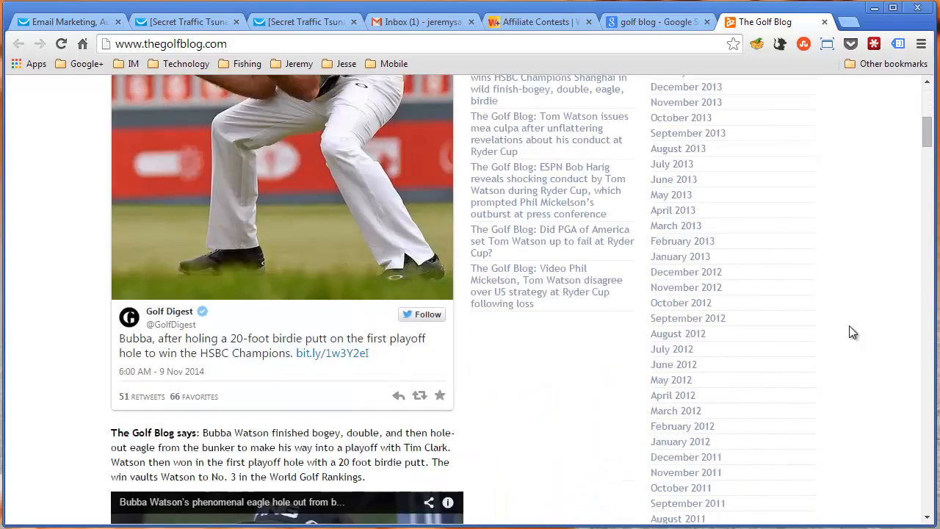
{"action": "scroll", "coordinate": [852, 332], "scroll_direction": "up", "scroll_amount": 9}
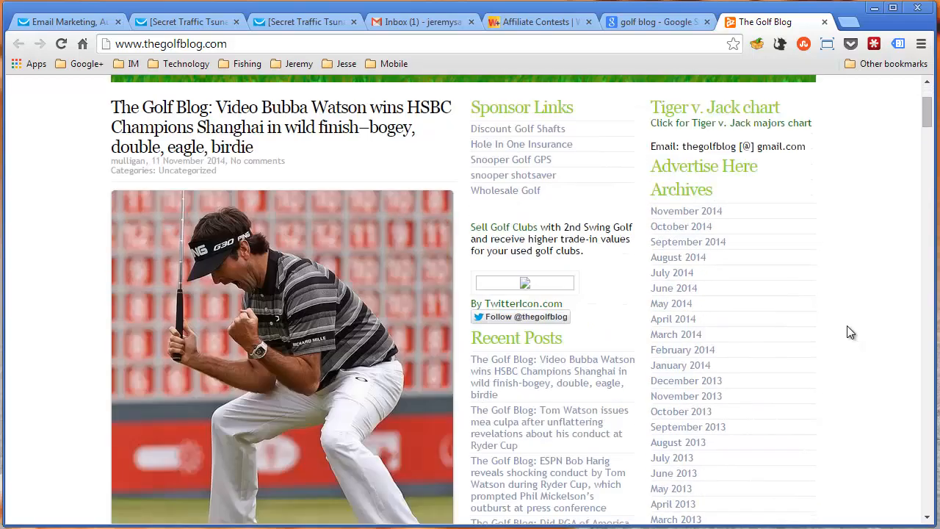
Close The Golf Blog and bring up the Three Guys Golf Blog search result in a new tab
{"action": "middle_click", "coordinate": [788, 27]}
{"action": "middle_click", "coordinate": [250, 284]}
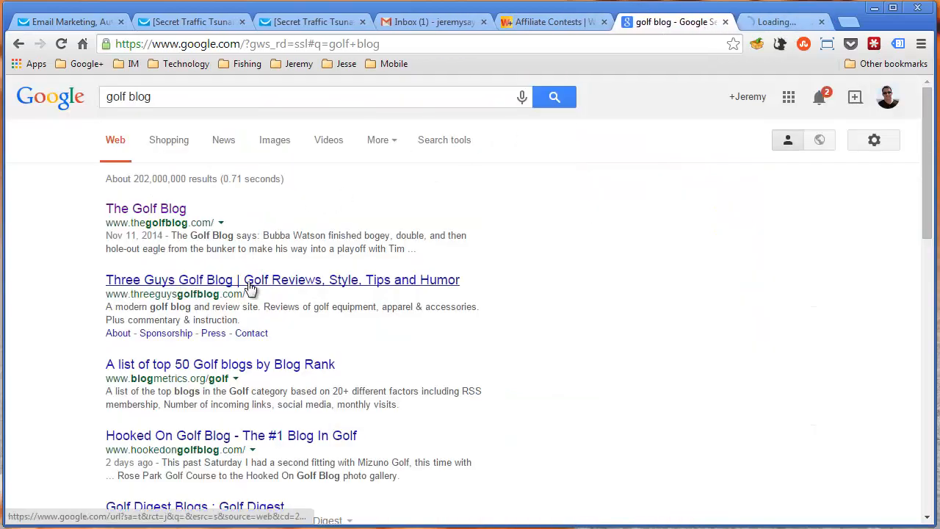
{"action": "left_click", "coordinate": [776, 24]}
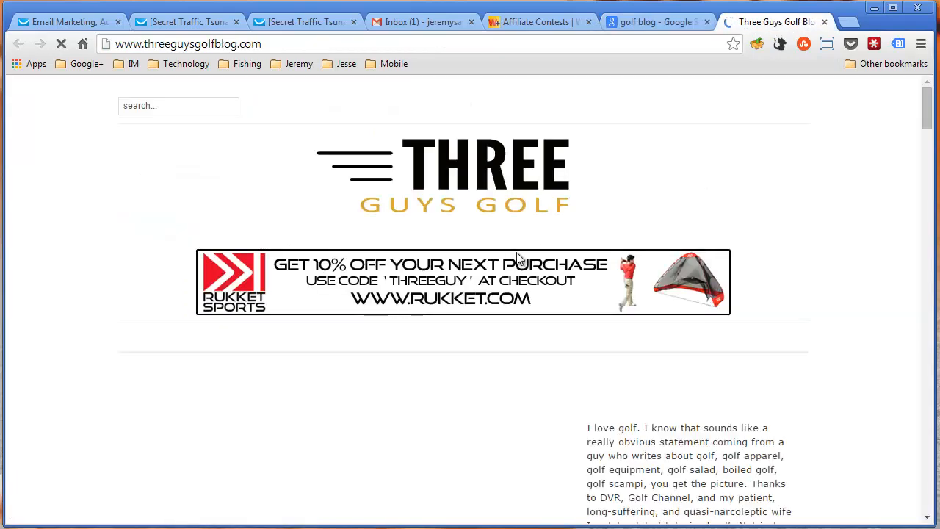
Examine the Three Guys Golf page down to its Subscribe form's email field, checking back on the Google results
{"action": "scroll", "coordinate": [516, 252], "scroll_direction": "down", "scroll_amount": 6}
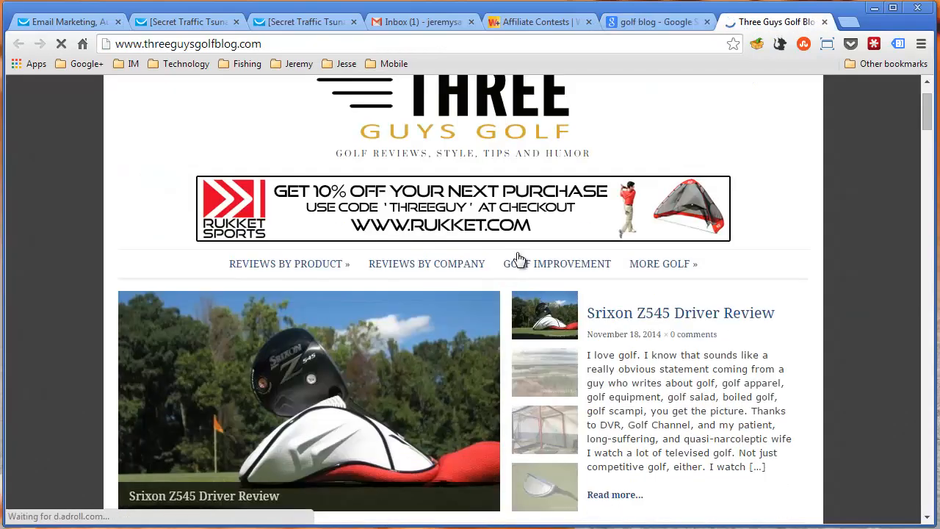
{"action": "scroll", "coordinate": [517, 257], "scroll_direction": "down", "scroll_amount": 6}
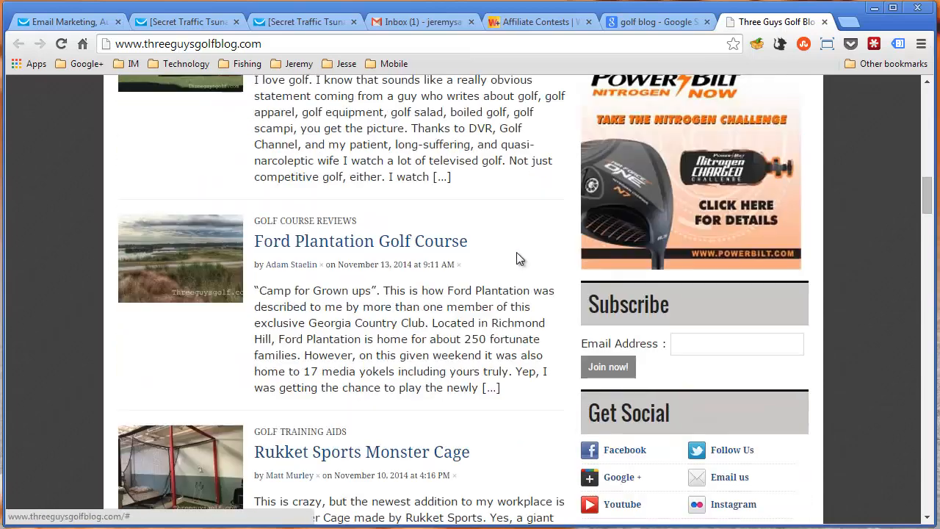
{"action": "scroll", "coordinate": [518, 257], "scroll_direction": "down", "scroll_amount": 2}
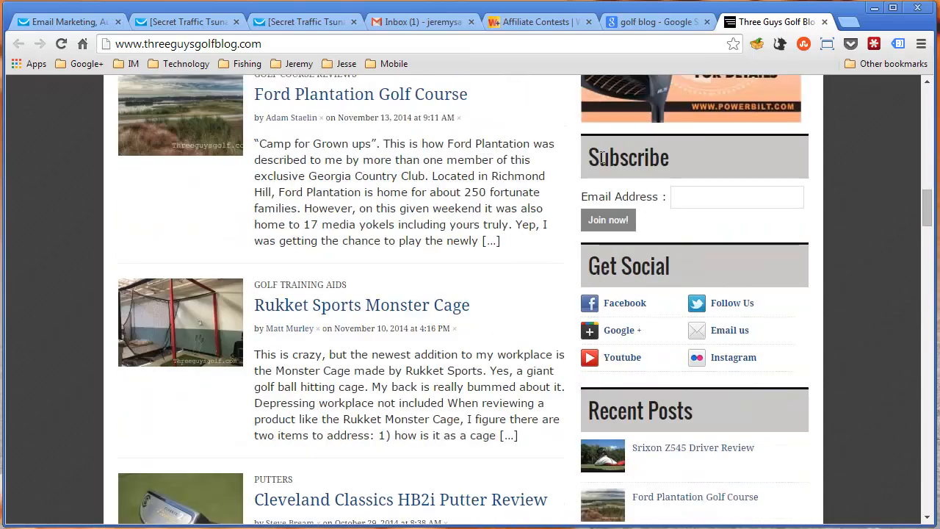
{"action": "left_click", "coordinate": [697, 193]}
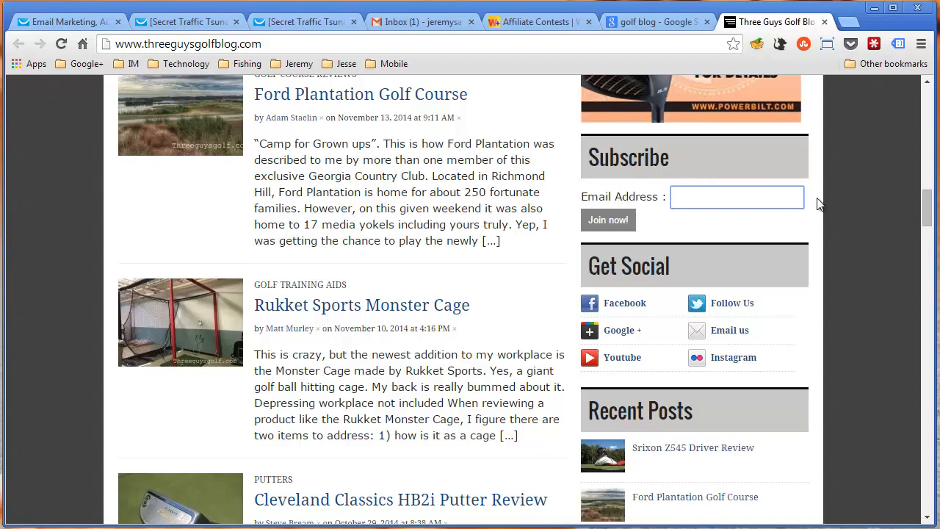
{"action": "scroll", "coordinate": [702, 221], "scroll_direction": "up", "scroll_amount": 1}
{"action": "left_click", "coordinate": [646, 22]}
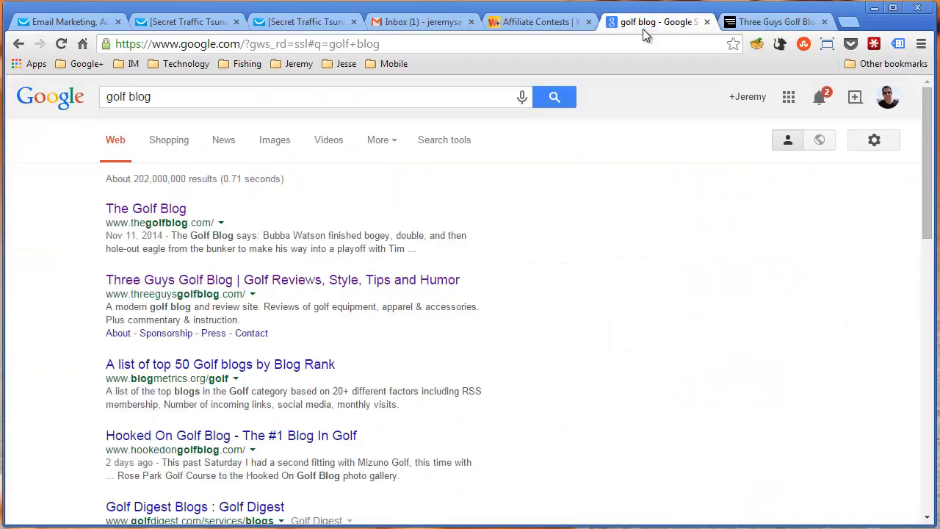
{"action": "left_click", "coordinate": [750, 23]}
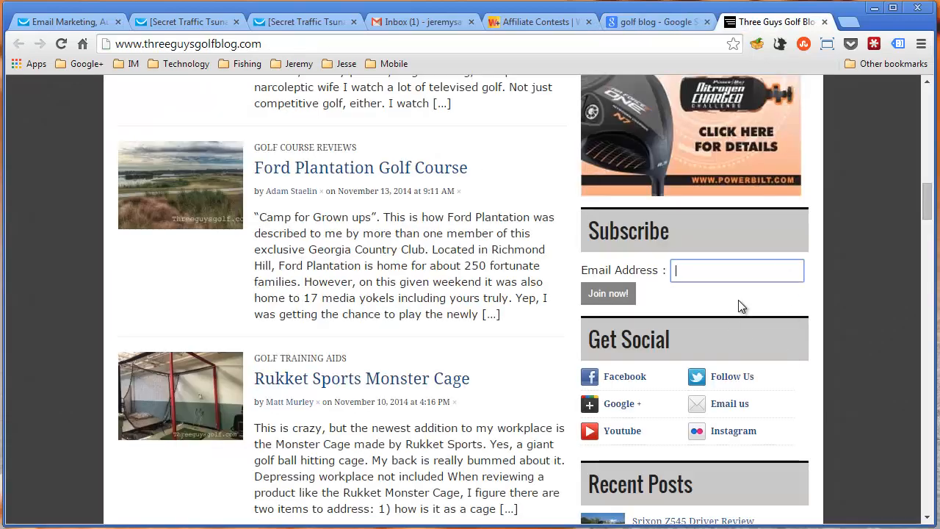
Review the Three Guys Golf page again between its header banner, Sponsor ad and Subscribe email field
{"action": "scroll", "coordinate": [740, 307], "scroll_direction": "up", "scroll_amount": 15}
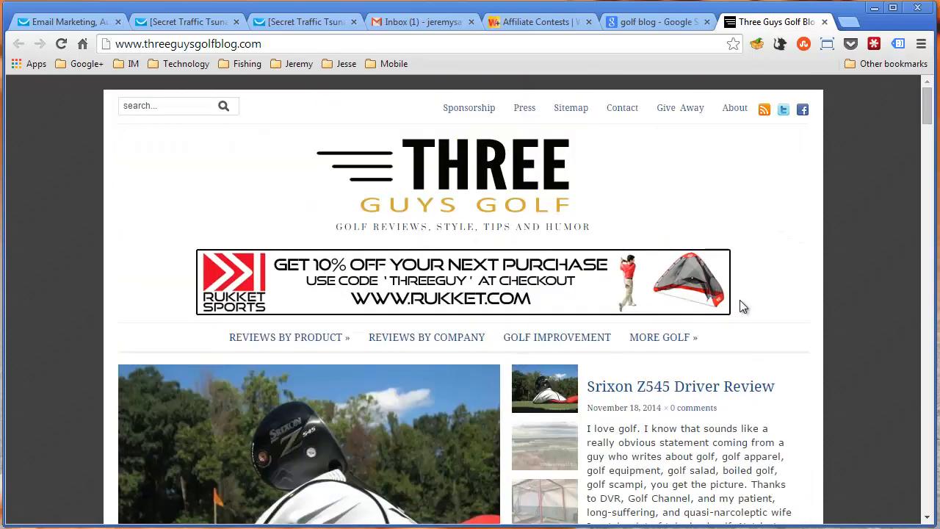
{"action": "scroll", "coordinate": [742, 301], "scroll_direction": "down", "scroll_amount": 10}
{"action": "scroll", "coordinate": [740, 301], "scroll_direction": "down", "scroll_amount": 6}
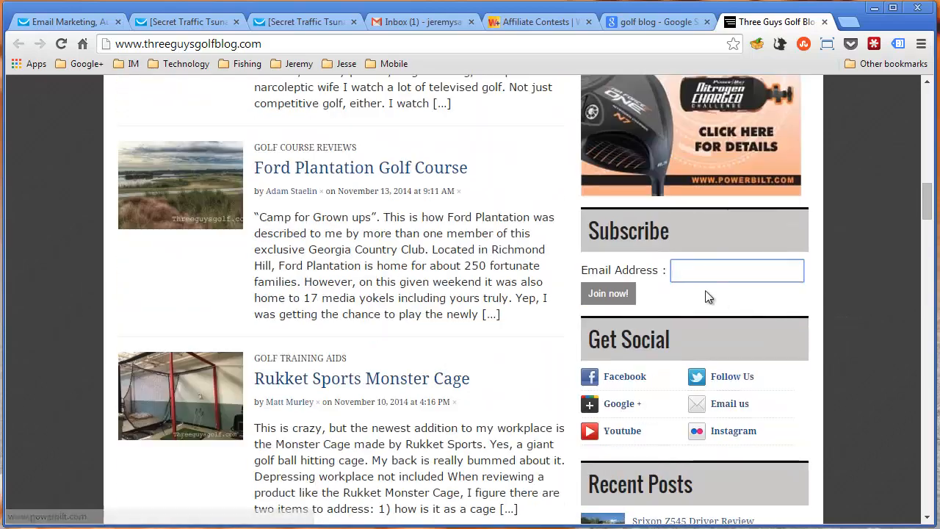
{"action": "left_click", "coordinate": [721, 272]}
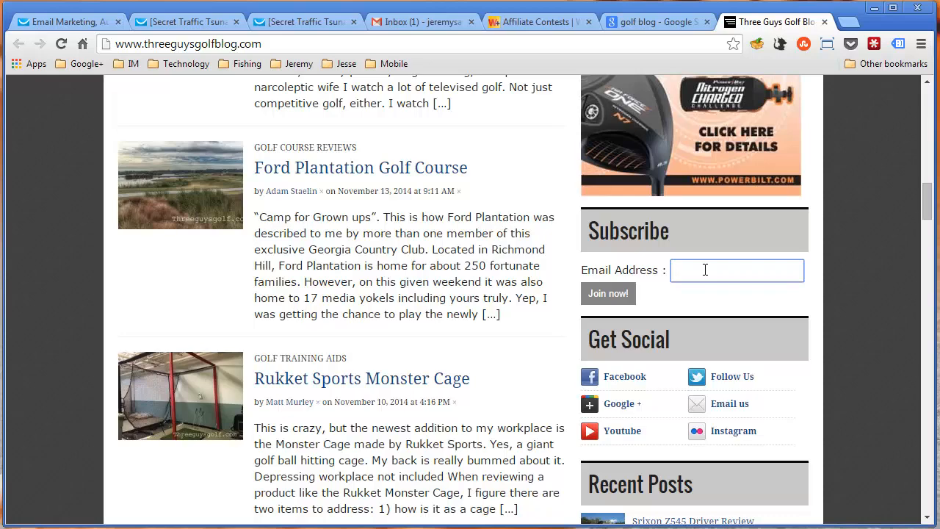
{"action": "scroll", "coordinate": [704, 271], "scroll_direction": "up", "scroll_amount": 15}
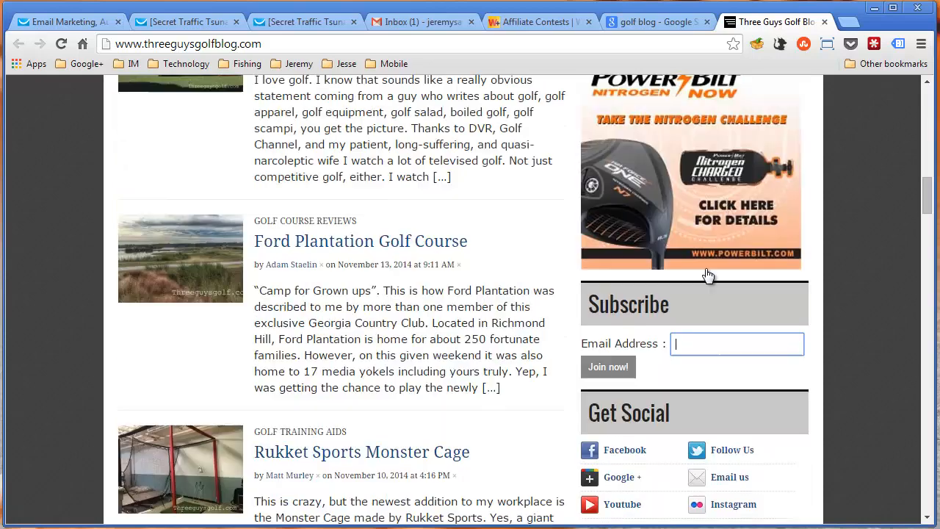
{"action": "scroll", "coordinate": [713, 279], "scroll_direction": "down", "scroll_amount": 2}
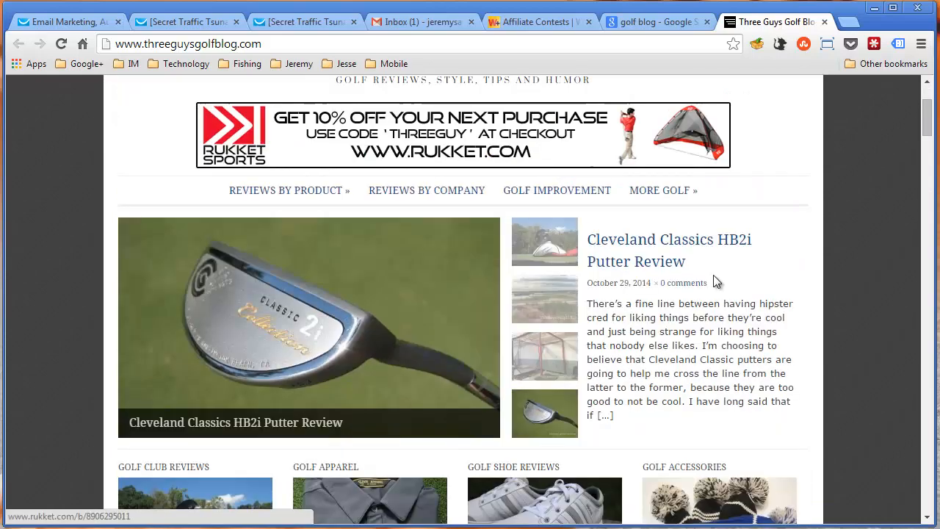
{"action": "scroll", "coordinate": [673, 284], "scroll_direction": "up", "scroll_amount": 1}
{"action": "scroll", "coordinate": [673, 284], "scroll_direction": "up", "scroll_amount": 1}
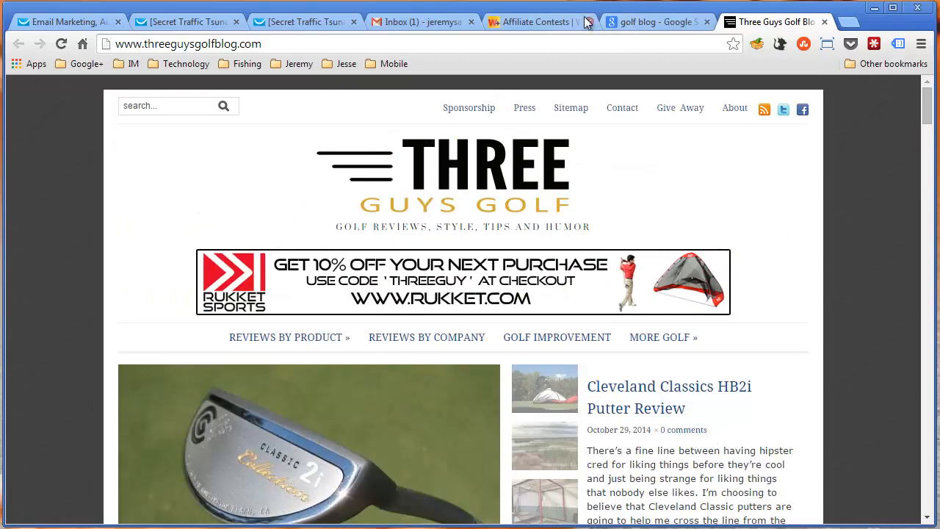
Show Google's video results for "golf blog" and open the Hooked On Golf Blog YouTube channel
{"action": "left_click", "coordinate": [640, 22]}
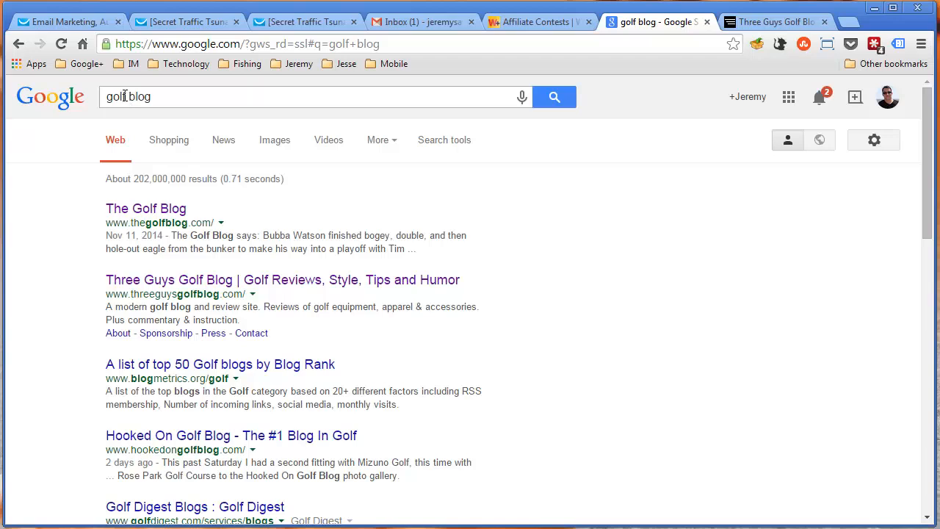
{"action": "left_click_drag", "start_coordinate": [125, 96], "coordinate": [94, 96]}
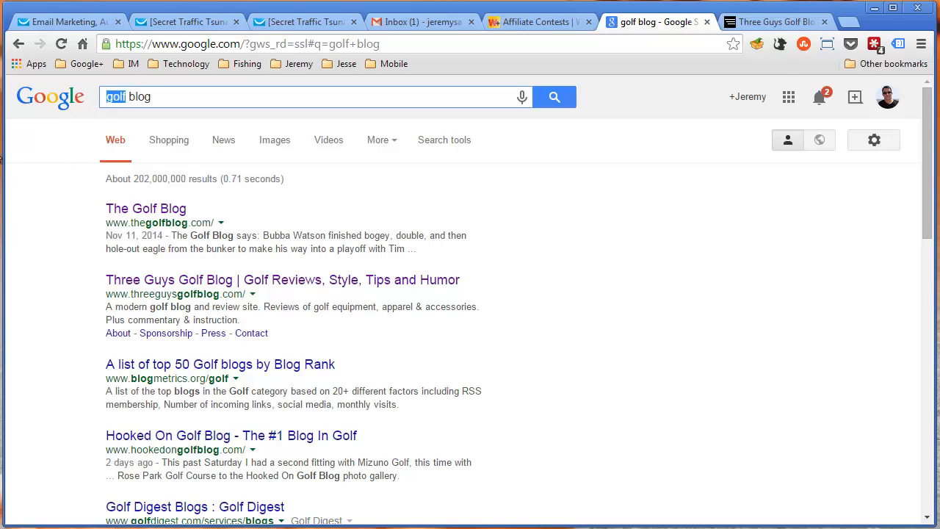
{"action": "left_click", "coordinate": [328, 140]}
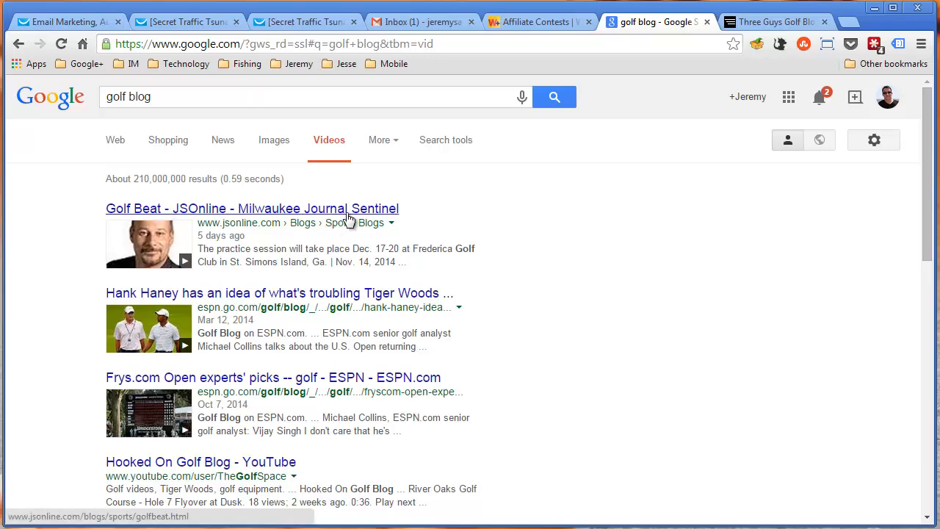
{"action": "scroll", "coordinate": [223, 309], "scroll_direction": "down", "scroll_amount": 4}
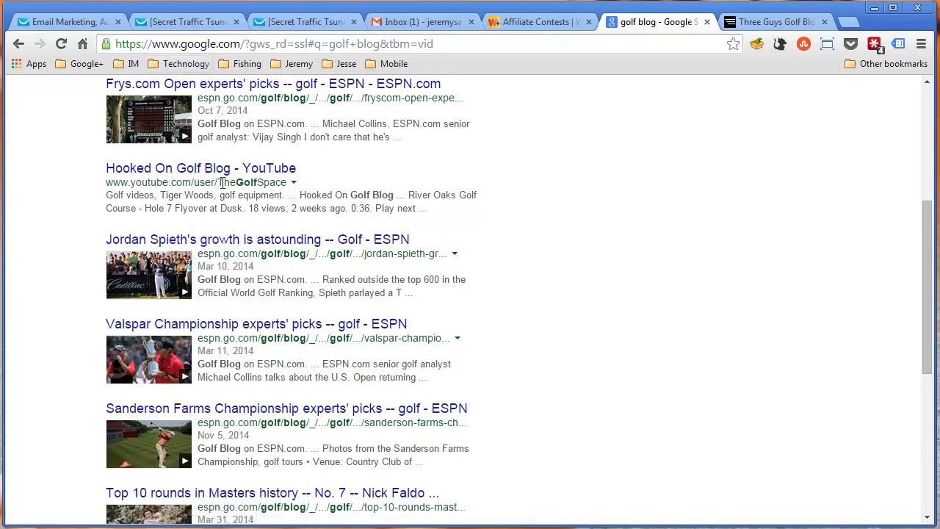
{"action": "left_click", "coordinate": [214, 170]}
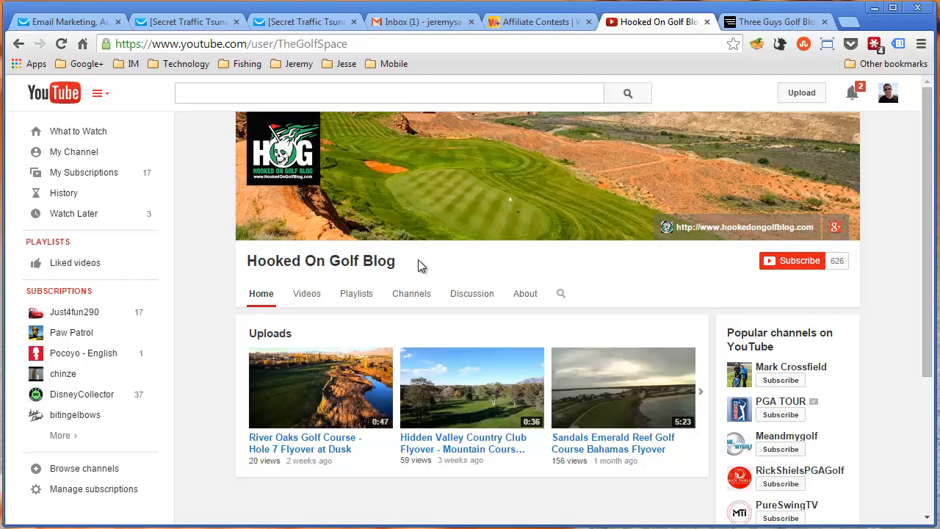
Search YouTube for "golf" and open the "Golf Trick Shots | Legendary Shots" video
{"action": "left_click", "coordinate": [287, 93]}
{"action": "type", "text": "go"}
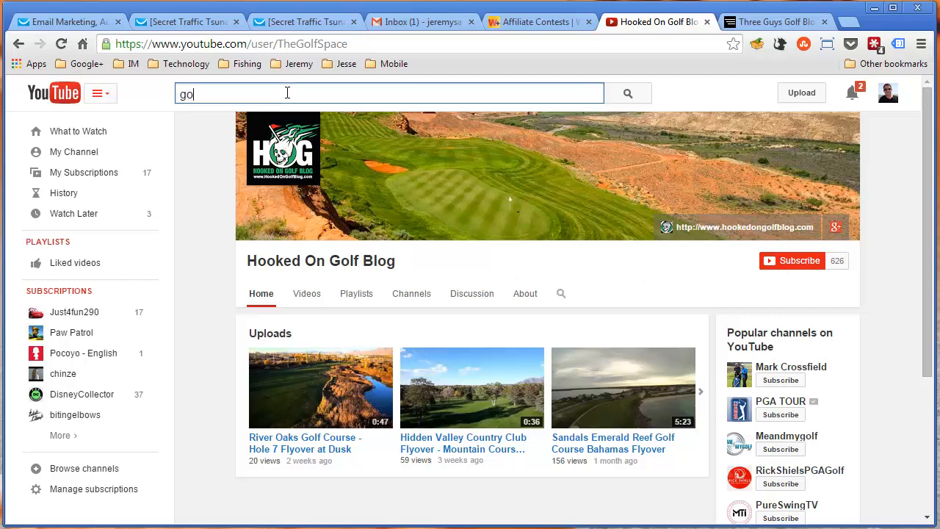
{"action": "type", "text": "lf"}
{"action": "key", "text": "Return"}
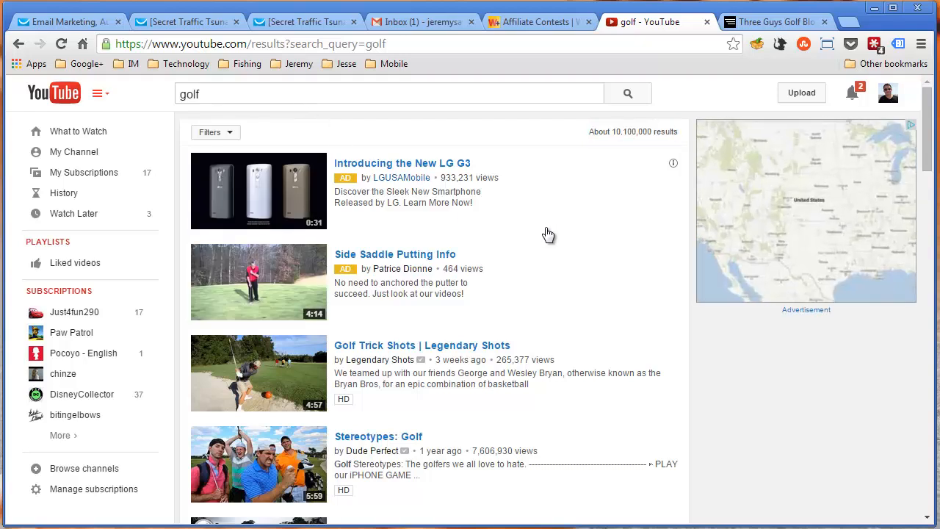
{"action": "scroll", "coordinate": [547, 234], "scroll_direction": "down", "scroll_amount": 2}
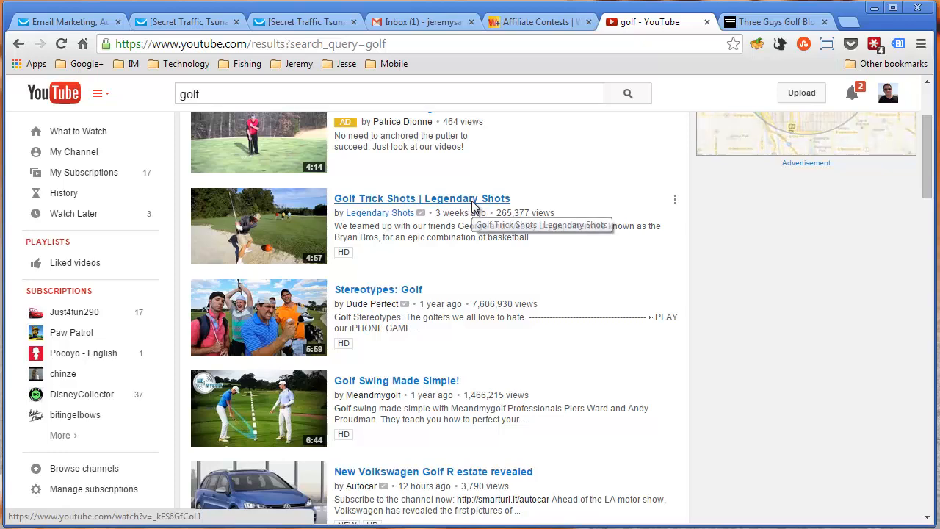
{"action": "left_click", "coordinate": [472, 199]}
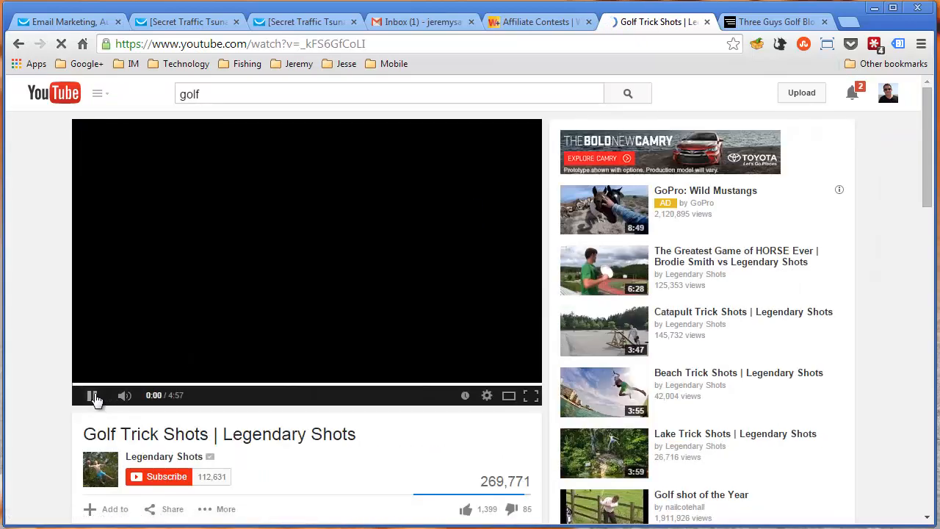
Pause the golf trick shots video, then open the Legendary Shots channel with its featured video stopped
{"action": "left_click", "coordinate": [88, 395]}
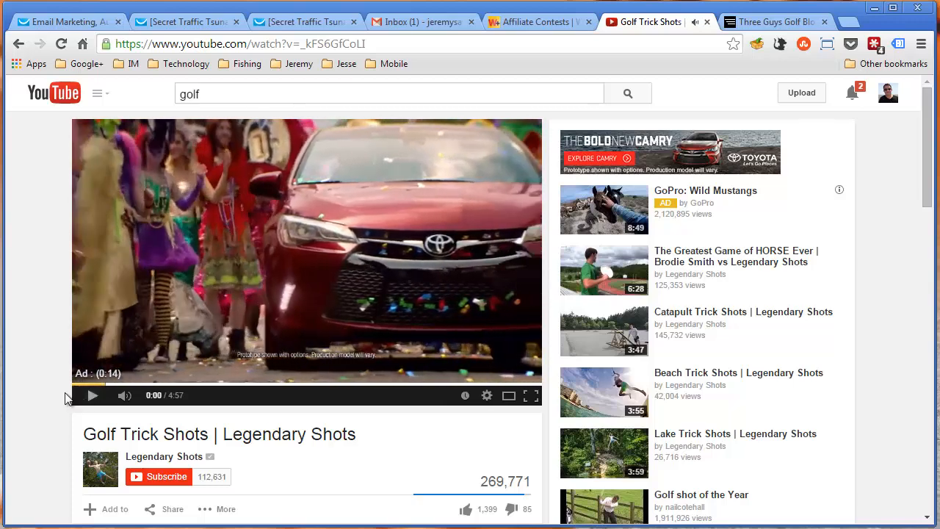
{"action": "scroll", "coordinate": [64, 411], "scroll_direction": "down", "scroll_amount": 2}
{"action": "left_click", "coordinate": [101, 326]}
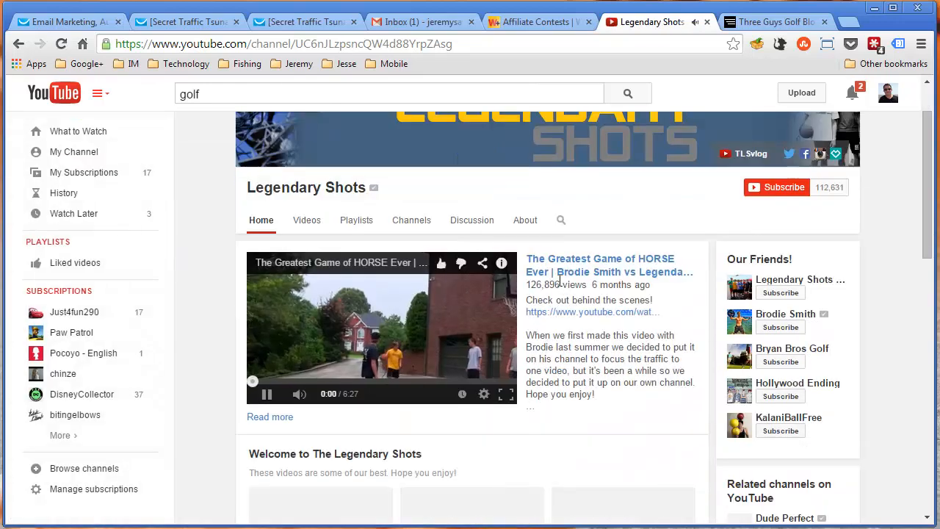
{"action": "left_click", "coordinate": [323, 342]}
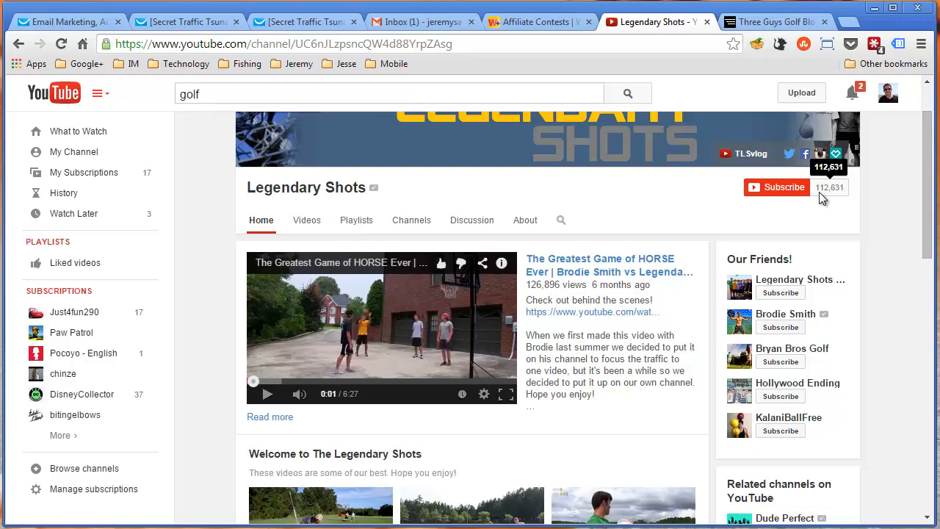
Examine the Legendary Shots channel's subscriber count, banner links and video lists, expanding the featured video's full description
{"action": "scroll", "coordinate": [844, 244], "scroll_direction": "up", "scroll_amount": 1}
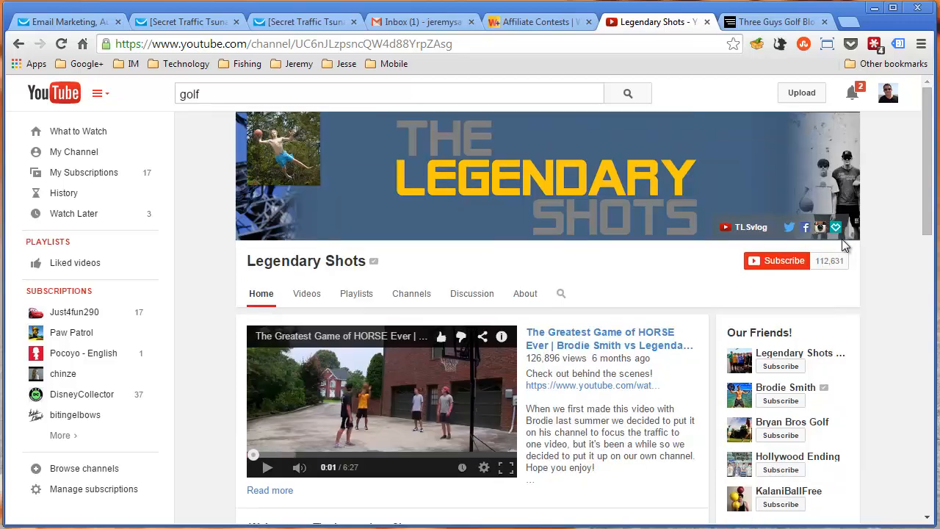
{"action": "scroll", "coordinate": [572, 278], "scroll_direction": "down", "scroll_amount": 5}
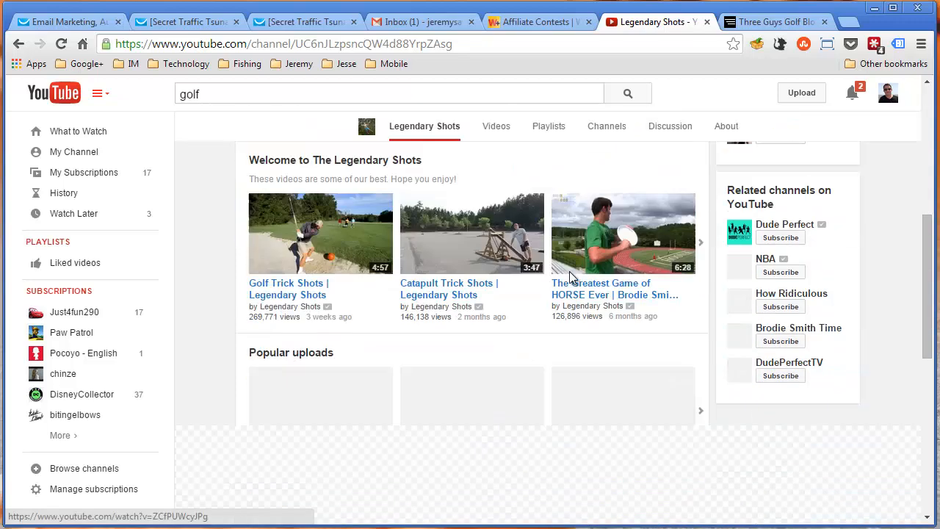
{"action": "scroll", "coordinate": [580, 272], "scroll_direction": "up", "scroll_amount": 4}
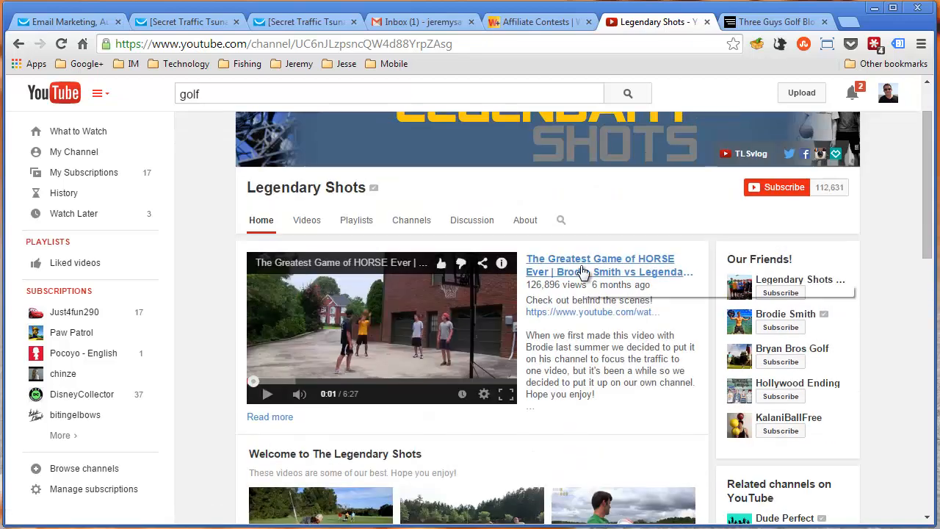
{"action": "scroll", "coordinate": [267, 419], "scroll_direction": "down", "scroll_amount": 2}
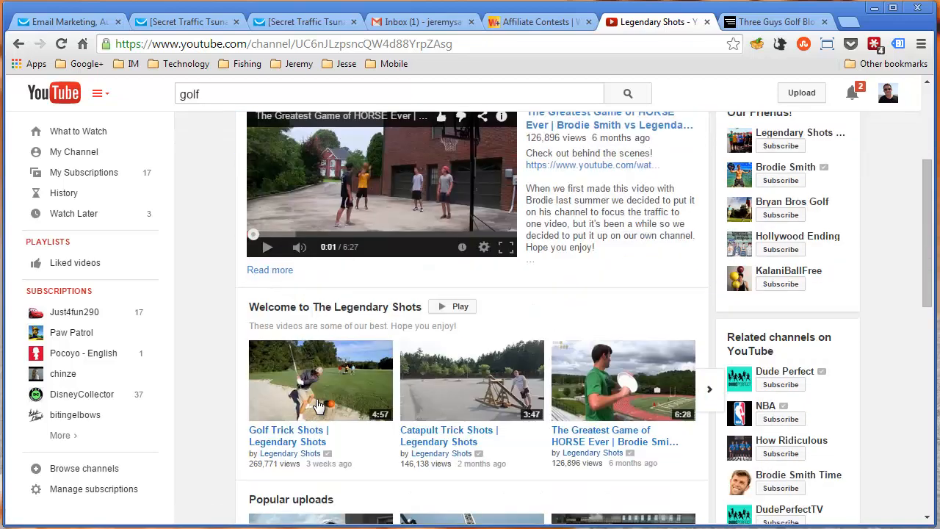
{"action": "scroll", "coordinate": [298, 343], "scroll_direction": "up", "scroll_amount": 1}
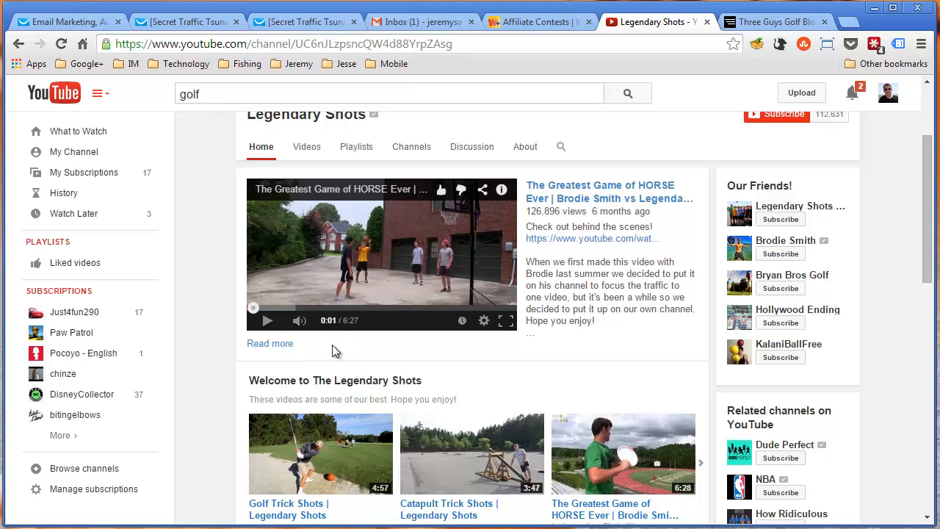
{"action": "left_click", "coordinate": [270, 343]}
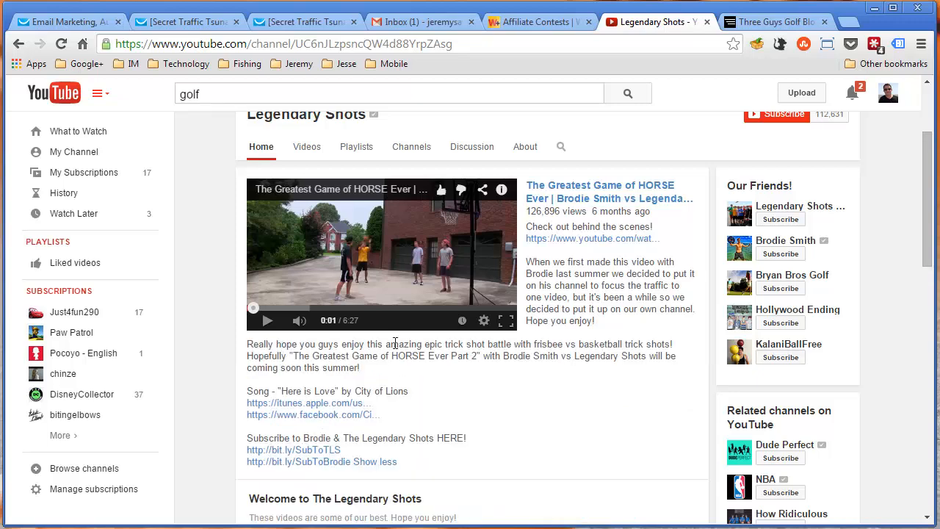
{"action": "scroll", "coordinate": [397, 346], "scroll_direction": "down", "scroll_amount": 1}
{"action": "scroll", "coordinate": [316, 314], "scroll_direction": "up", "scroll_amount": 1}
{"action": "scroll", "coordinate": [414, 409], "scroll_direction": "down", "scroll_amount": 4}
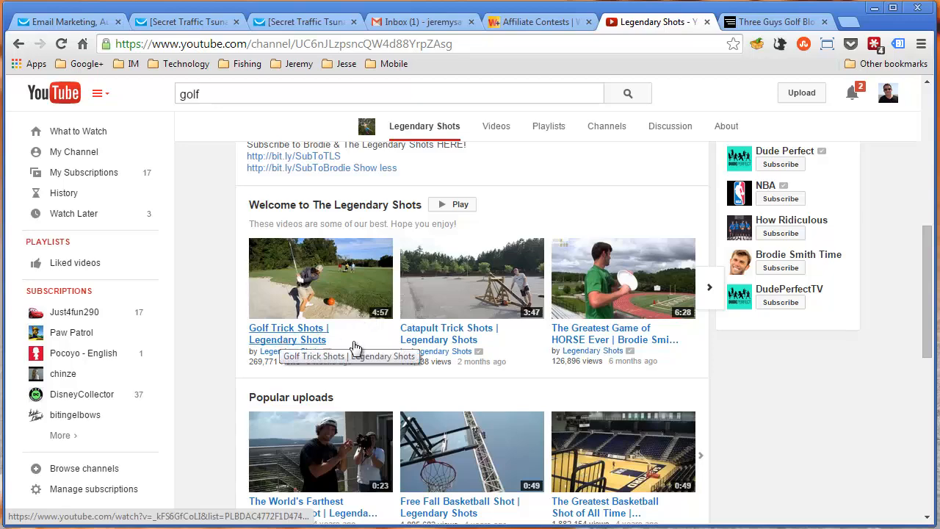
Open the Golf Trick Shots video from the channel's welcome playlist and close the advertiser's page opened from its ad
{"action": "left_click", "coordinate": [277, 340]}
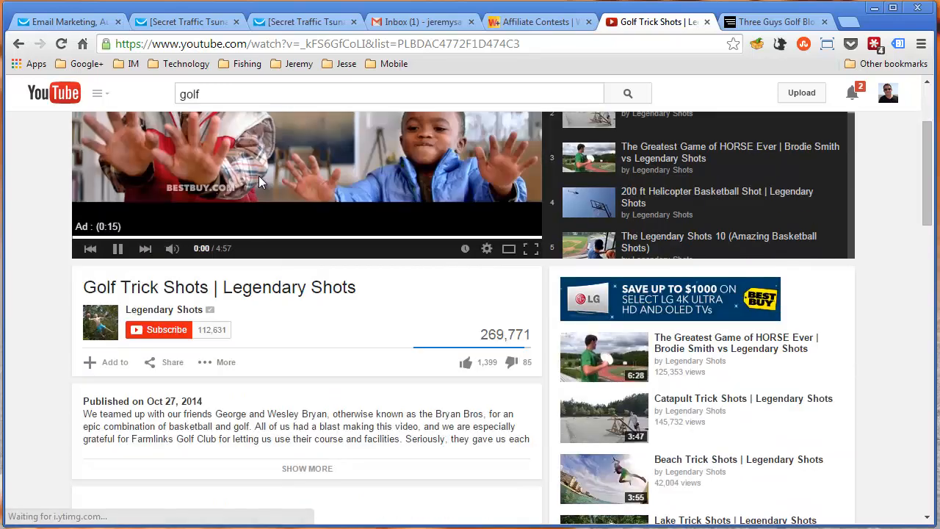
{"action": "left_click", "coordinate": [259, 176]}
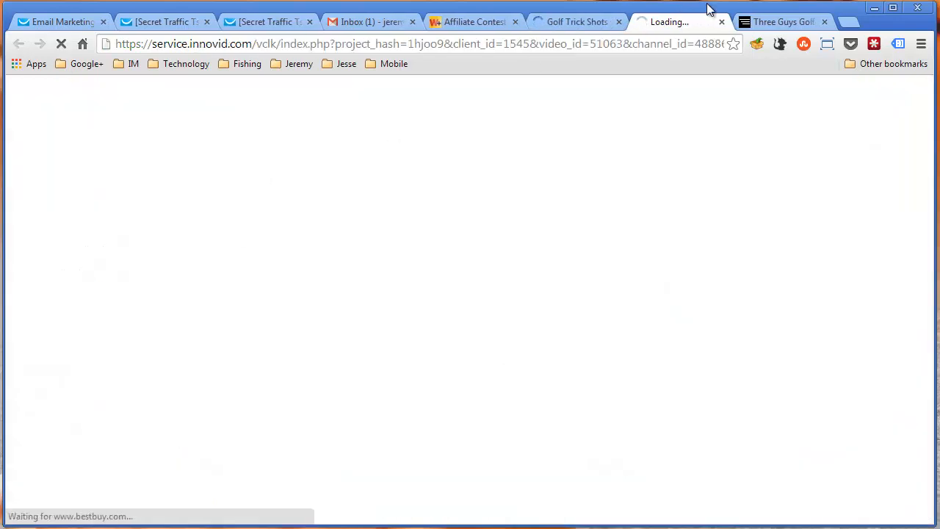
{"action": "middle_click", "coordinate": [643, 22]}
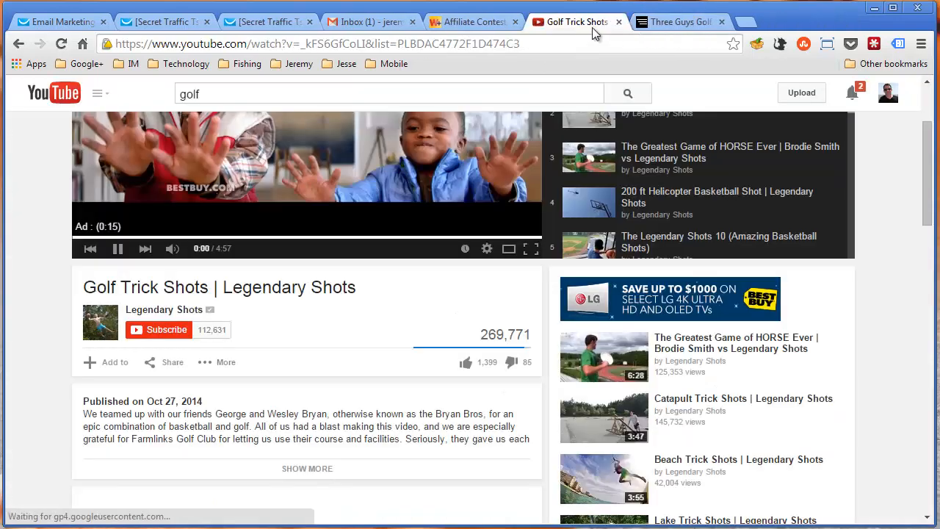
Expand the Golf Trick Shots video's full description and examine its outbound website links alongside the view count
{"action": "scroll", "coordinate": [63, 251], "scroll_direction": "down", "scroll_amount": 2}
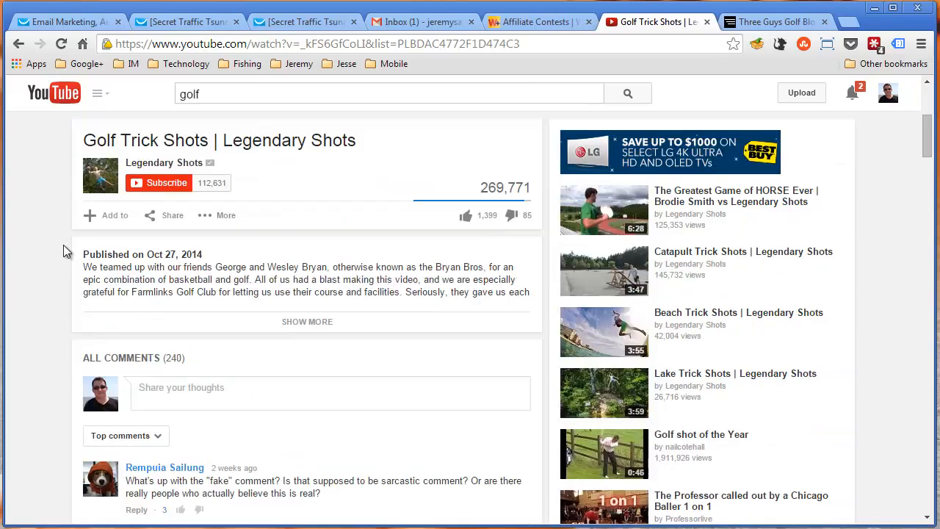
{"action": "left_click", "coordinate": [309, 323]}
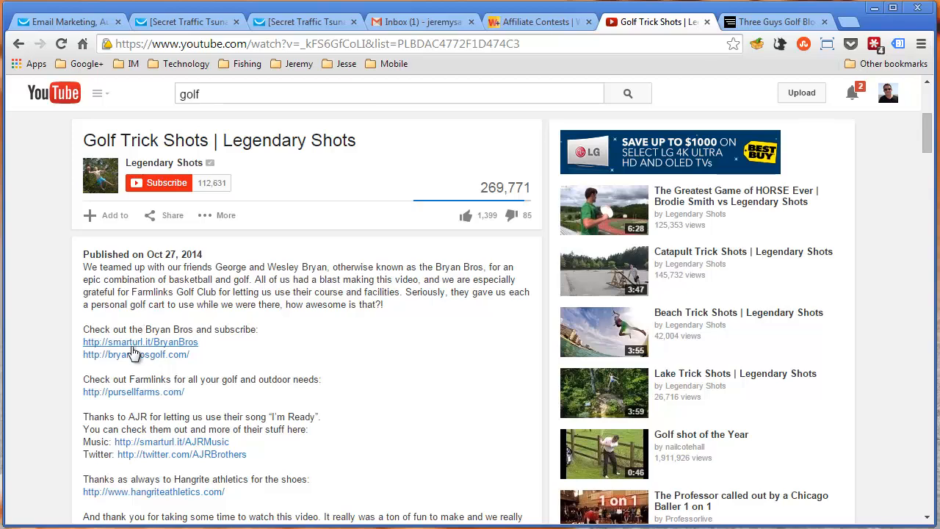
{"action": "scroll", "coordinate": [126, 396], "scroll_direction": "down", "scroll_amount": 1}
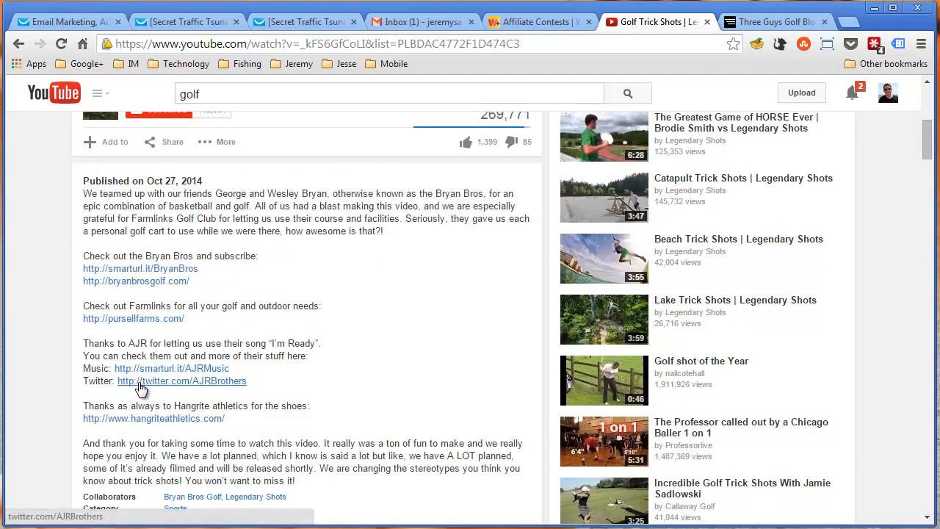
{"action": "scroll", "coordinate": [147, 419], "scroll_direction": "down", "scroll_amount": 3}
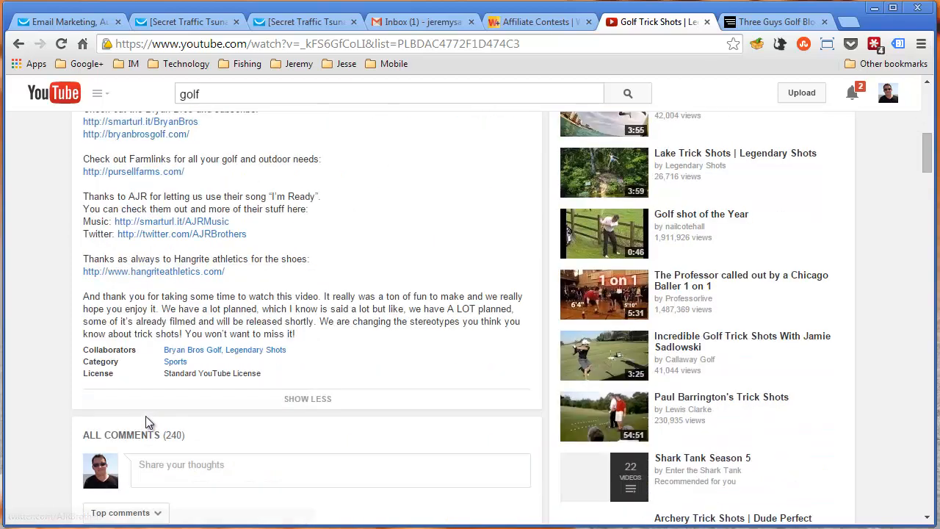
{"action": "scroll", "coordinate": [168, 331], "scroll_direction": "up", "scroll_amount": 3}
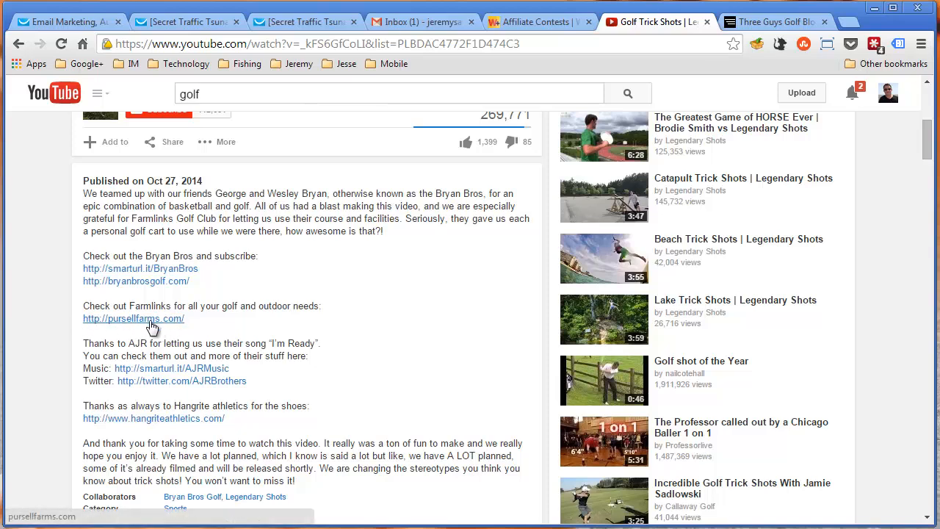
{"action": "scroll", "coordinate": [293, 331], "scroll_direction": "up", "scroll_amount": 2}
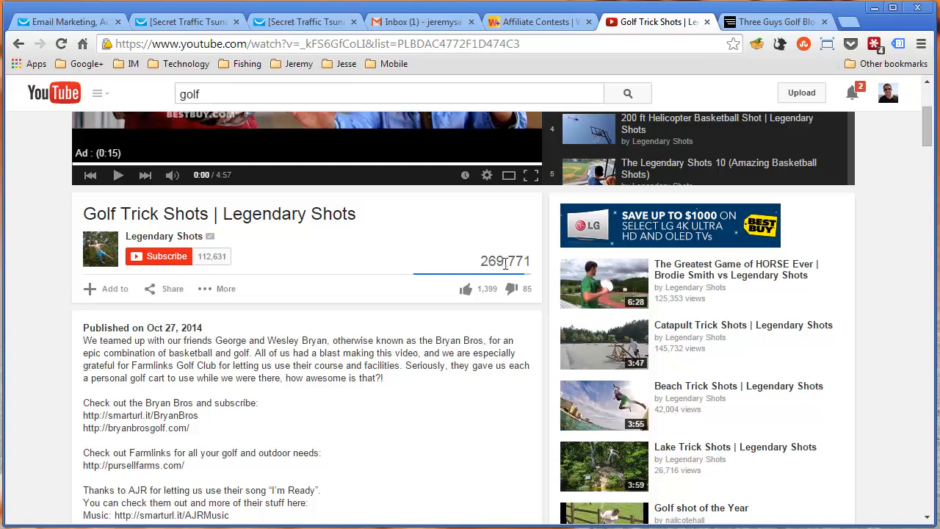
{"action": "scroll", "coordinate": [521, 265], "scroll_direction": "down", "scroll_amount": 3}
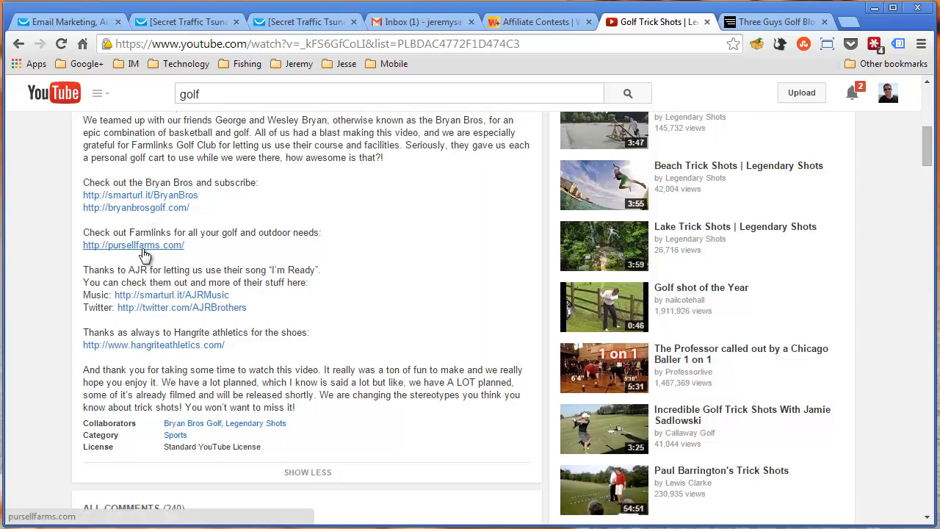
{"action": "scroll", "coordinate": [412, 278], "scroll_direction": "up", "scroll_amount": 5}
{"action": "scroll", "coordinate": [323, 403], "scroll_direction": "up", "scroll_amount": 1}
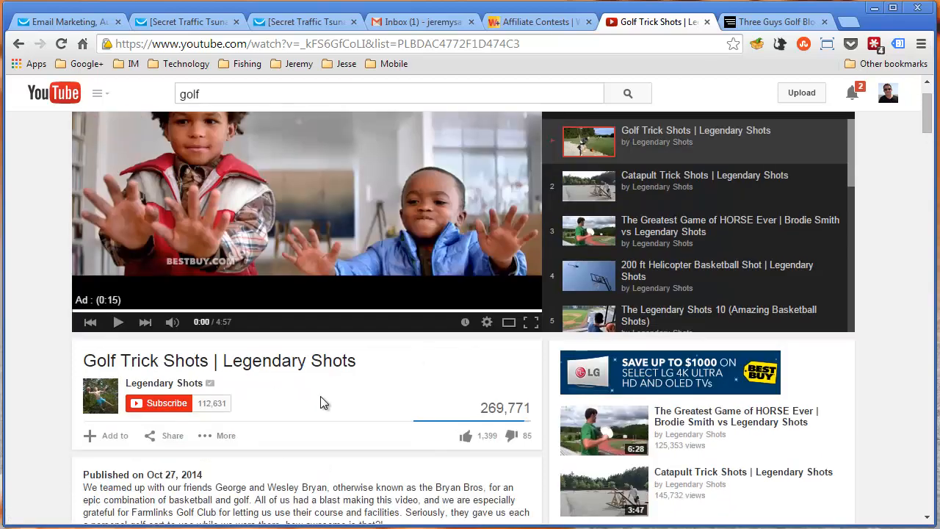
{"action": "scroll", "coordinate": [323, 403], "scroll_direction": "up", "scroll_amount": 1}
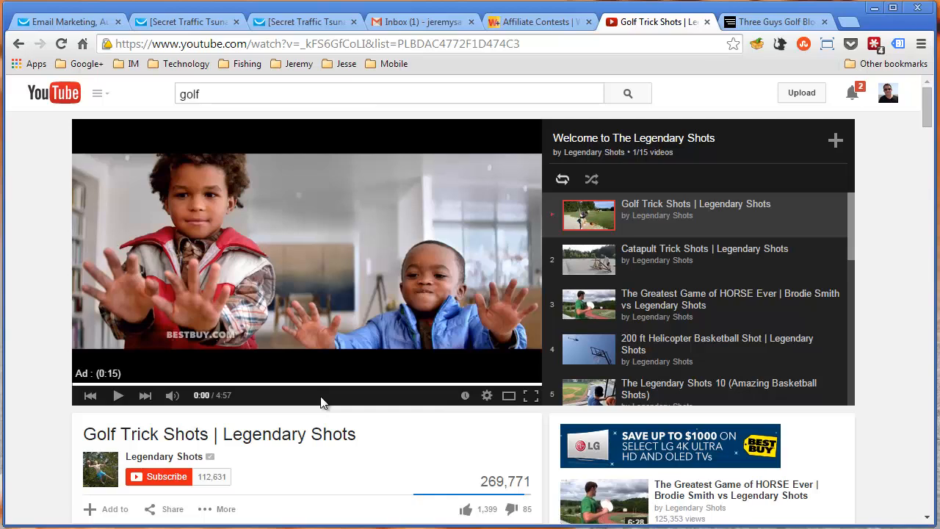
Review the video player and the description's links again, and highlight the video's view count
{"action": "scroll", "coordinate": [323, 403], "scroll_direction": "down", "scroll_amount": 3}
{"action": "scroll", "coordinate": [323, 402], "scroll_direction": "down", "scroll_amount": 3}
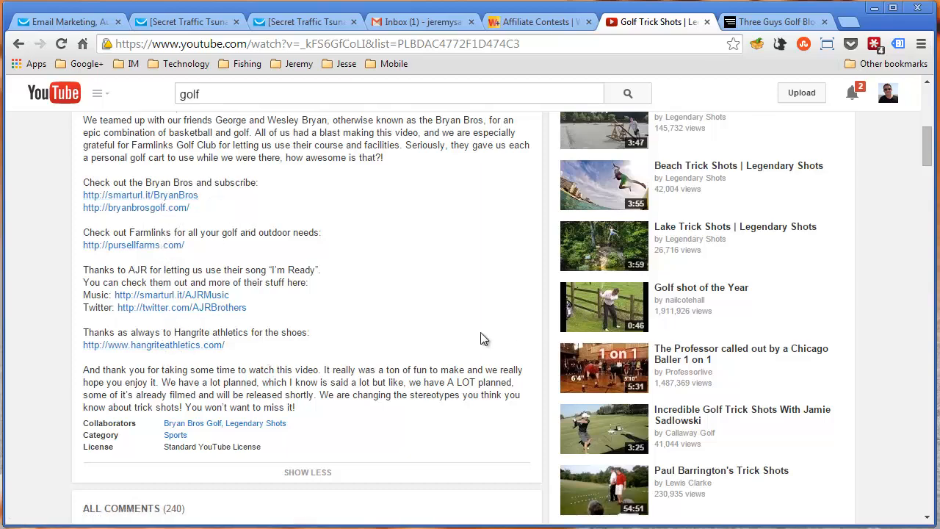
{"action": "scroll", "coordinate": [481, 339], "scroll_direction": "up", "scroll_amount": 5}
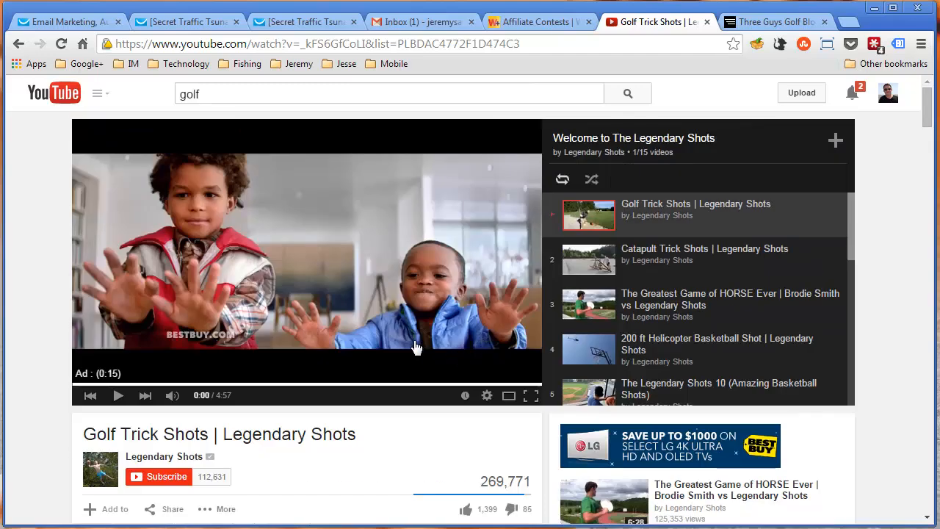
{"action": "scroll", "coordinate": [323, 408], "scroll_direction": "down", "scroll_amount": 8}
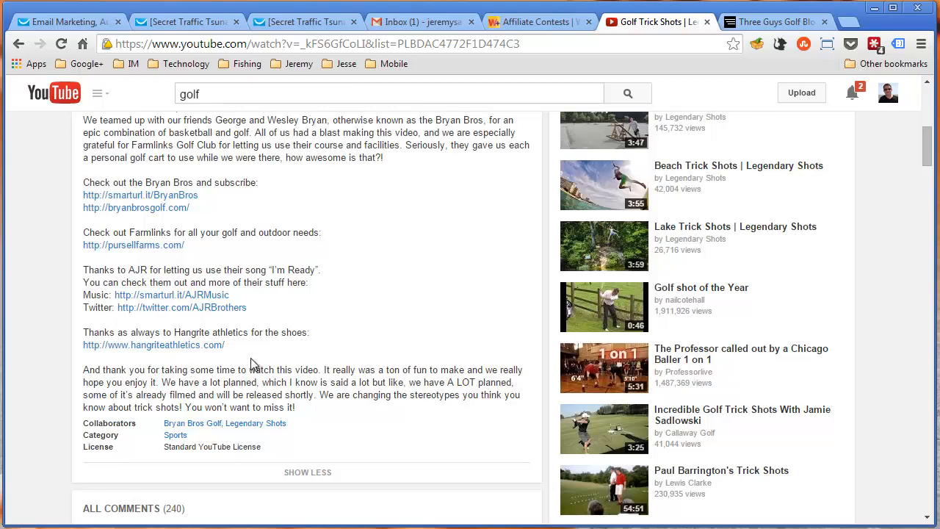
{"action": "scroll", "coordinate": [433, 403], "scroll_direction": "up", "scroll_amount": 2}
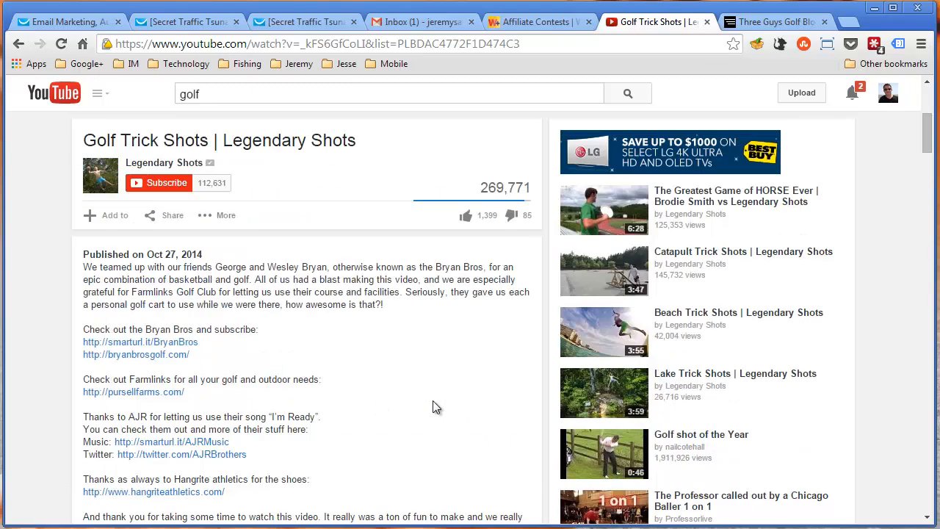
{"action": "scroll", "coordinate": [433, 404], "scroll_direction": "up", "scroll_amount": 3}
{"action": "scroll", "coordinate": [433, 406], "scroll_direction": "down", "scroll_amount": 4}
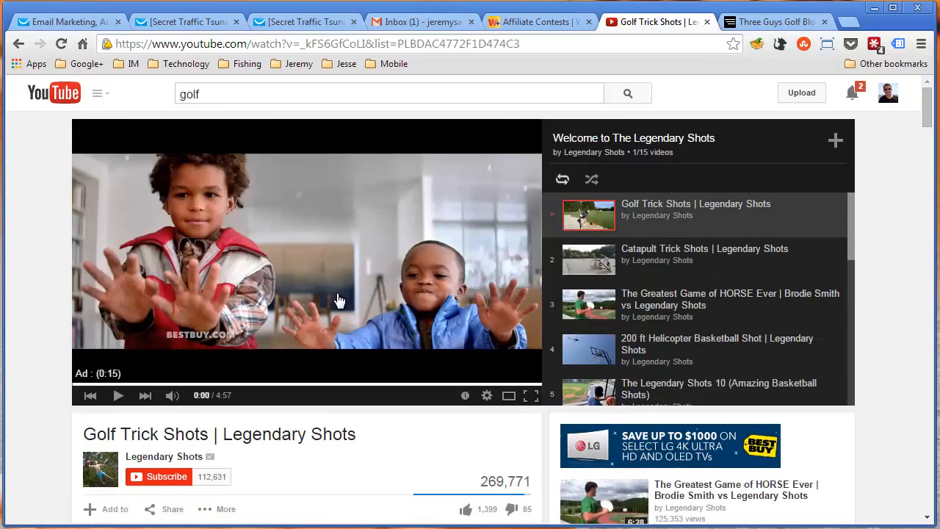
{"action": "scroll", "coordinate": [275, 330], "scroll_direction": "down", "scroll_amount": 2}
{"action": "scroll", "coordinate": [328, 305], "scroll_direction": "down", "scroll_amount": 3}
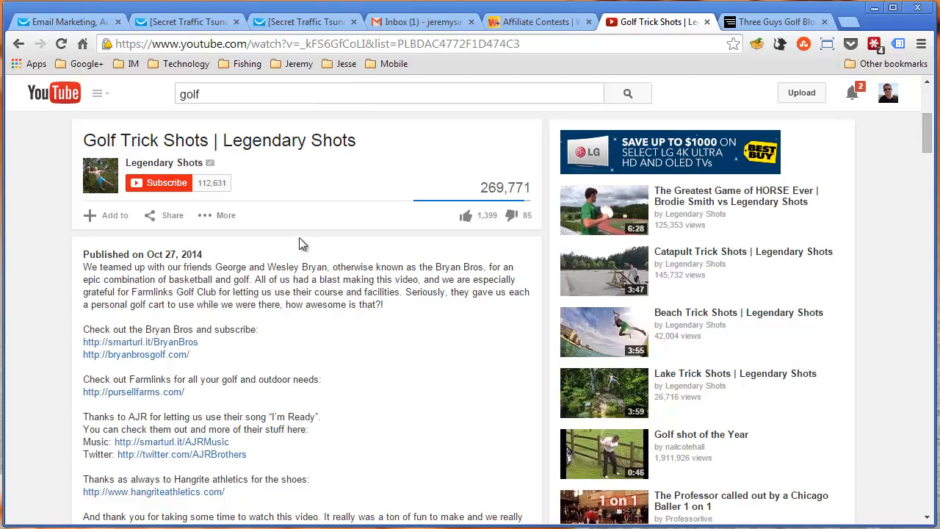
{"action": "scroll", "coordinate": [298, 237], "scroll_direction": "up", "scroll_amount": 2}
{"action": "scroll", "coordinate": [422, 365], "scroll_direction": "down", "scroll_amount": 2}
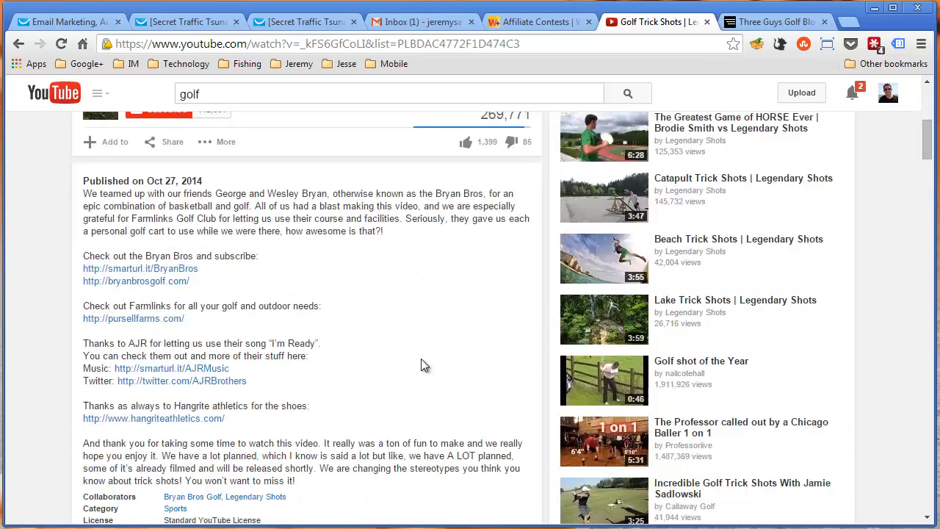
{"action": "scroll", "coordinate": [422, 361], "scroll_direction": "up", "scroll_amount": 2}
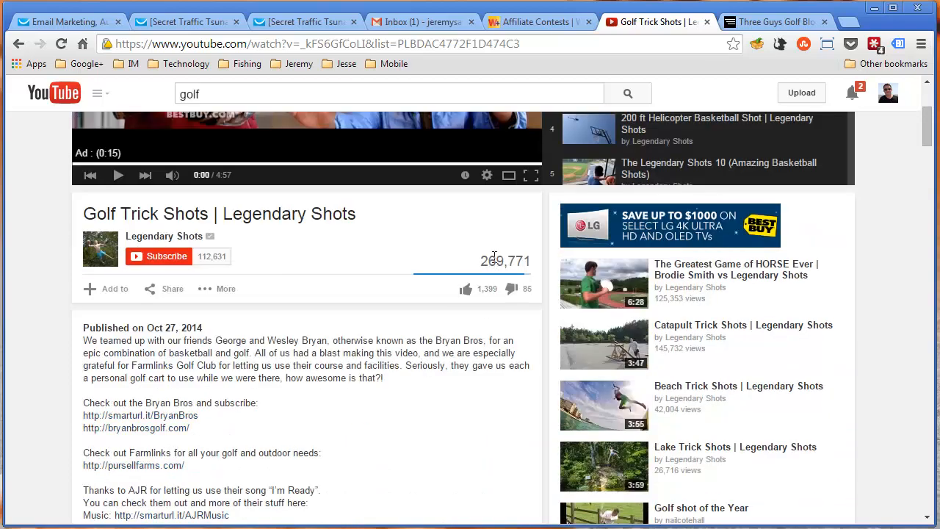
{"action": "left_click_drag", "start_coordinate": [488, 261], "coordinate": [524, 262]}
{"action": "left_click", "coordinate": [318, 390]}
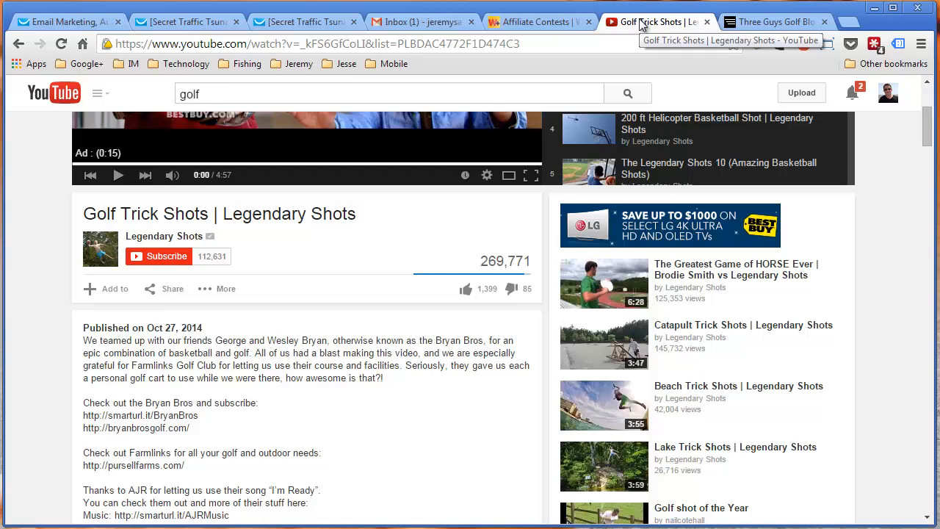
Close the Golf Trick Shots and Three Guys Golf Blog pages and return to the GetResponse dashboard
{"action": "middle_click", "coordinate": [640, 22]}
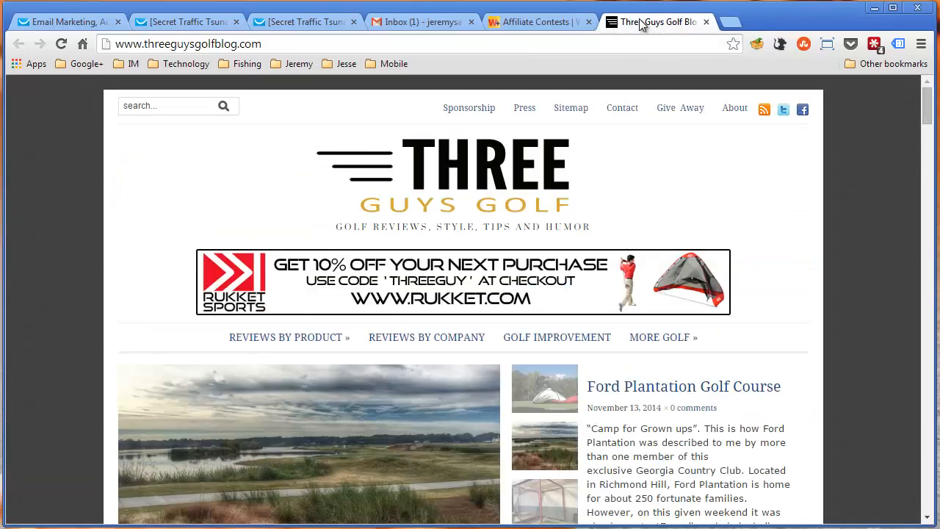
{"action": "middle_click", "coordinate": [640, 22]}
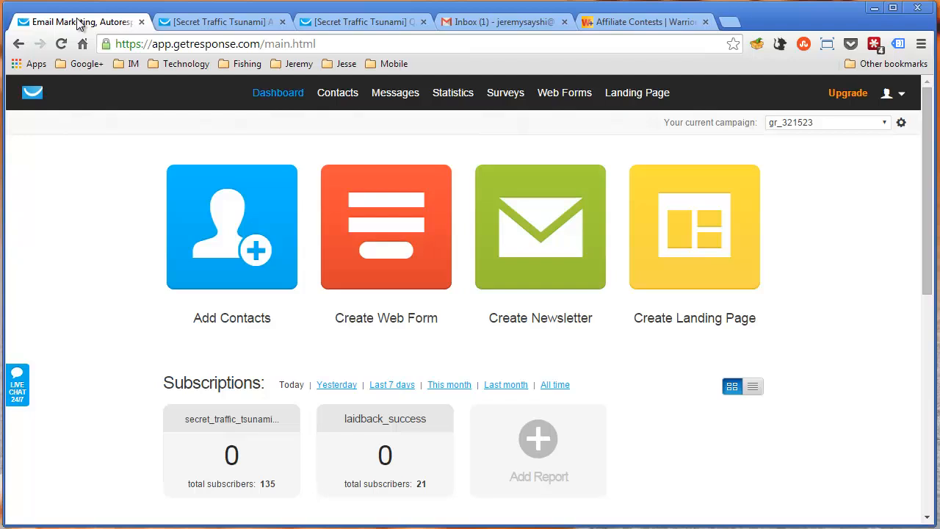
{"action": "left_click", "coordinate": [79, 22]}
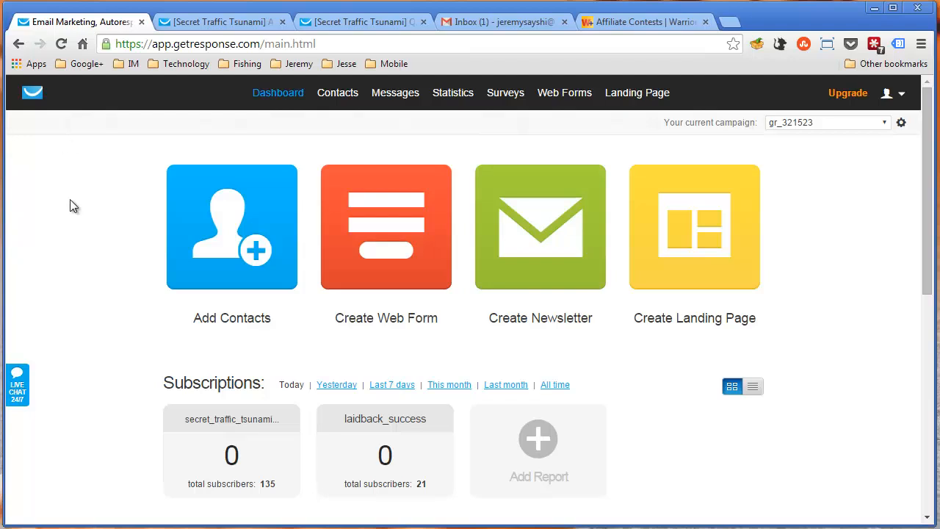